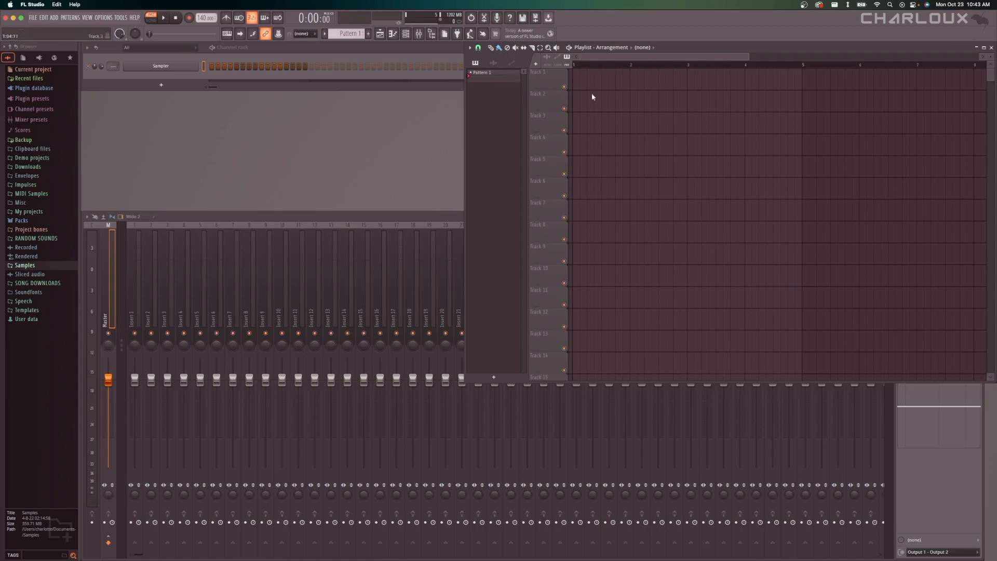
# Examine the playlist, the channel rack and the mixer, selecting individual mixer inserts to view their effect slots.
pyautogui.click(490, 75)
pyautogui.scroll(-3, 699, 151)
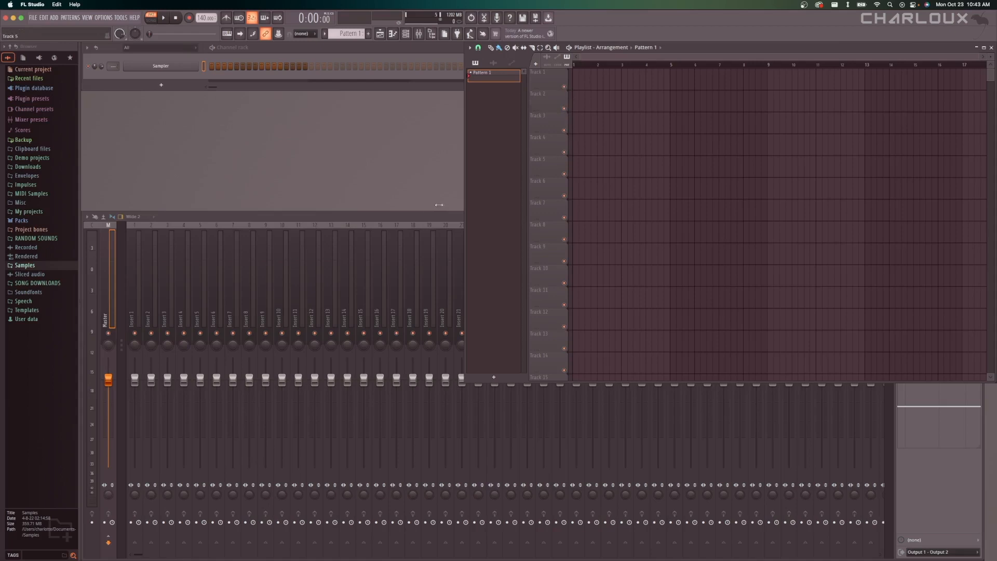
pyautogui.click(115, 75)
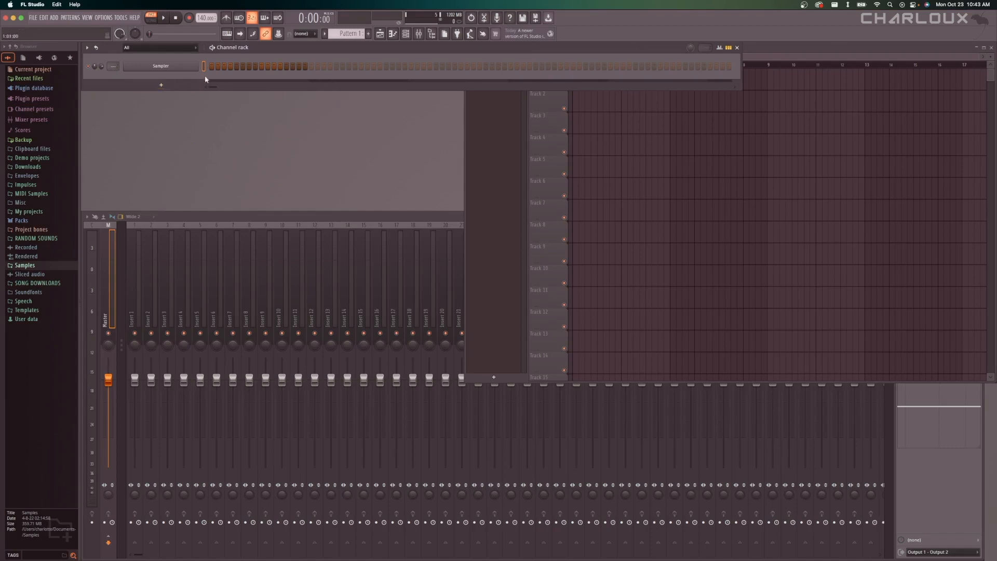
pyautogui.click(327, 220)
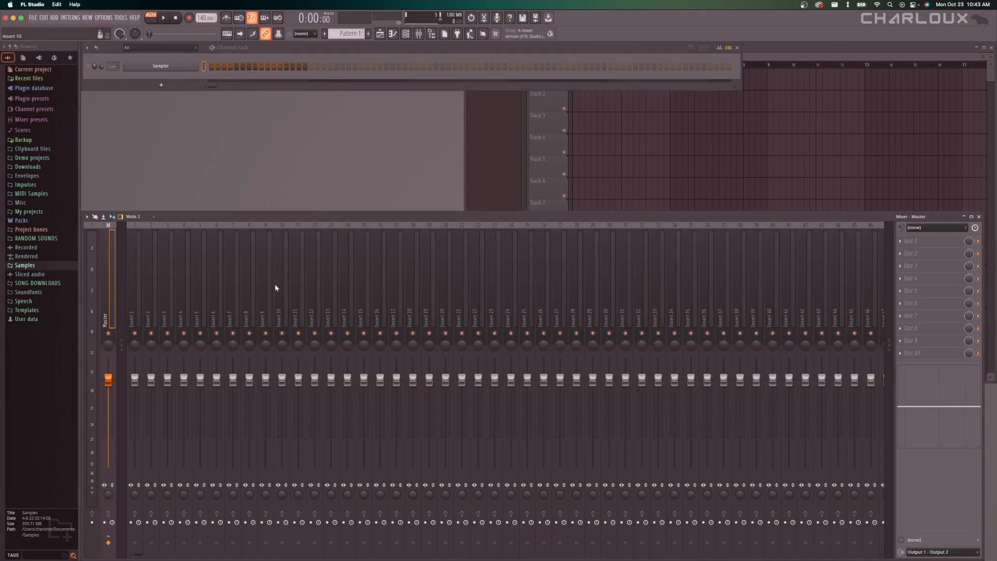
pyautogui.hscroll(-1, 254, 266)
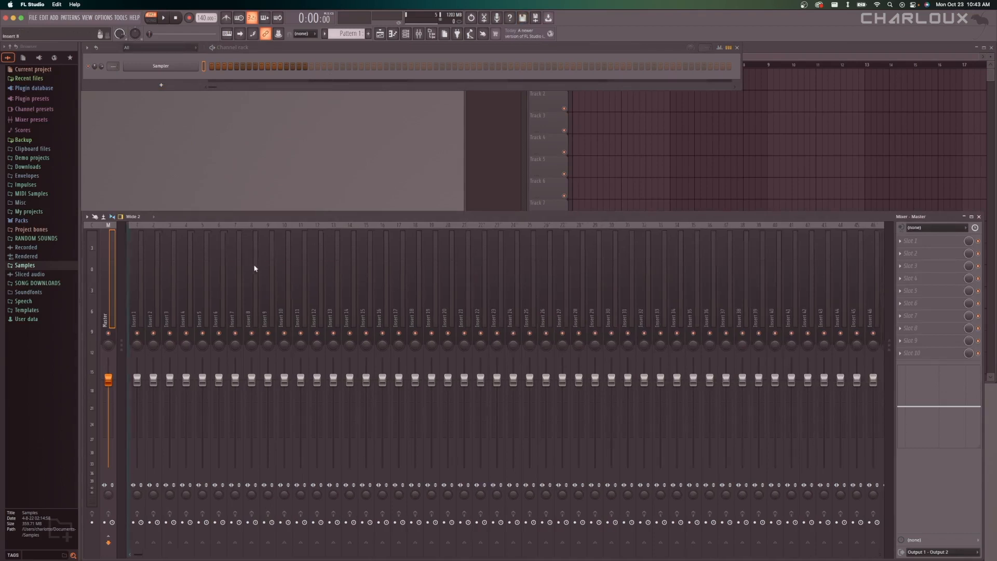
pyautogui.click(137, 273)
pyautogui.click(156, 272)
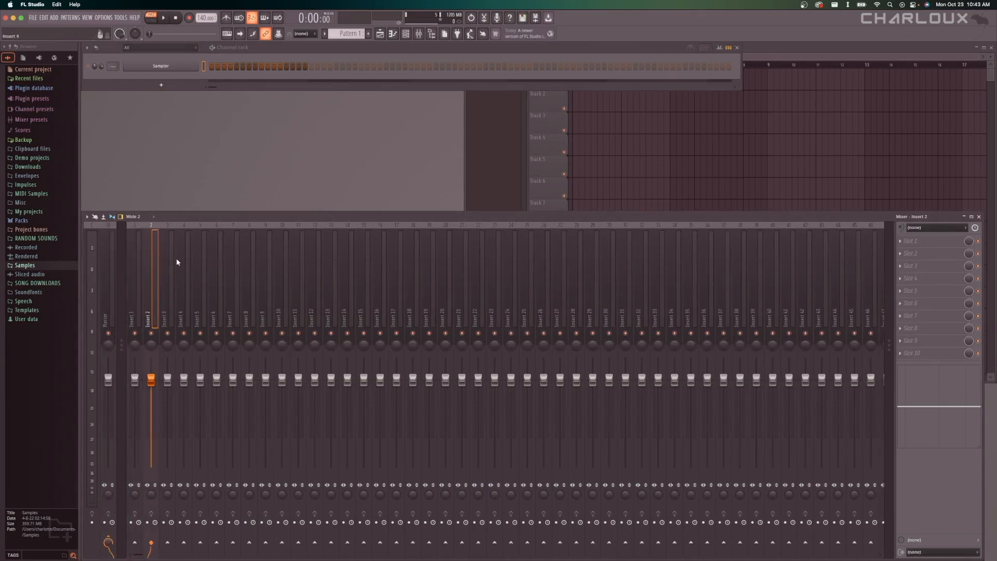
pyautogui.click(173, 261)
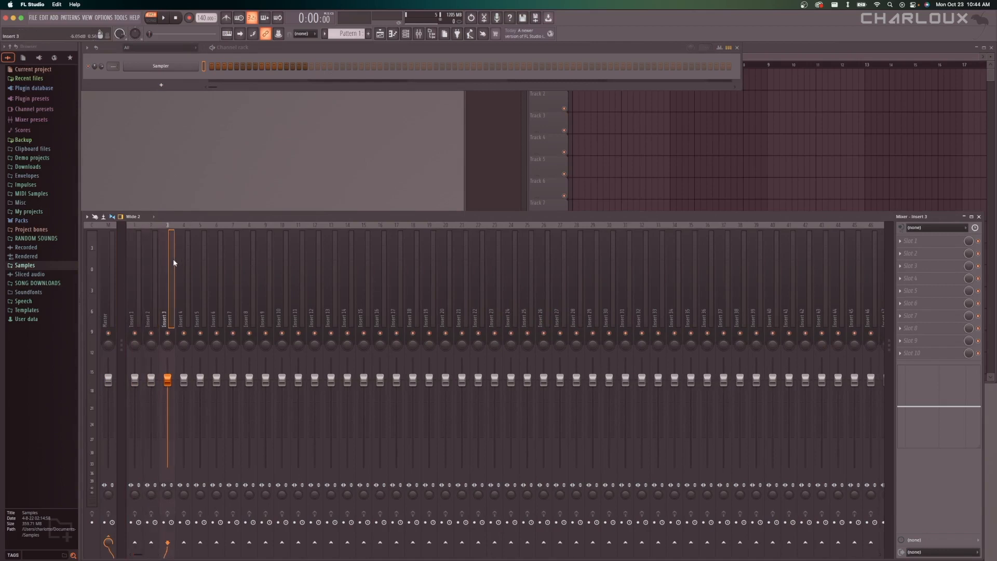
pyautogui.click(146, 266)
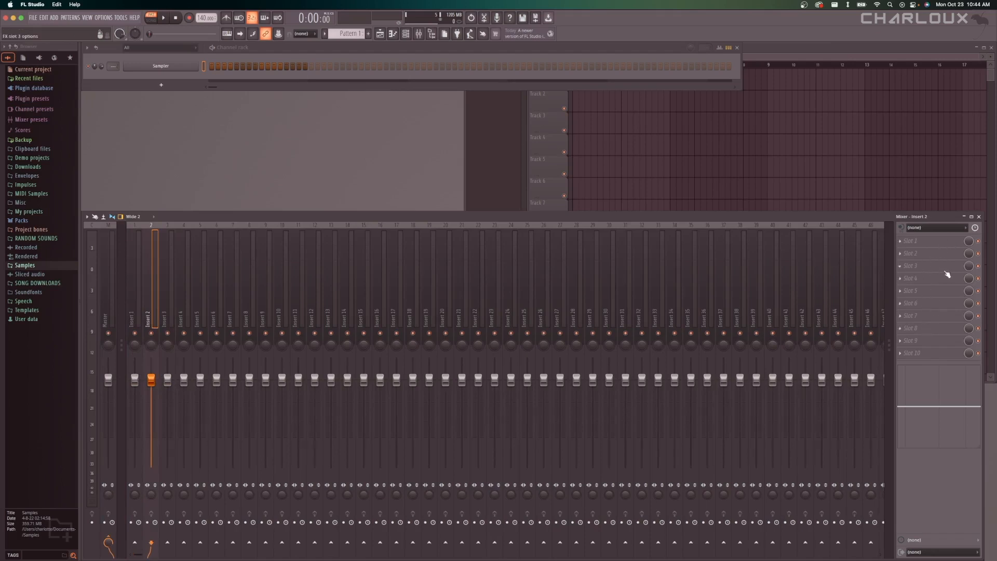
pyautogui.click(683, 155)
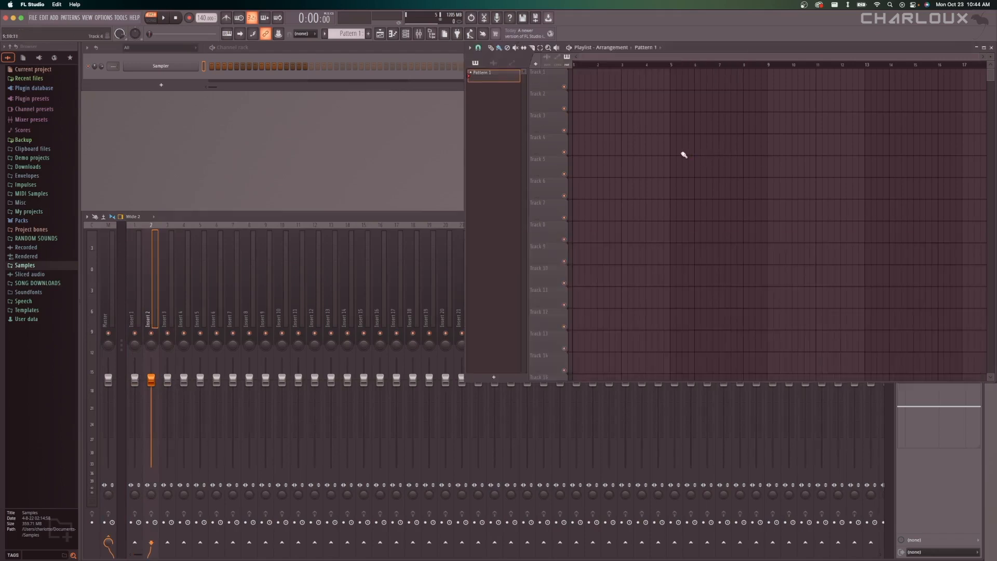
pyautogui.click(314, 218)
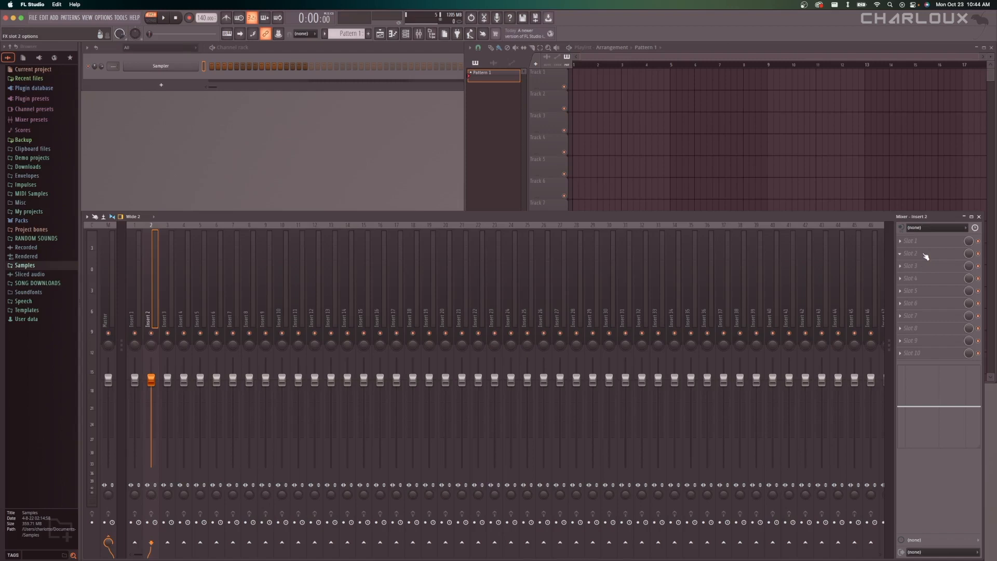
pyautogui.click(684, 183)
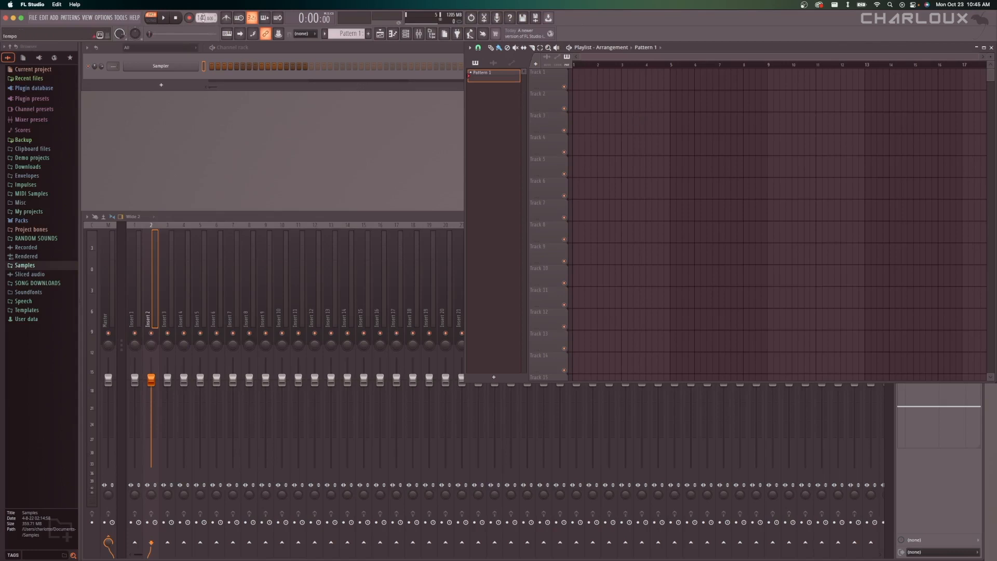
# Set the project tempo to 130 BPM.
pyautogui.moveTo(200, 18); pyautogui.dragTo(201, 22)
pyautogui.press('super+s')
pyautogui.moveTo(199, 17); pyautogui.dragTo(198, 31)
# Expand the Samples folder in the browser, look through its sample packs, and save the project.
pyautogui.click(44, 266)
pyautogui.scroll(6, 42, 353)
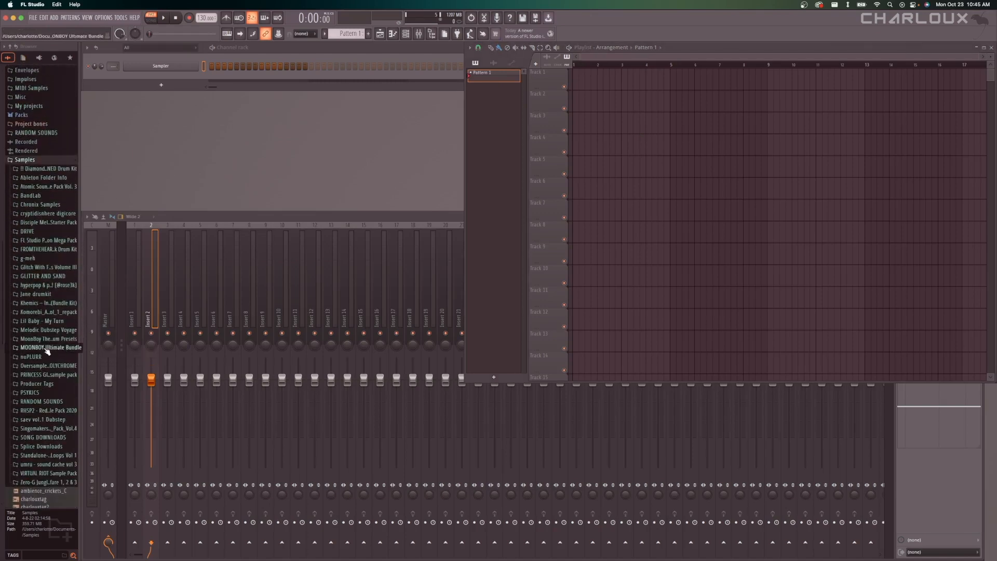
pyautogui.scroll(1, 78, 205)
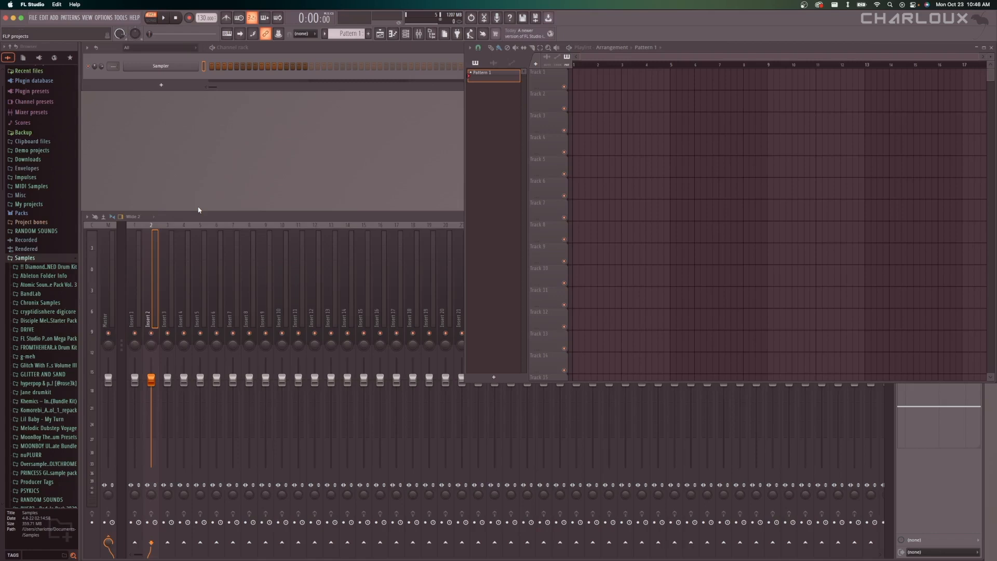
pyautogui.press('super+s')
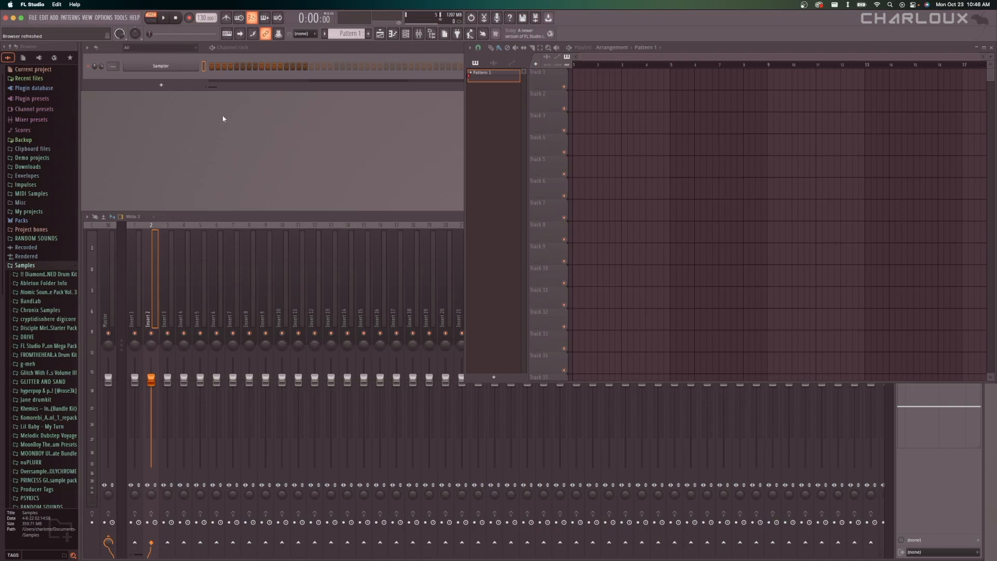
# Add a LABS instrument channel to the channel rack and move its plugin window clear of the channel list.
pyautogui.click(166, 83)
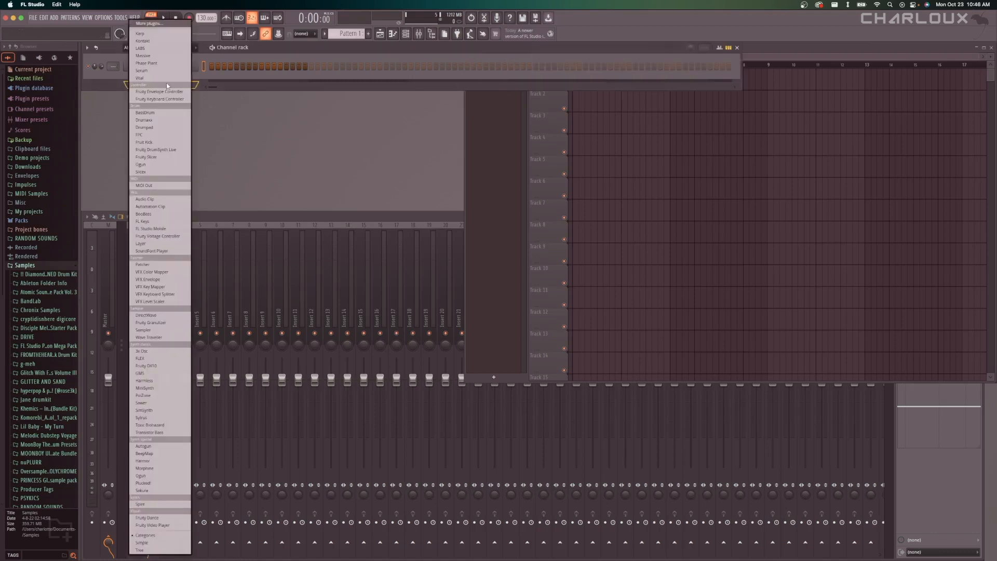
pyautogui.click(156, 49)
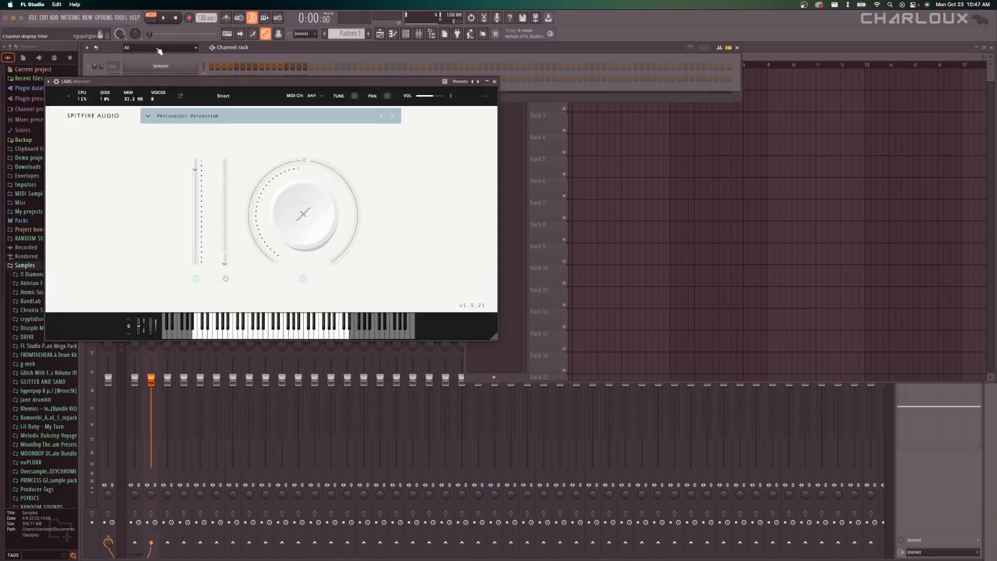
pyautogui.moveTo(218, 71); pyautogui.dragTo(309, 102)
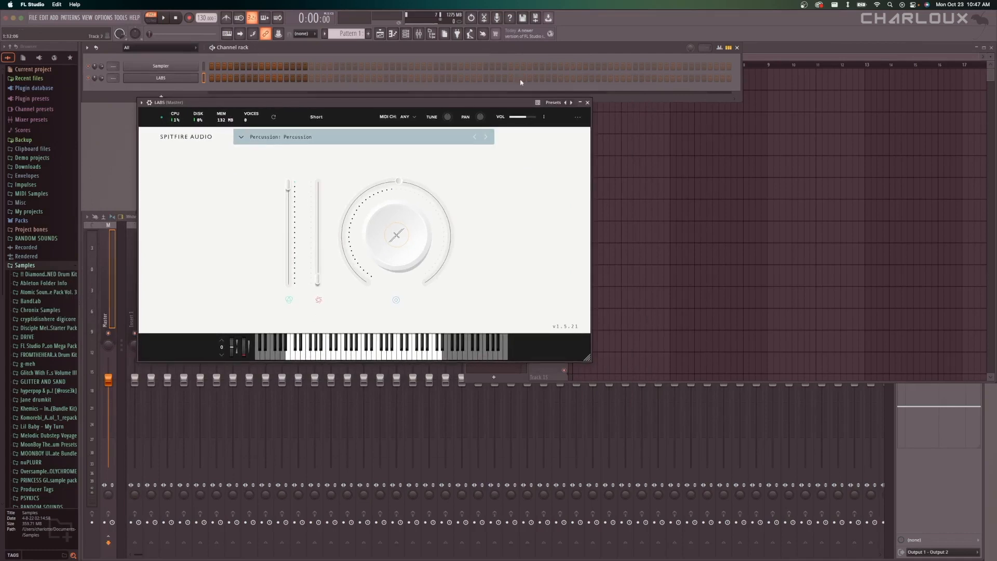
# Switch between the playlist, channel rack and piano roll windows, and leave the piano roll open for the LABS channel.
pyautogui.click(393, 34)
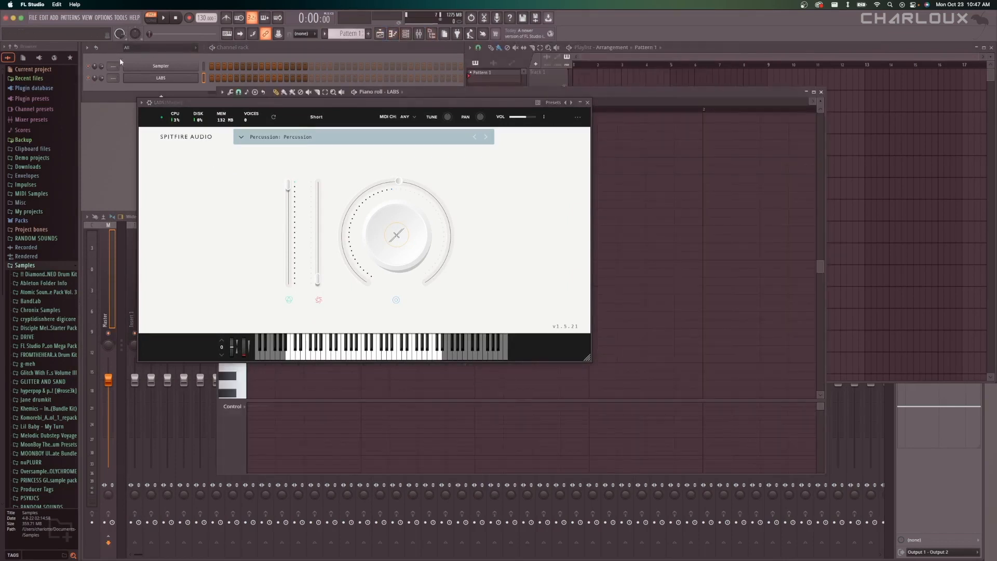
pyautogui.click(393, 34)
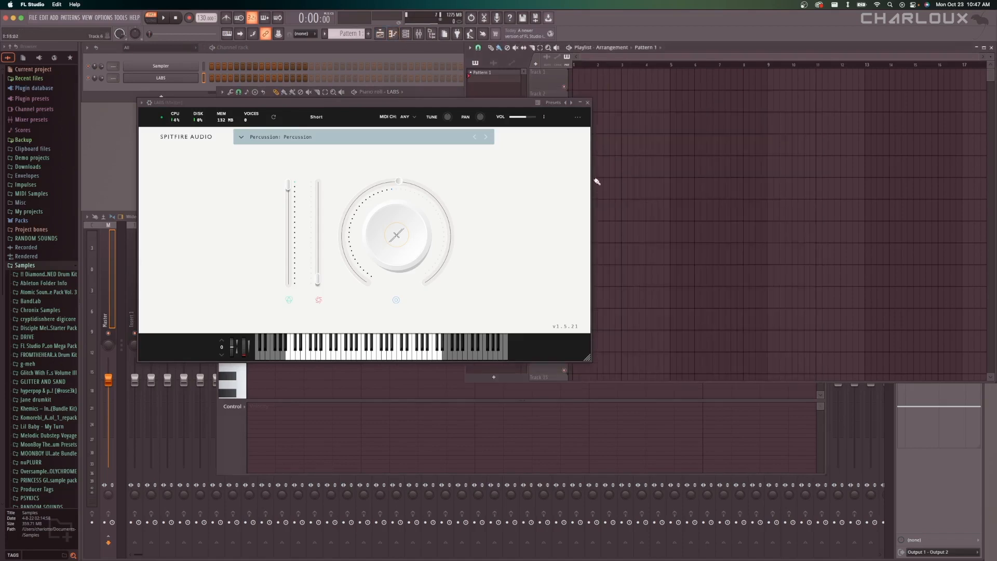
pyautogui.press('F5')
pyautogui.press('F6')
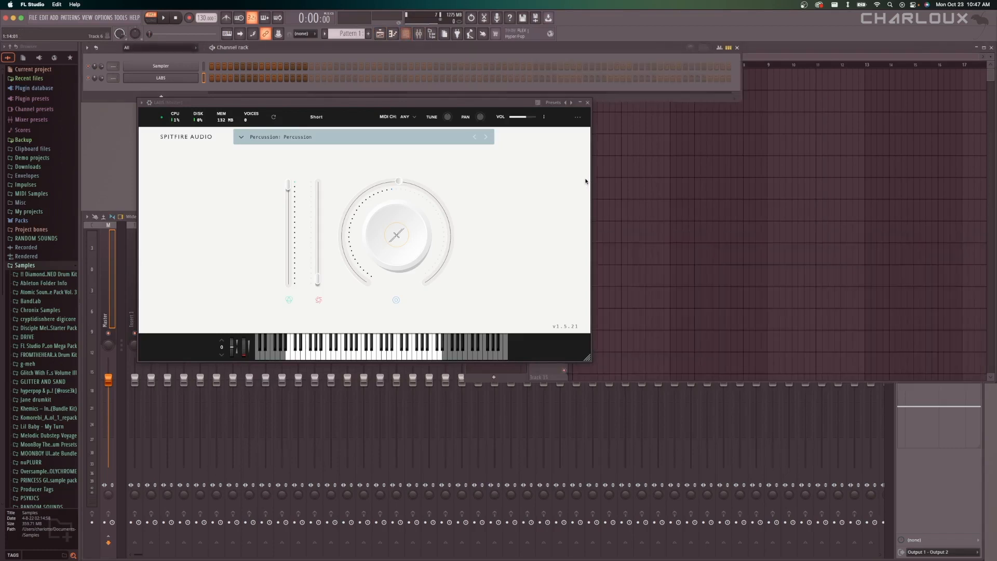
pyautogui.press('F7')
pyautogui.moveTo(506, 105); pyautogui.dragTo(525, 114)
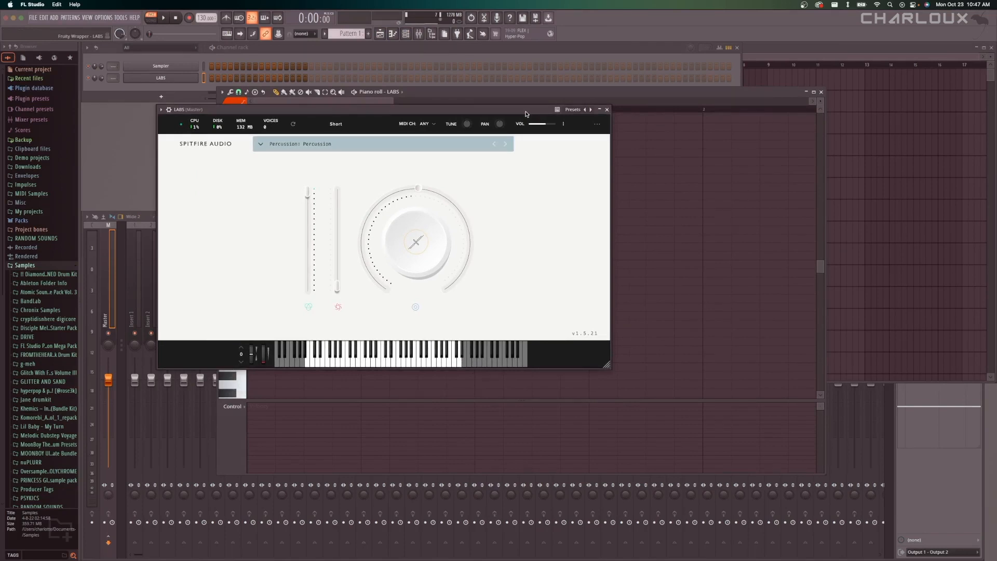
pyautogui.moveTo(525, 113); pyautogui.dragTo(435, 96)
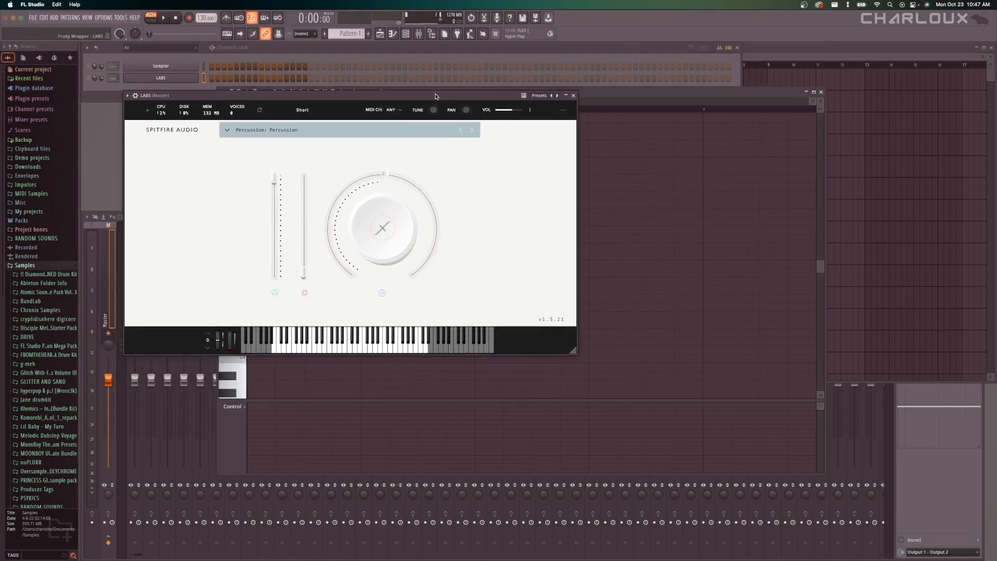
pyautogui.moveTo(436, 96); pyautogui.dragTo(454, 108)
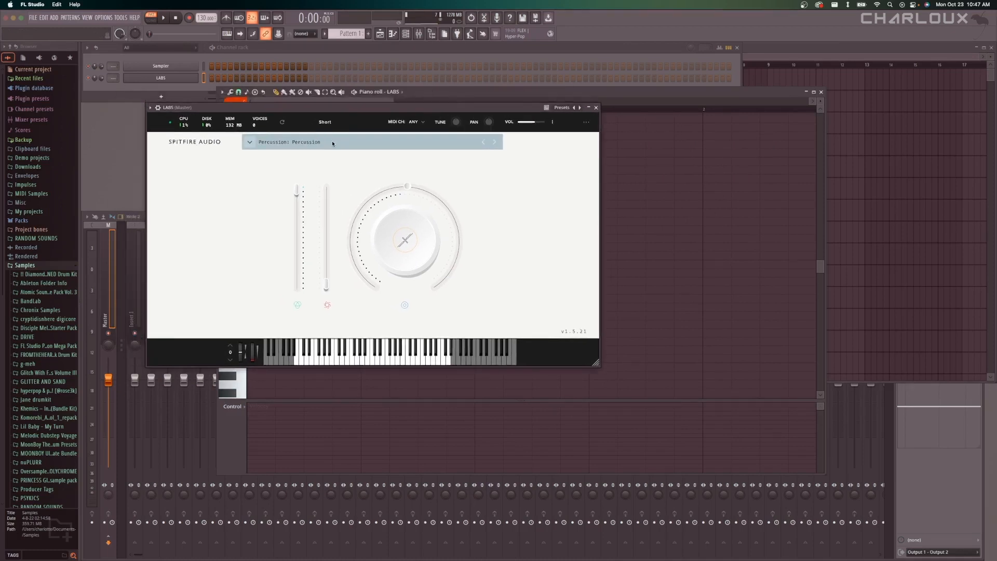
pyautogui.moveTo(261, 110); pyautogui.dragTo(271, 118)
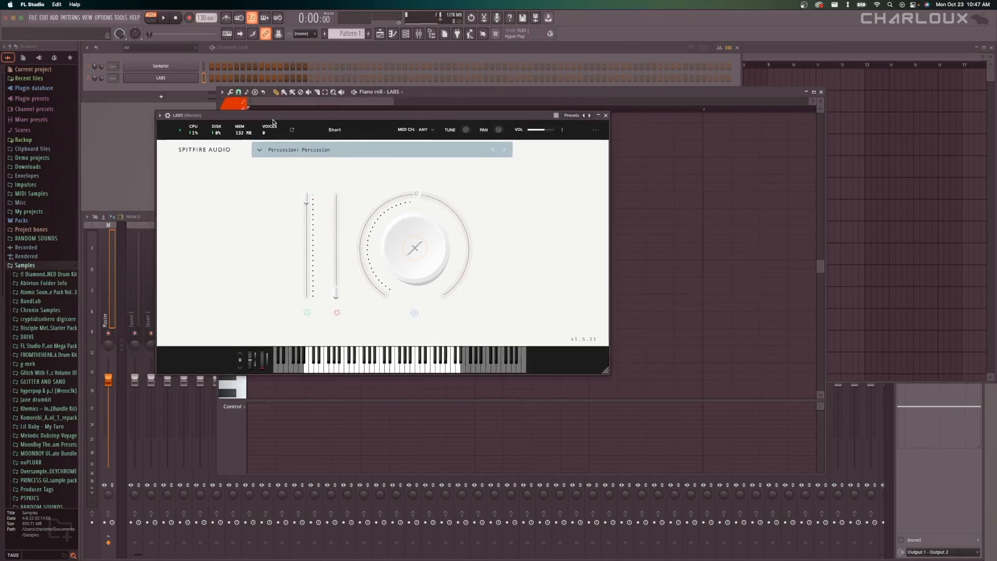
# Filter the LABS presets by Piano and load the Felt Cassette preset from Tape Piano.
pyautogui.click(344, 151)
pyautogui.click(279, 196)
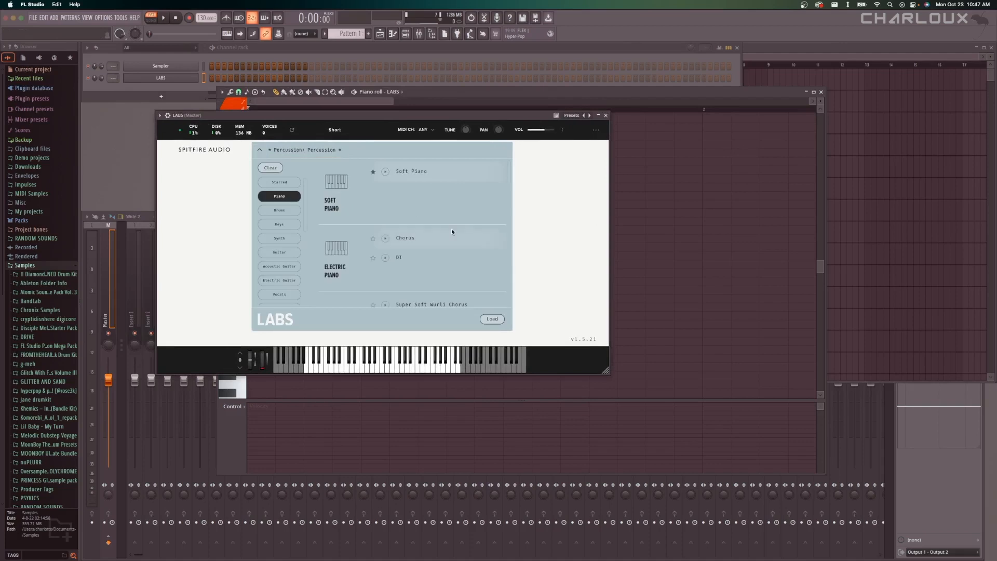
pyautogui.scroll(-5, 455, 244)
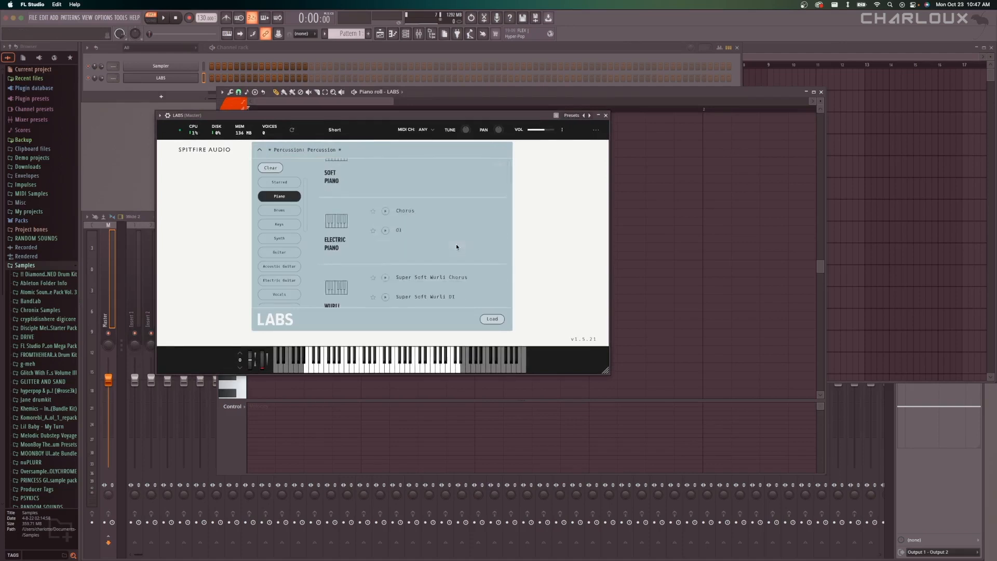
pyautogui.scroll(-3, 456, 245)
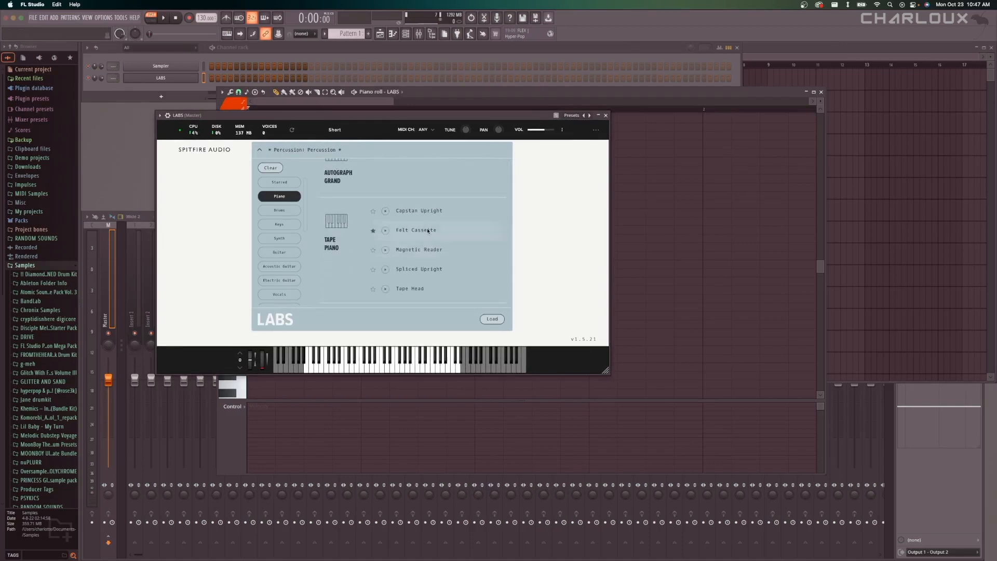
pyautogui.click(428, 230)
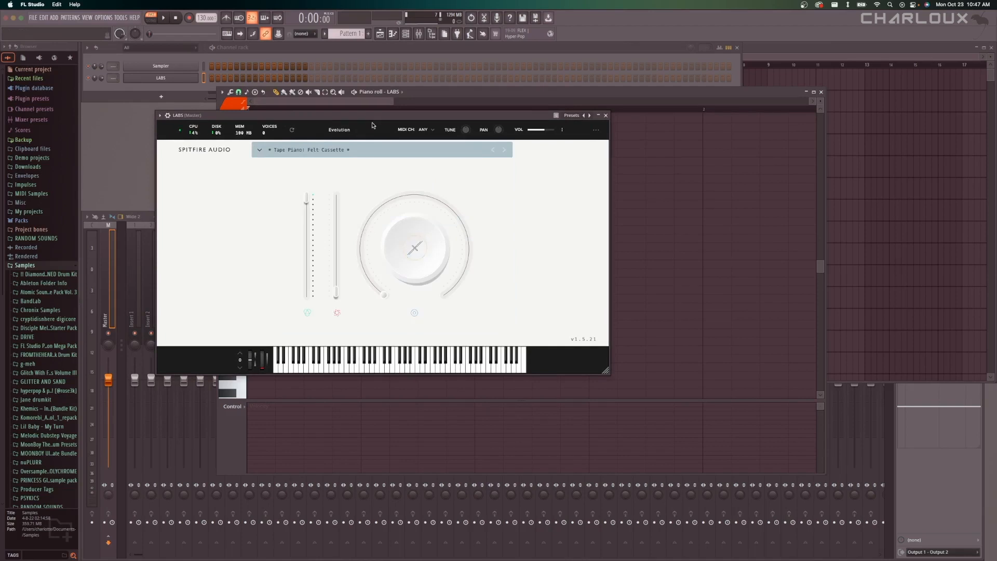
# Raise the LABS dynamics to about 72%, assign the large knob to the option below Stability, and give it a low amount.
pyautogui.moveTo(377, 119); pyautogui.dragTo(486, 150)
pyautogui.moveTo(445, 321); pyautogui.dragTo(452, 256)
pyautogui.click(621, 264)
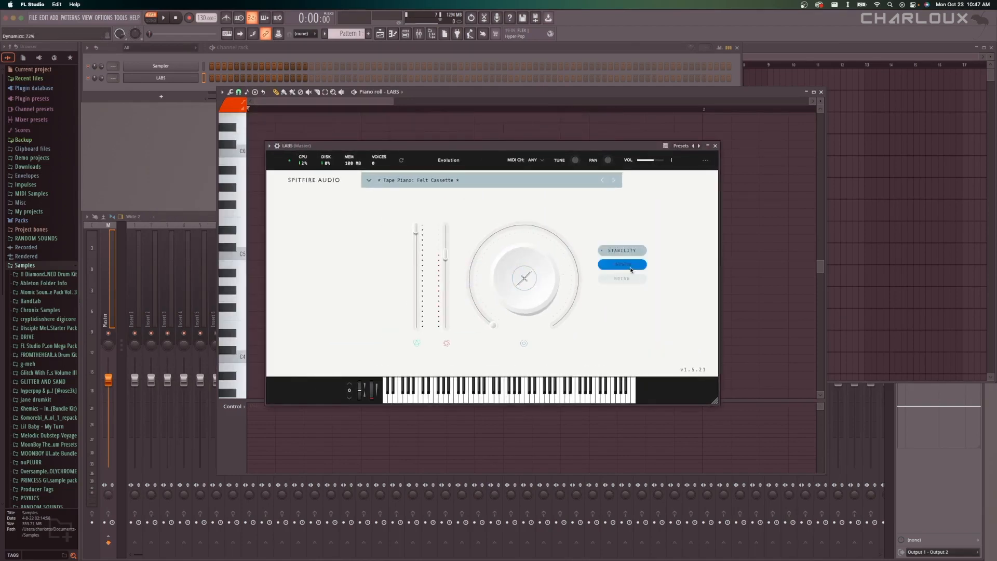
pyautogui.click(467, 280)
pyautogui.moveTo(656, 162)
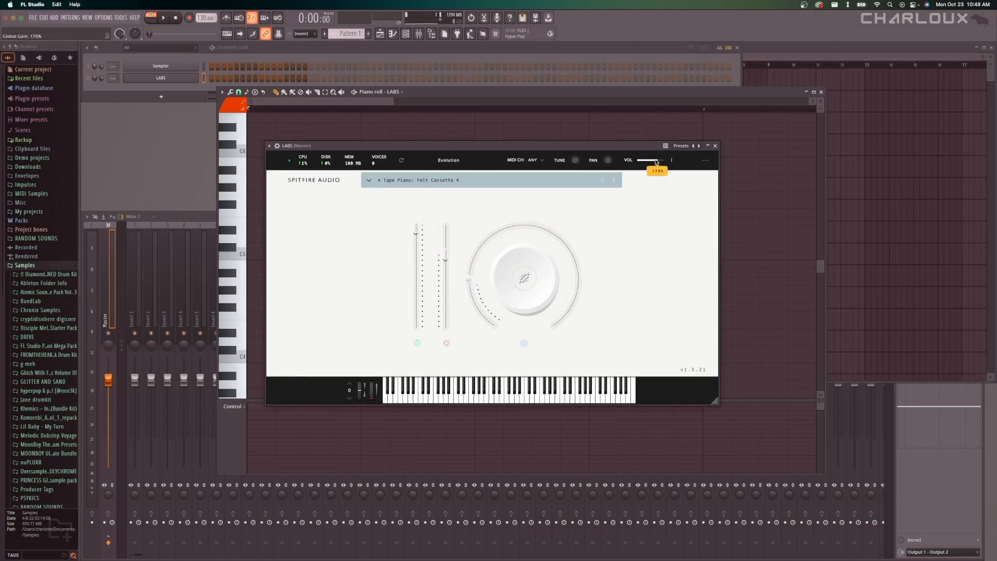
pyautogui.moveTo(644, 146); pyautogui.dragTo(645, 150)
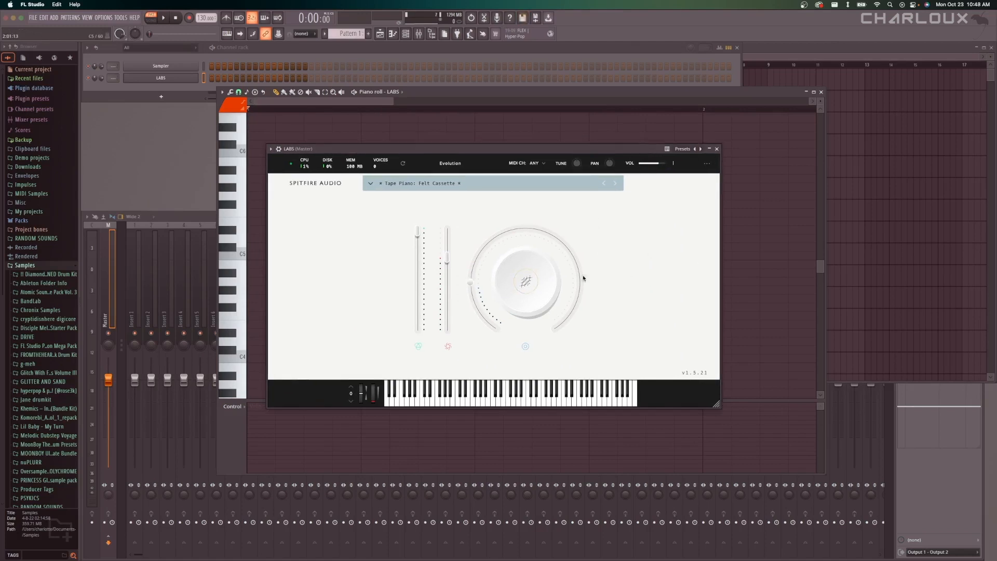
# Close the LABS plugin window and reposition the piano roll below the channel rack, in front of the playlist.
pyautogui.moveTo(575, 270)
pyautogui.moveTo(437, 153); pyautogui.dragTo(421, 155)
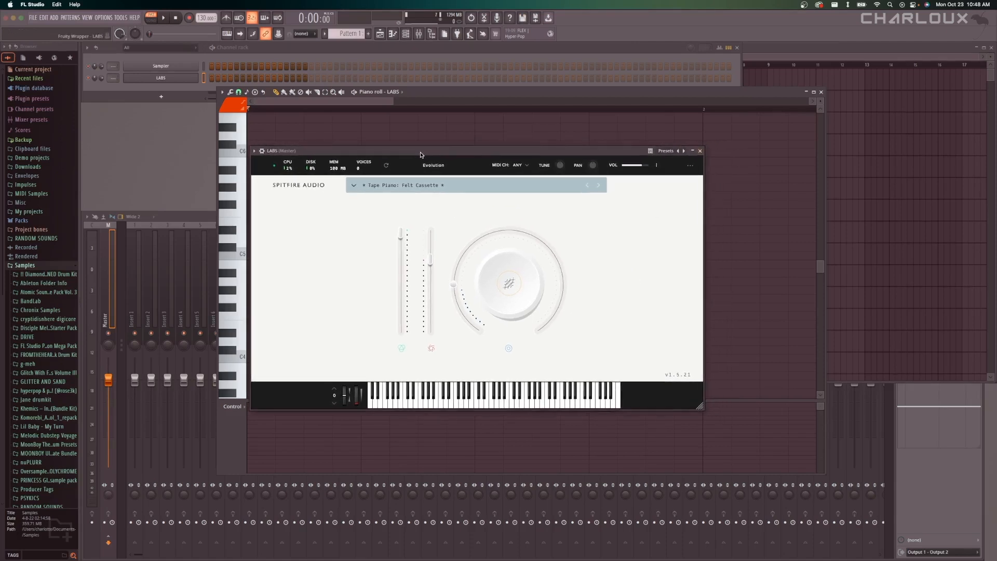
pyautogui.moveTo(538, 336)
pyautogui.click(700, 151)
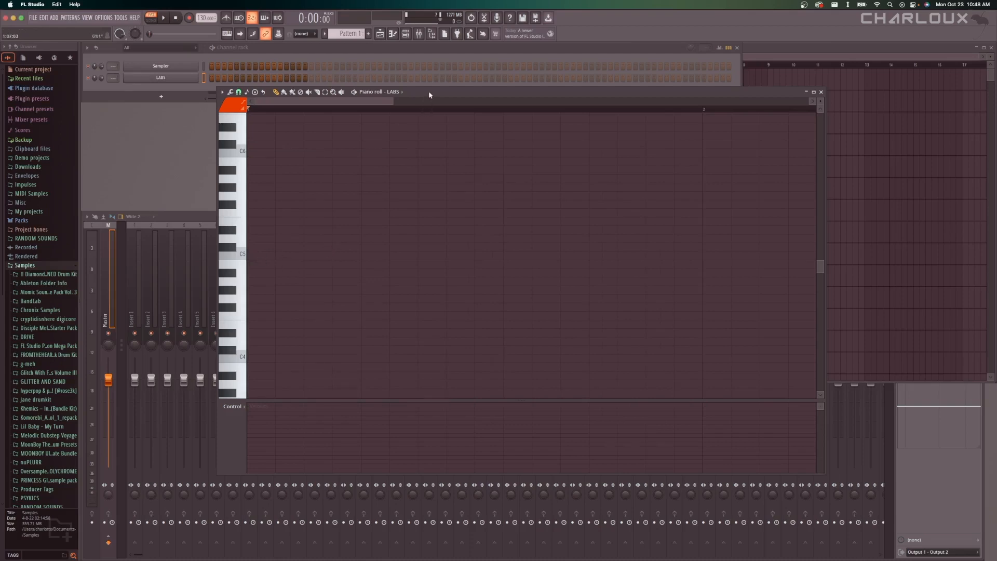
pyautogui.moveTo(428, 92); pyautogui.dragTo(462, 95)
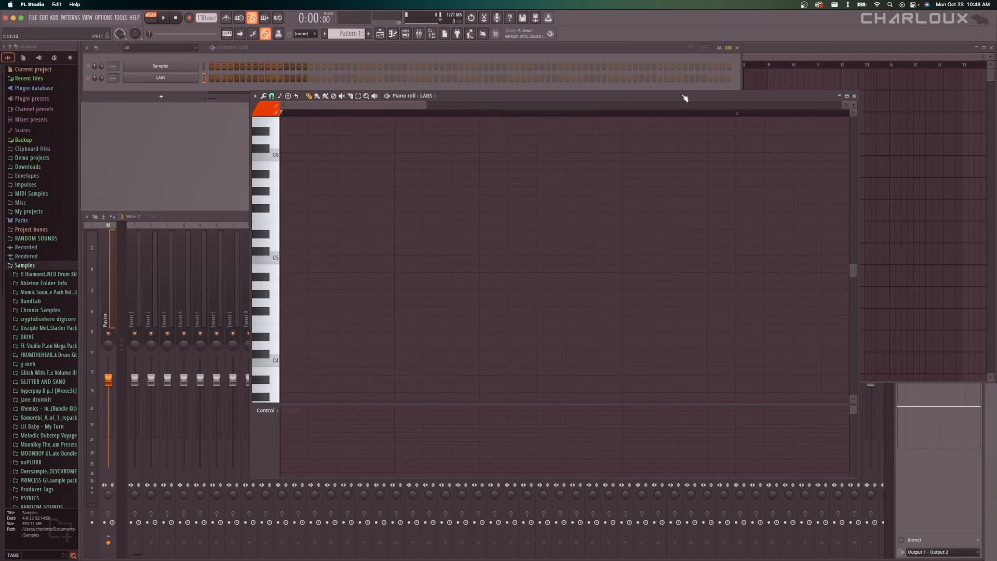
pyautogui.moveTo(684, 97); pyautogui.dragTo(623, 104)
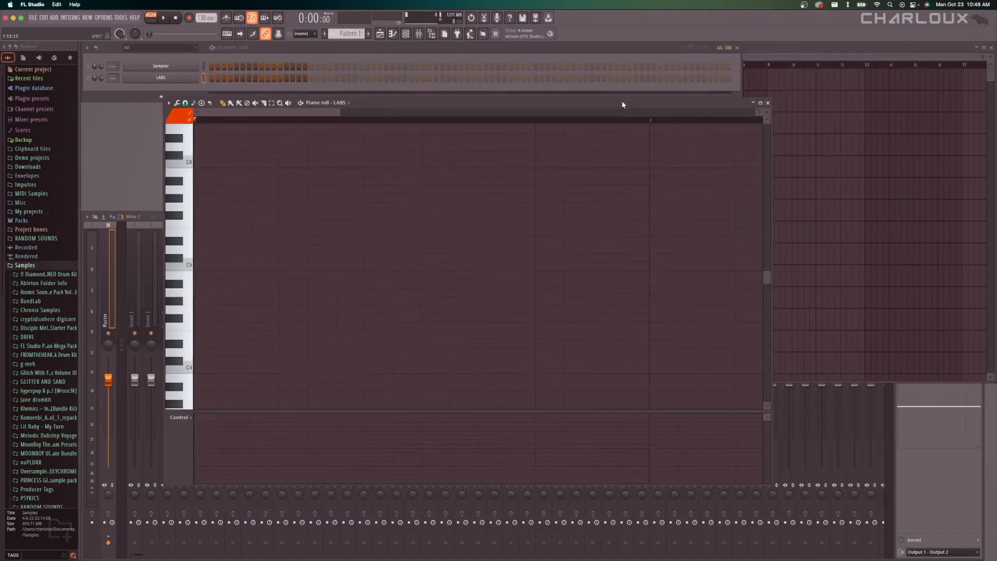
pyautogui.press('F5')
pyautogui.click(374, 202)
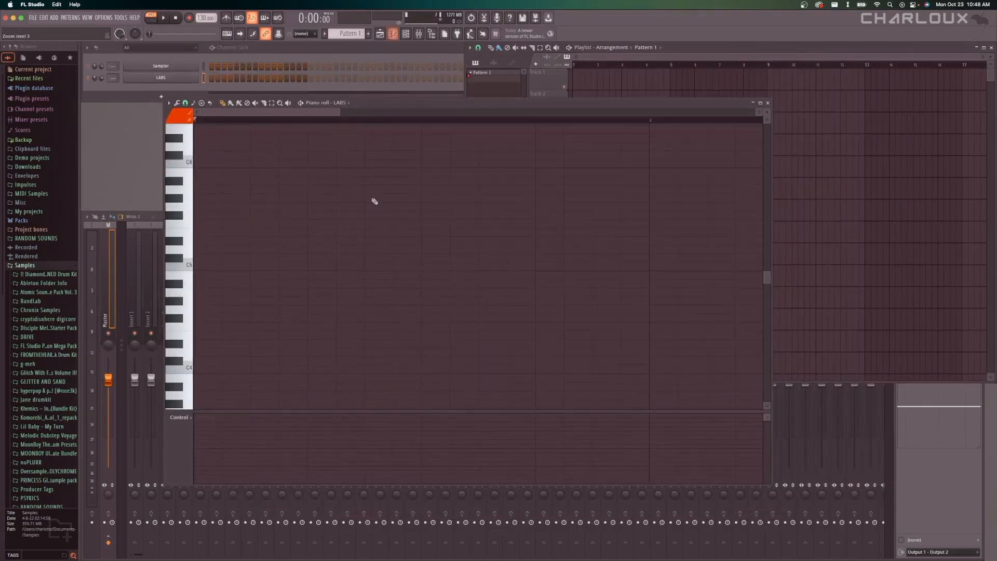
# Close the piano roll and reopen it for the LABS channel from the channel rack.
pyautogui.rightClick(203, 79)
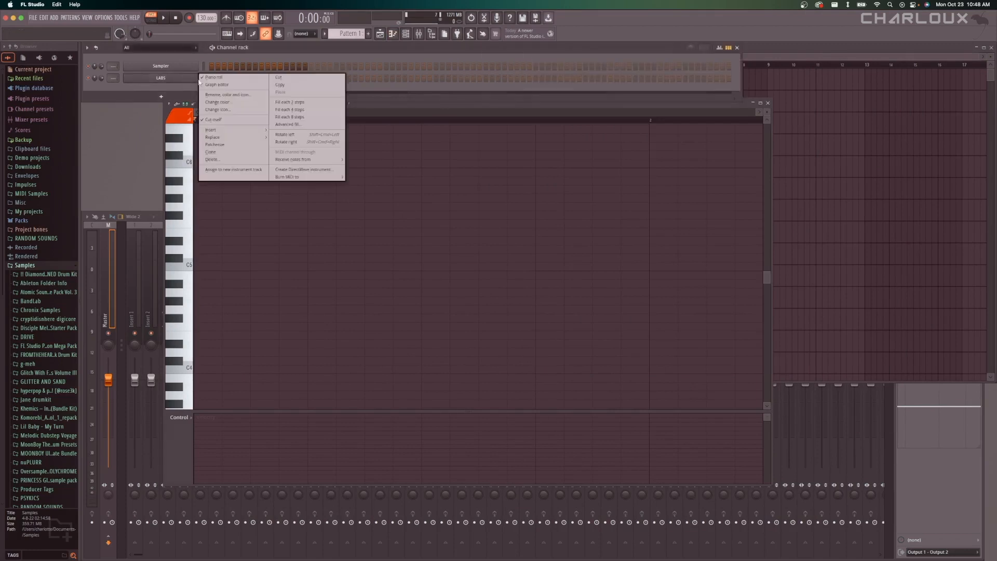
pyautogui.click(203, 78)
pyautogui.rightClick(181, 81)
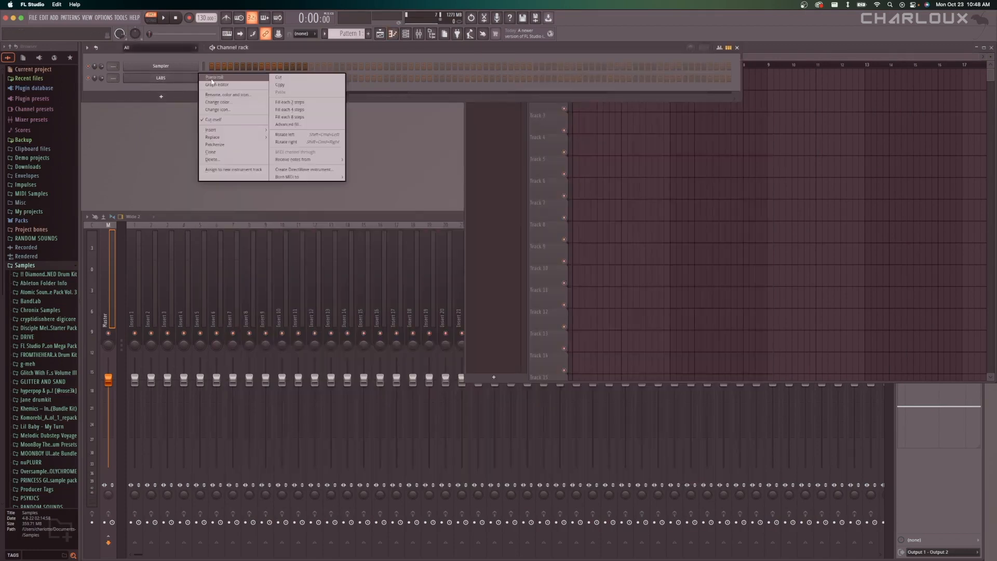
pyautogui.click(212, 78)
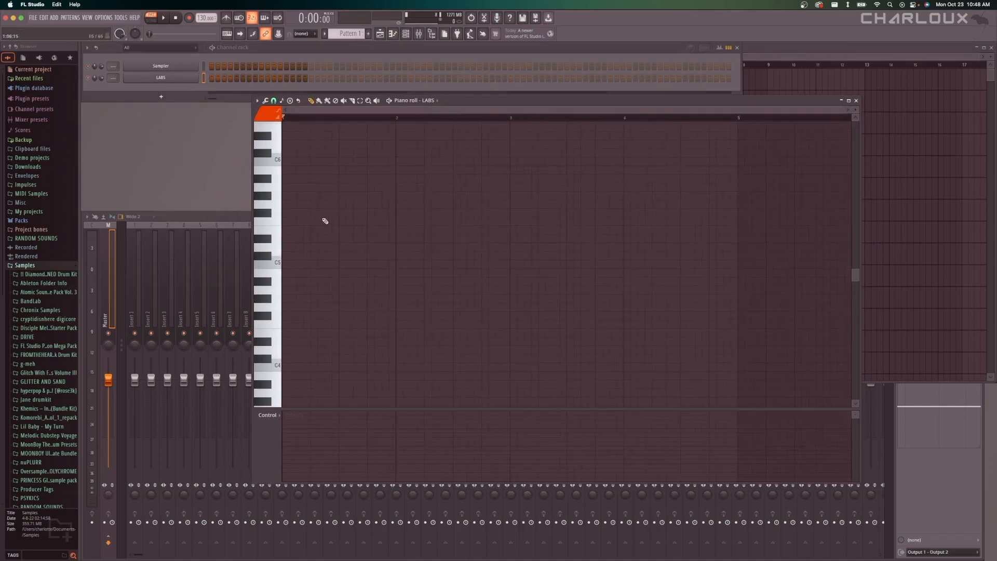
# Draw a C5 note at the start of bar 1 and lengthen it to fill the whole bar.
pyautogui.scroll(3, 332, 224)
pyautogui.click(296, 265)
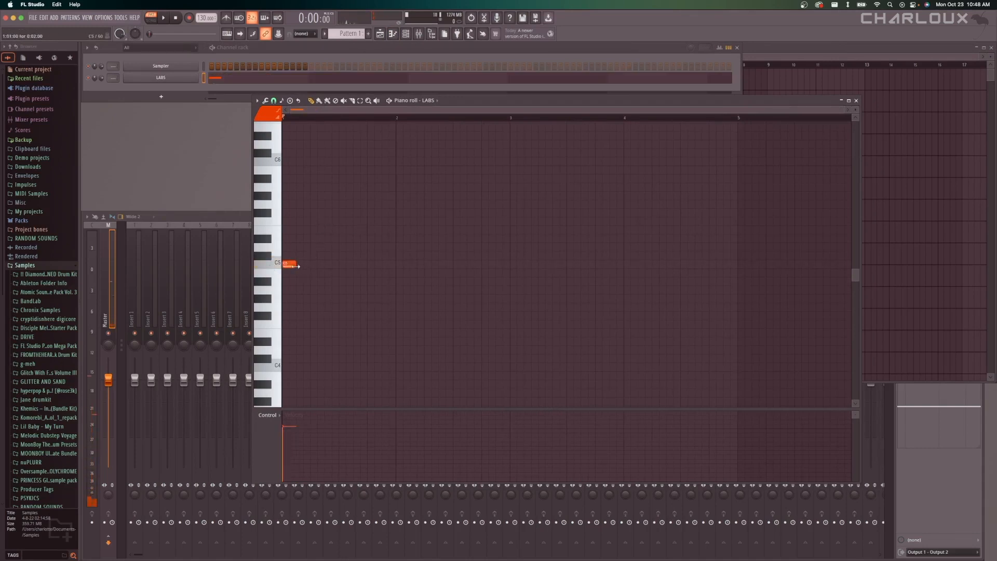
pyautogui.moveTo(288, 266)
pyautogui.mouseDown()
pyautogui.moveTo(299, 267)
pyautogui.moveTo(285, 266)
pyautogui.mouseUp()
pyautogui.moveTo(297, 264); pyautogui.dragTo(386, 278)
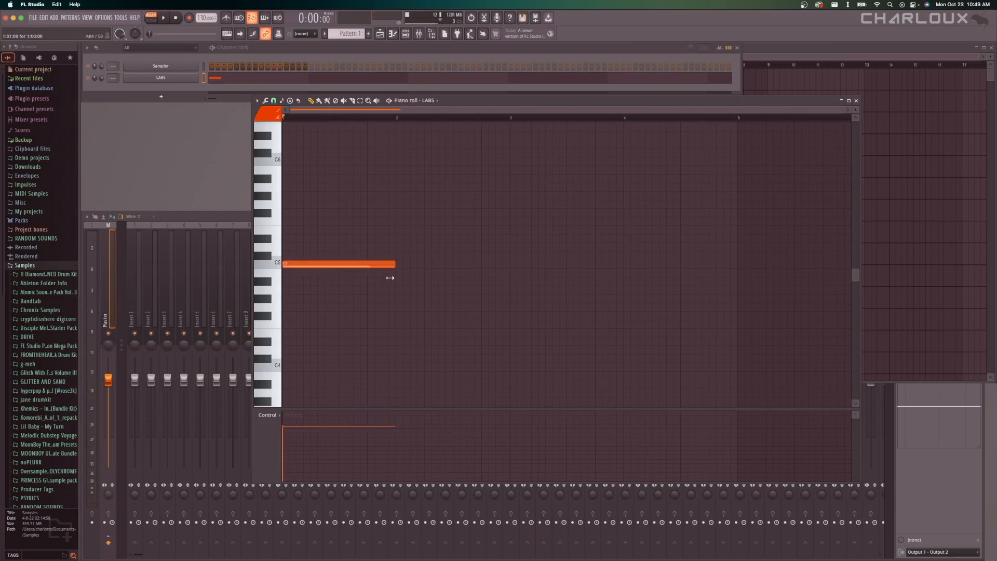
# Add a second one-bar C5 note in bar 2 and play the pattern.
pyautogui.click(302, 266)
pyautogui.click(404, 266)
pyautogui.press('space')
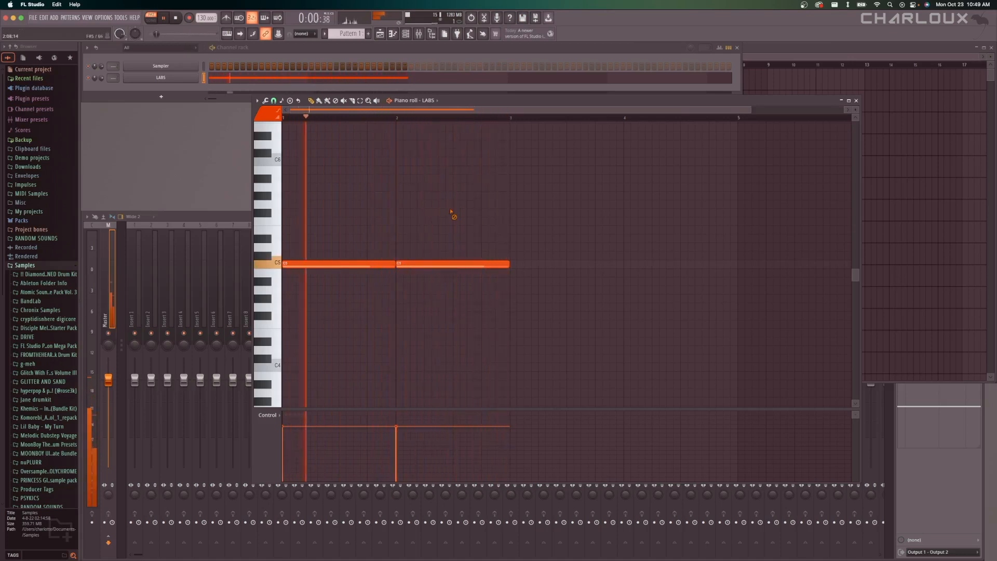
pyautogui.press('space')
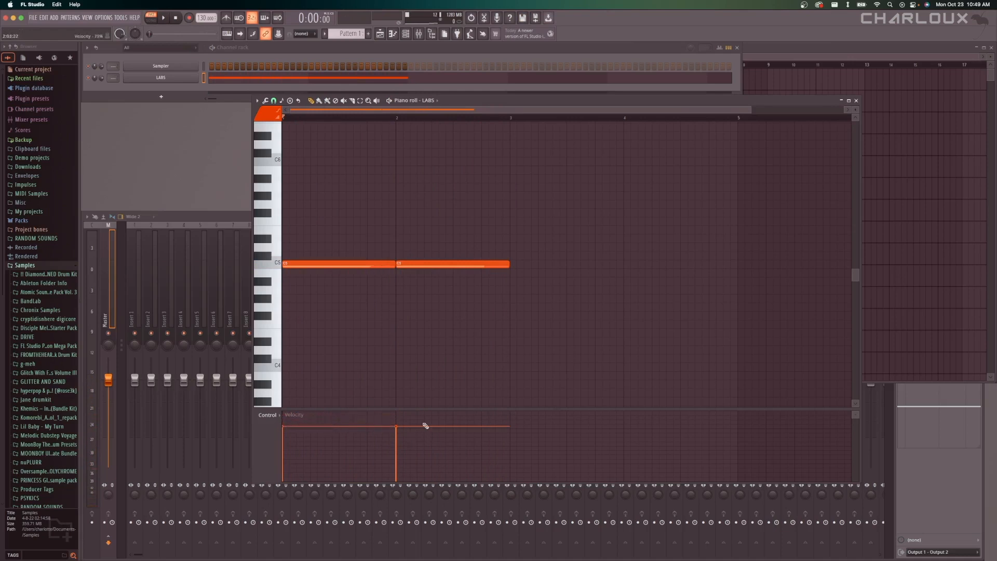
# Show note panning in the control lane, pan the first C5 note fully left and the second fully right, and play the pattern.
pyautogui.click(269, 415)
pyautogui.click(370, 440)
pyautogui.moveTo(367, 436); pyautogui.dragTo(349, 409)
pyautogui.moveTo(332, 430); pyautogui.dragTo(323, 487)
pyautogui.press('space')
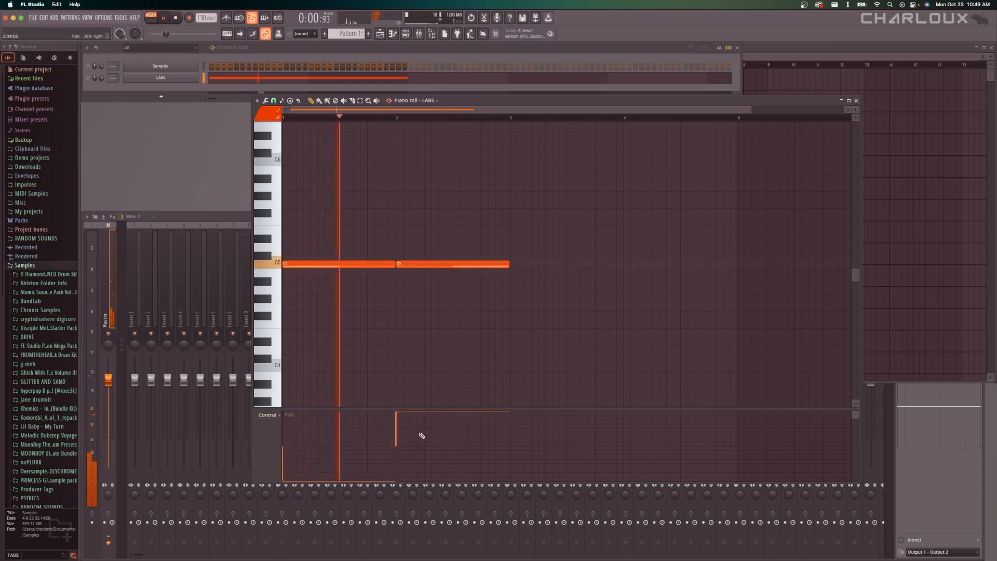
pyautogui.press('space')
# Return the panning of both C5 notes to the centre and show velocity in the control lane again.
pyautogui.click(335, 446)
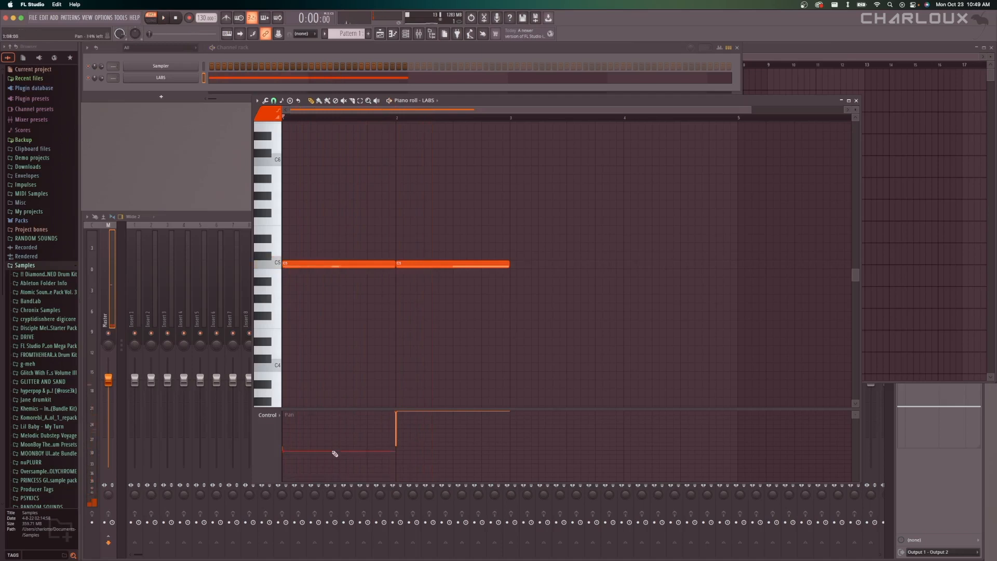
pyautogui.click(415, 445)
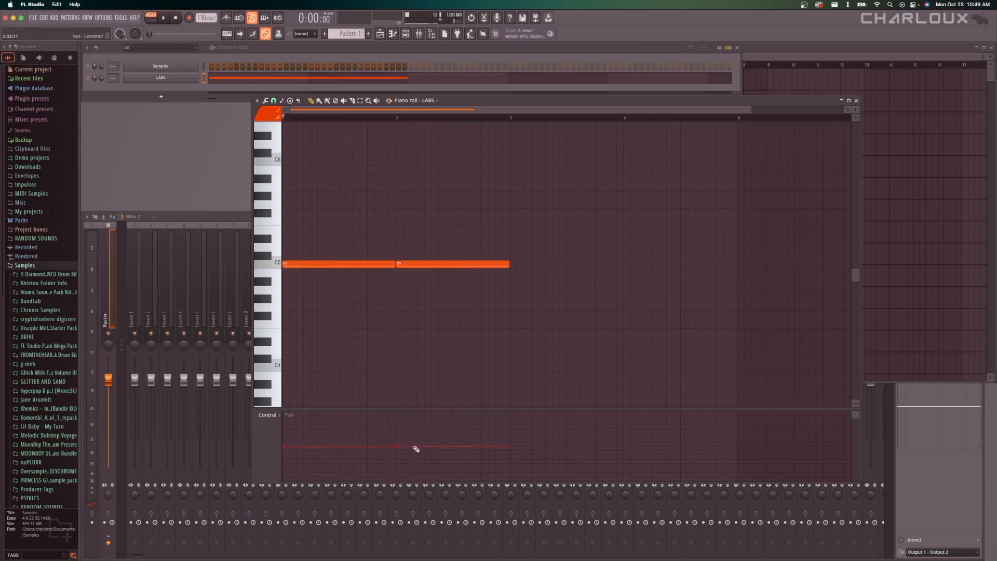
pyautogui.click(268, 414)
pyautogui.click(279, 438)
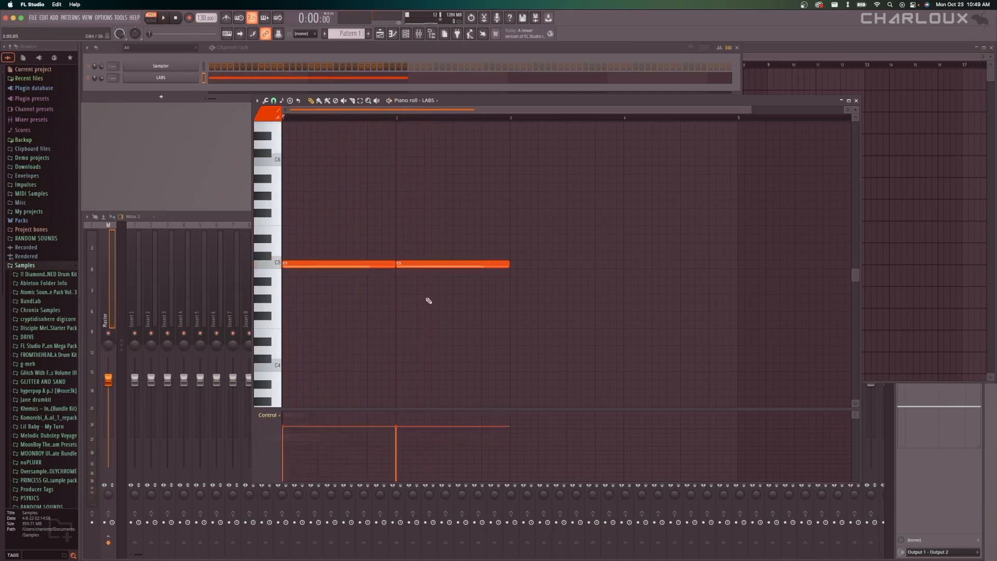
# Delete the C5 note in bar 2 and place it again directly after the first note.
pyautogui.rightClick(420, 266)
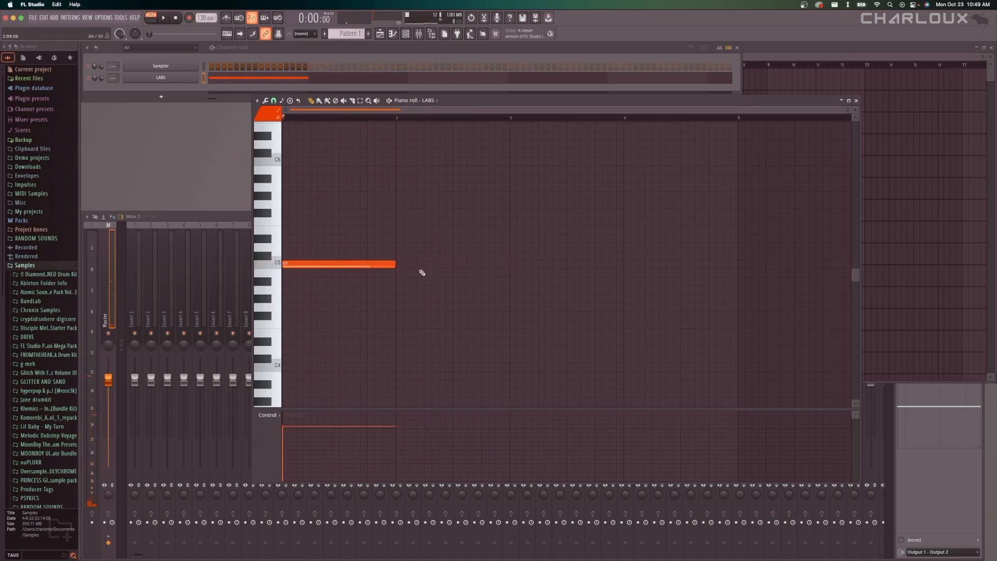
pyautogui.click(372, 261)
pyautogui.scroll(3, 376, 295)
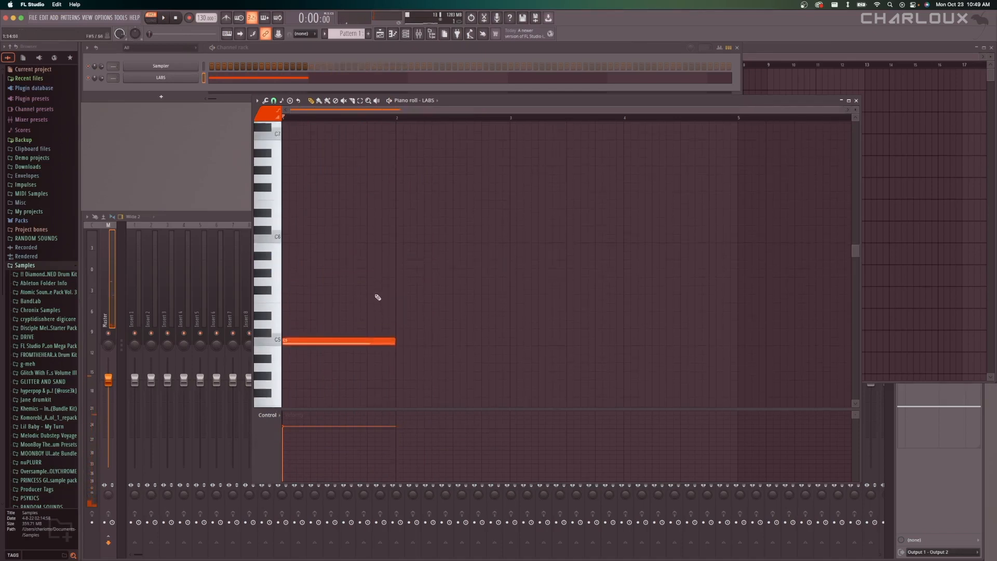
pyautogui.scroll(-3, 374, 296)
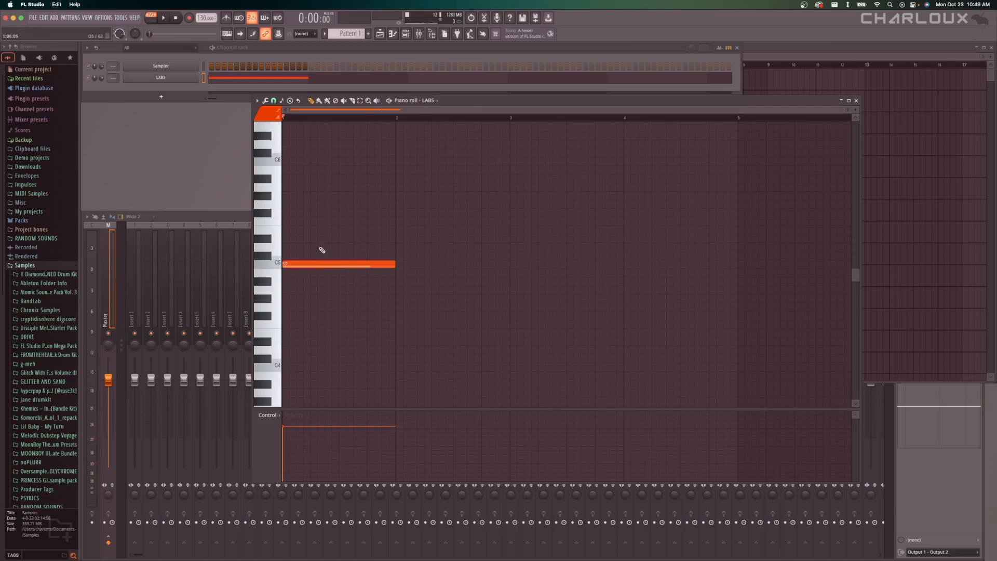
pyautogui.click(415, 265)
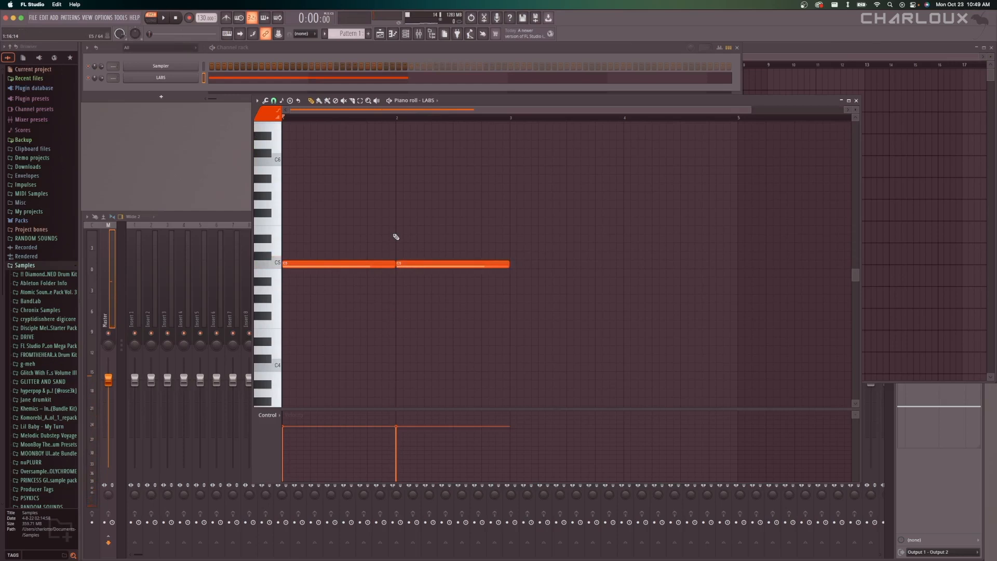
# Stack one-bar D#5, G5 and A#5 notes above the C5 in bar 1, and delete the C5 note in bar 2.
pyautogui.click(291, 266)
pyautogui.click(287, 238)
pyautogui.scroll(1, 285, 240)
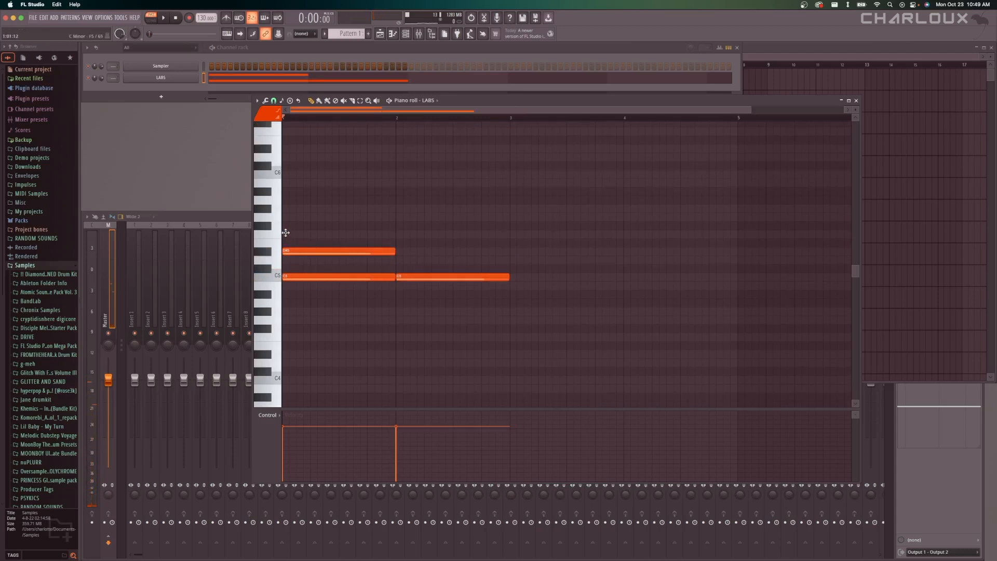
pyautogui.click(286, 217)
pyautogui.moveTo(318, 216); pyautogui.dragTo(311, 216)
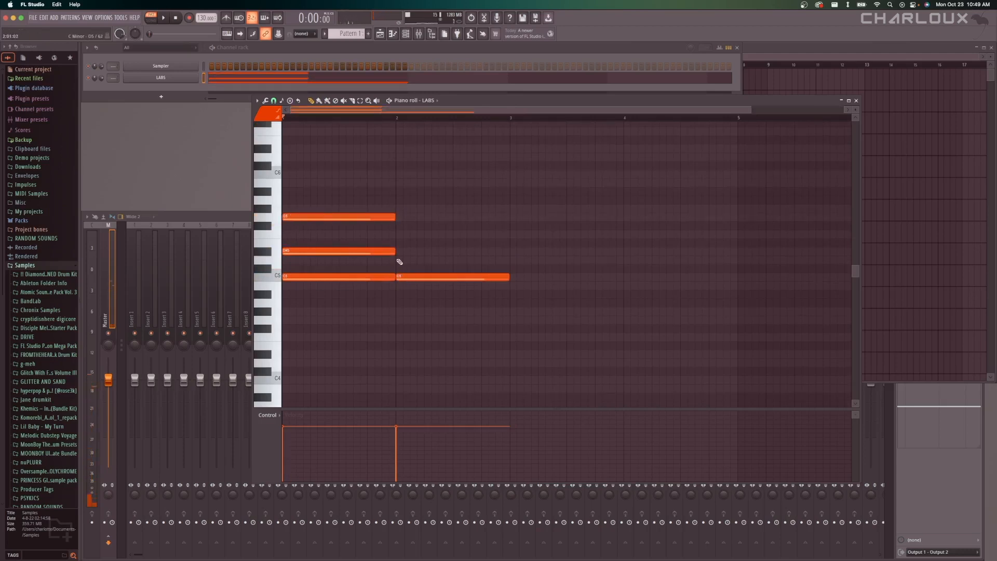
pyautogui.rightClick(412, 276)
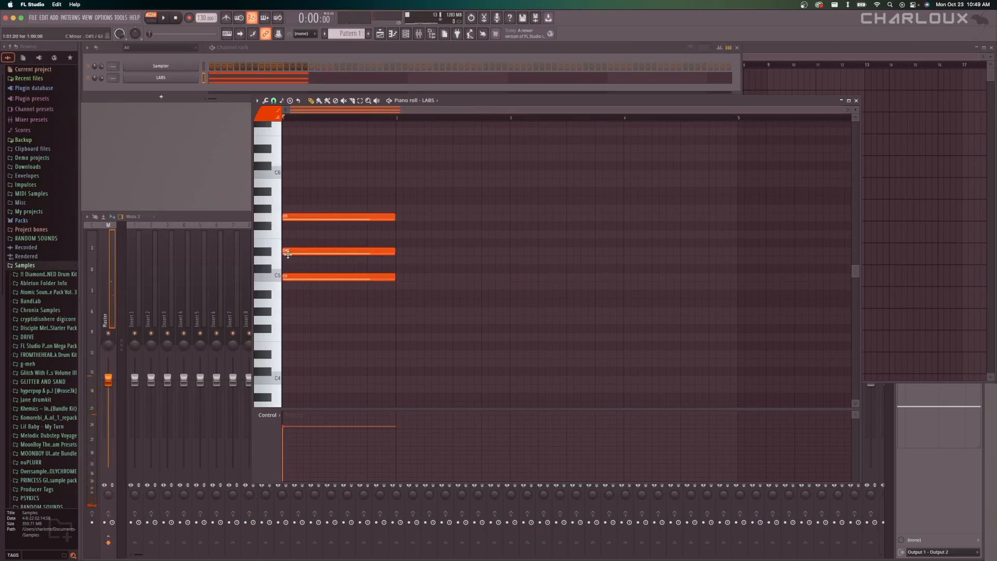
pyautogui.click(288, 195)
pyautogui.scroll(2, 364, 249)
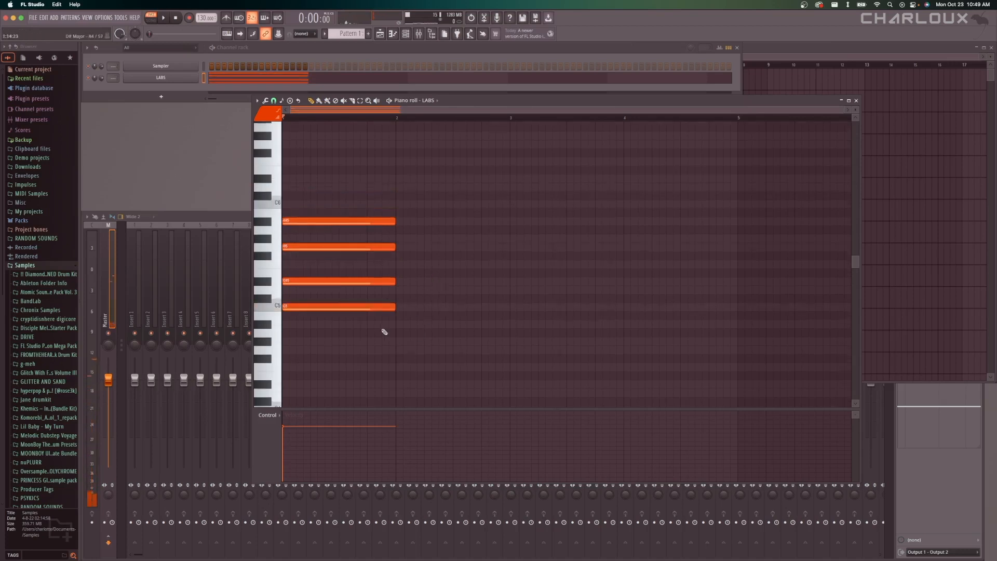
# Build a second one-bar chord in bar 2 from the notes A#4, D5, F5 and A5.
pyautogui.click(400, 323)
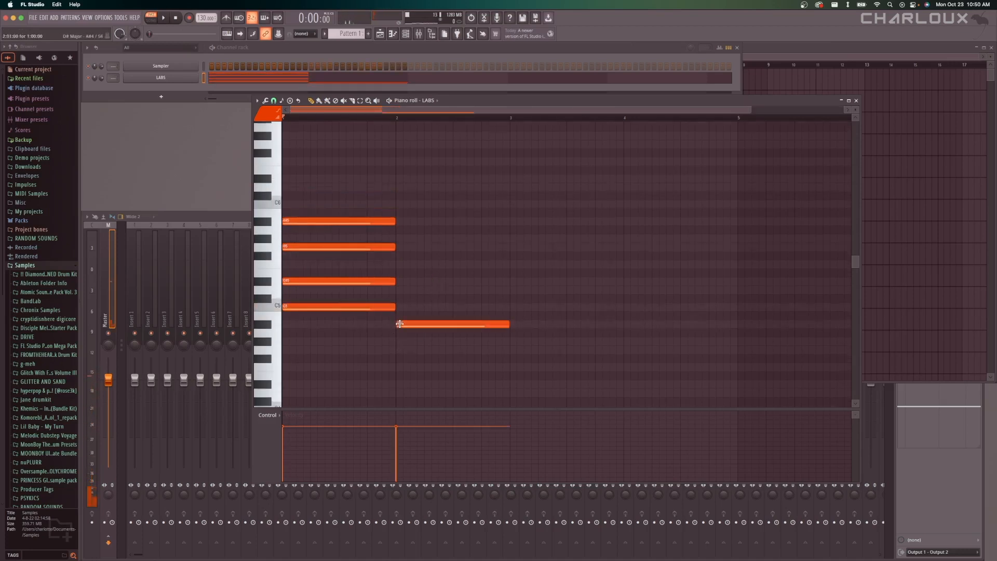
pyautogui.click(397, 289)
pyautogui.scroll(-1, 397, 286)
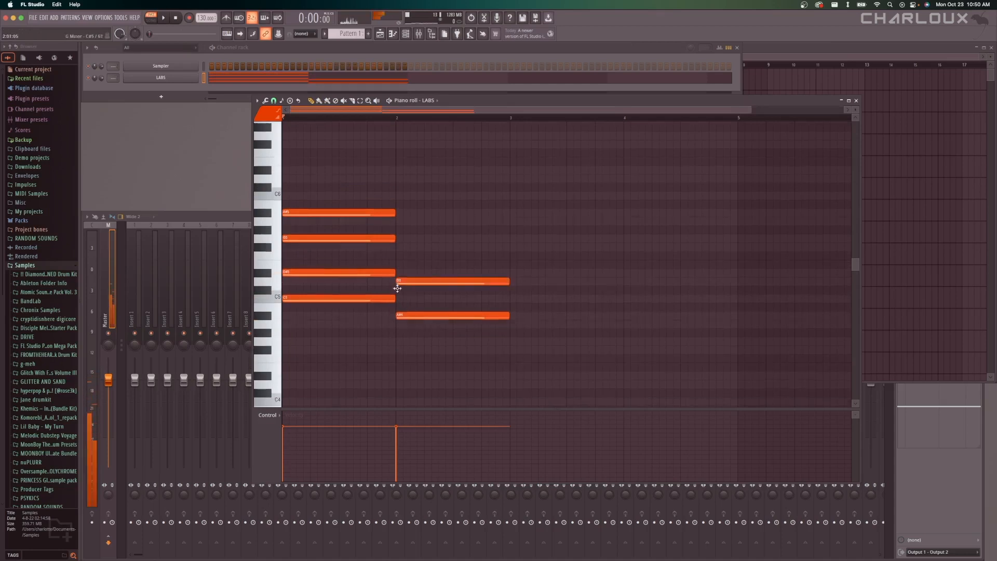
pyautogui.click(395, 256)
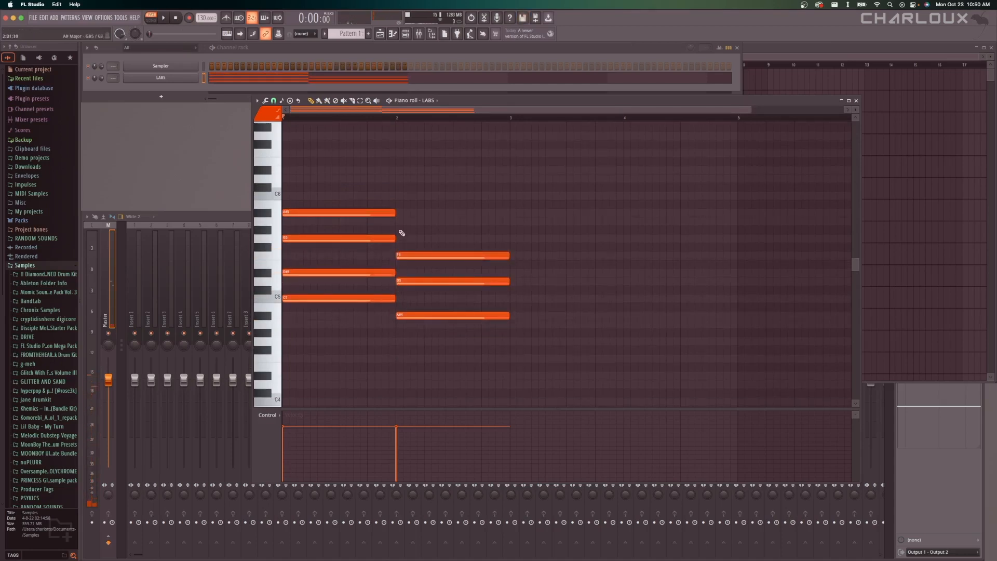
pyautogui.click(399, 220)
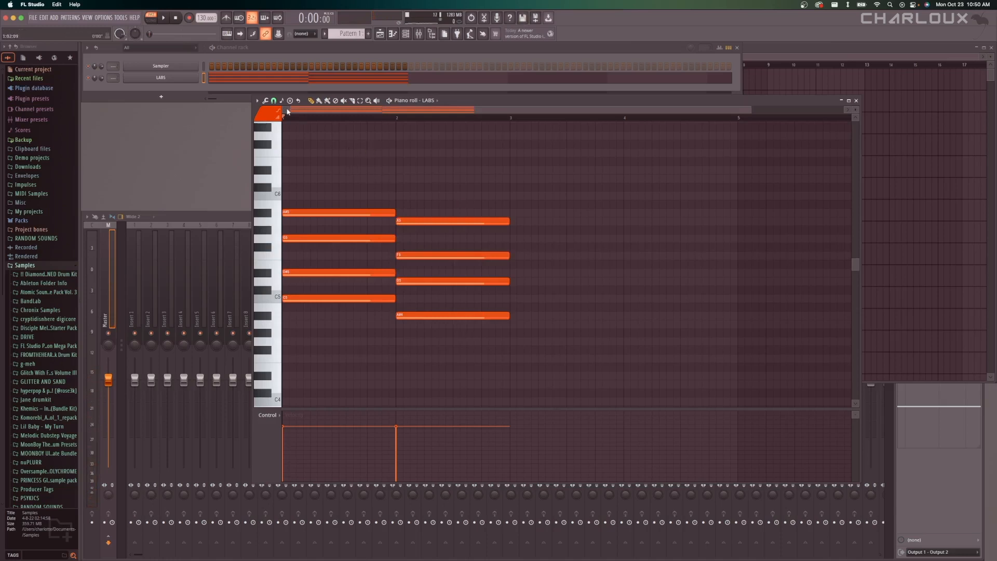
# Set the piano roll's scale highlighting to Automatic.
pyautogui.click(257, 101)
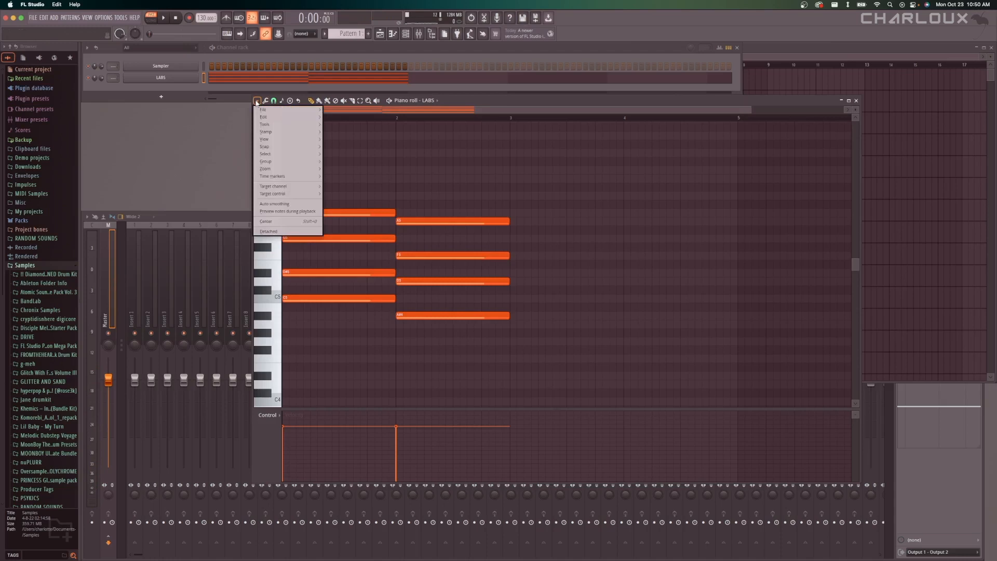
pyautogui.moveTo(291, 139)
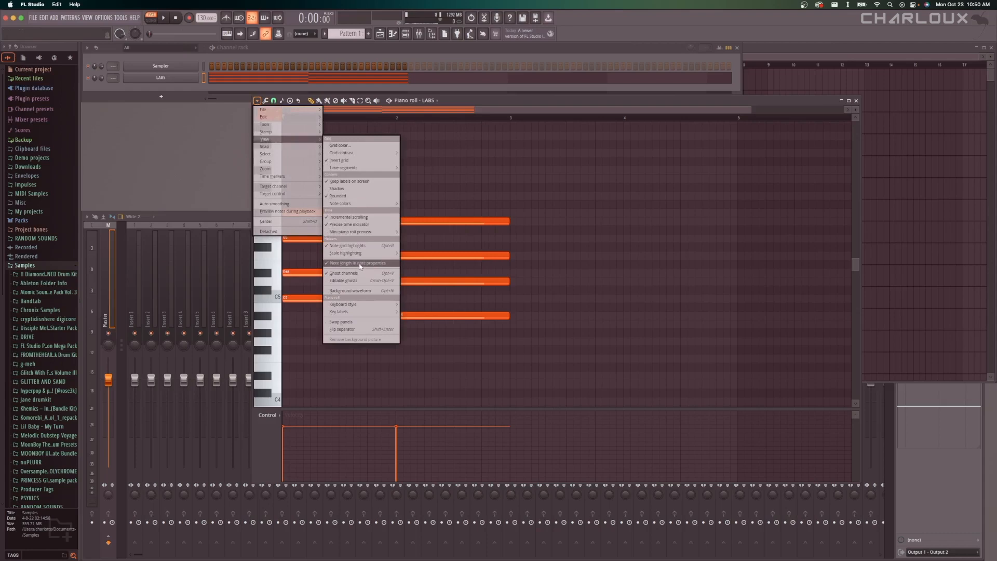
pyautogui.moveTo(348, 203)
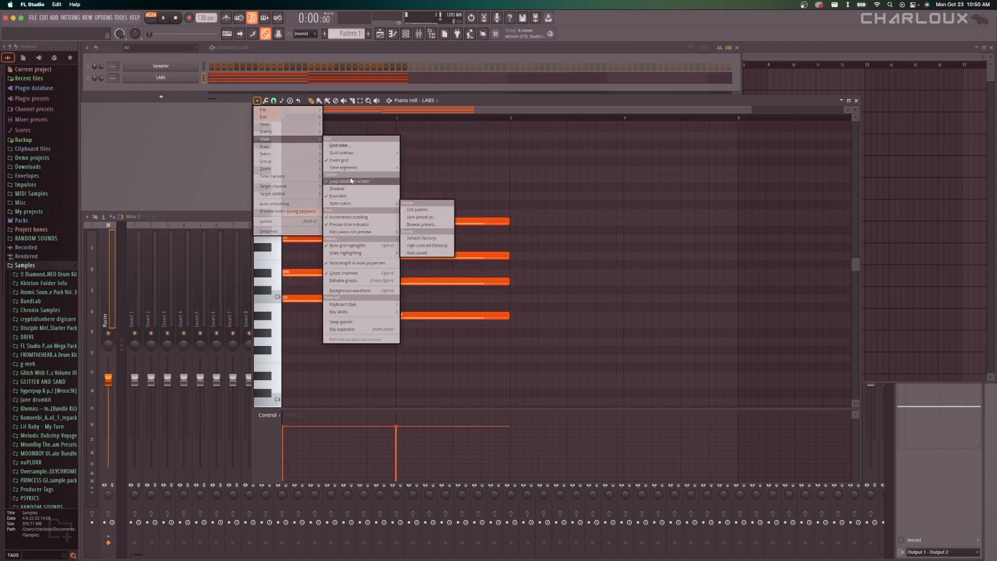
pyautogui.moveTo(364, 253)
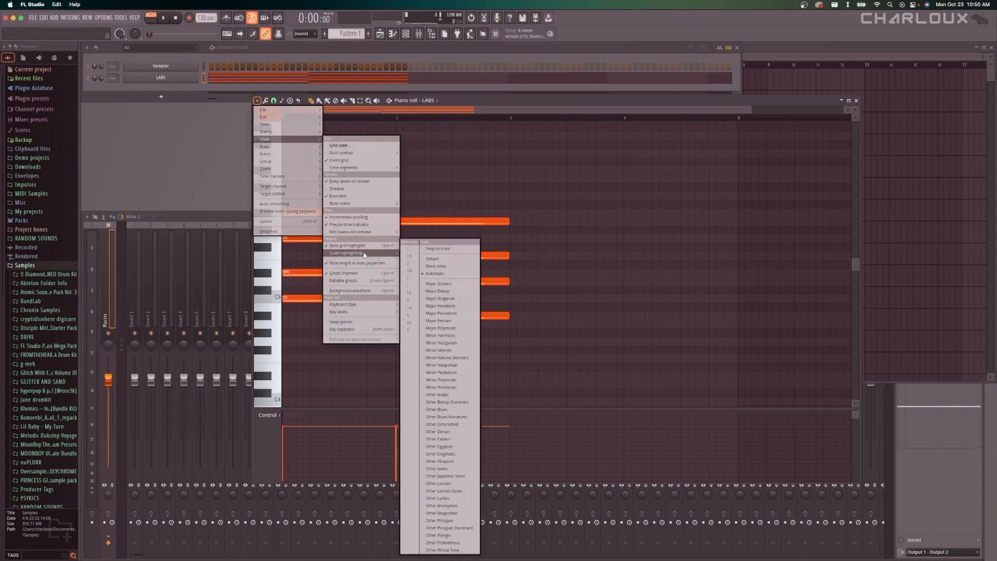
pyautogui.click(435, 278)
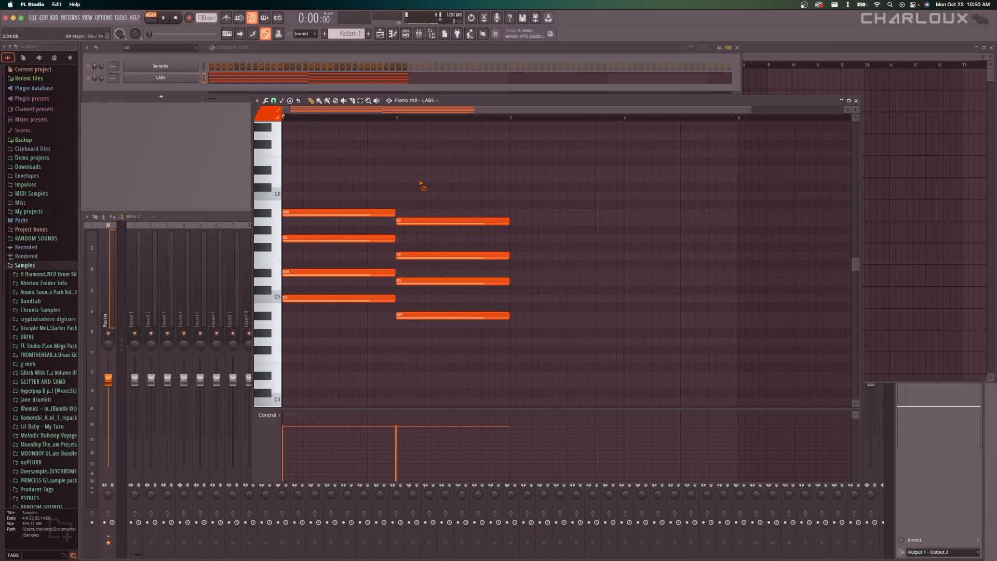
# Select the notes of both chords, play the two-bar progression, deselect them and play it once more.
pyautogui.moveTo(423, 221)
pyautogui.mouseDown()
pyautogui.moveTo(438, 220)
pyautogui.moveTo(426, 217)
pyautogui.mouseUp()
pyautogui.moveTo(470, 192); pyautogui.dragTo(315, 365)
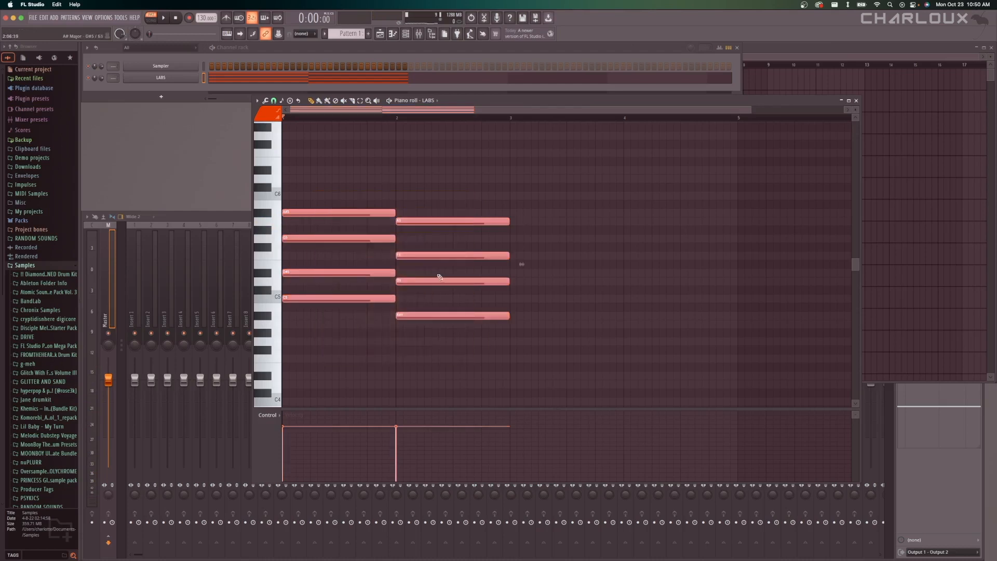
pyautogui.click(396, 104)
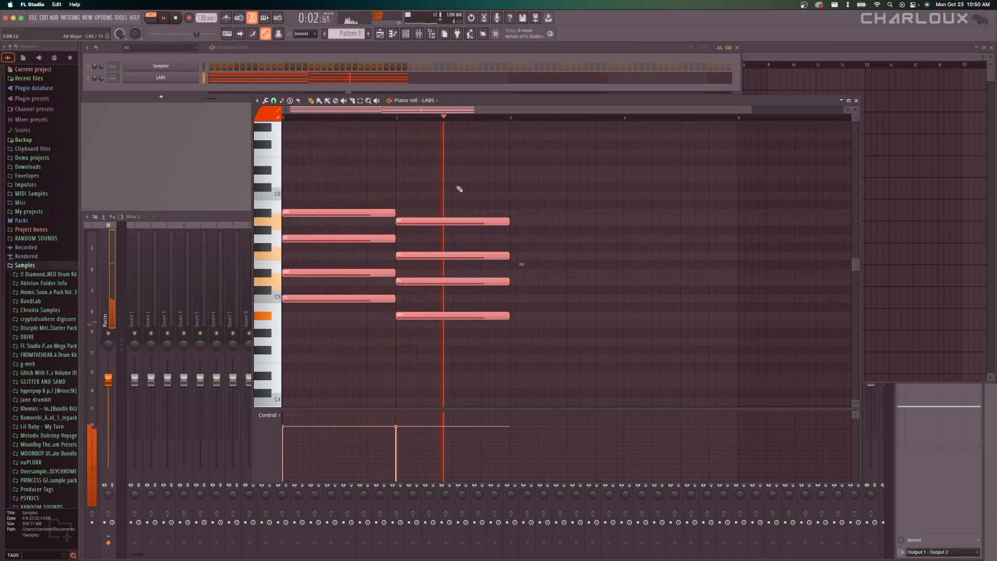
pyautogui.press('space')
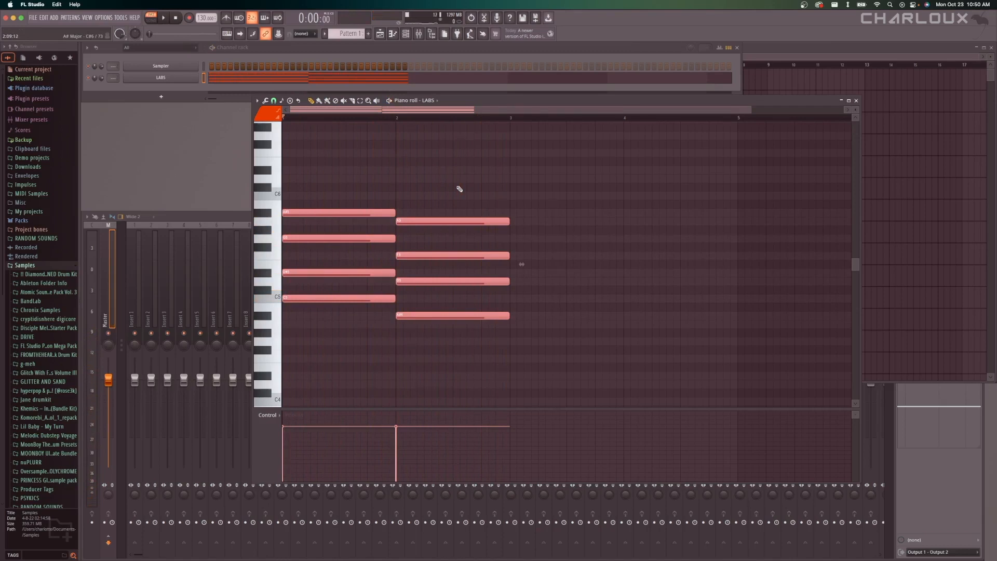
pyautogui.click(460, 189)
pyautogui.press('space')
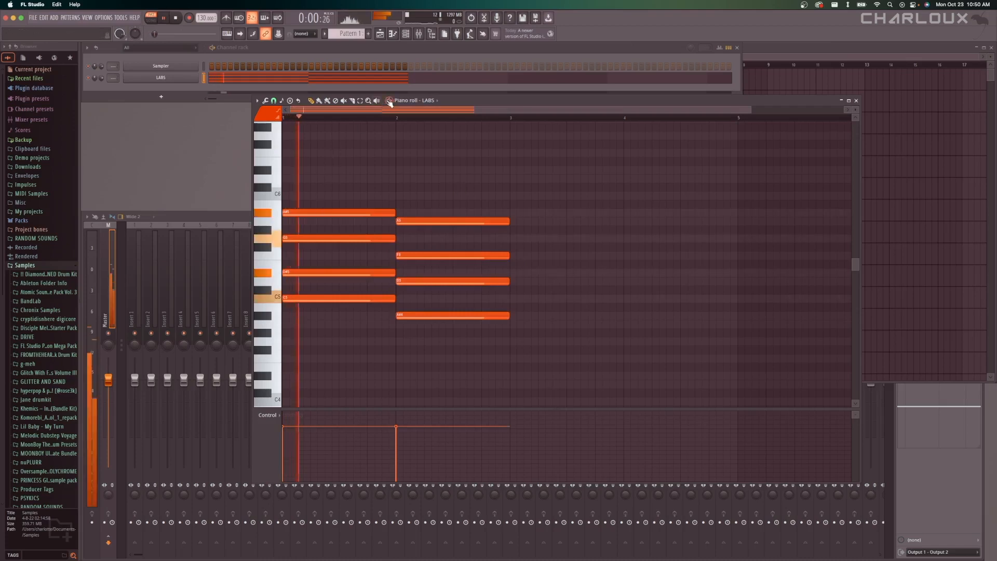
pyautogui.press('space')
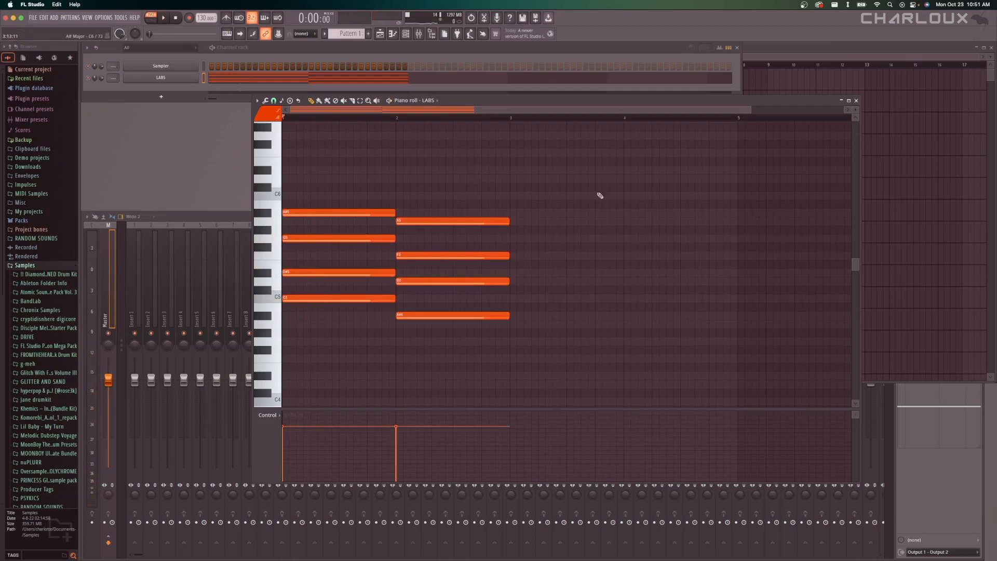
# Select all notes of the two chords and duplicate them into bars 3 and 4.
pyautogui.click(476, 223)
pyautogui.hotkey('ctrl', 'a')
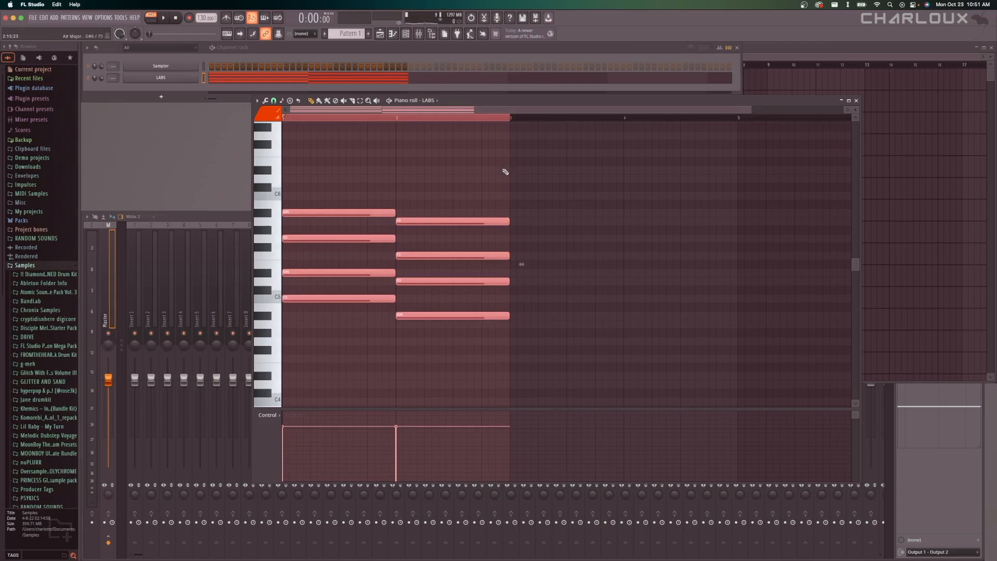
pyautogui.hotkey('ctrl', 'b')
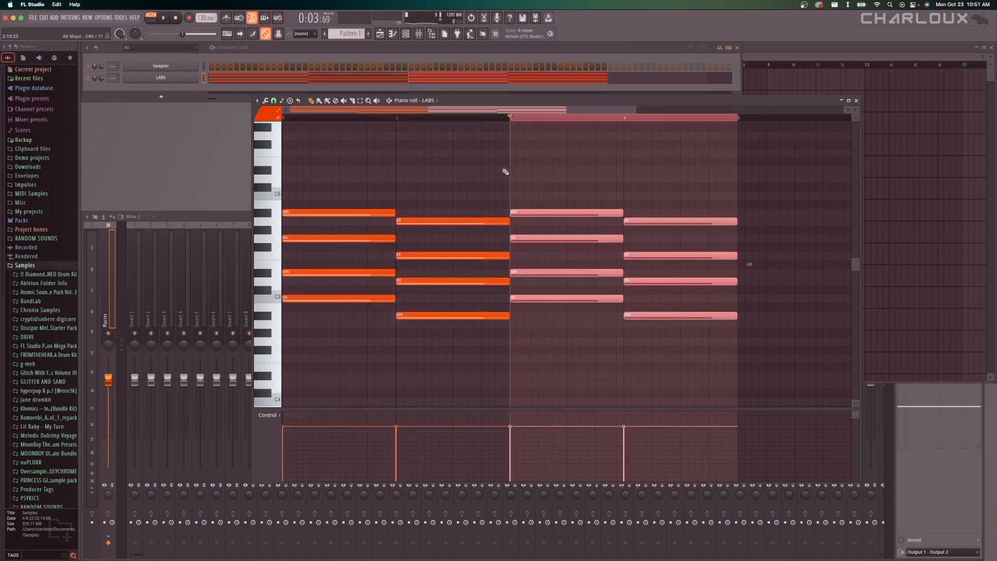
# Delete the copied chords in bars 3 and 4, and duplicate the bar 2 chord into bar 3.
pyautogui.press('Delete')
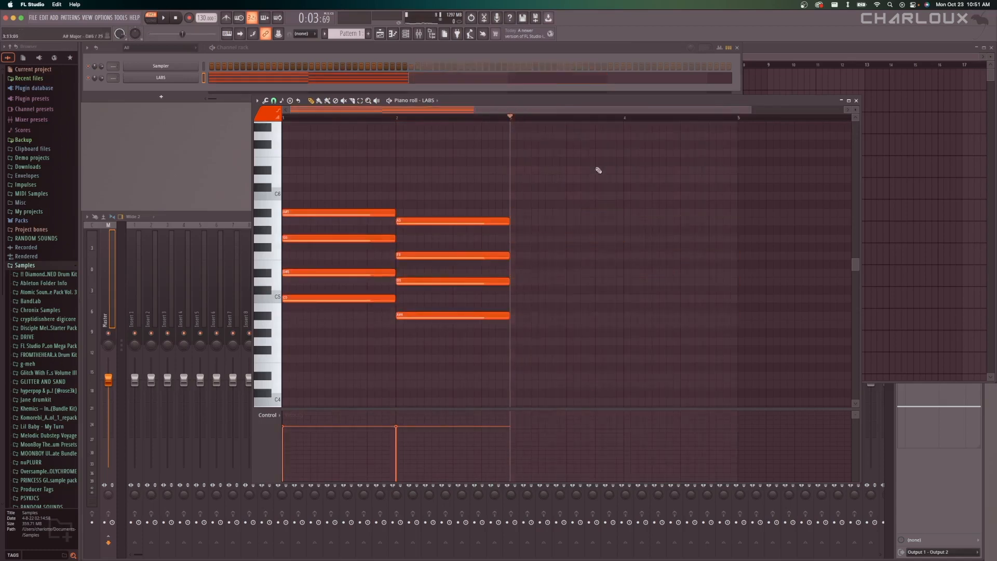
pyautogui.moveTo(511, 119); pyautogui.dragTo(395, 117)
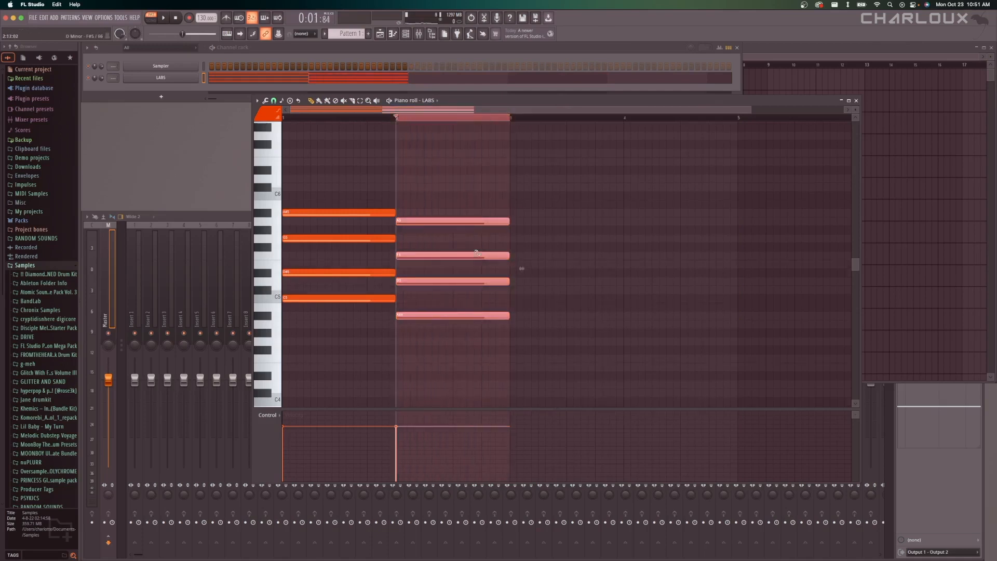
pyautogui.hotkey('ctrl', 'b')
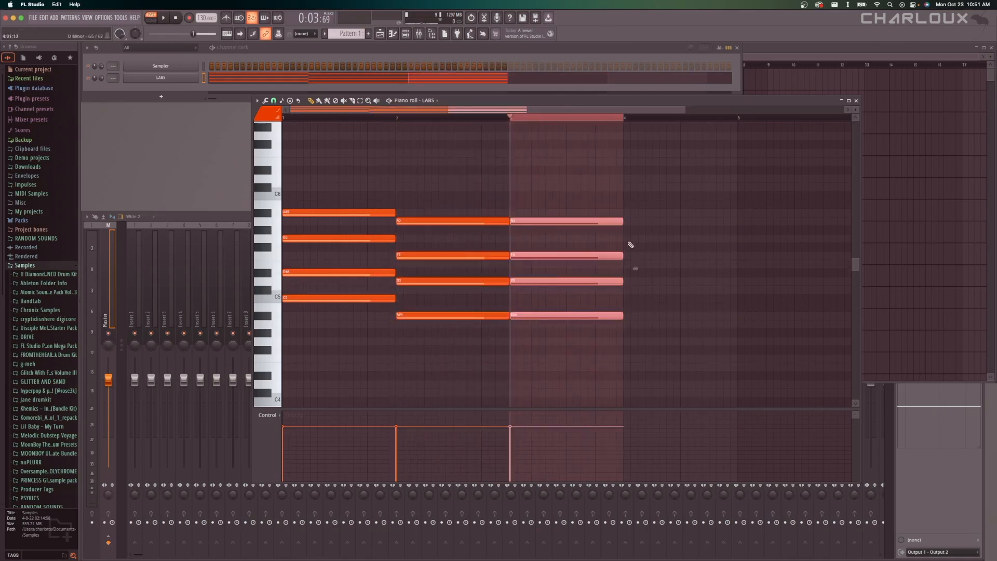
# Duplicate the whole three-bar progression and delete all chords after bar 2.
pyautogui.hotkey('ctrl', 'a')
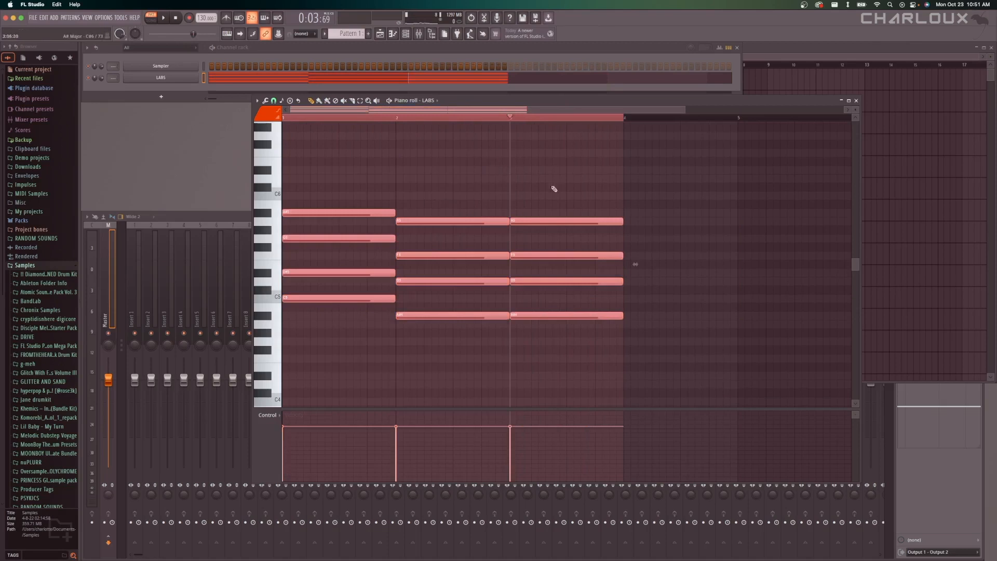
pyautogui.hotkey('ctrl', 'b')
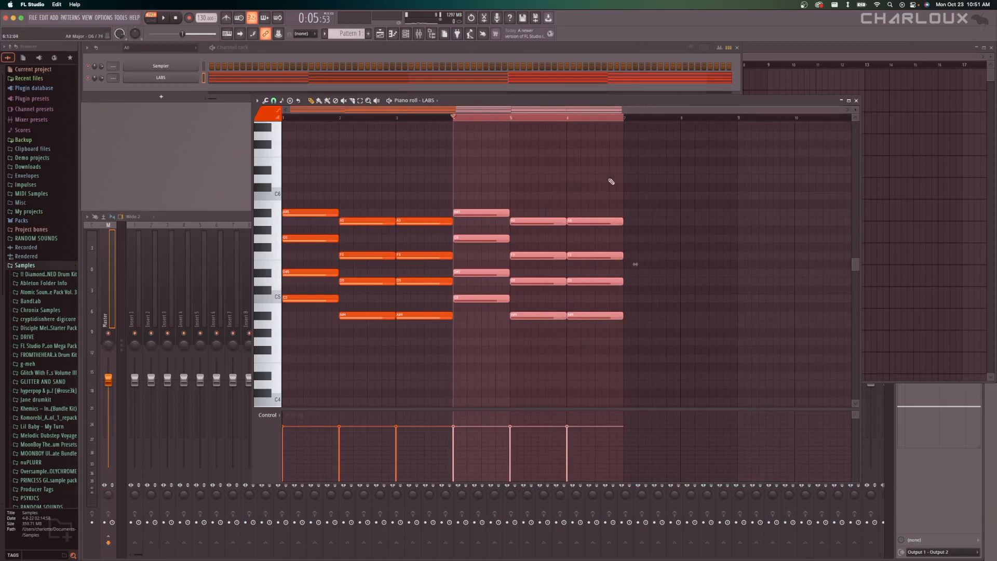
pyautogui.moveTo(613, 175); pyautogui.dragTo(411, 337)
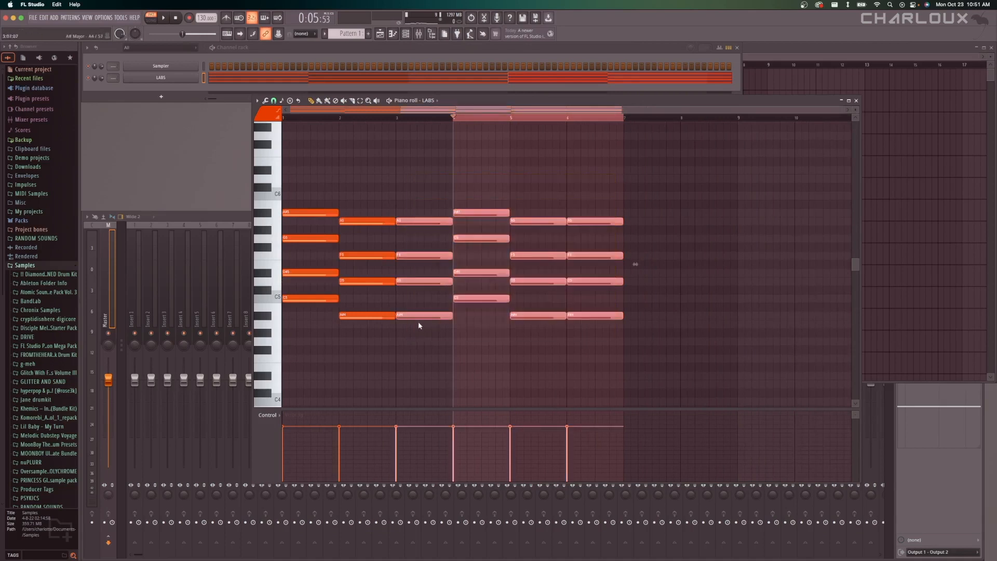
pyautogui.press('Delete')
pyautogui.click(393, 118)
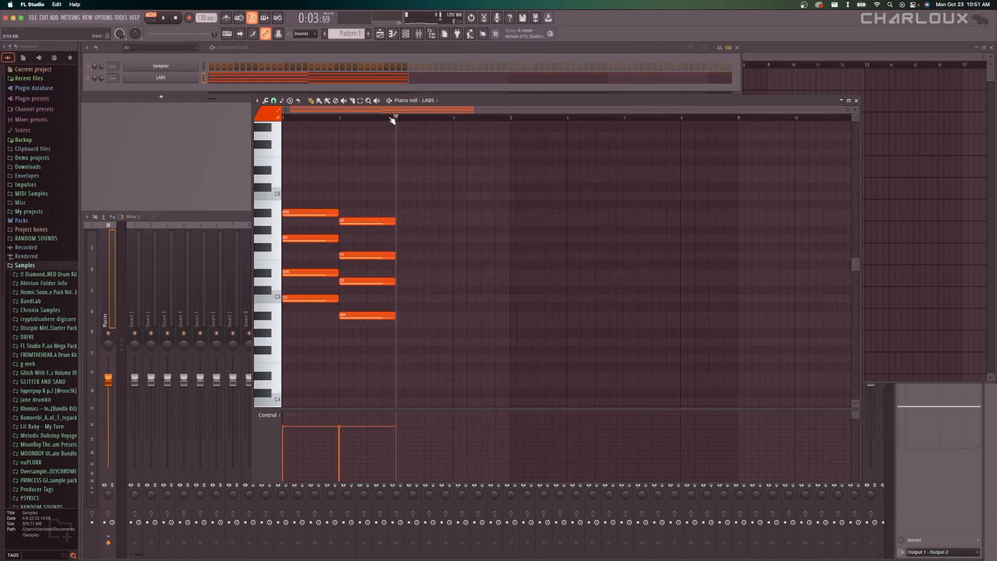
# Select the chords in bars 1 and 2, duplicate them into bars 3 and 4, and clear the selection.
pyautogui.scroll(5, 375, 176)
pyautogui.scroll(-2, 375, 176)
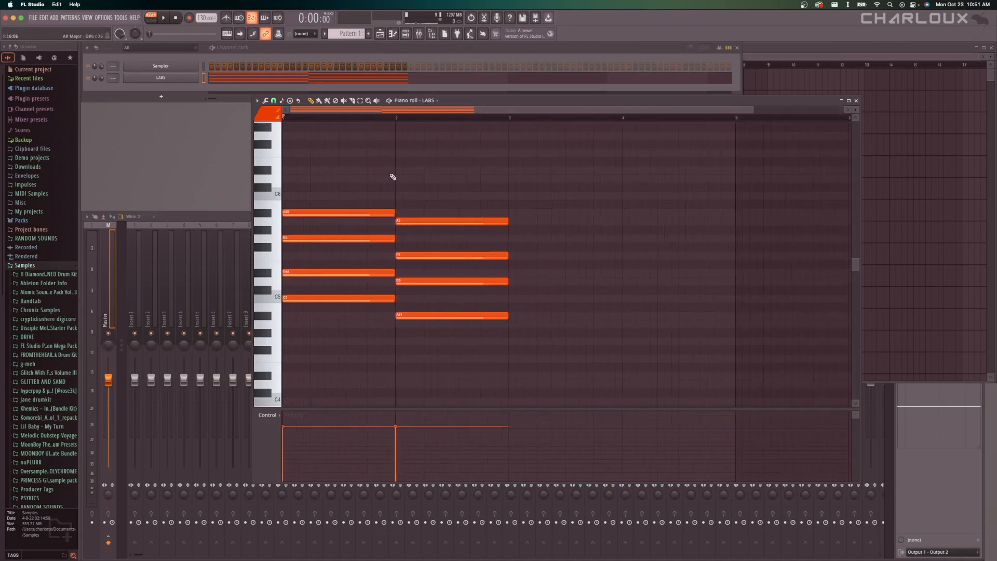
pyautogui.scroll(-1, 393, 177)
pyautogui.moveTo(427, 176); pyautogui.dragTo(284, 330)
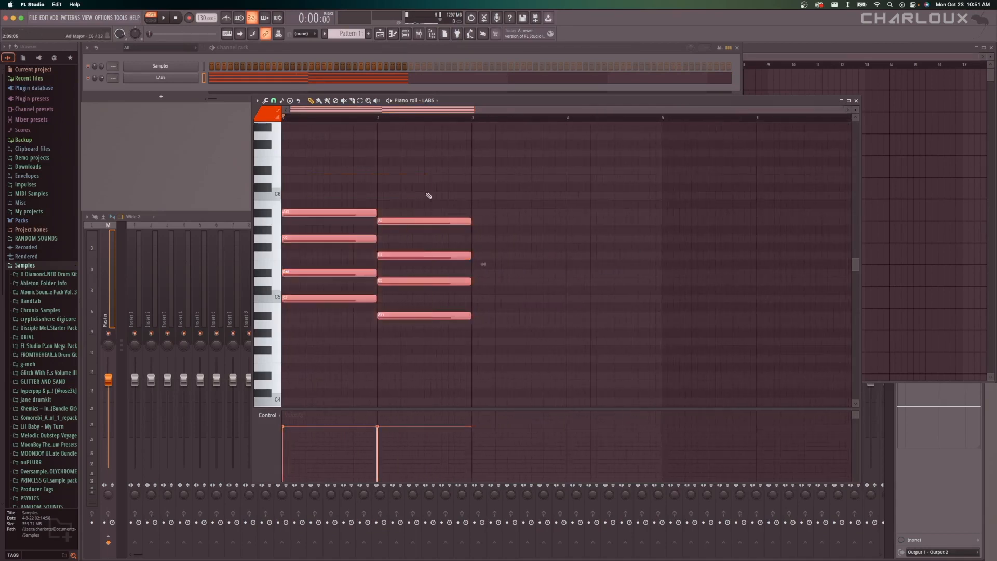
pyautogui.press('super+b')
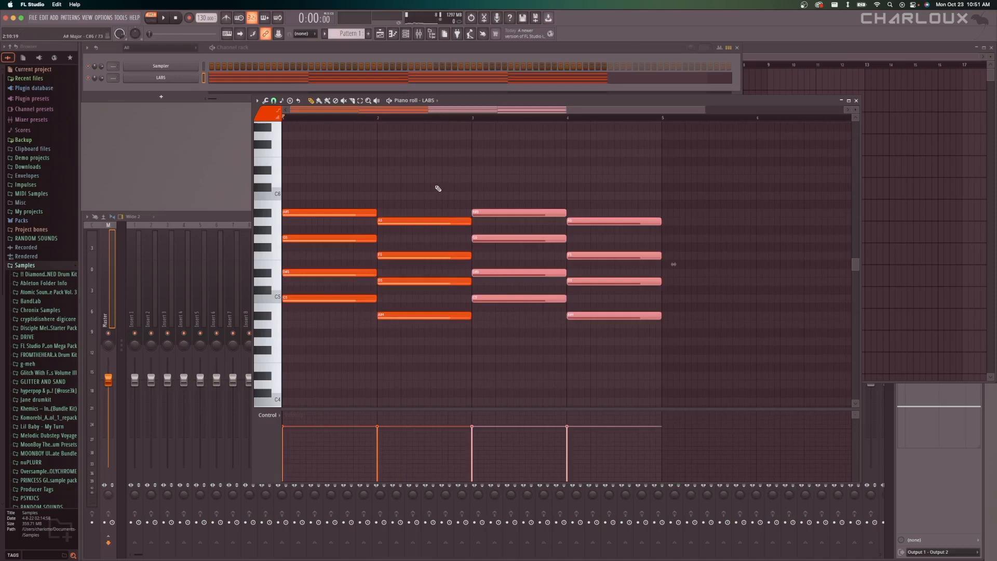
pyautogui.keyDown('super'); pyautogui.click(439, 189); pyautogui.keyUp('super')
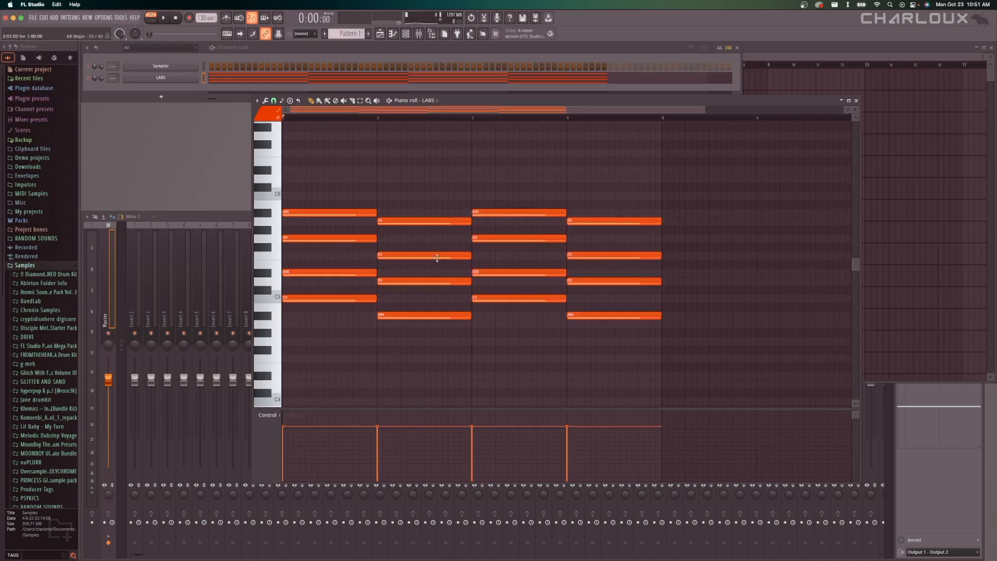
# Remove the duplicated chords from bars 3 and 4 of the piano roll.
pyautogui.scroll(3, 474, 244)
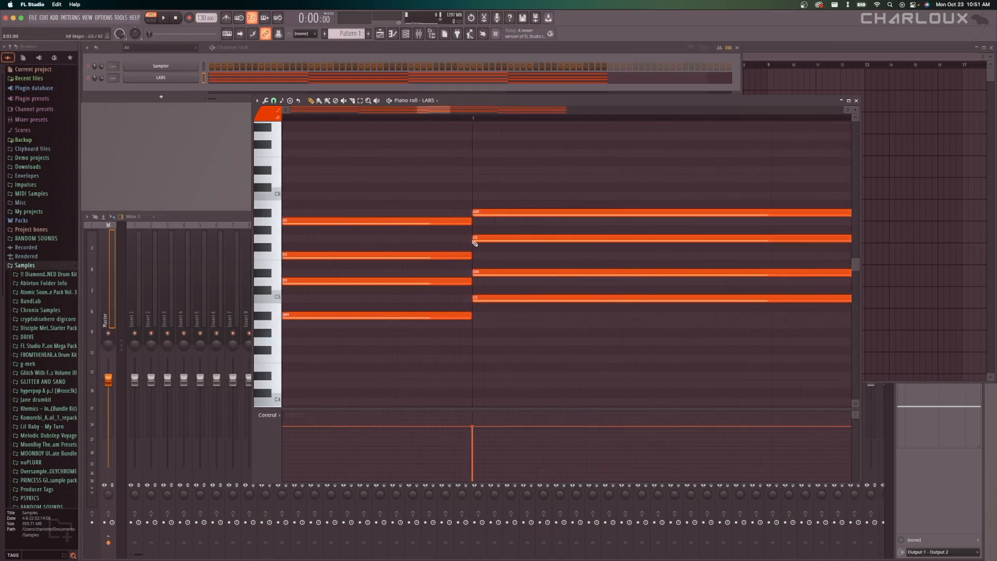
pyautogui.scroll(-5, 474, 243)
pyautogui.rightClick(488, 212)
pyautogui.rightClick(537, 221)
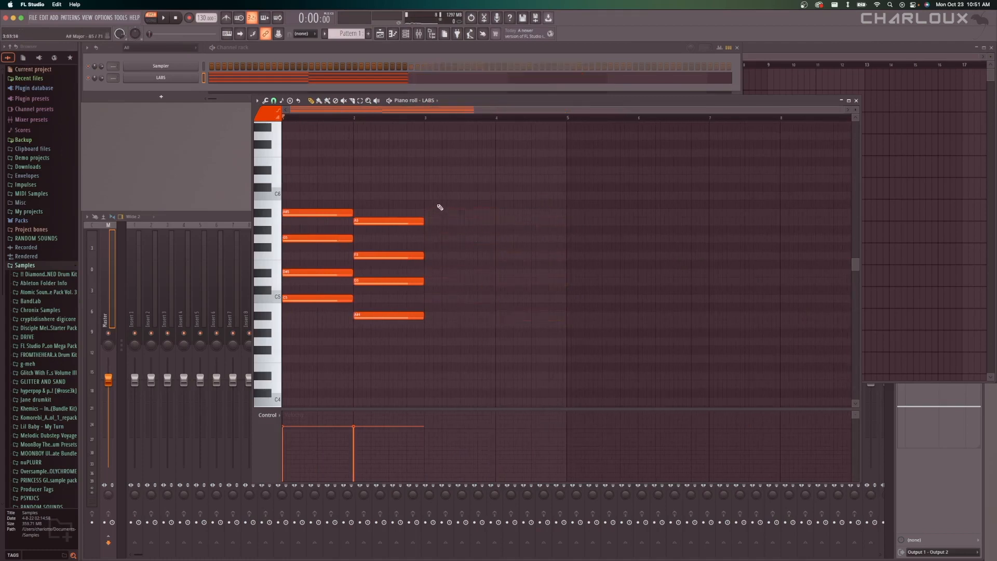
# Select the notes of the bar 2 chord and shorten them to end slightly before bar 3.
pyautogui.moveTo(442, 192); pyautogui.dragTo(357, 323)
pyautogui.scroll(4, 357, 322)
pyautogui.moveTo(486, 318); pyautogui.dragTo(470, 319)
pyautogui.scroll(-1, 500, 314)
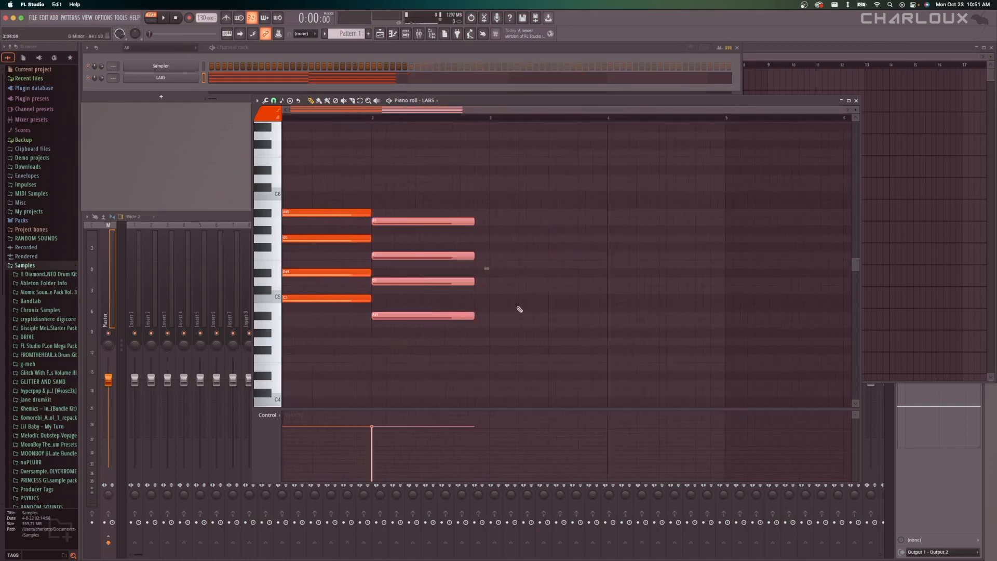
# Select both chords with the shortened second one, duplicate them, and undo the duplication.
pyautogui.scroll(-1, 519, 309)
pyautogui.keyDown('super'); pyautogui.click(497, 197); pyautogui.keyUp('super')
pyautogui.press('super+a')
pyautogui.keyDown('super'); pyautogui.click(497, 196); pyautogui.keyUp('super')
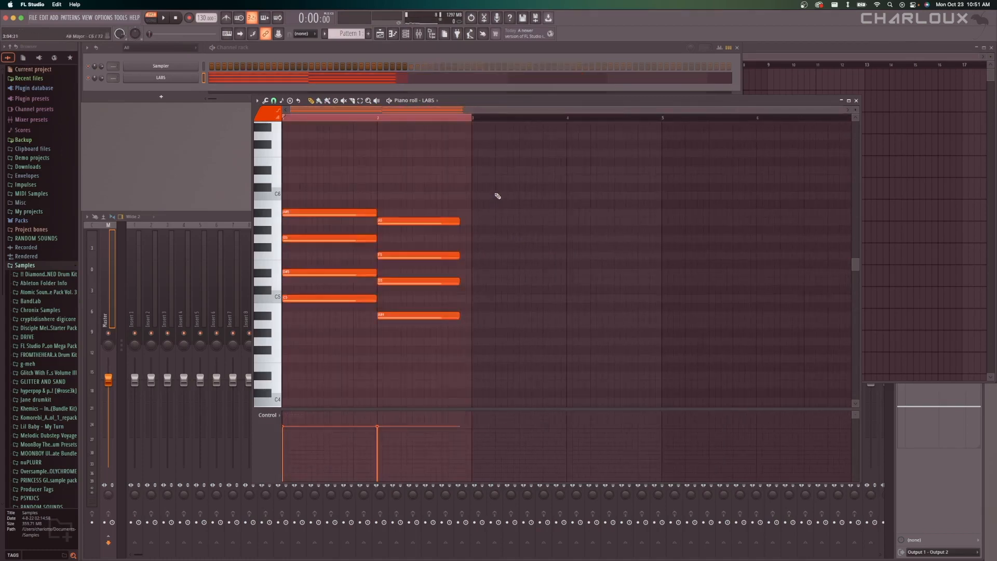
pyautogui.moveTo(497, 195); pyautogui.dragTo(288, 327)
pyautogui.keyDown('super'); pyautogui.click(509, 200); pyautogui.keyUp('super')
pyautogui.moveTo(502, 186); pyautogui.dragTo(282, 326)
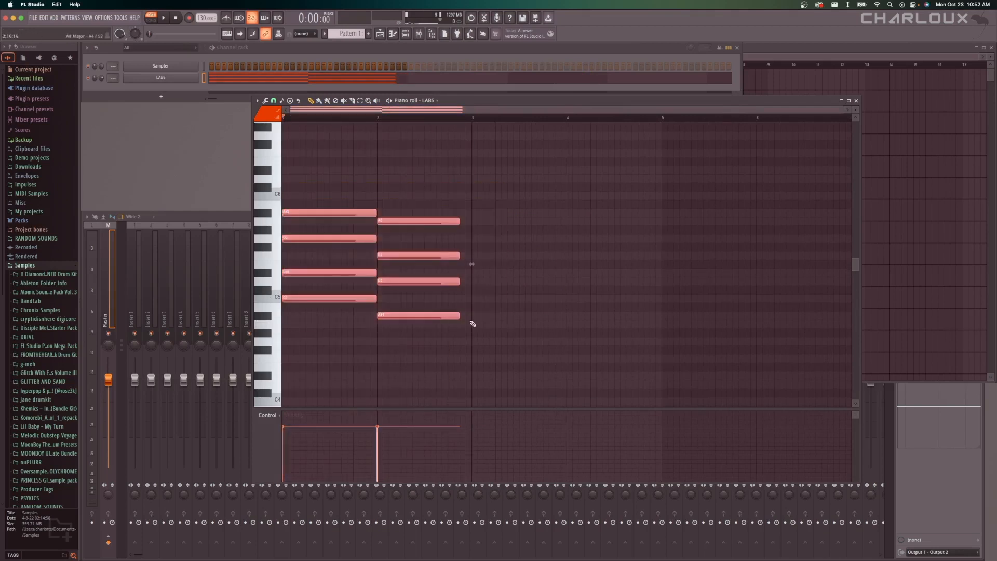
pyautogui.press('super+b')
pyautogui.press('super+z')
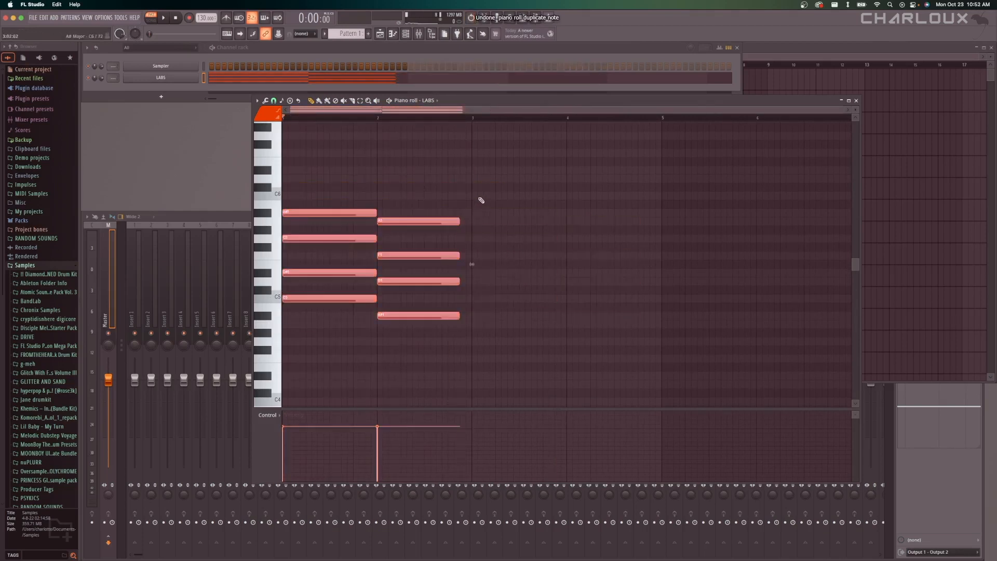
# Extend the bar 2 chord to the full bar and duplicate both chords into bars 3 and 4.
pyautogui.moveTo(466, 200); pyautogui.dragTo(468, 314)
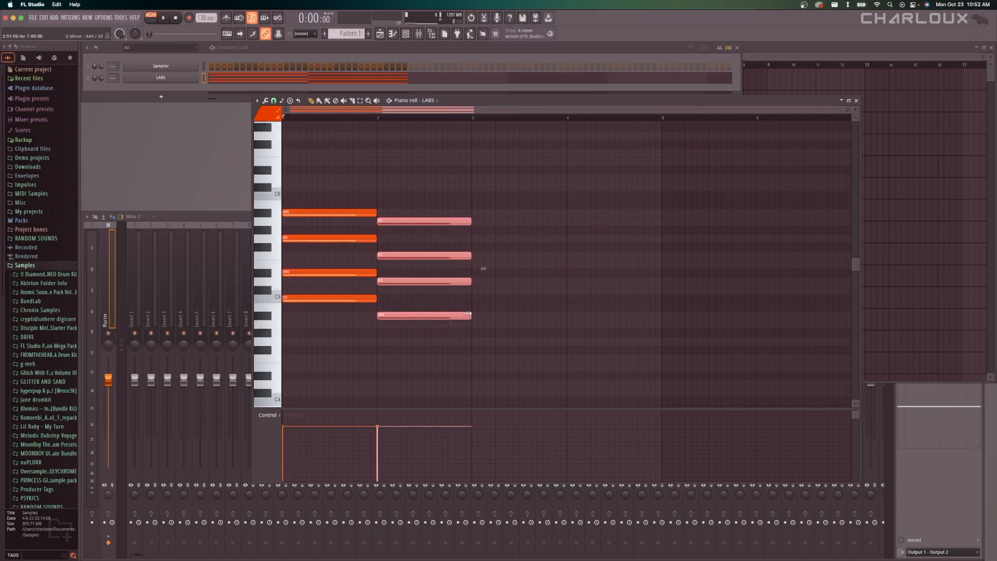
pyautogui.keyDown('super'); pyautogui.click(523, 279); pyautogui.keyUp('super')
pyautogui.press('super+a')
pyautogui.press('super+b')
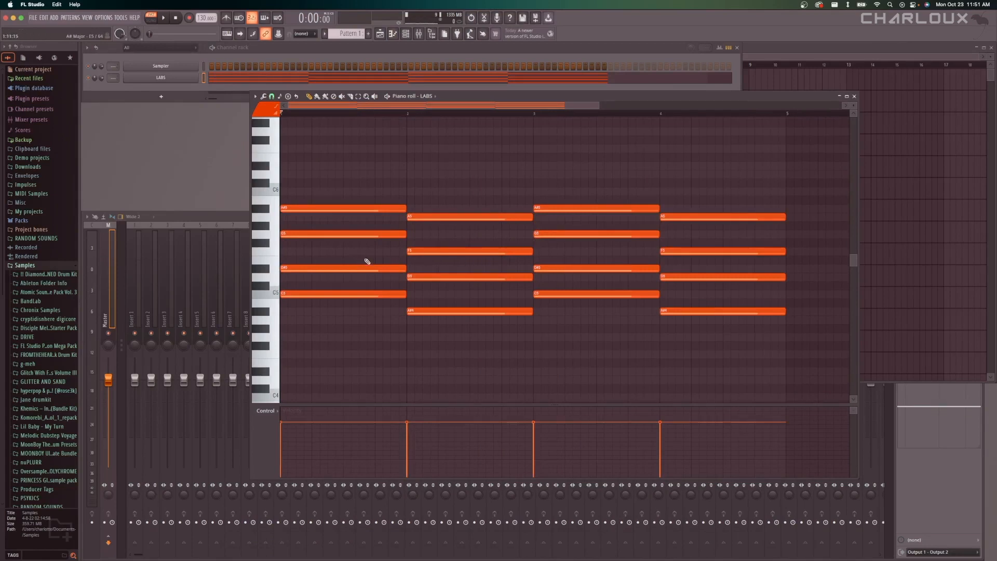
# Play the full four-bar chord progression and stop playback.
pyautogui.scroll(-3, 367, 262)
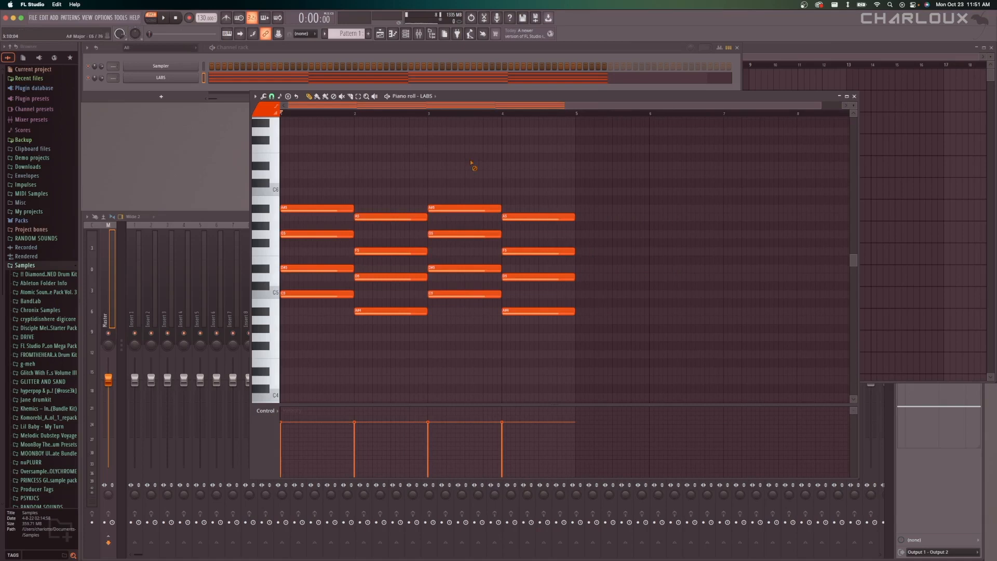
pyautogui.press('space')
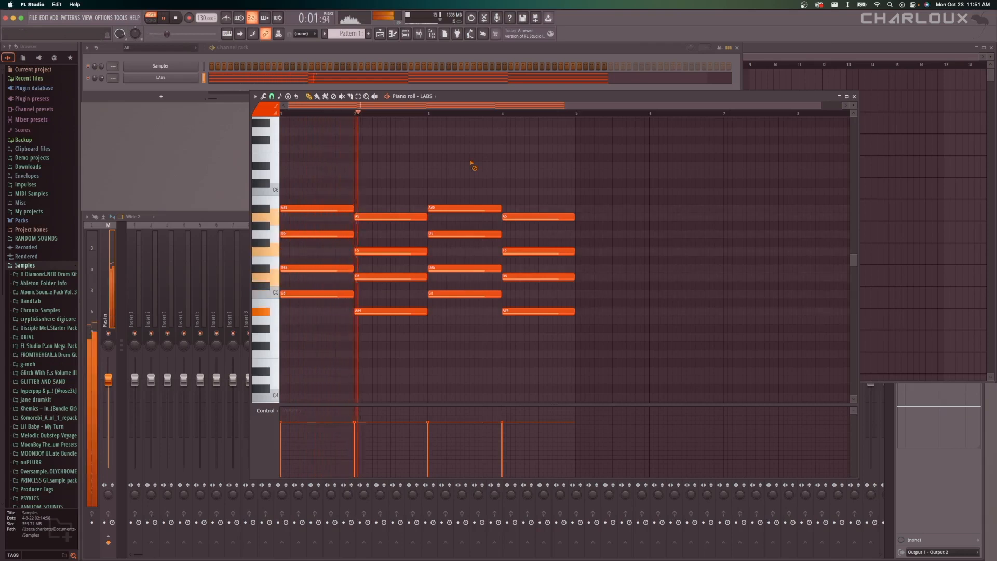
pyautogui.scroll(-1, 471, 163)
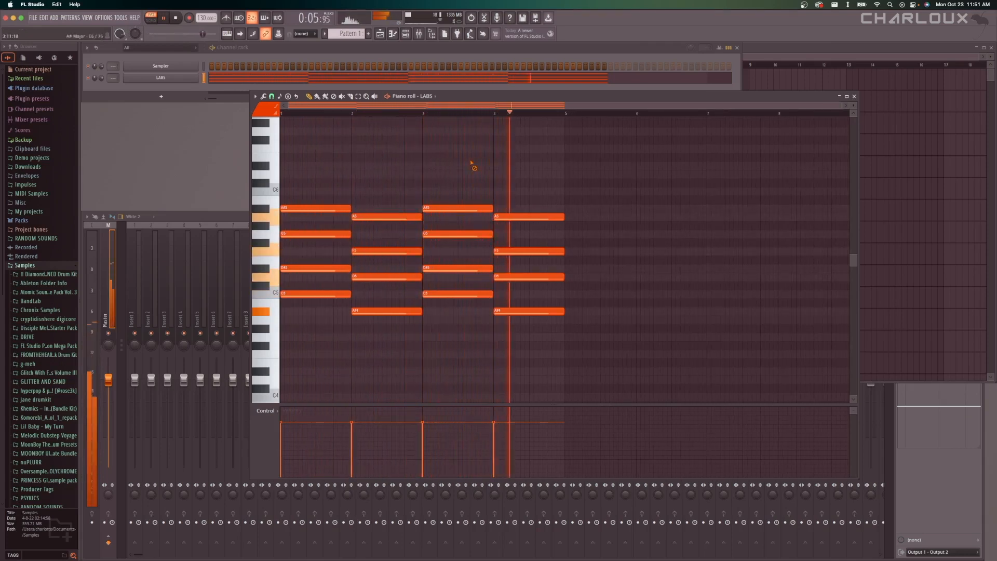
pyautogui.press('space')
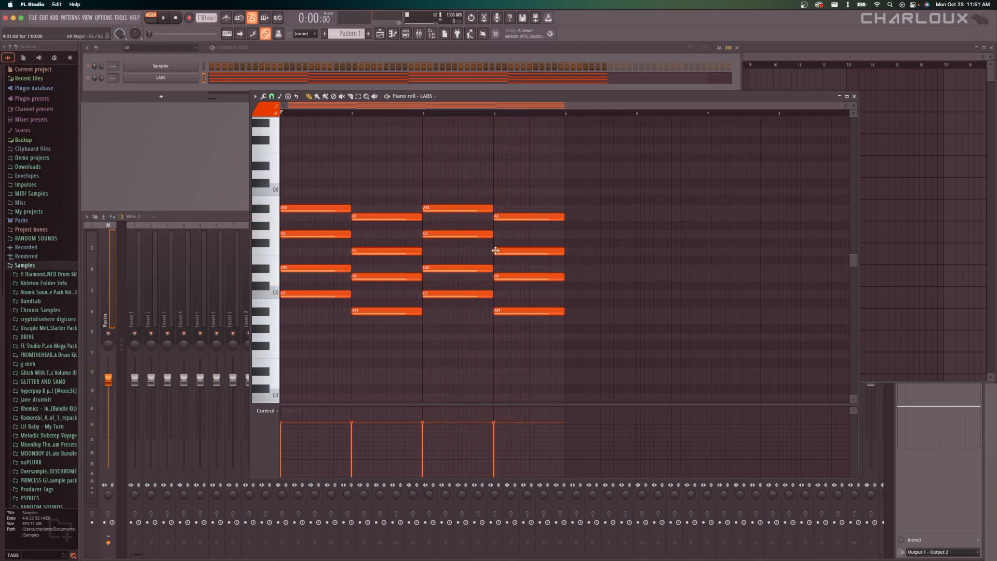
# Select the second-lowest note of each chord, D#5 or D5, in all four bars and raise them one octave.
pyautogui.moveTo(511, 263); pyautogui.dragTo(457, 284)
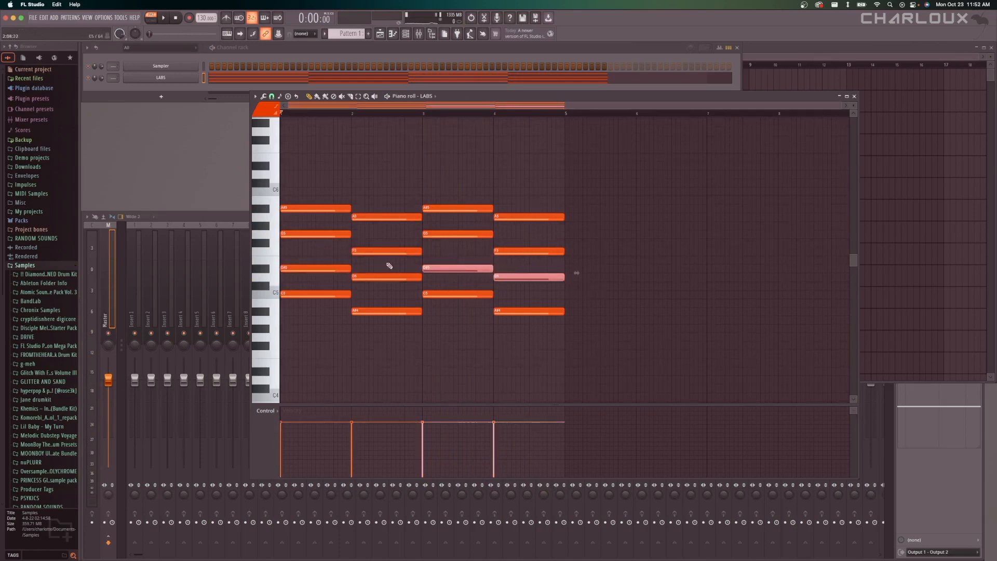
pyautogui.moveTo(393, 261); pyautogui.dragTo(343, 282)
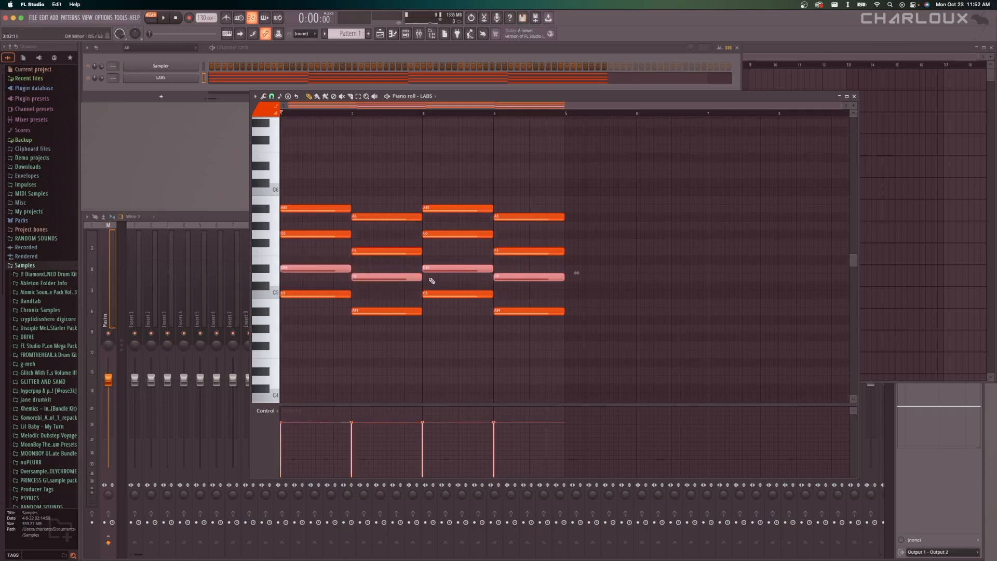
pyautogui.hotkey('ctrl', 'Up')
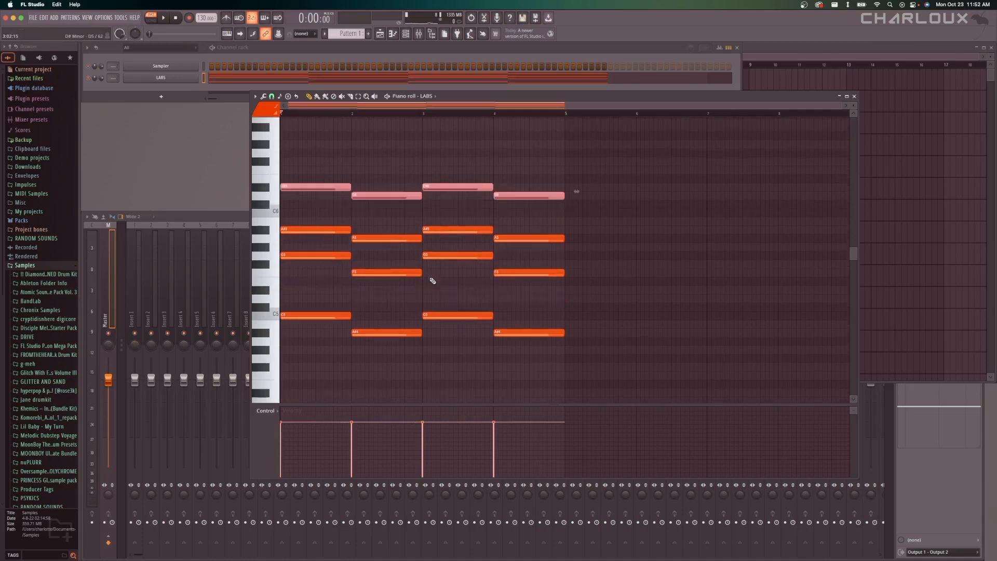
pyautogui.hotkey('ctrl', 'Down')
pyautogui.hotkey('ctrl', 'Up')
pyautogui.hotkey('ctrl', 'Down')
pyautogui.hotkey('ctrl', 'Up')
# Play the revoiced progression, deselect the raised notes and stop playback.
pyautogui.press('space')
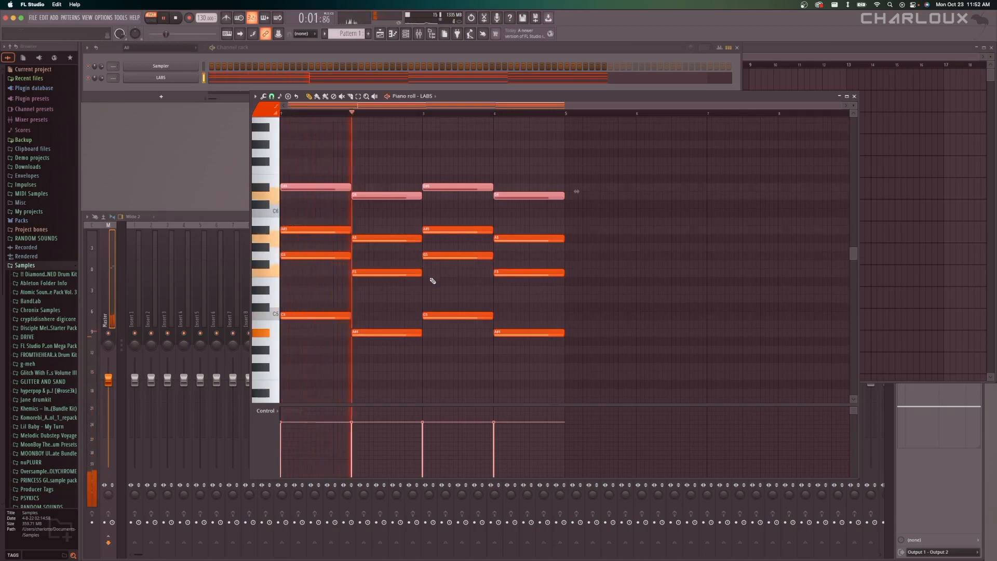
pyautogui.keyDown('super'); pyautogui.click(430, 130); pyautogui.keyUp('super')
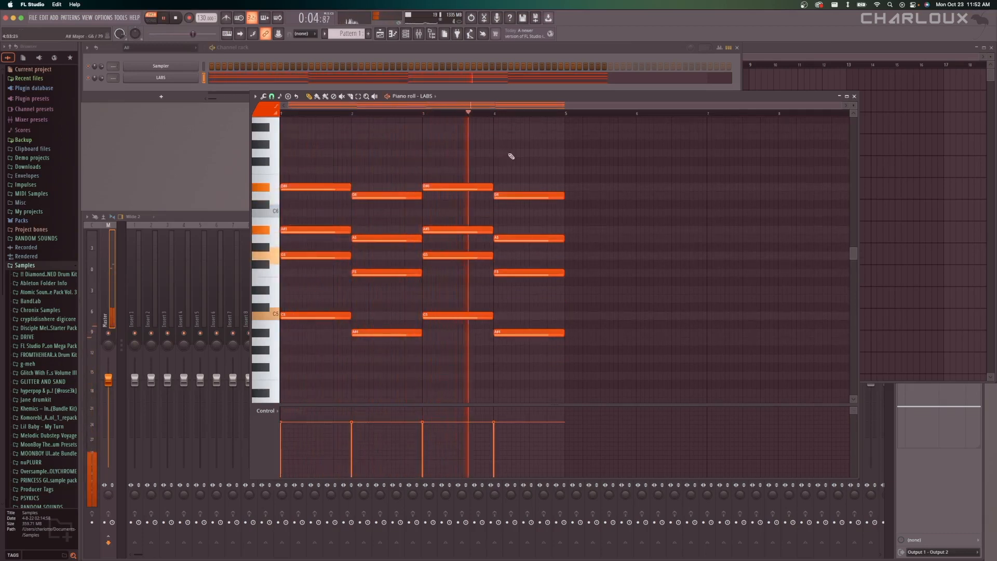
pyautogui.press('space')
# Raise the F5 note of the bar 4 chord one octave and play the progression from bar 3.
pyautogui.click(423, 113)
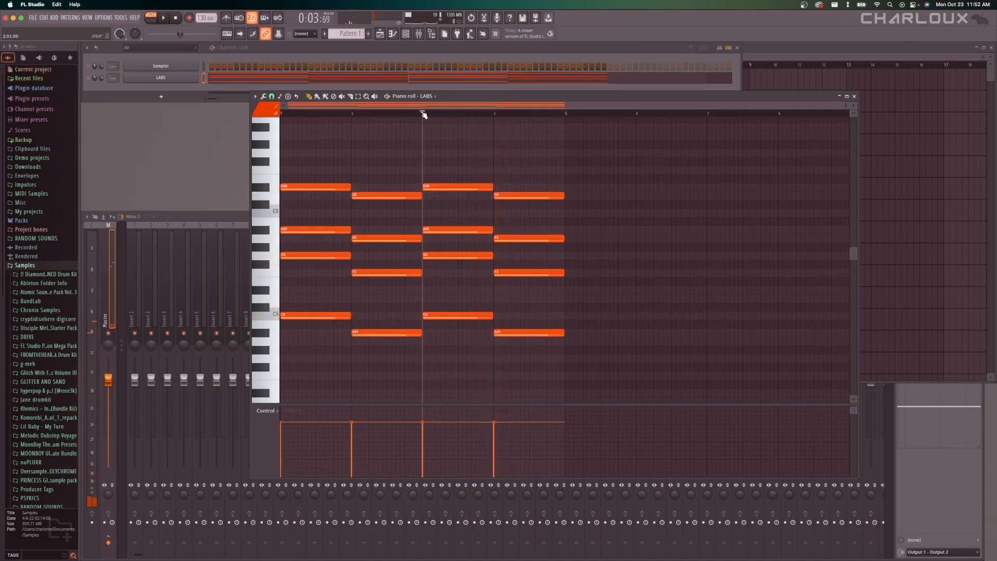
pyautogui.keyDown('super'); pyautogui.click(535, 274); pyautogui.keyUp('super')
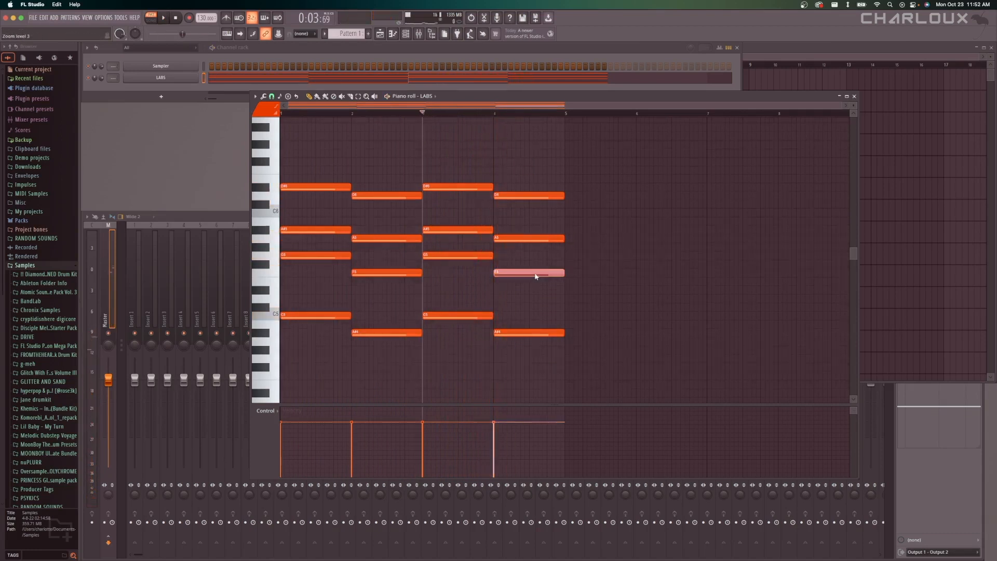
pyautogui.press('super+Up')
pyautogui.press('super+d')
pyautogui.press('space')
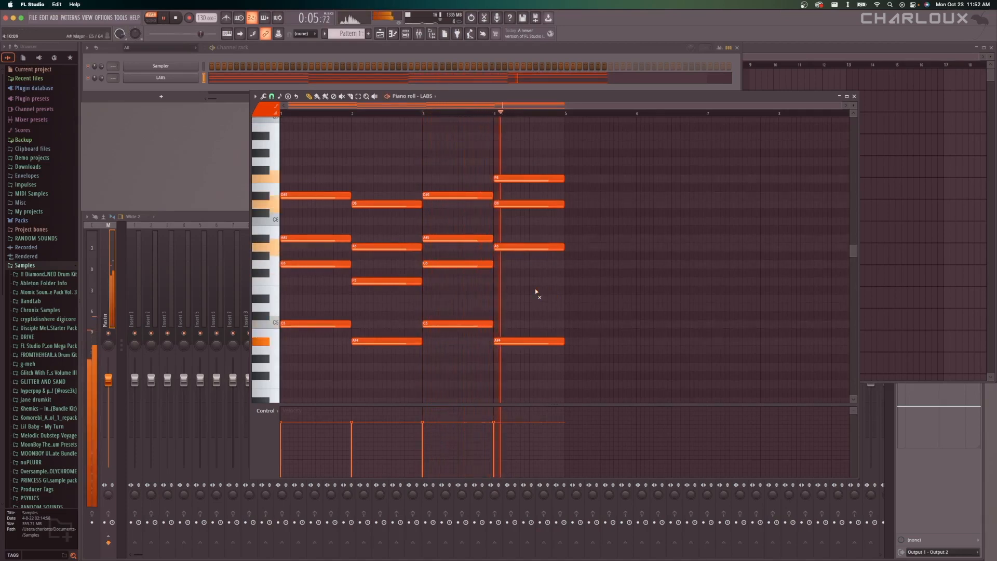
pyautogui.press('space')
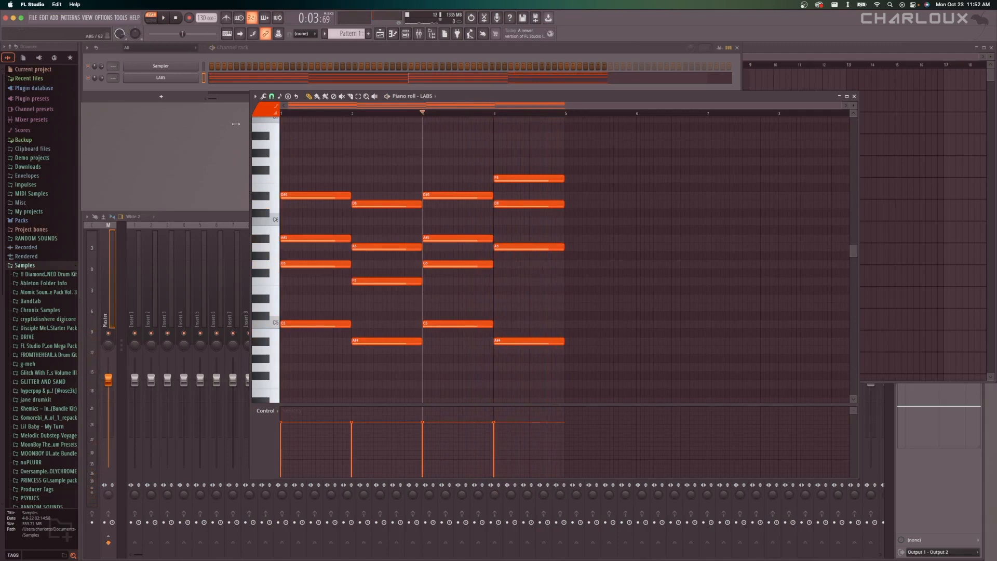
# Add a second LABS instrument to the channel rack and load its Soft Piano: Soft Piano preset.
pyautogui.click(169, 98)
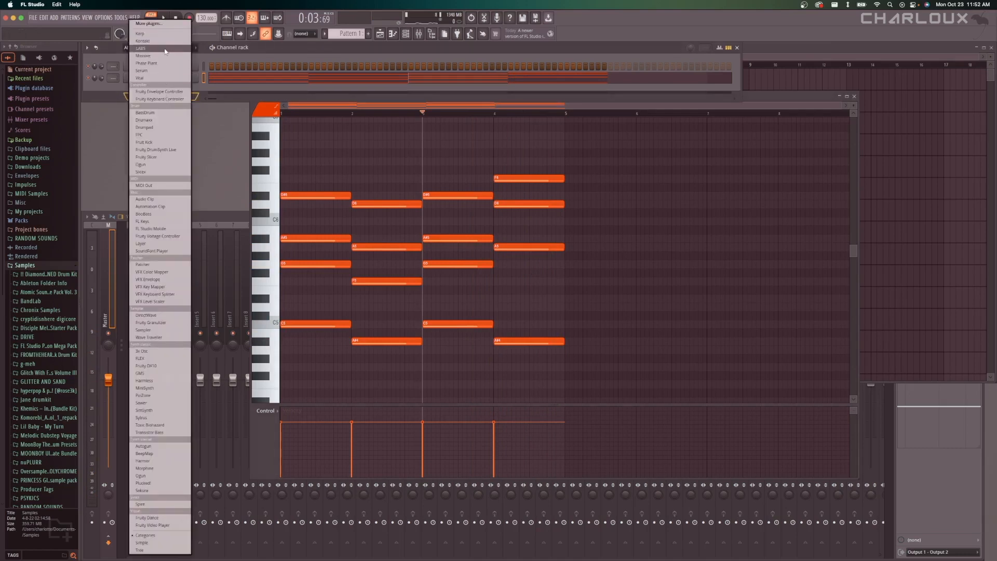
pyautogui.click(165, 51)
pyautogui.moveTo(334, 101); pyautogui.dragTo(464, 163)
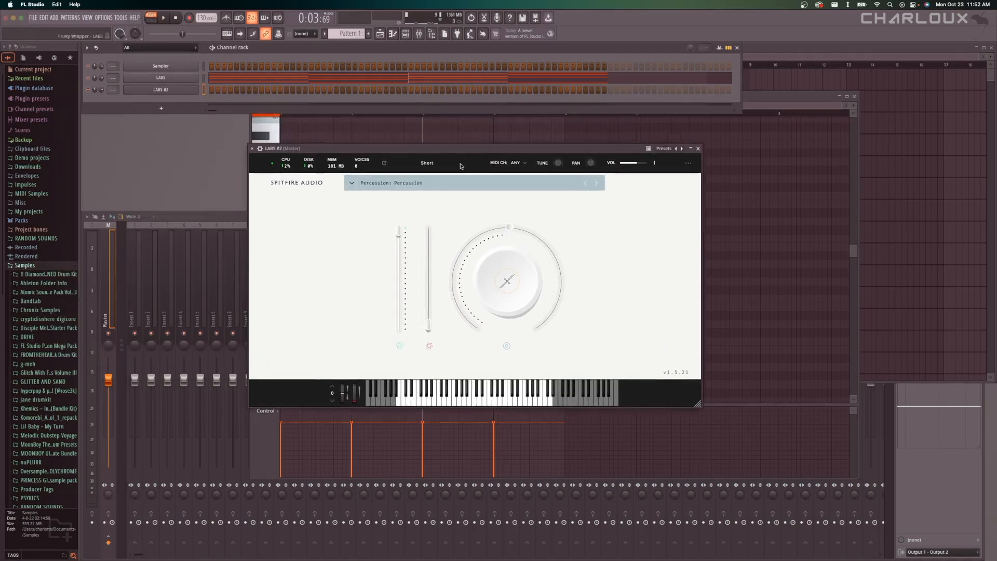
pyautogui.click(437, 183)
pyautogui.click(381, 230)
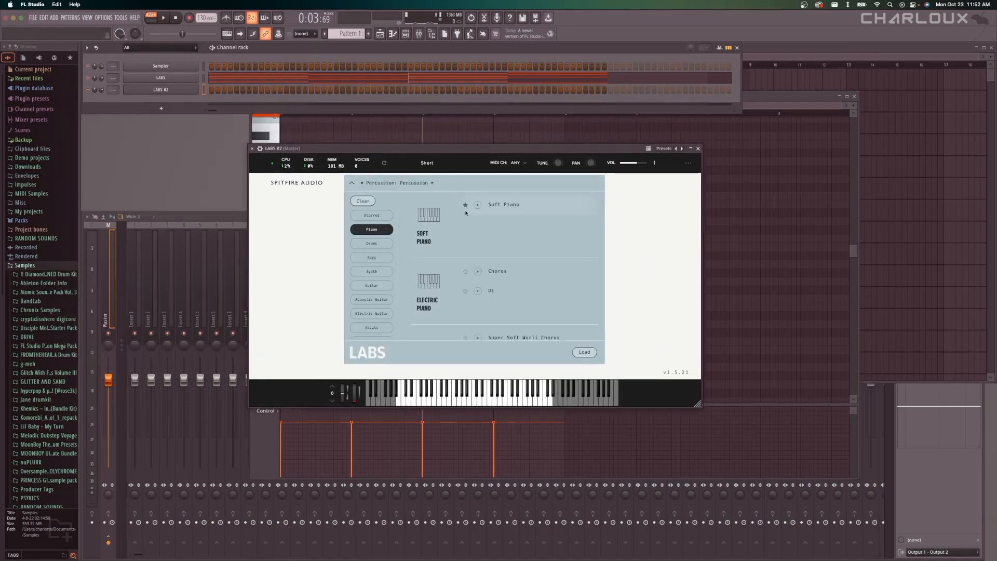
pyautogui.click(504, 205)
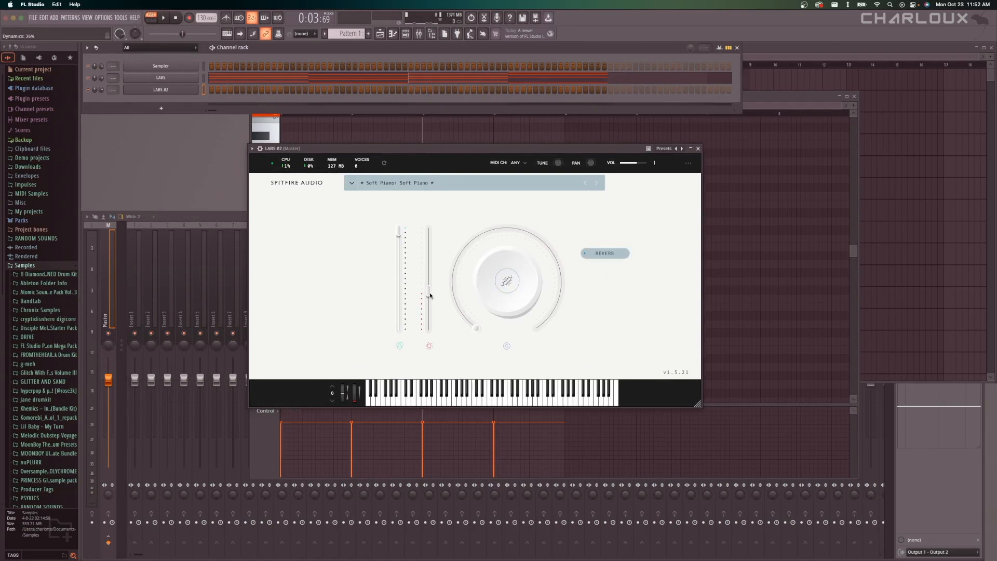
# Lower the second LABS piano's dynamics to about 21%, raise its reverb and close the plugin window.
pyautogui.moveTo(430, 295); pyautogui.dragTo(441, 338)
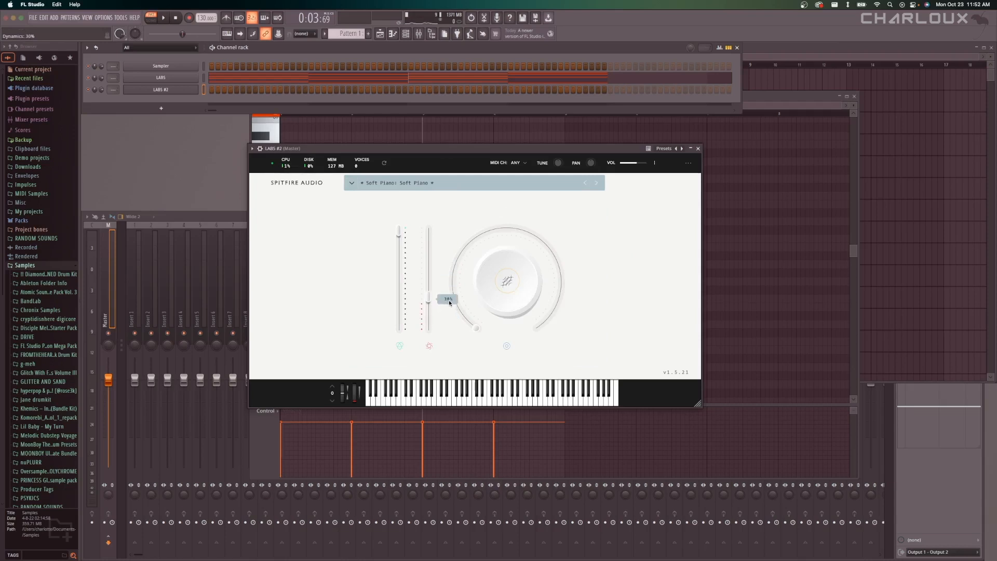
pyautogui.moveTo(448, 303); pyautogui.dragTo(448, 308)
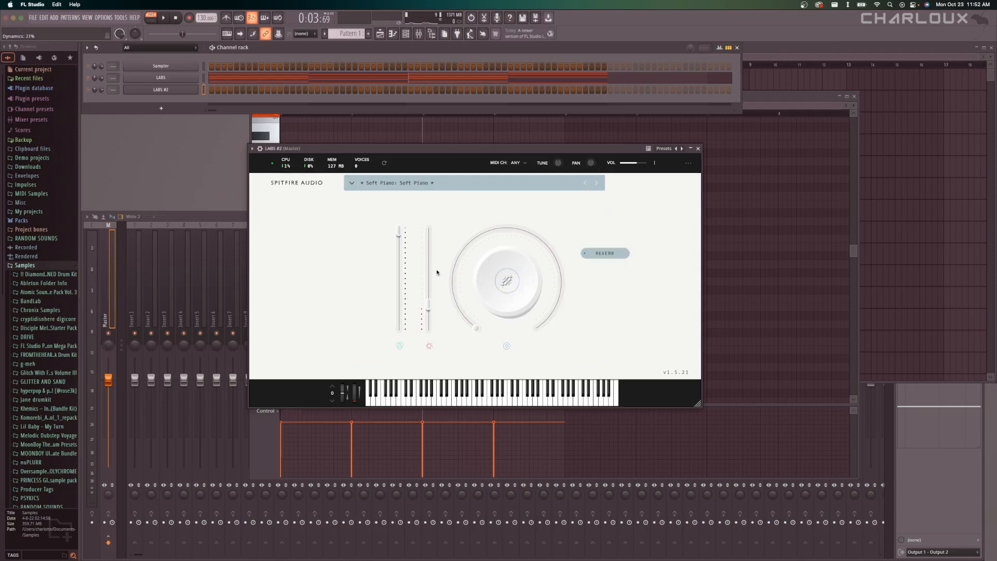
pyautogui.click(639, 165)
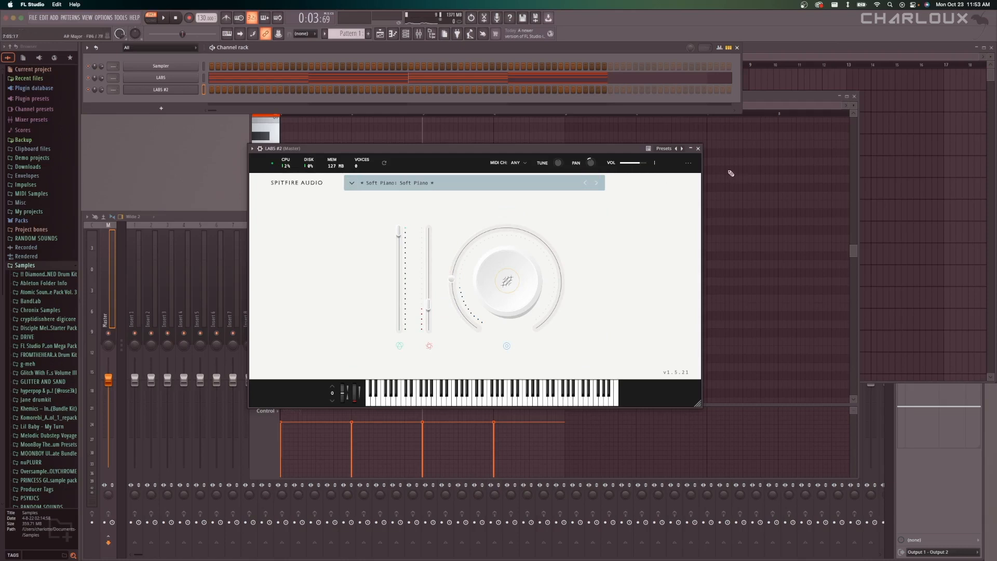
pyautogui.click(698, 149)
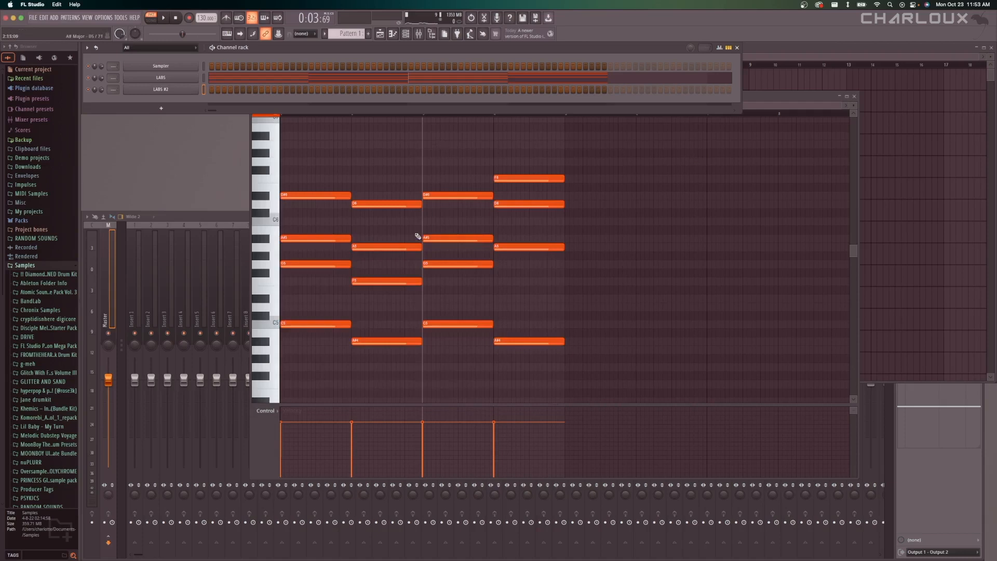
# Move the piano roll clear of the channel rack and open the piano roll of LABS #2.
pyautogui.moveTo(764, 101); pyautogui.dragTo(828, 129)
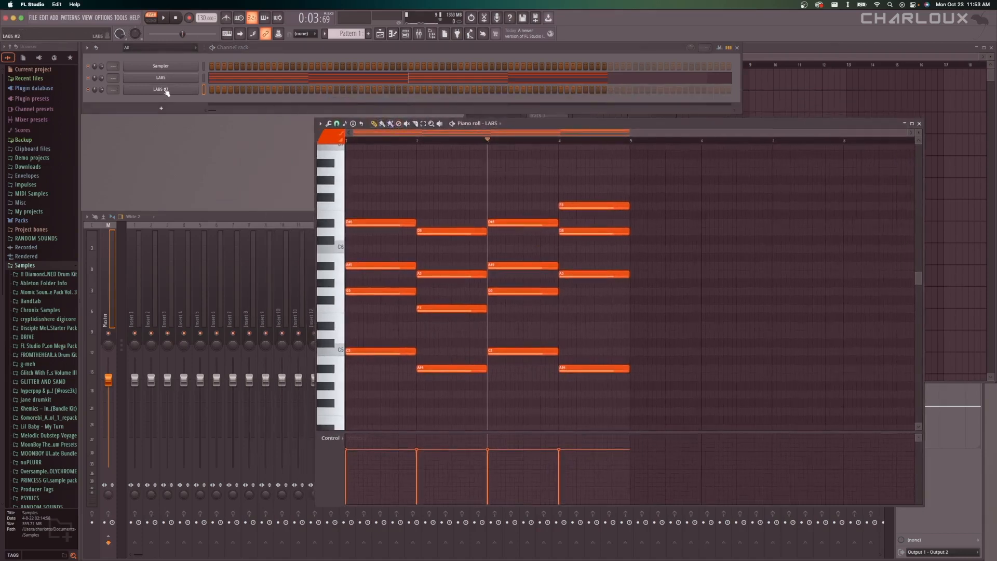
pyautogui.rightClick(197, 88)
pyautogui.click(229, 92)
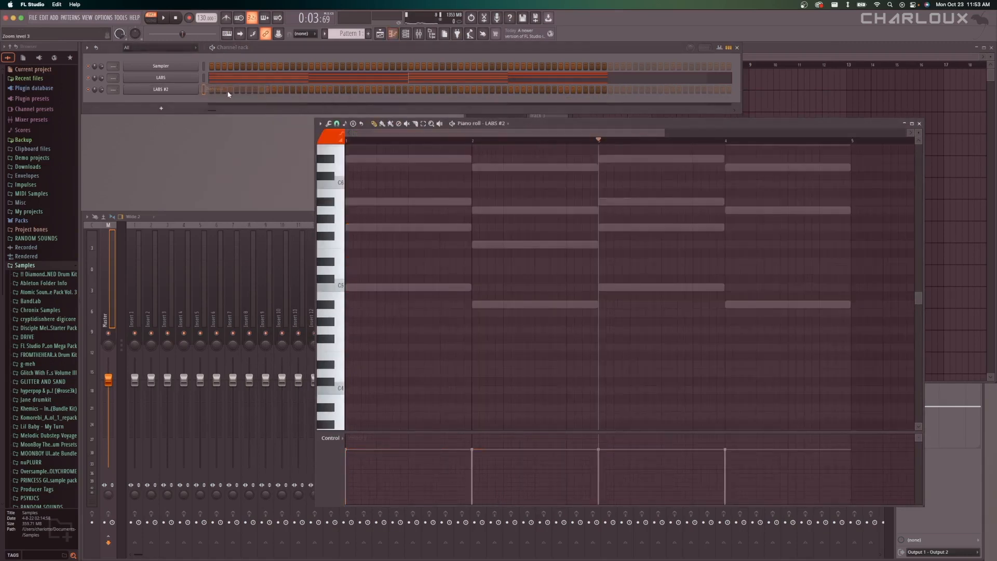
pyautogui.scroll(3, 522, 242)
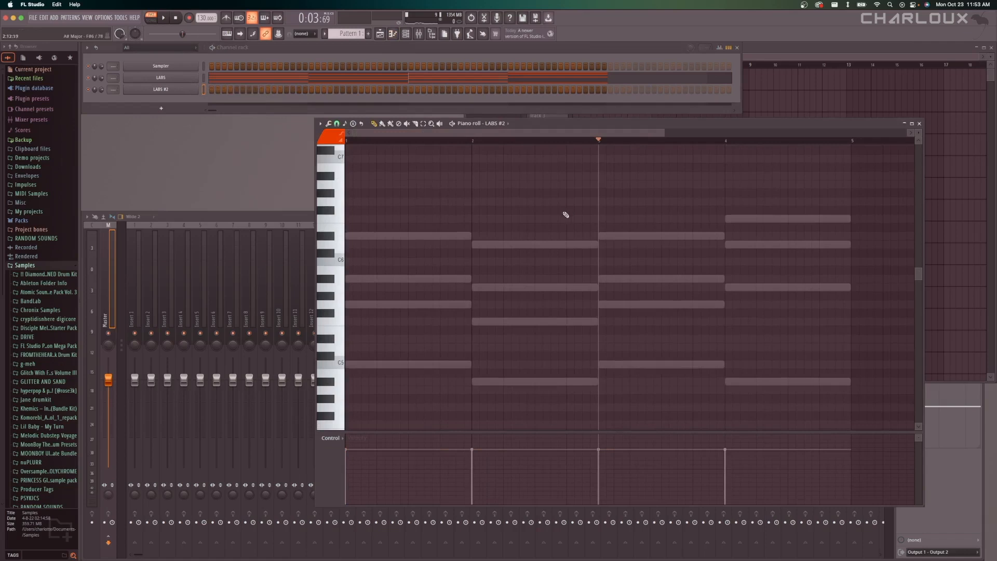
pyautogui.scroll(-2, 480, 238)
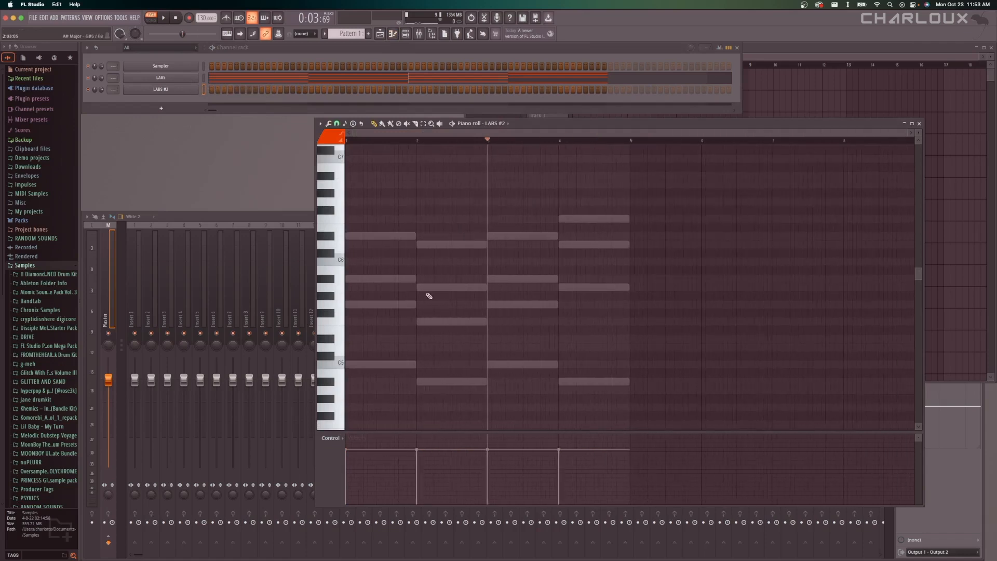
# Copy the whole four-bar chord progression from LABS into LABS #2, aligned with the start of bar 1.
pyautogui.rightClick(196, 78)
pyautogui.click(224, 85)
pyautogui.press('super+a')
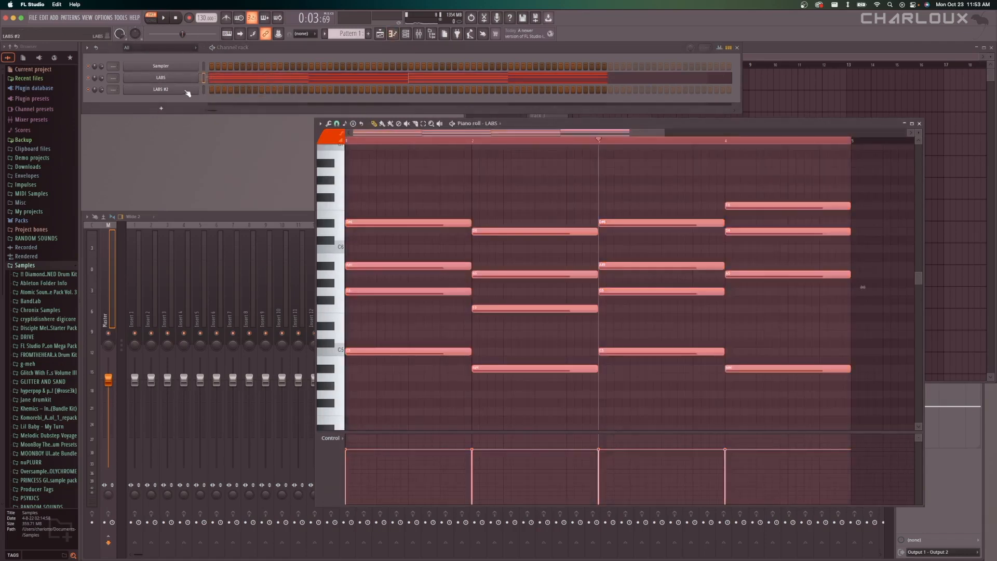
pyautogui.rightClick(194, 88)
pyautogui.click(228, 90)
pyautogui.scroll(3, 487, 263)
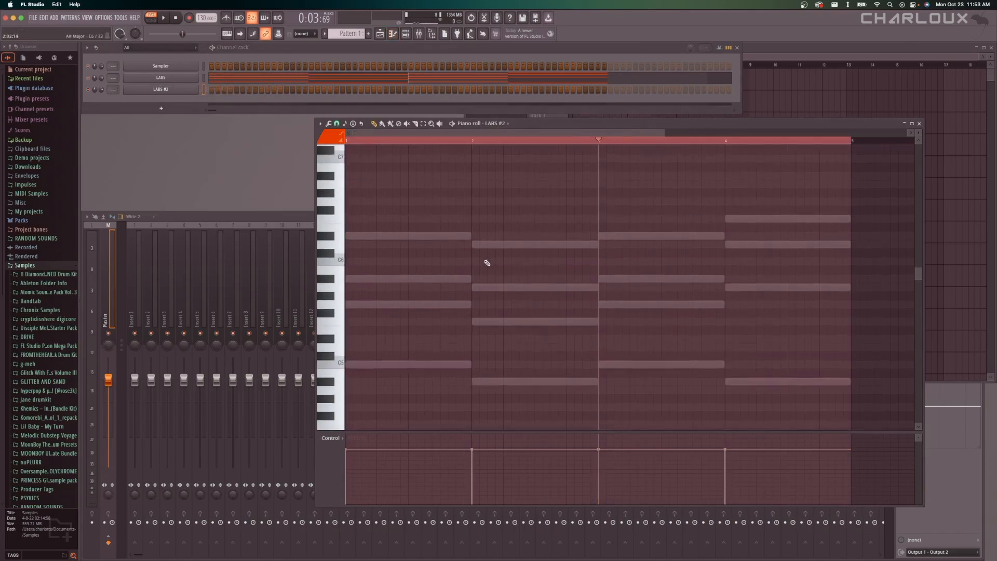
pyautogui.press('super+v')
pyautogui.moveTo(642, 232); pyautogui.dragTo(389, 232)
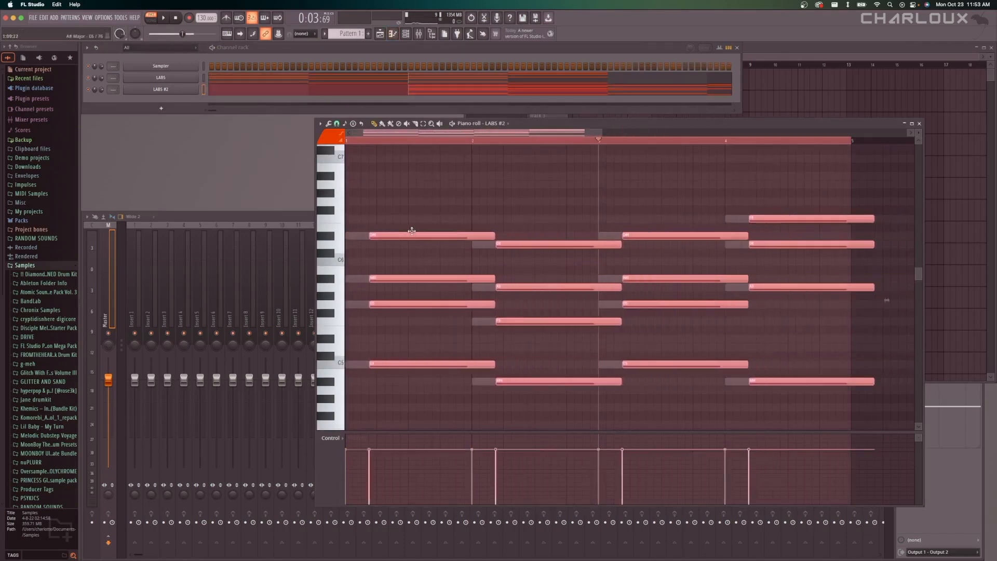
pyautogui.click(390, 224)
pyautogui.scroll(-2, 484, 214)
# Mute the first LABS channel and play the progression on LABS #2 alone.
pyautogui.press('space')
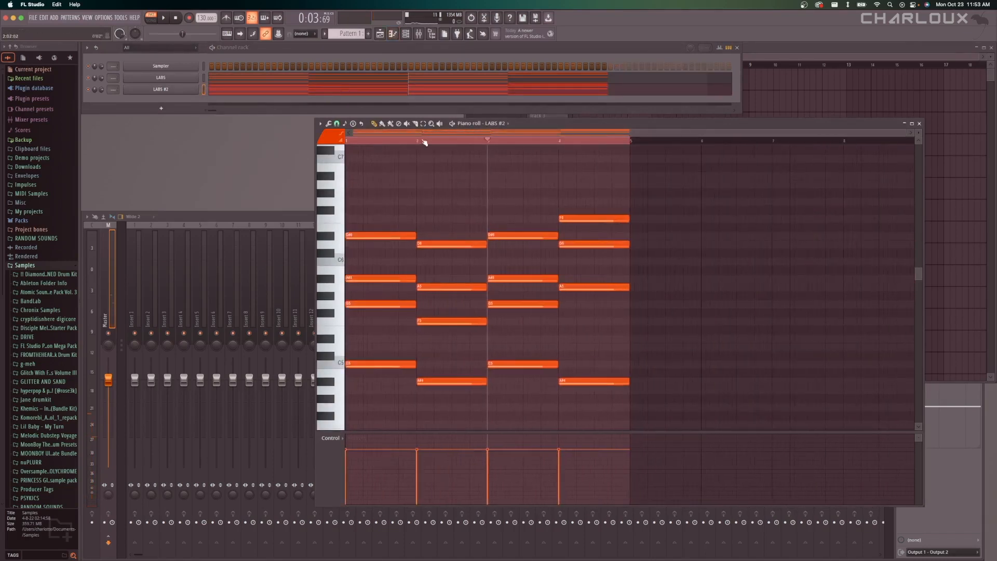
pyautogui.click(94, 81)
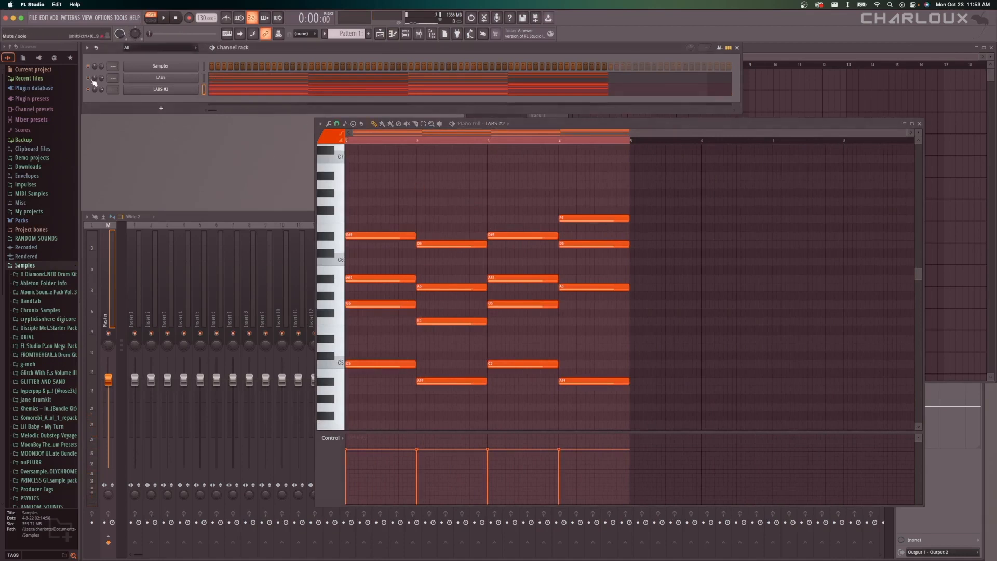
pyautogui.press('space')
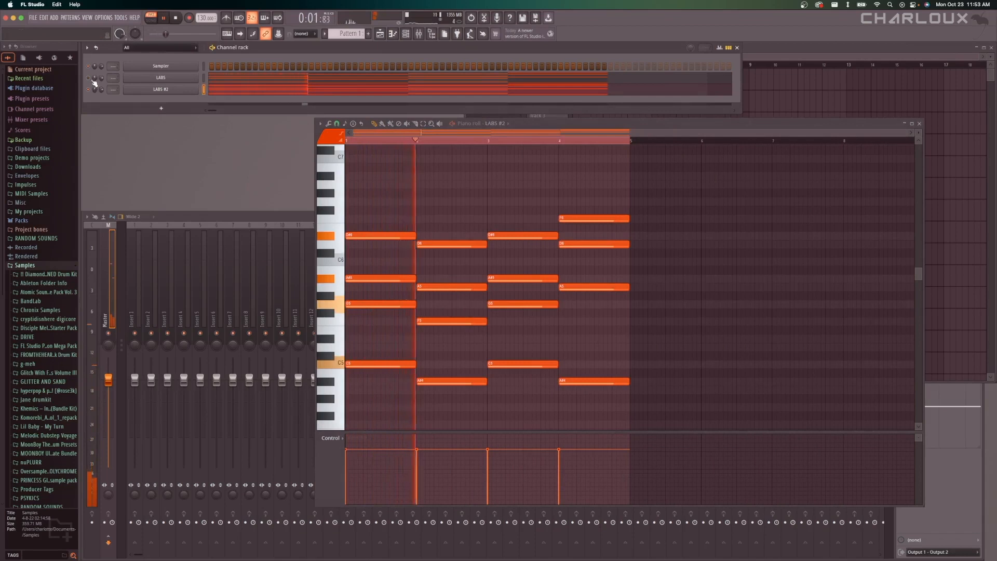
pyautogui.press('space')
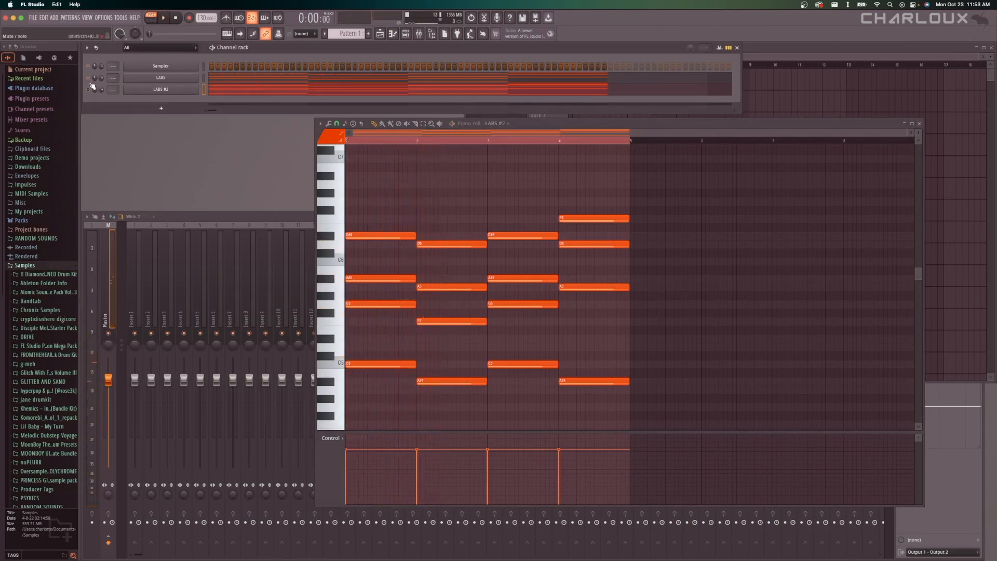
# Unmute the first LABS channel, play both pianos together and stop playback.
pyautogui.press('space')
pyautogui.press('space')
pyautogui.rightClick(466, 210)
pyautogui.press('space')
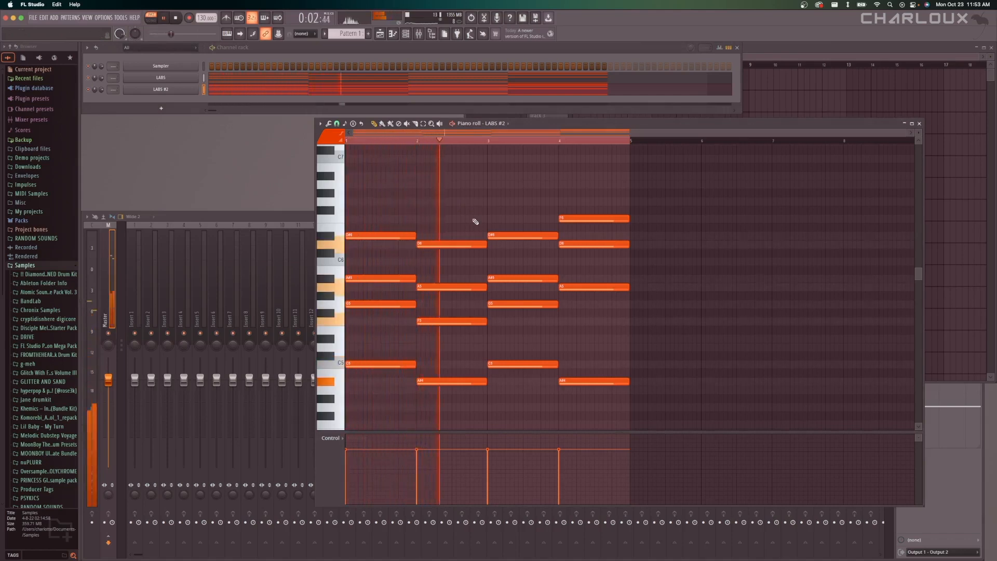
pyautogui.press('space')
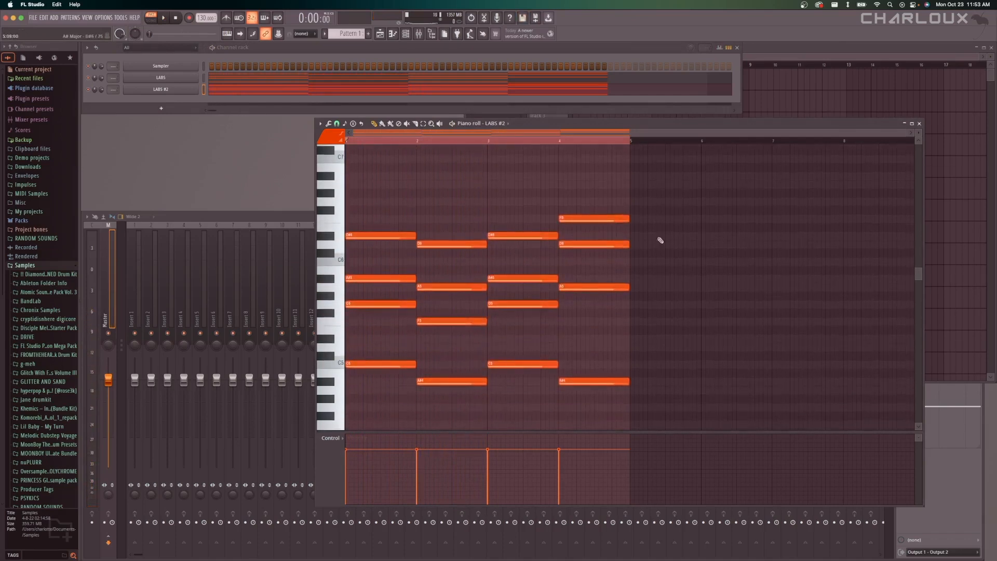
# Raise all LABS #2 notes one octave, play the layered progression, deselect the notes and stop playback.
pyautogui.press('super+a')
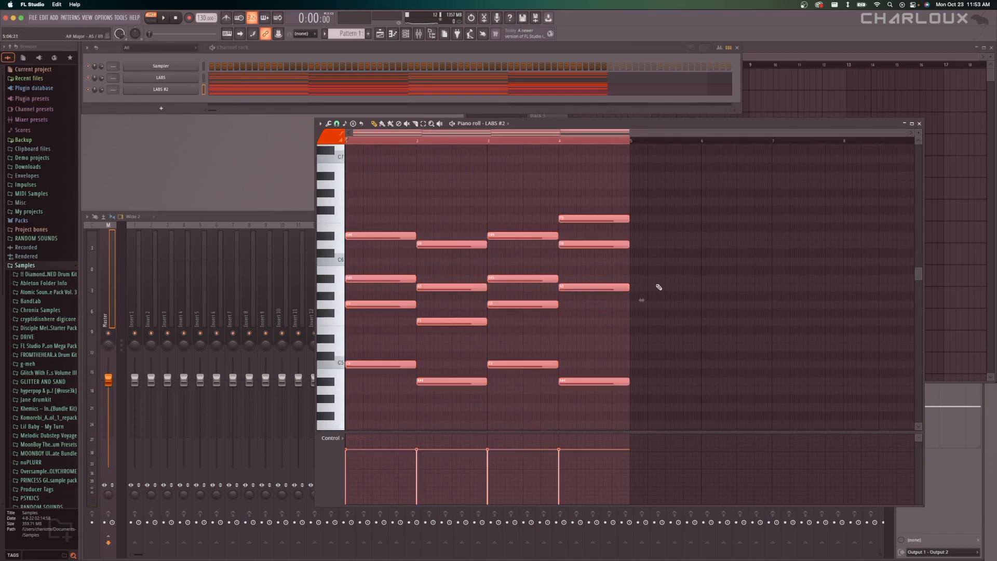
pyautogui.press('super+Up')
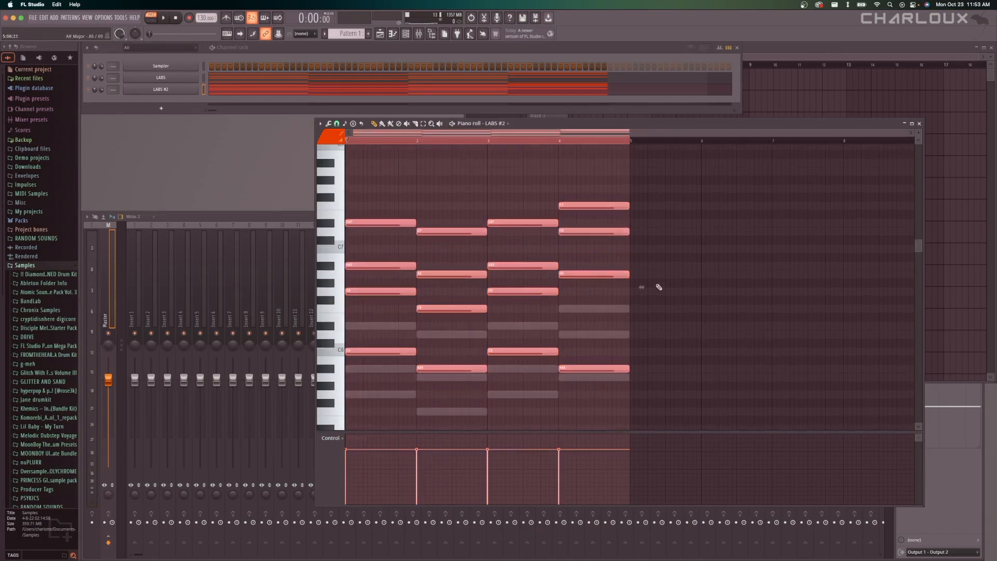
pyautogui.press('space')
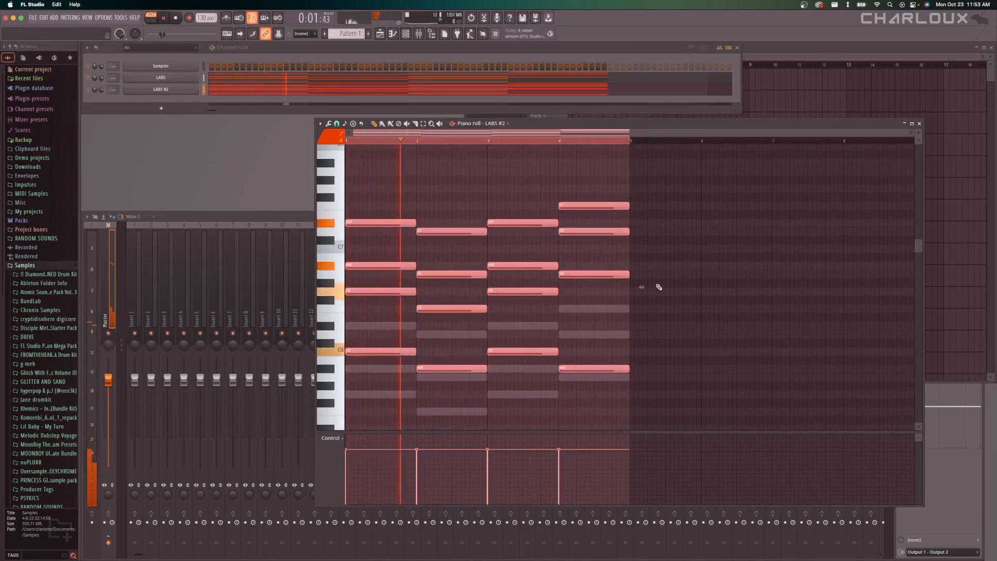
pyautogui.press('super+d')
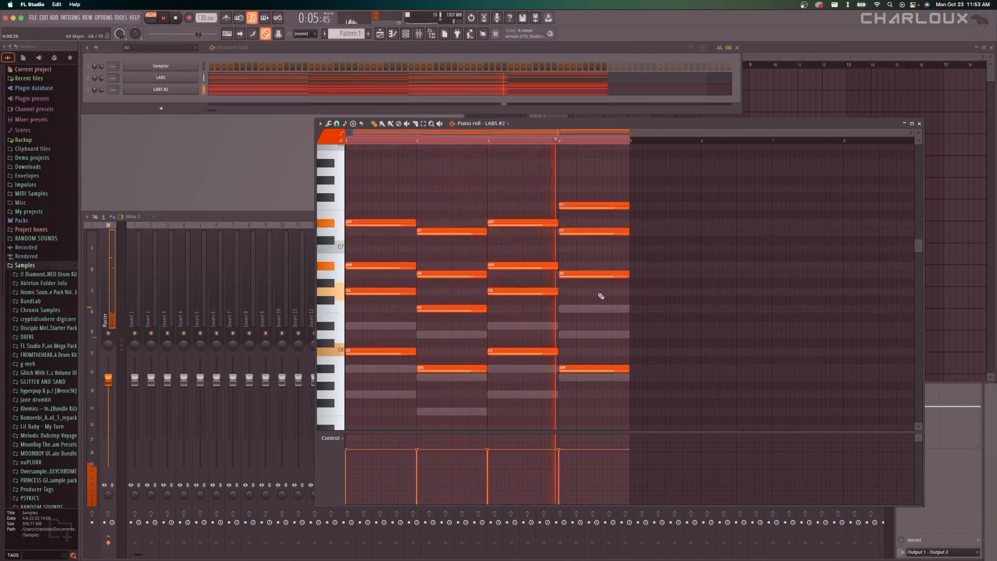
pyautogui.press('space')
# Add a half-bar D#6 note in the second half of bar 3 on LABS #2 and play from bar 3.
pyautogui.scroll(2, 507, 223)
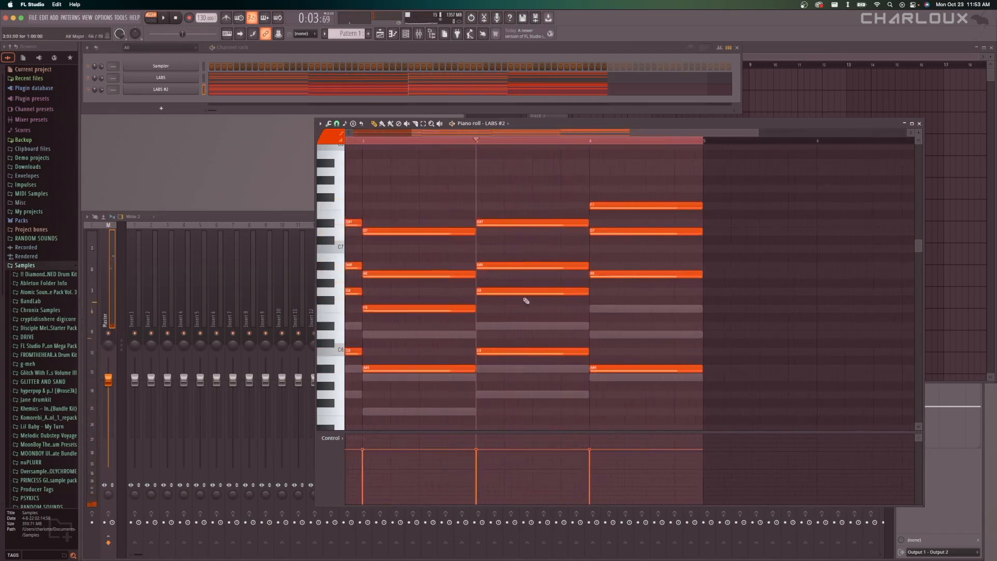
pyautogui.click(539, 325)
pyautogui.moveTo(644, 326); pyautogui.dragTo(584, 331)
pyautogui.press('space')
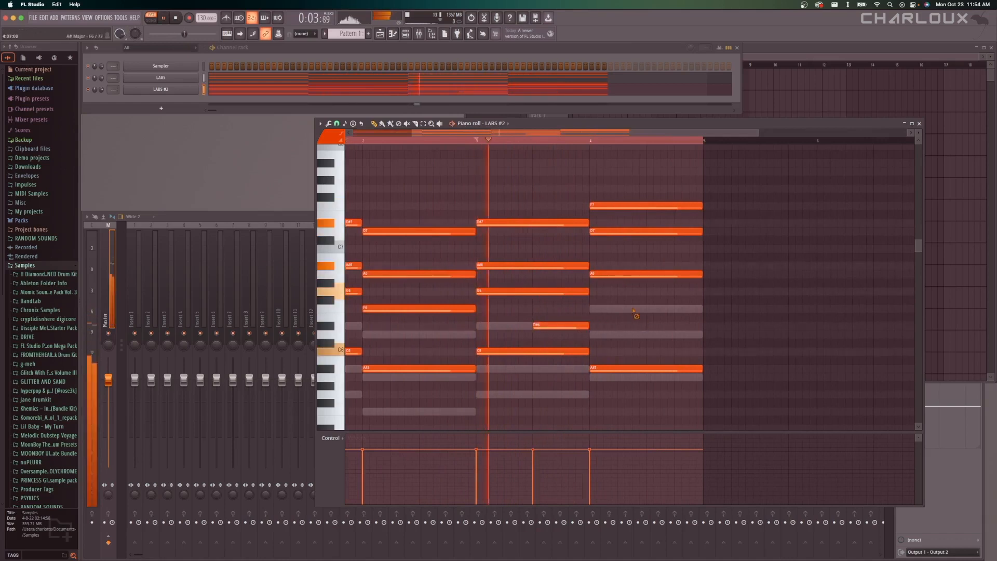
pyautogui.rightClick(632, 310)
pyautogui.rightClick(632, 311)
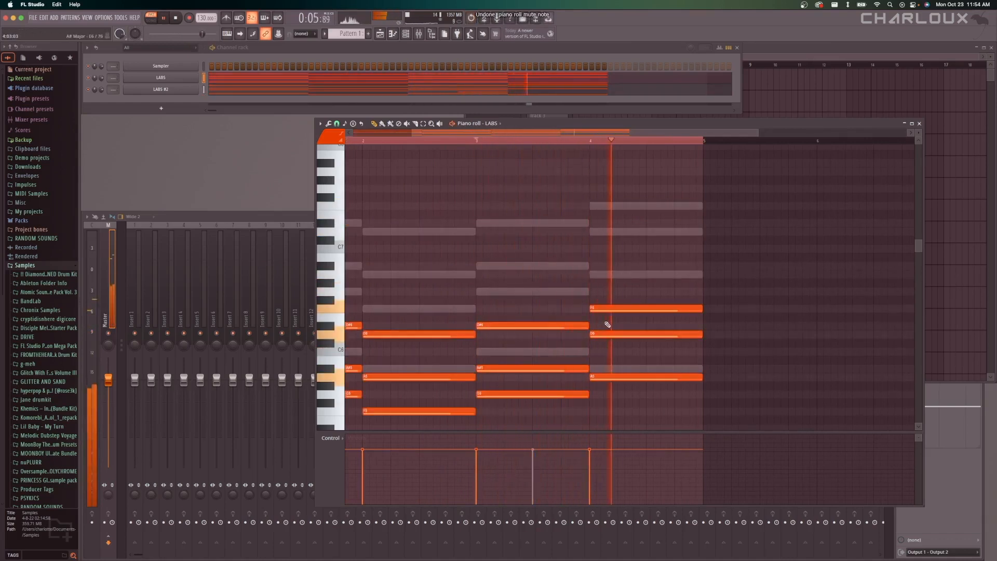
pyautogui.rightClick(174, 89)
pyautogui.click(212, 90)
pyautogui.scroll(-3, 589, 312)
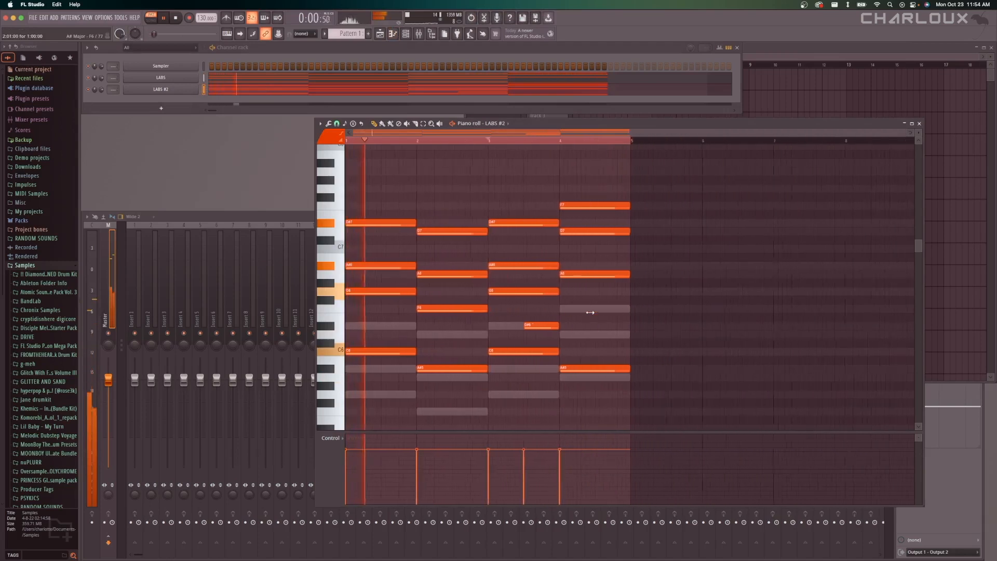
# Add a half-bar D6 note in the second half of bar 2 and a quarter-bar F6 note at the end of bar 4.
pyautogui.click(456, 334)
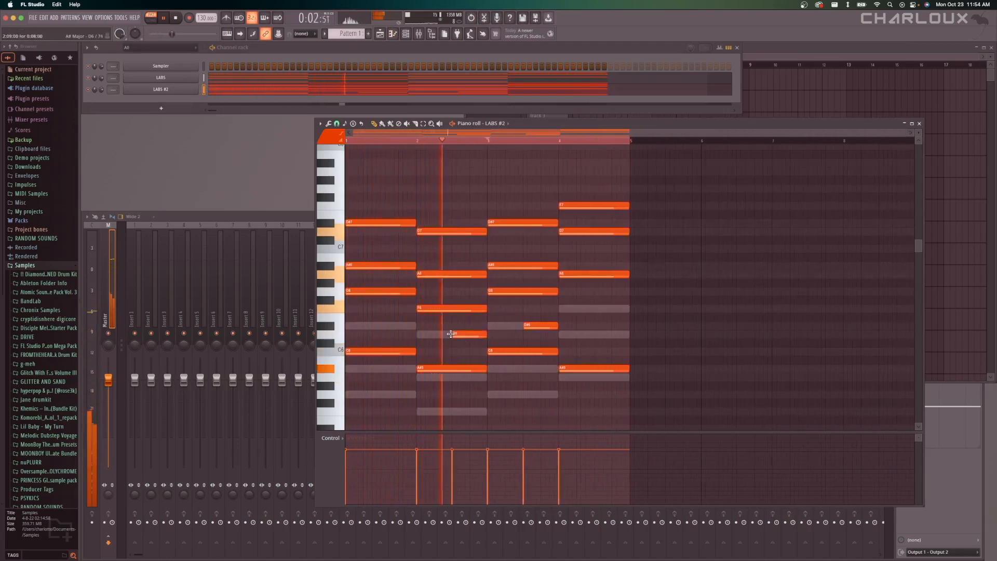
pyautogui.click(614, 309)
# Select the added D6, D#6 and F6 notes in bars 2 to 4, lower their velocities and deselect them.
pyautogui.moveTo(645, 310); pyautogui.dragTo(504, 340)
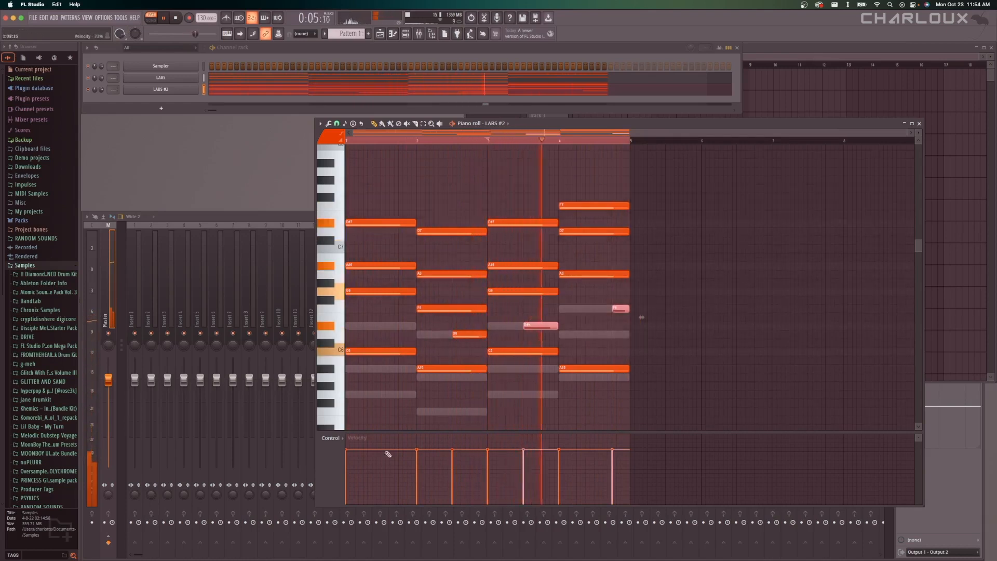
pyautogui.keyDown('shift'); pyautogui.keyDown('super'); pyautogui.click(483, 335); pyautogui.keyUp('super'); pyautogui.keyUp('shift')
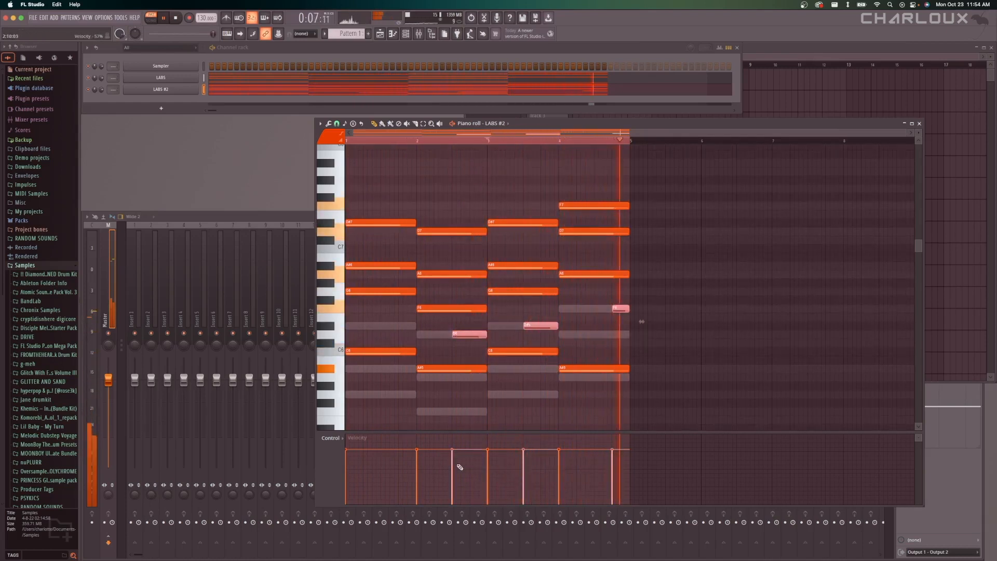
pyautogui.moveTo(459, 468); pyautogui.dragTo(487, 467)
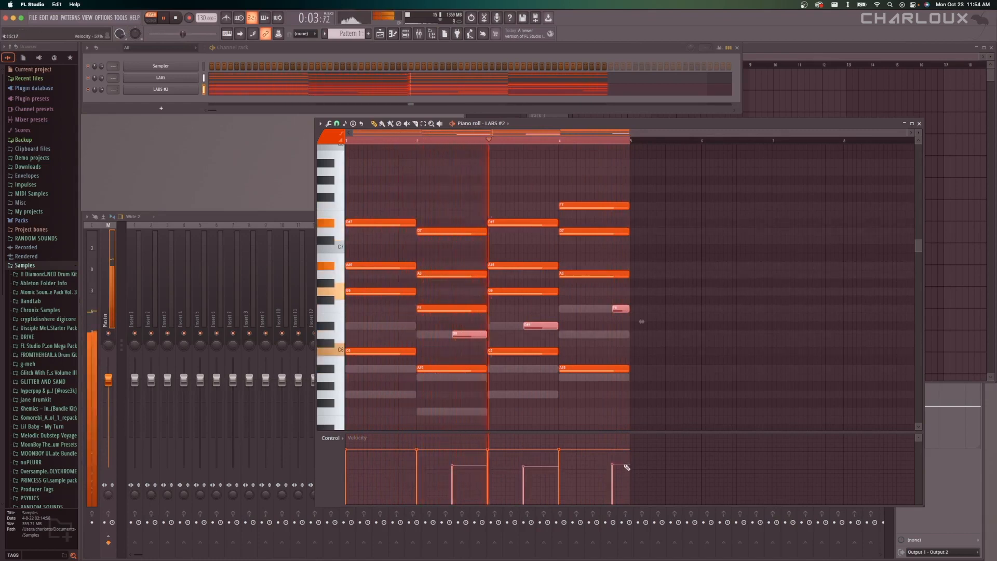
pyautogui.rightClick(702, 362)
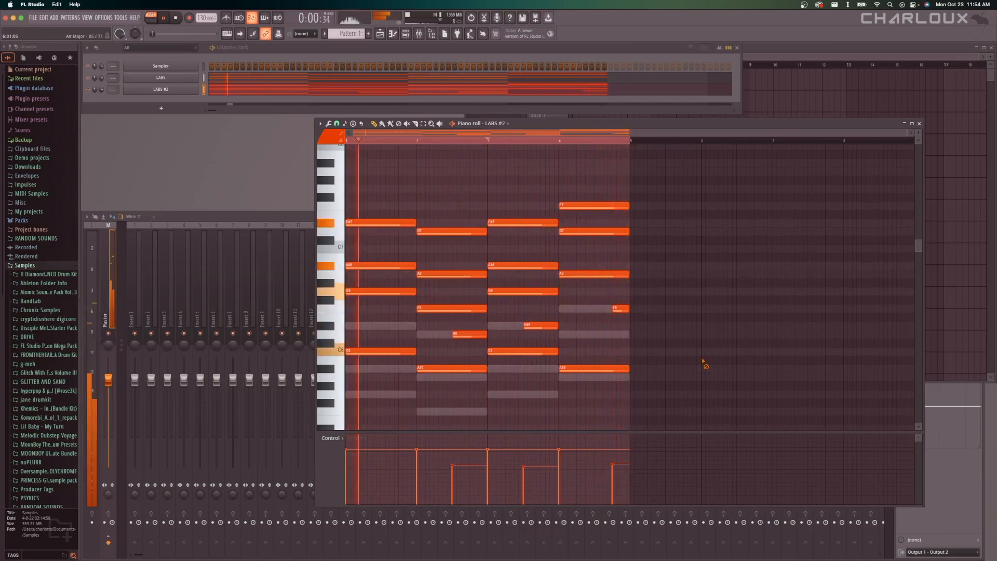
# Slightly randomize the velocities of all LABS #2 notes, deselect them, stop playback and return the playhead to bar 1.
pyautogui.hotkey('ctrl', 'a')
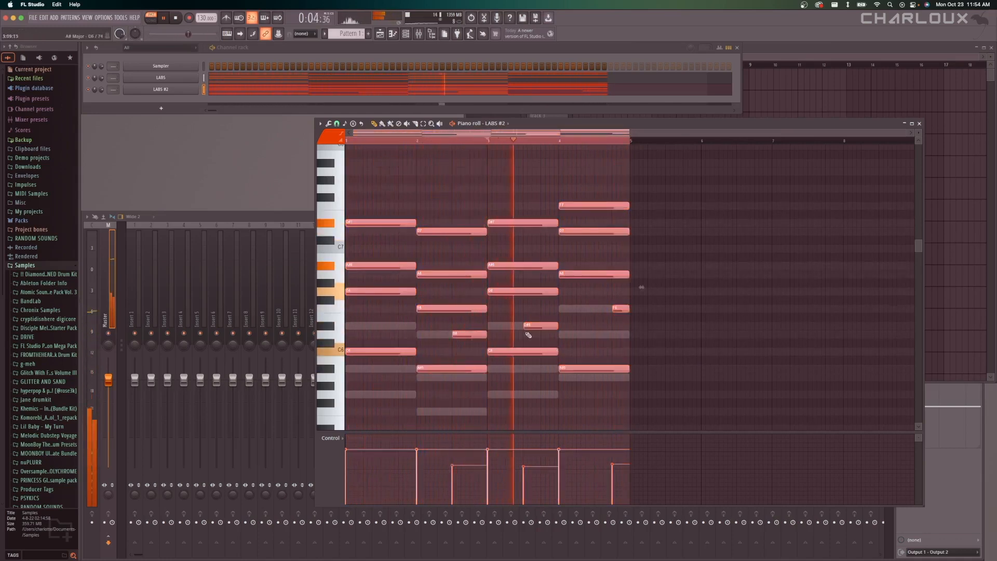
pyautogui.hotkey('alt', 'r')
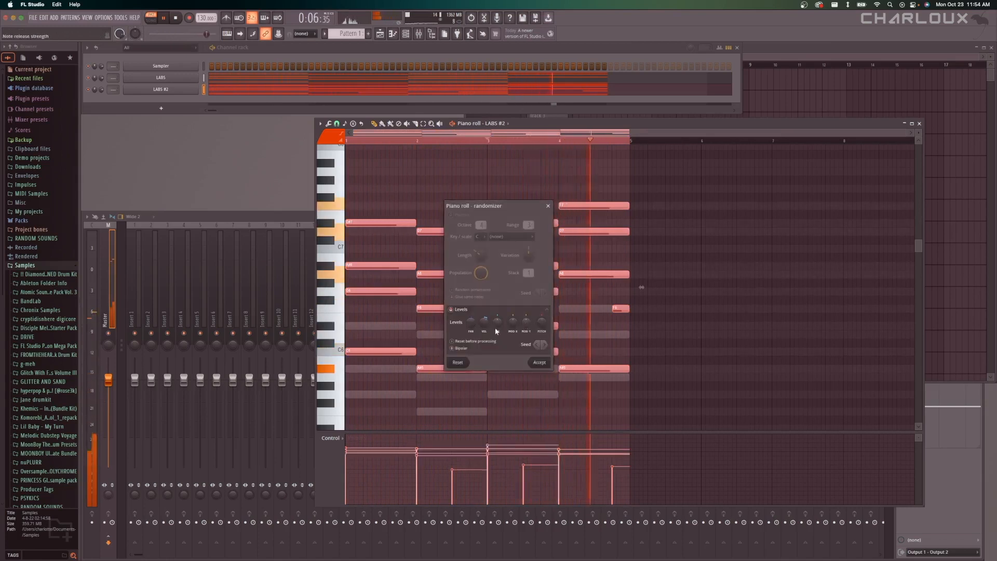
pyautogui.moveTo(486, 327)
pyautogui.mouseDown()
pyautogui.moveTo(485, 343)
pyautogui.moveTo(486, 330)
pyautogui.mouseUp()
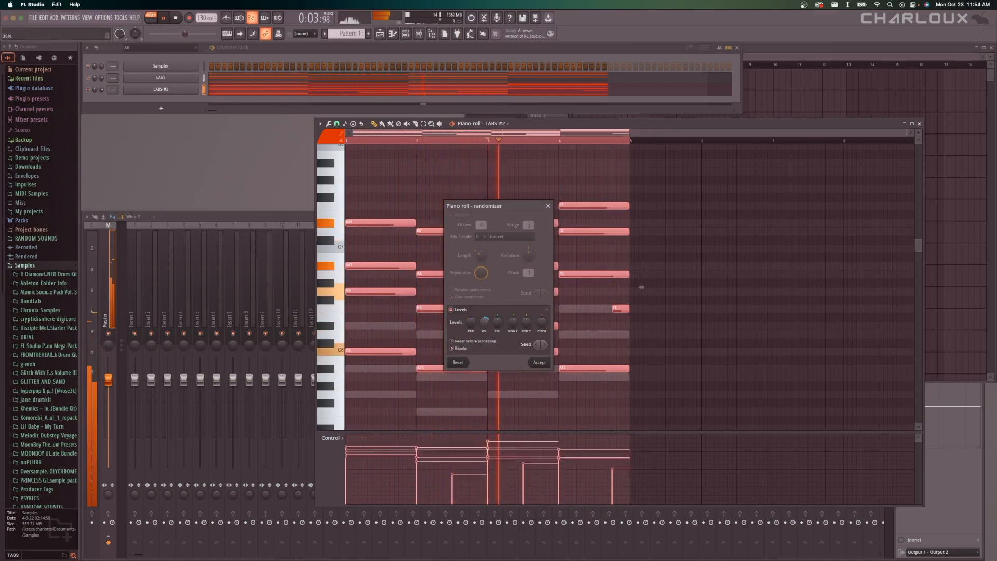
pyautogui.click(537, 362)
pyautogui.hotkey('ctrl', 'd')
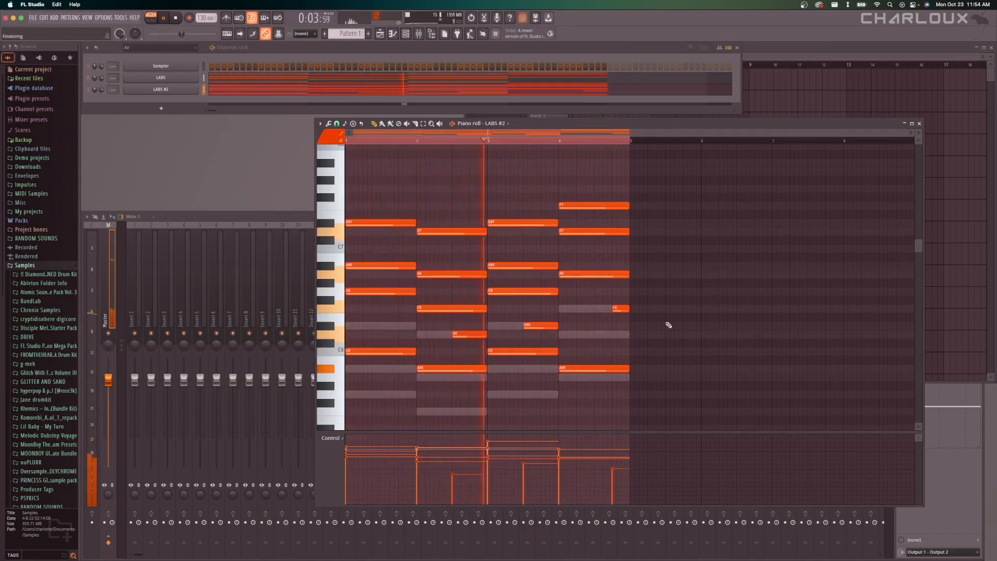
pyautogui.press('space')
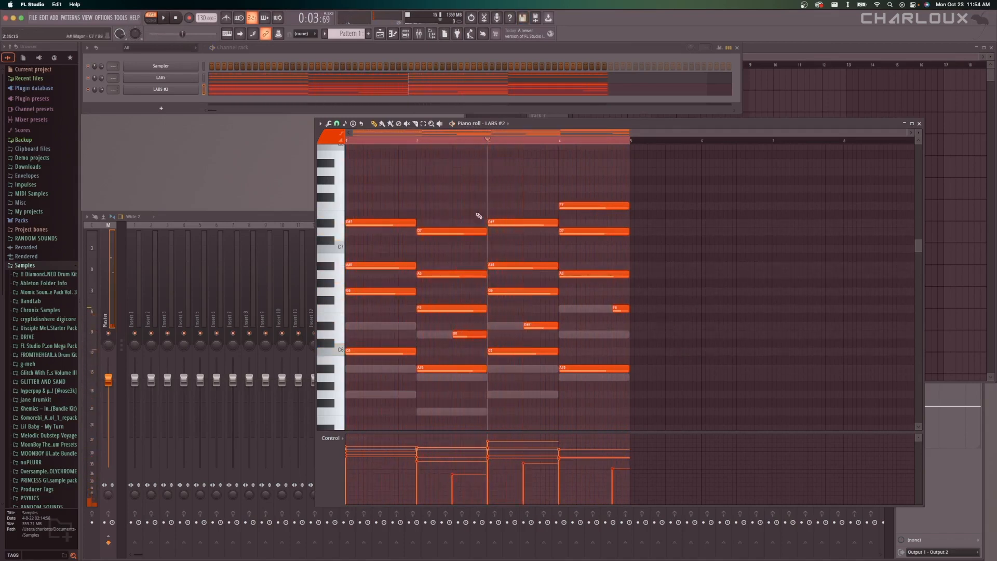
pyautogui.moveTo(494, 145)
pyautogui.mouseDown()
pyautogui.moveTo(403, 138)
pyautogui.moveTo(344, 148)
pyautogui.mouseUp()
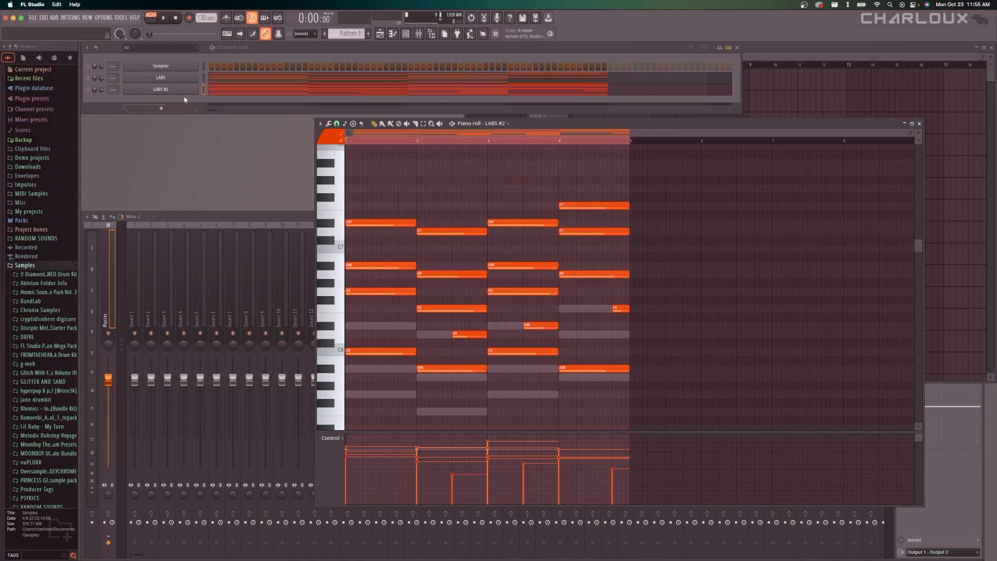
# Add a third LABS channel, load the Tape Piano preset Spliced Upright and open the channel's piano roll.
pyautogui.click(164, 109)
pyautogui.click(161, 56)
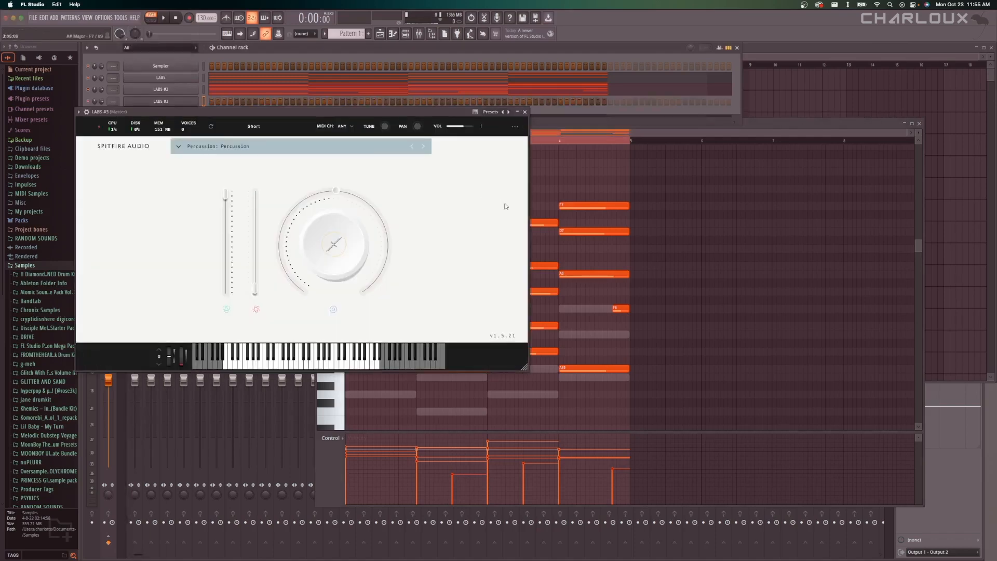
pyautogui.click(272, 139)
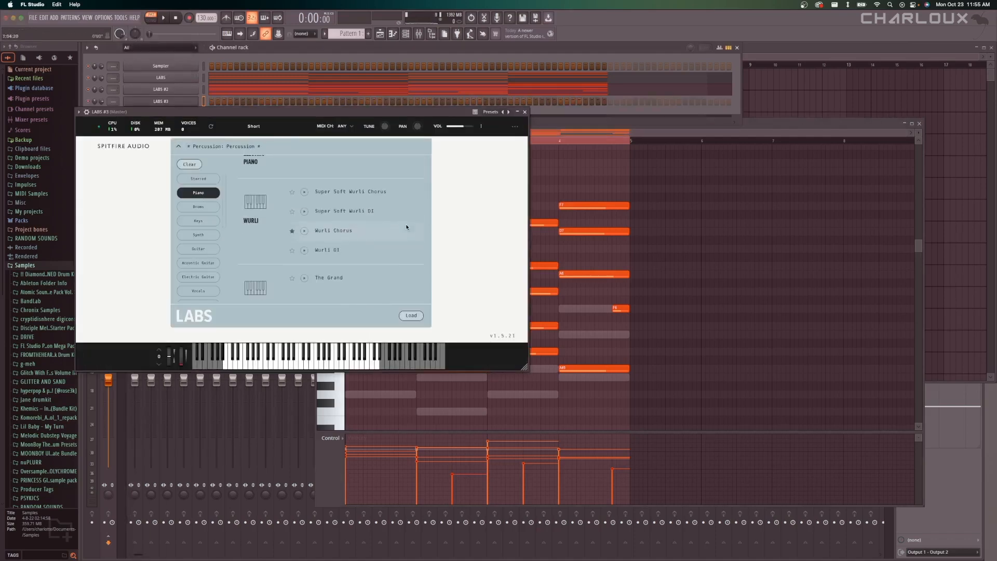
pyautogui.moveTo(318, 112); pyautogui.dragTo(426, 195)
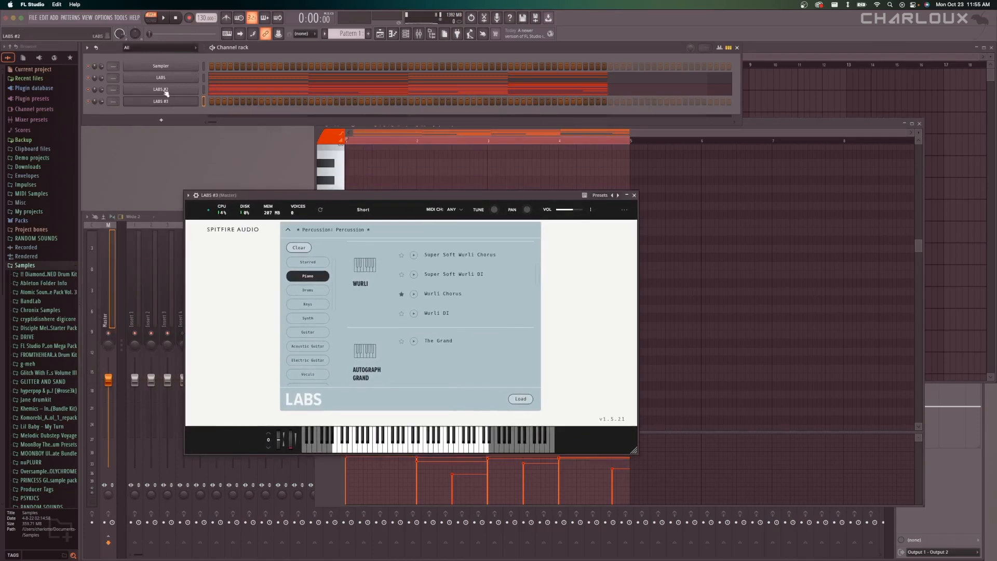
pyautogui.scroll(5, 465, 319)
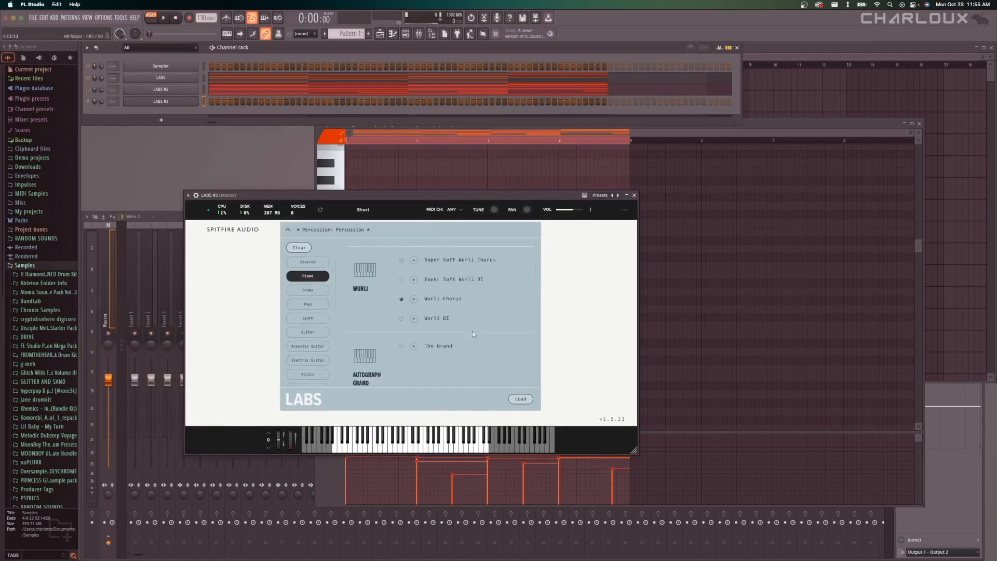
pyautogui.scroll(1, 471, 331)
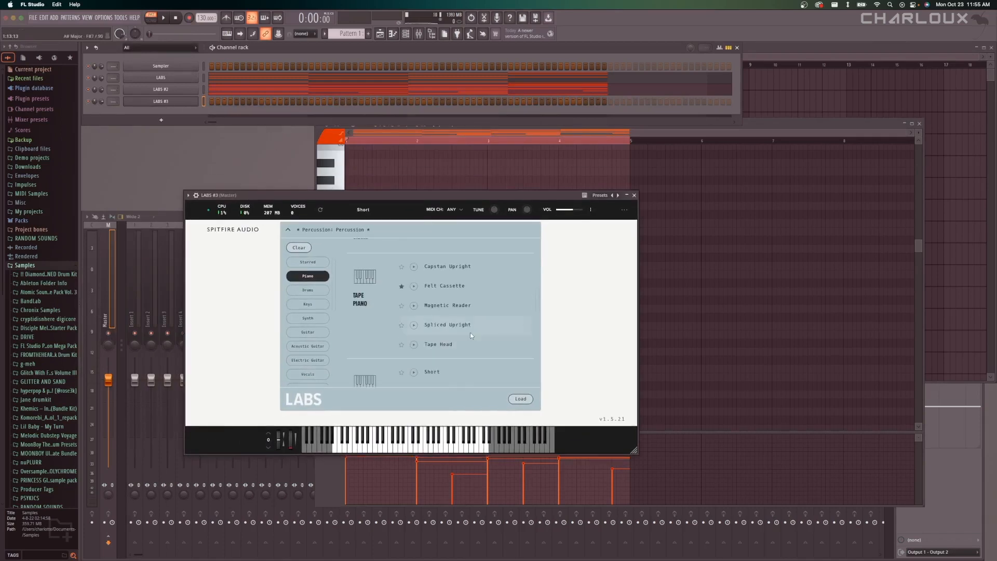
pyautogui.doubleClick(470, 335)
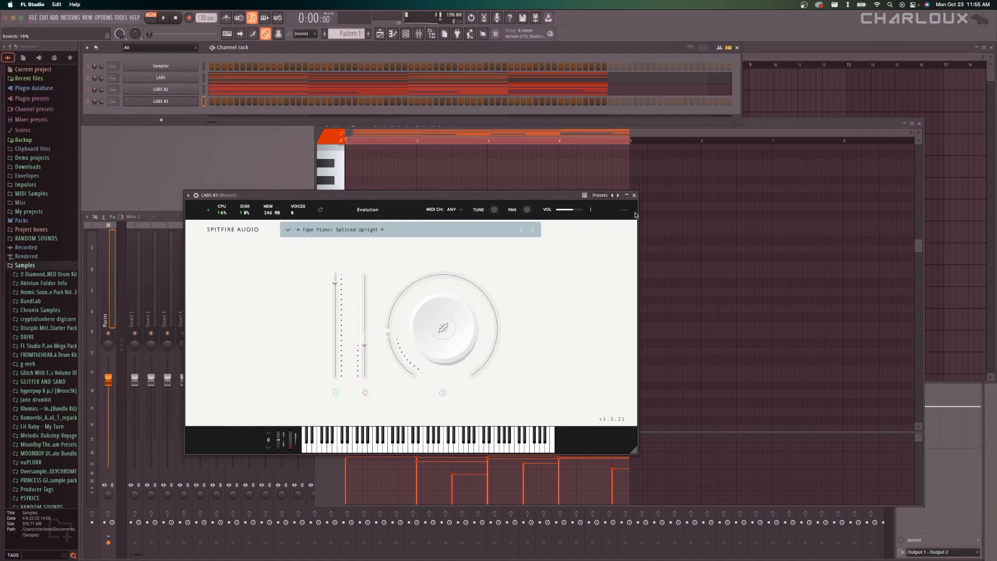
pyautogui.click(634, 195)
pyautogui.rightClick(178, 102)
pyautogui.click(226, 101)
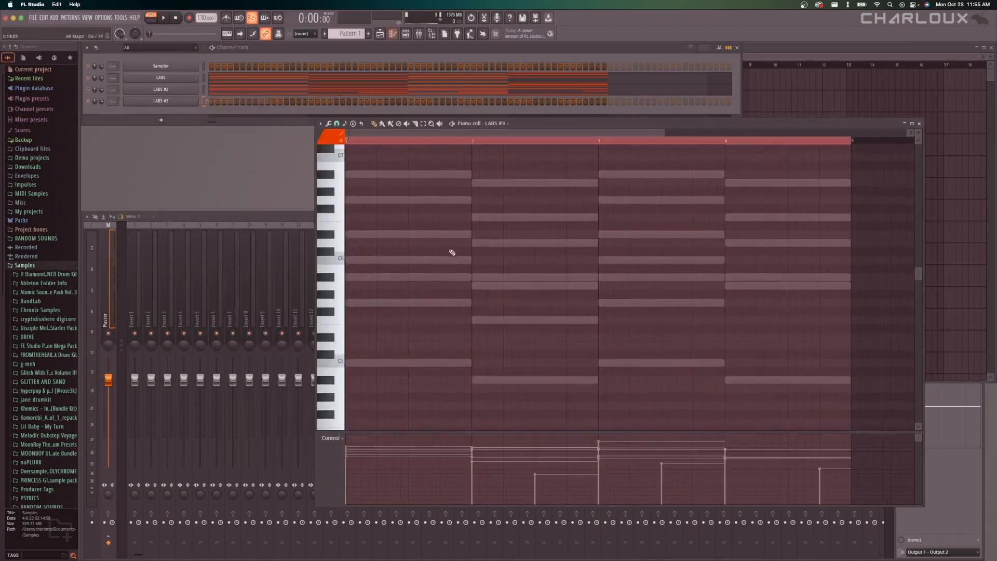
# Add one-beat A#6 notes on beats 2 and 4 of bar 1 and a D7 note half a beat into bar 2.
pyautogui.scroll(4, 452, 252)
pyautogui.scroll(2, 511, 185)
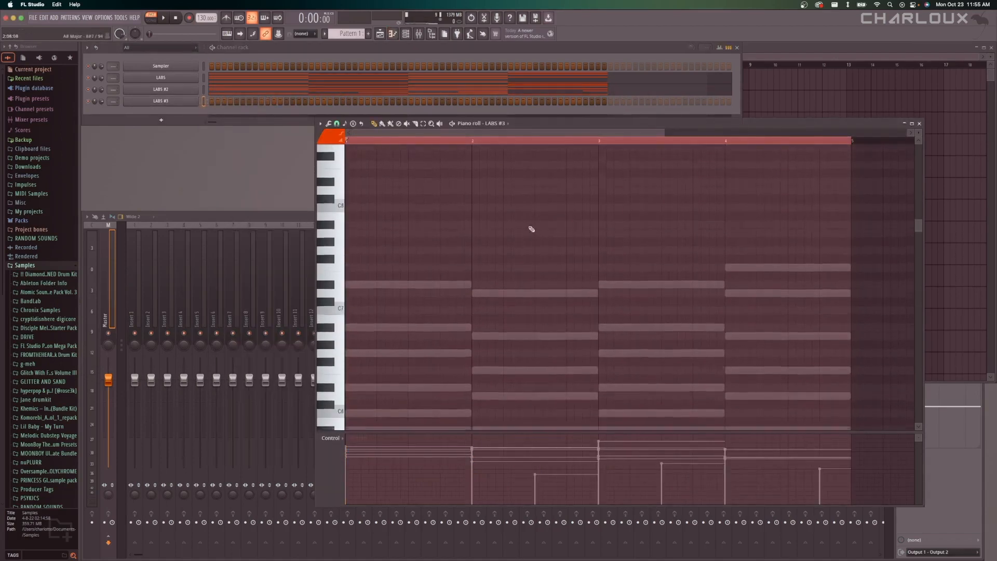
pyautogui.scroll(-3, 535, 244)
pyautogui.click(404, 254)
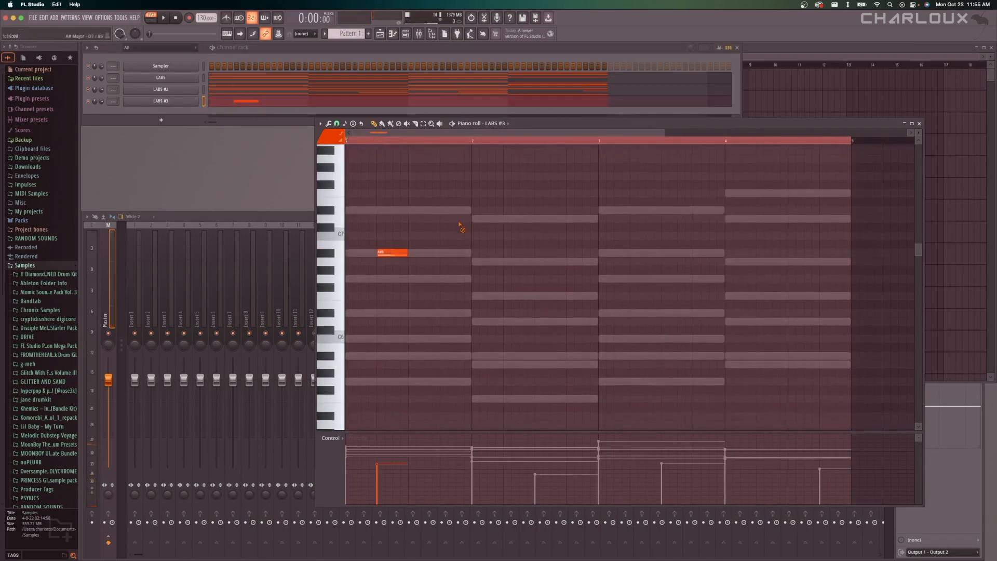
pyautogui.click(445, 254)
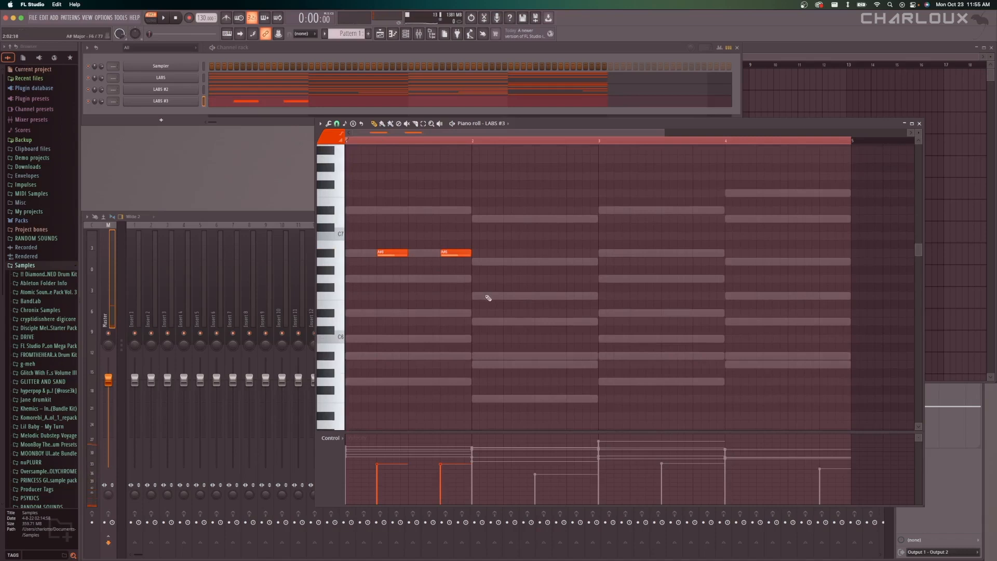
pyautogui.moveTo(488, 298); pyautogui.dragTo(492, 219)
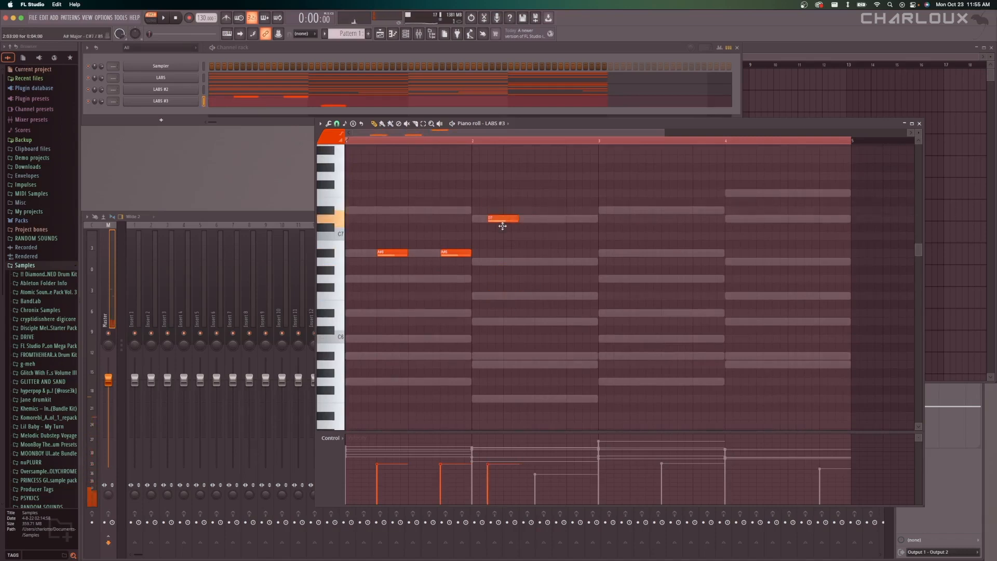
# Play from bar 2 and add one-beat C7 and A6 notes on beats 3 and 4 of that bar, then stop playback.
pyautogui.press('space')
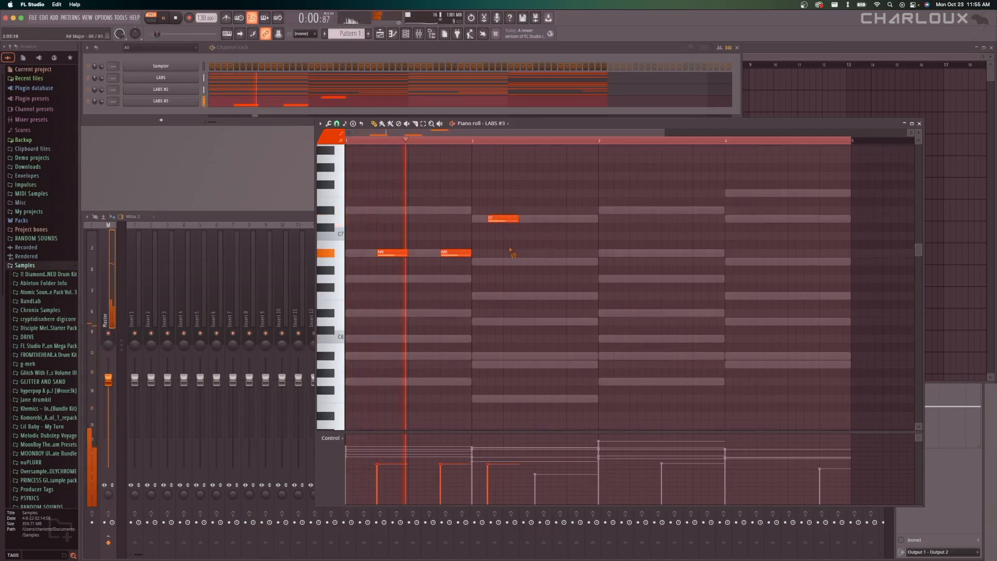
pyautogui.click(473, 141)
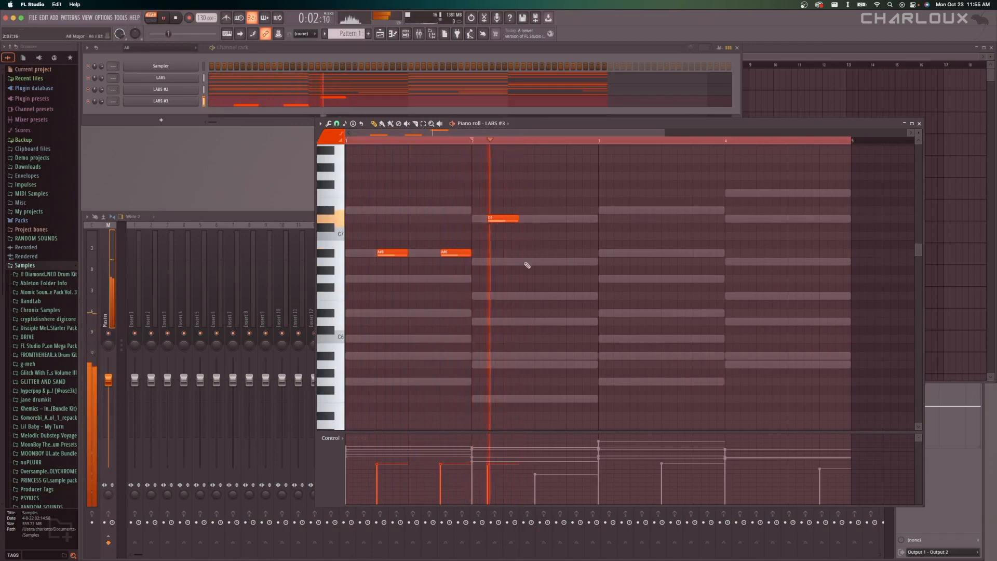
pyautogui.click(537, 235)
pyautogui.click(569, 262)
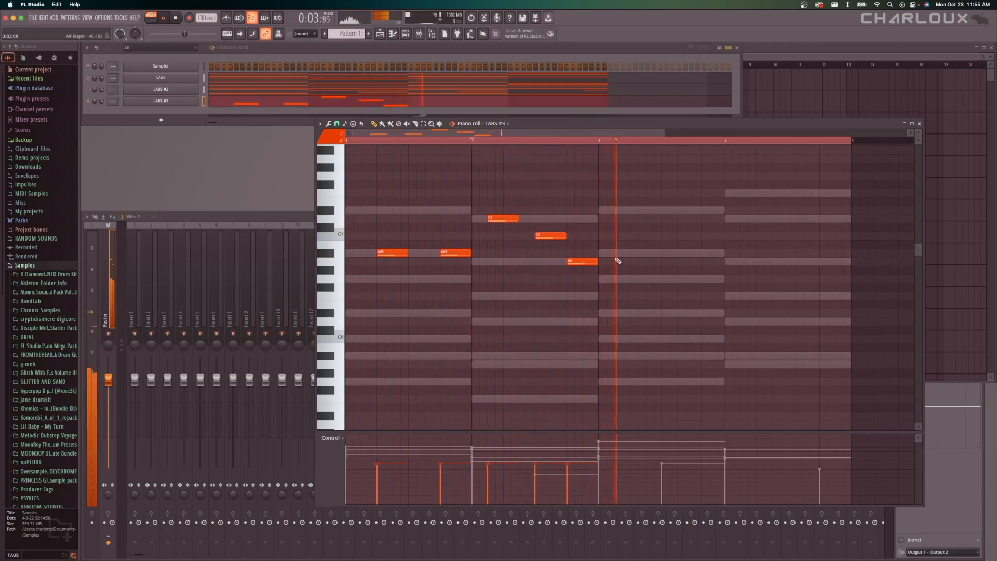
pyautogui.press('space')
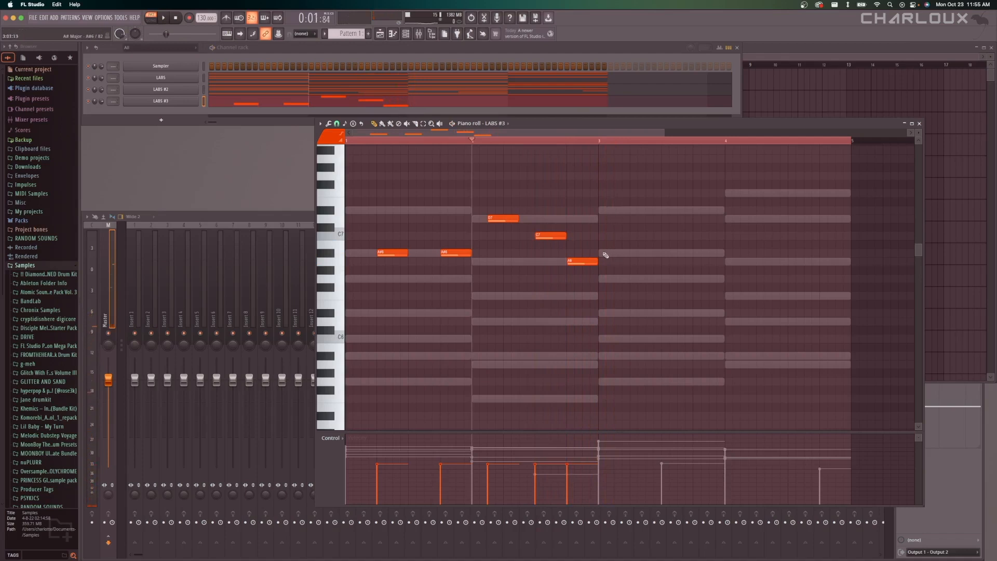
# Add A#6 notes on beats 2 and 4 of bar 3, and F7, D#7 and D7 notes on beats 2, 3 and 4 of bar 4.
pyautogui.click(627, 253)
pyautogui.click(690, 253)
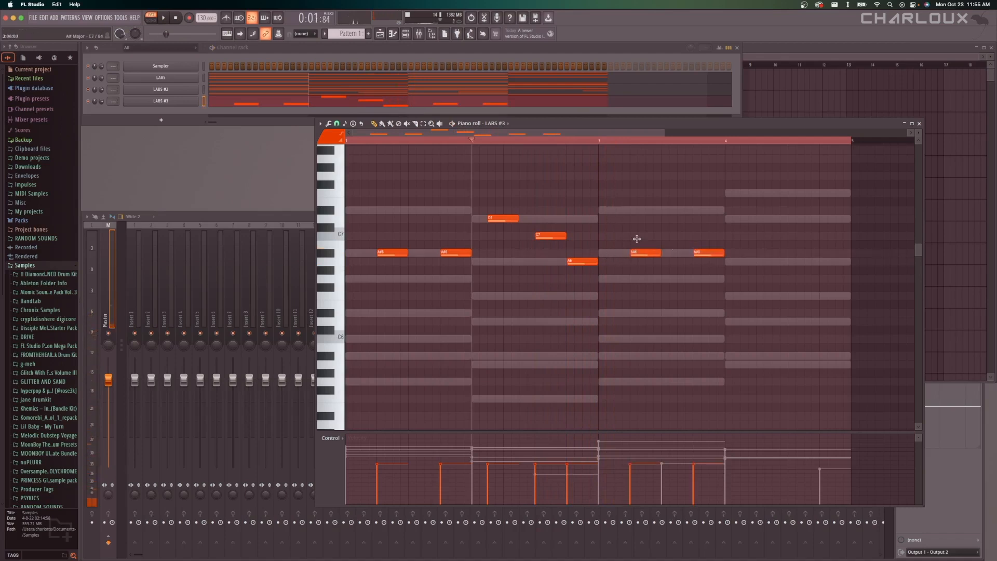
pyautogui.scroll(-2, 604, 223)
pyautogui.click(602, 193)
pyautogui.scroll(2, 585, 218)
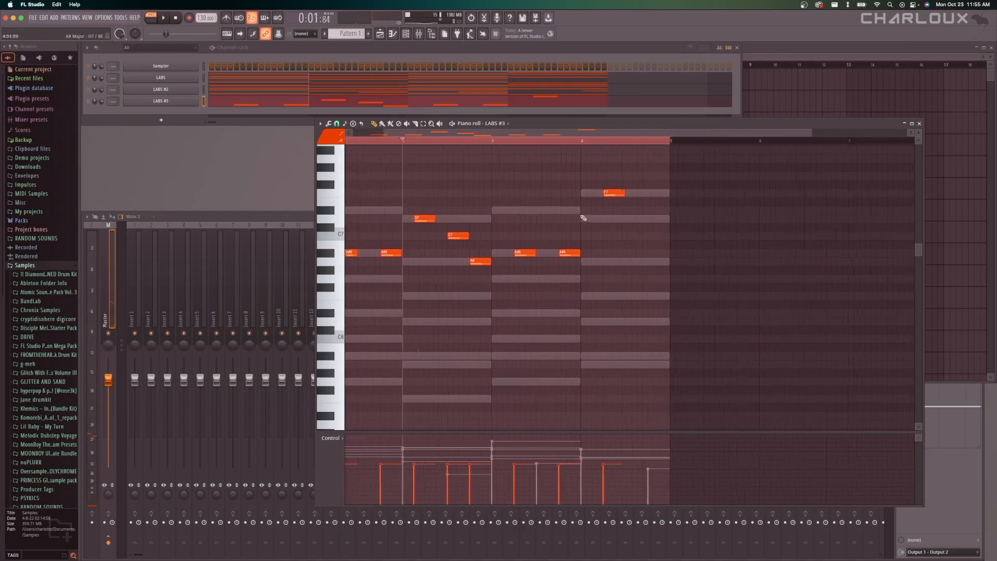
pyautogui.click(638, 210)
pyautogui.click(666, 218)
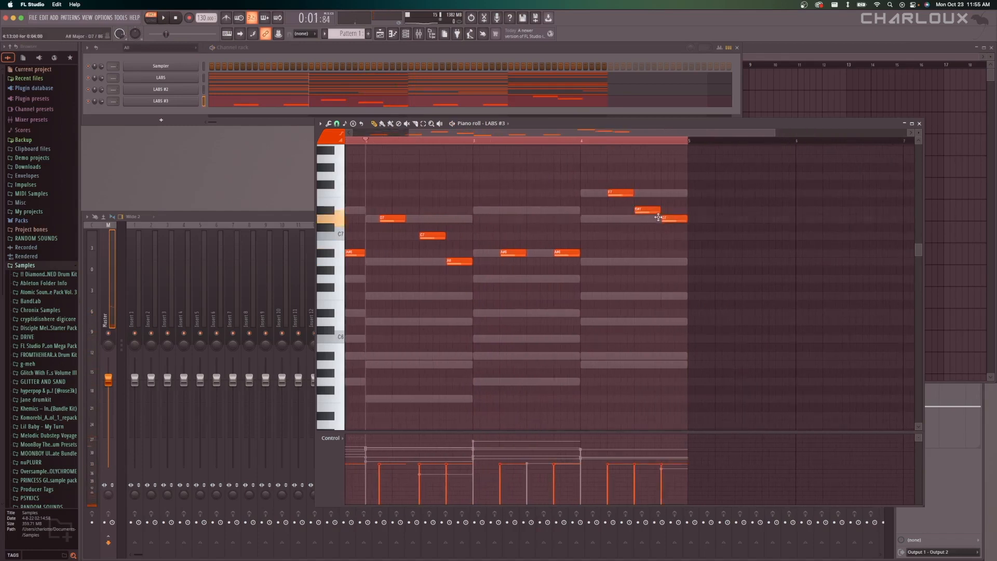
# Play the melody, move the bar 4 F7 note half a beat earlier, stop playback and save the project.
pyautogui.press('space')
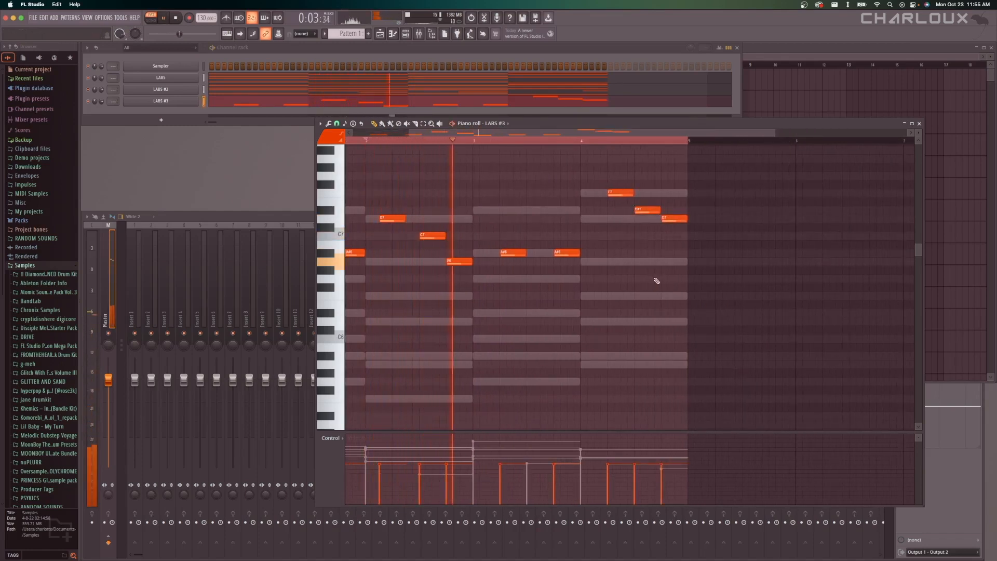
pyautogui.moveTo(636, 193); pyautogui.dragTo(623, 192)
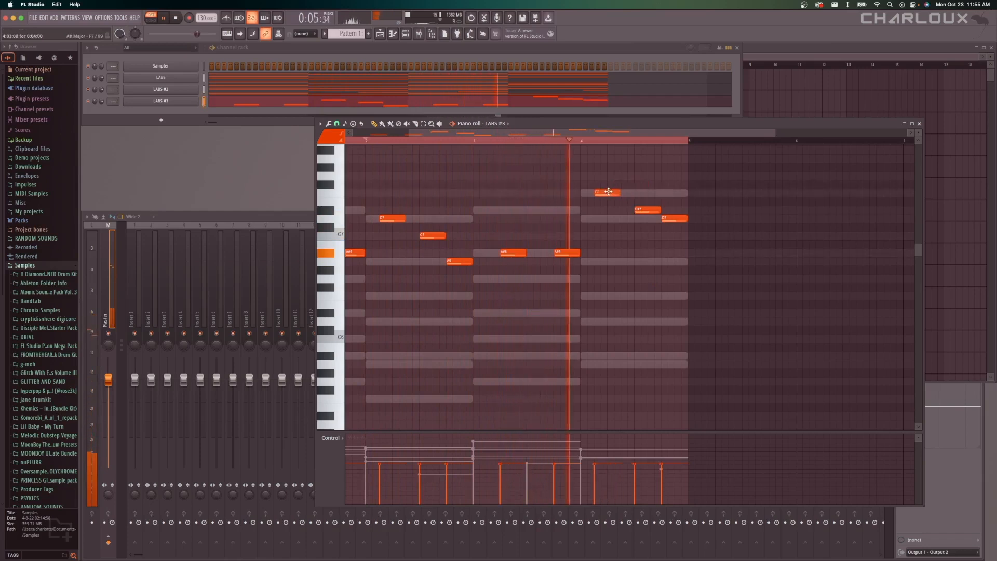
pyautogui.scroll(-2, 670, 187)
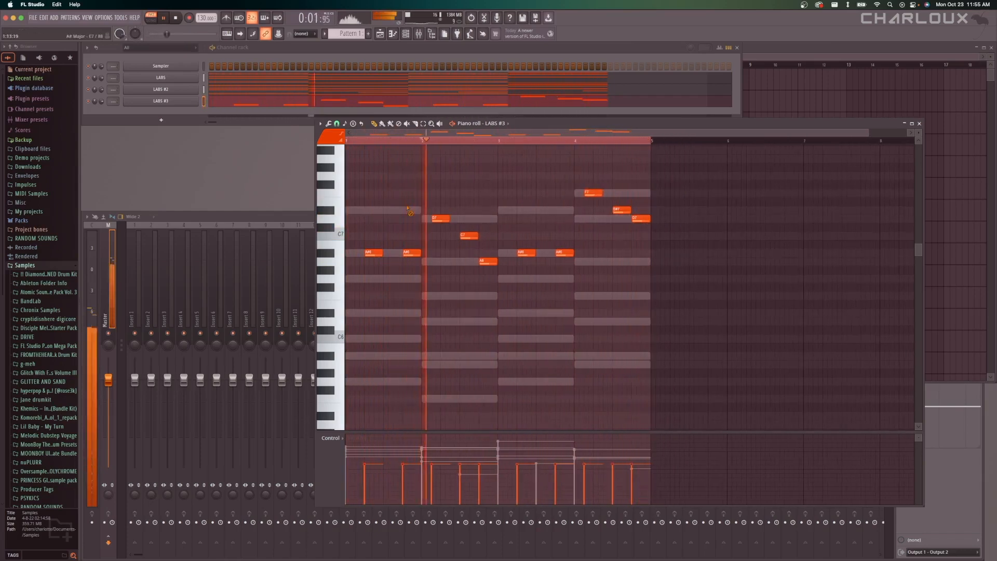
pyautogui.press('space')
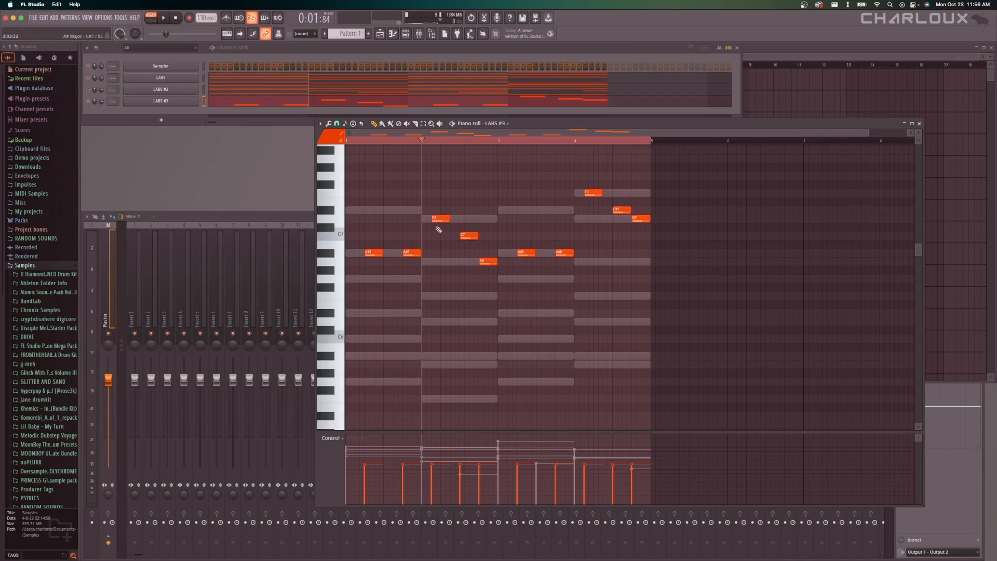
pyautogui.press('super+s')
# Replace all LABS #3 notes with one-beat D#7, D#6 and G6 notes on beats 2 to 4 of bar 1 and a D#7 half a beat after the G6.
pyautogui.hotkey('ctrl', 'a')
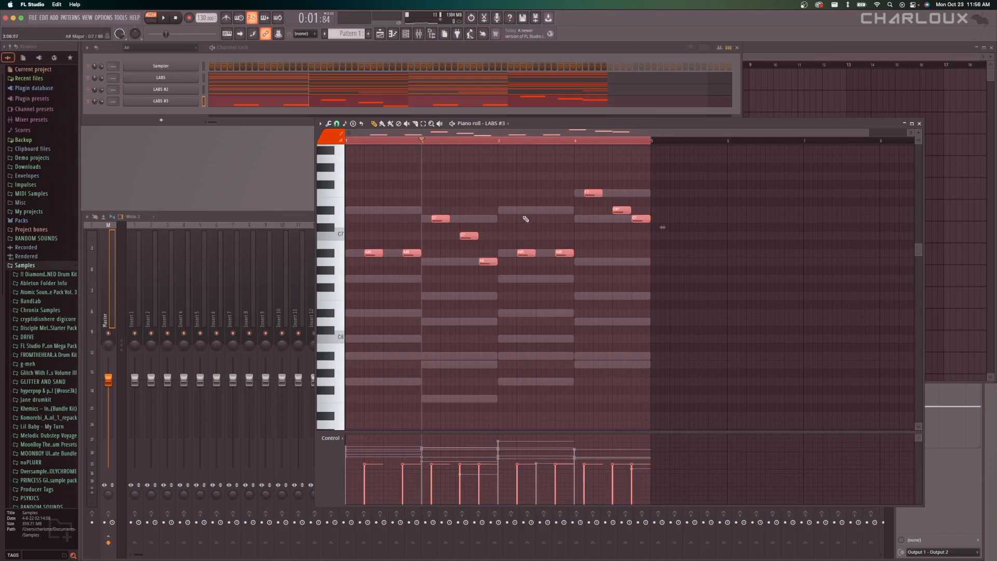
pyautogui.press('Delete')
pyautogui.click(369, 209)
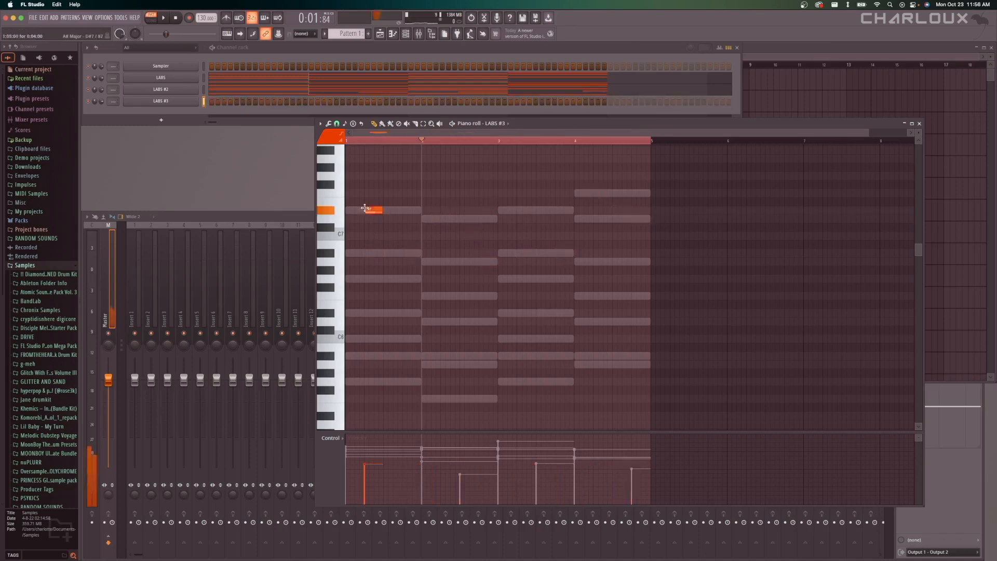
pyautogui.click(387, 313)
pyautogui.click(406, 279)
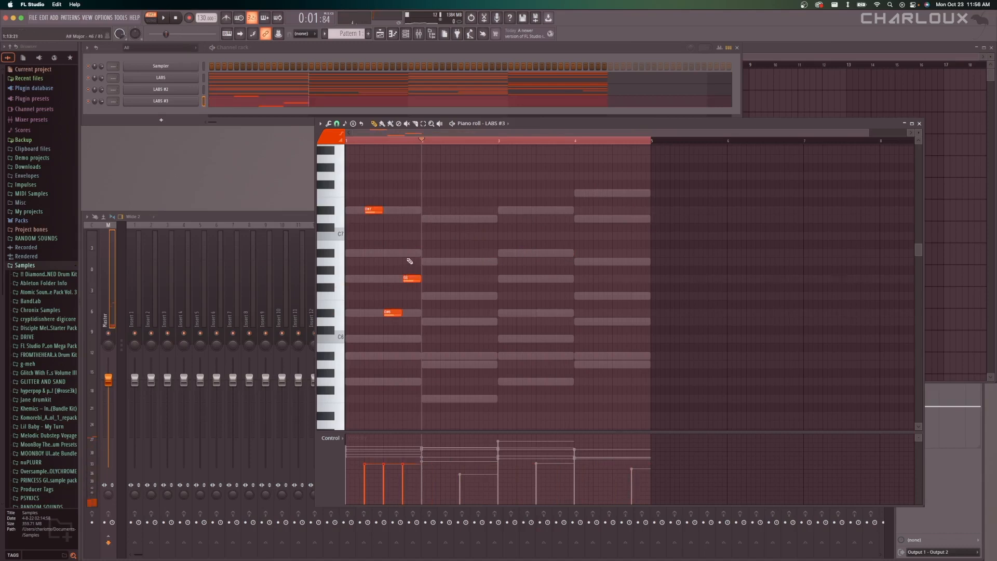
pyautogui.click(422, 210)
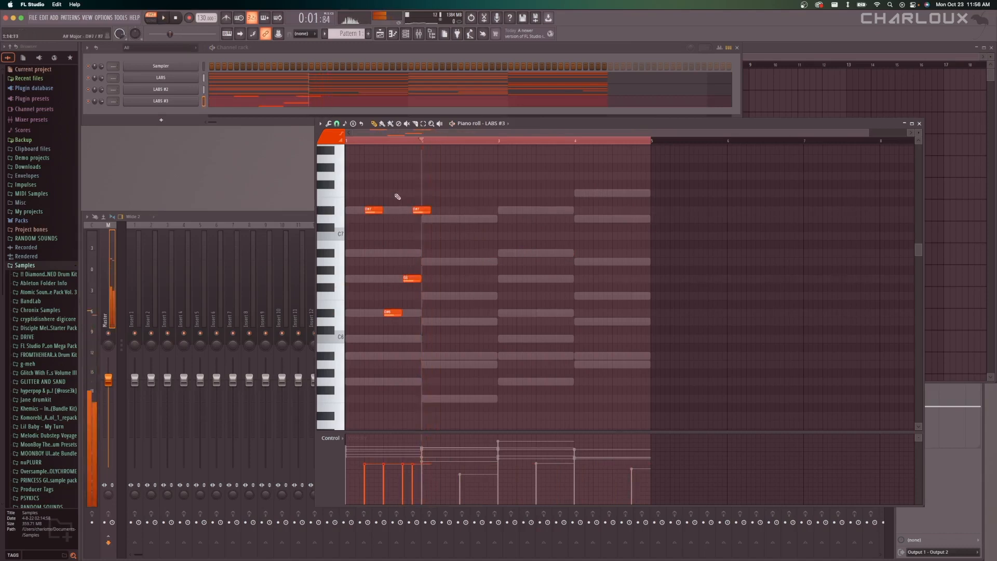
# Play the phrase from bar 1, stop playback, and undo and restore the last D#7 note.
pyautogui.press('space')
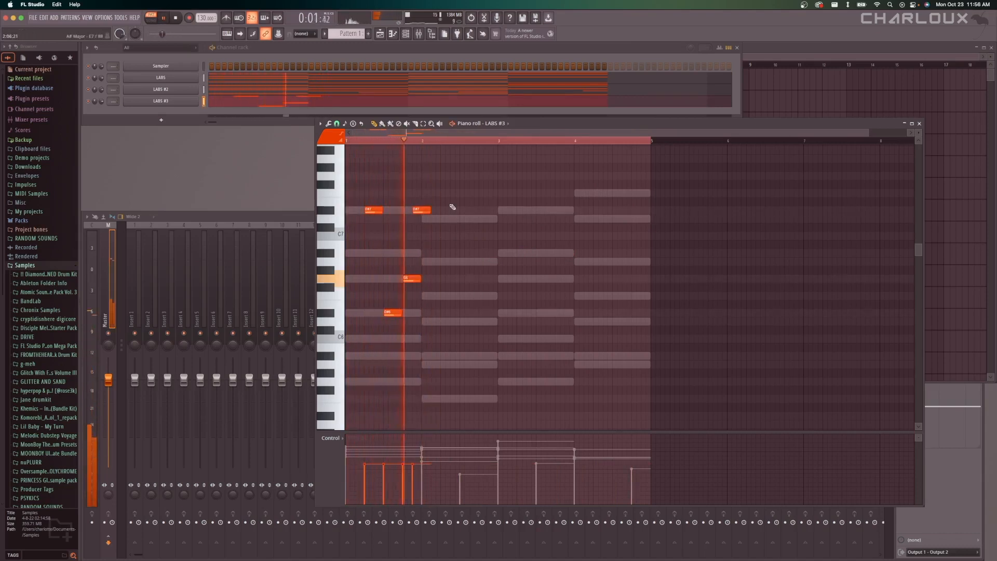
pyautogui.press('super+z')
pyautogui.press('space')
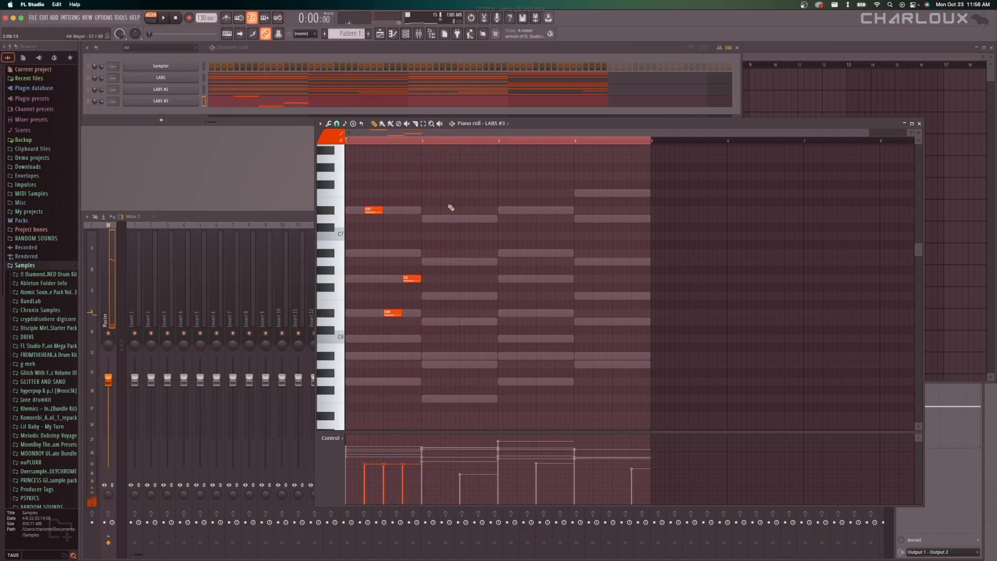
pyautogui.press('super+z')
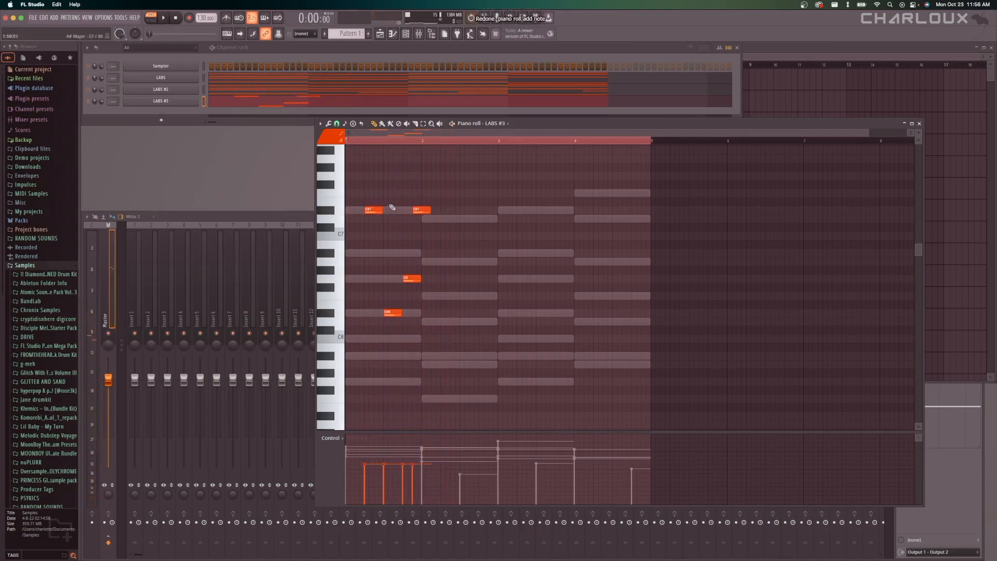
# Shorten the last D#7 note of bar 1 to half a beat so it ends at the start of bar 2.
pyautogui.moveTo(427, 212); pyautogui.dragTo(419, 212)
pyautogui.scroll(3, 393, 245)
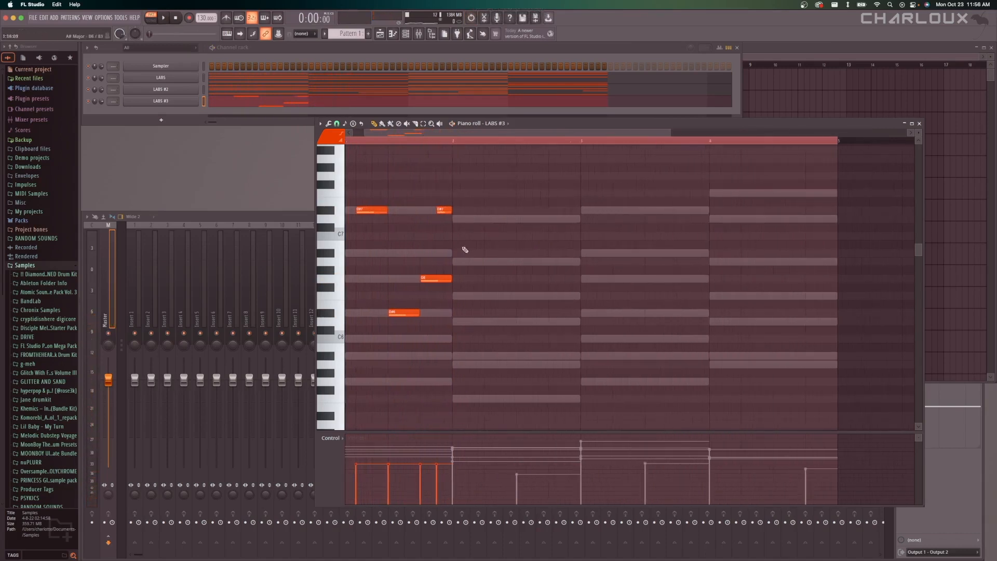
pyautogui.scroll(-2, 465, 249)
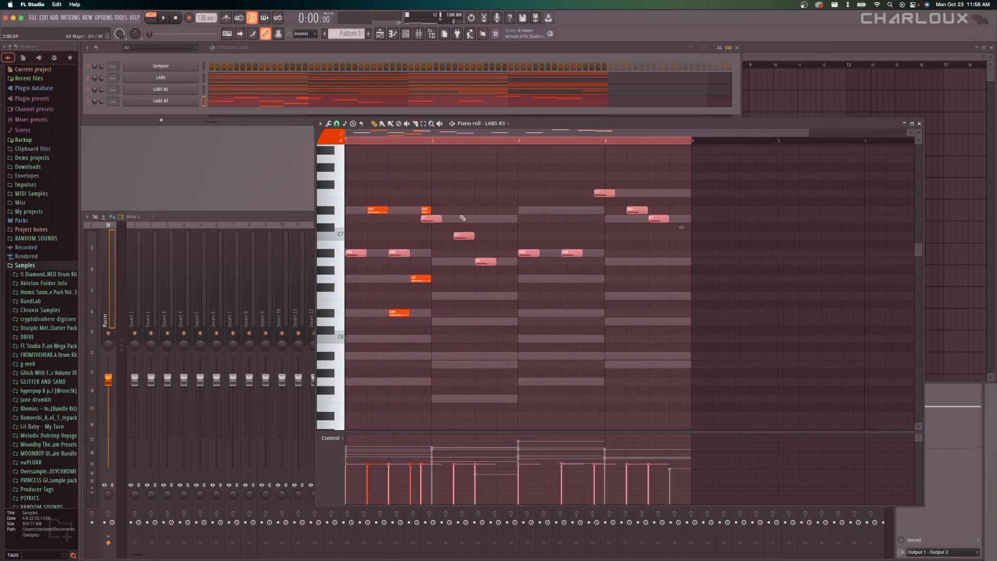
# Move the selected melody notes one beat later and delete the A#6 notes on beats 2 and 4 of bar 1.
pyautogui.rightClick(399, 253)
pyautogui.press('super+z')
pyautogui.moveTo(402, 253); pyautogui.dragTo(425, 253)
pyautogui.keyDown('super'); pyautogui.click(425, 240); pyautogui.keyUp('super')
pyautogui.rightClick(421, 253)
pyautogui.rightClick(371, 254)
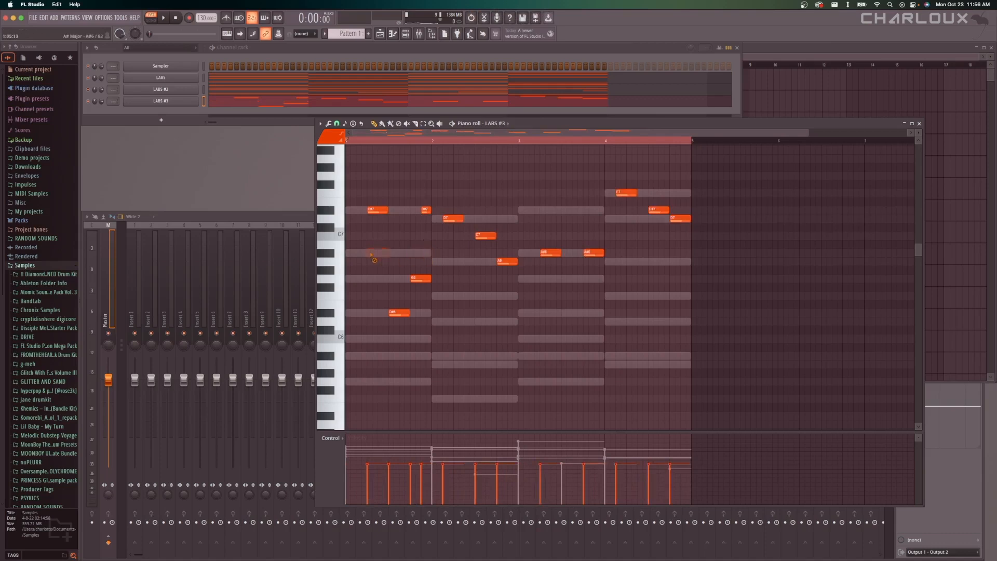
# Play the revised four-bar melody with the chords, stop playback and save the project.
pyautogui.scroll(4, 452, 312)
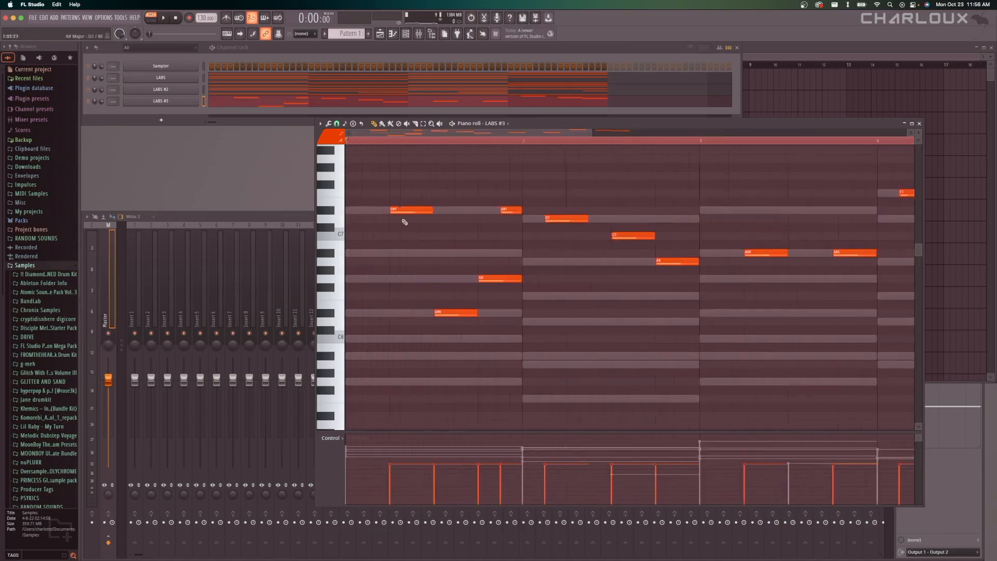
pyautogui.scroll(-3, 452, 311)
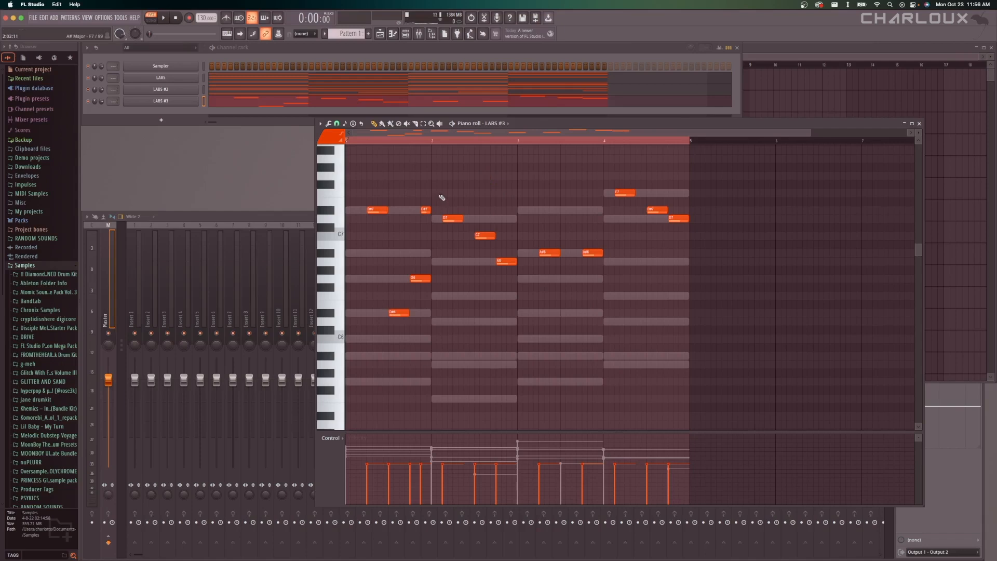
pyautogui.press('space')
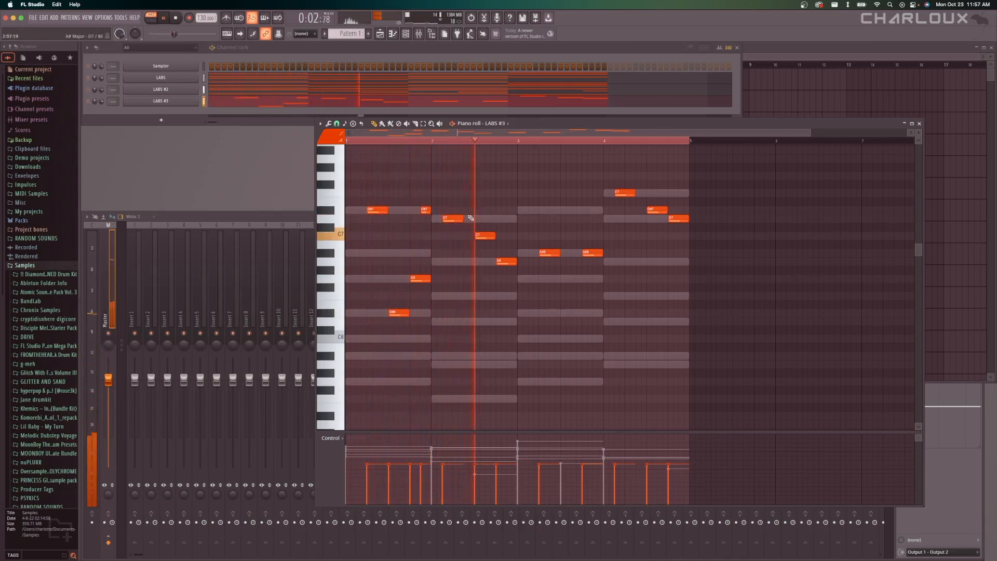
pyautogui.press('space')
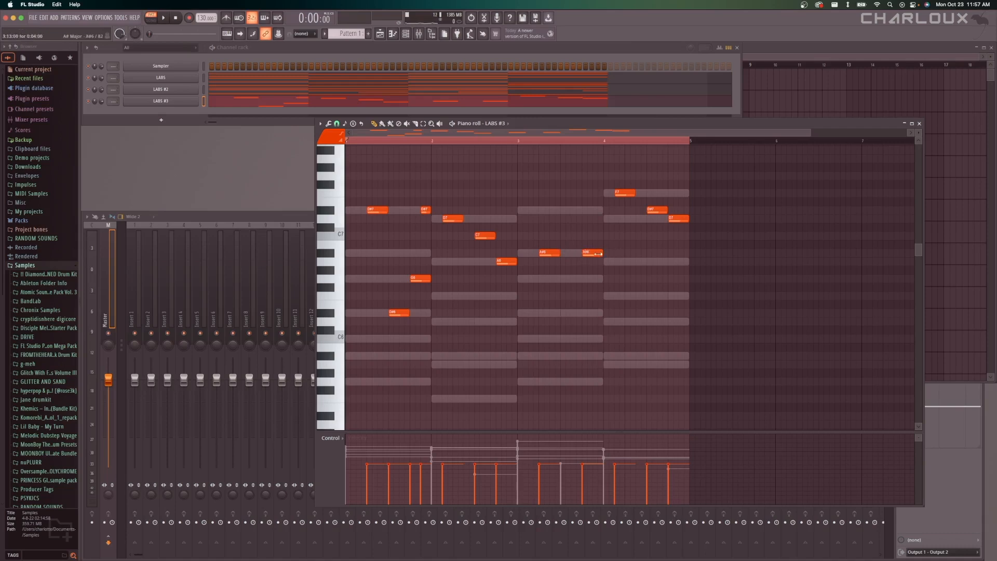
pyautogui.press('super+s')
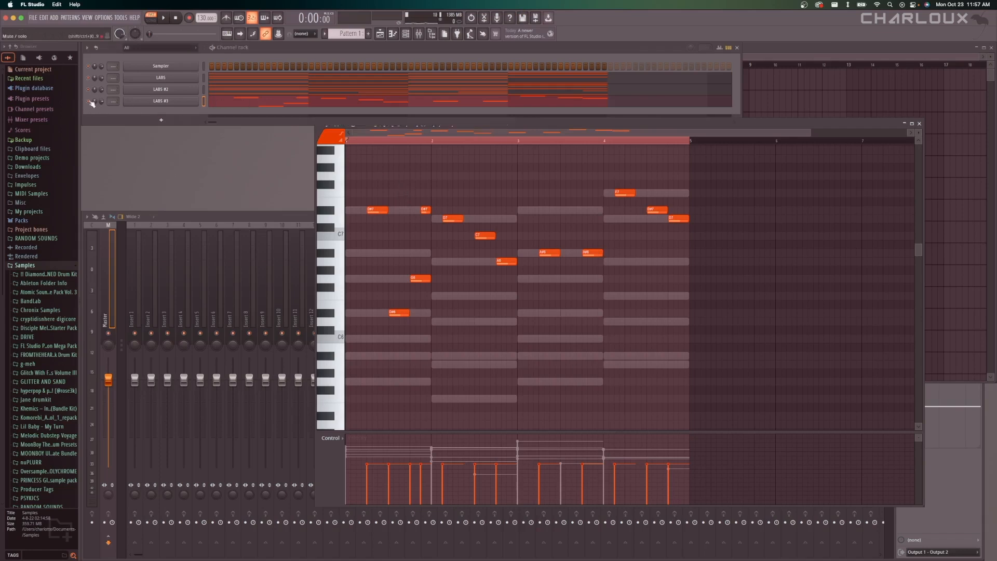
# Play the LABS #3 melody on its own, play the pattern again with all channels, and stop playback.
pyautogui.press('space')
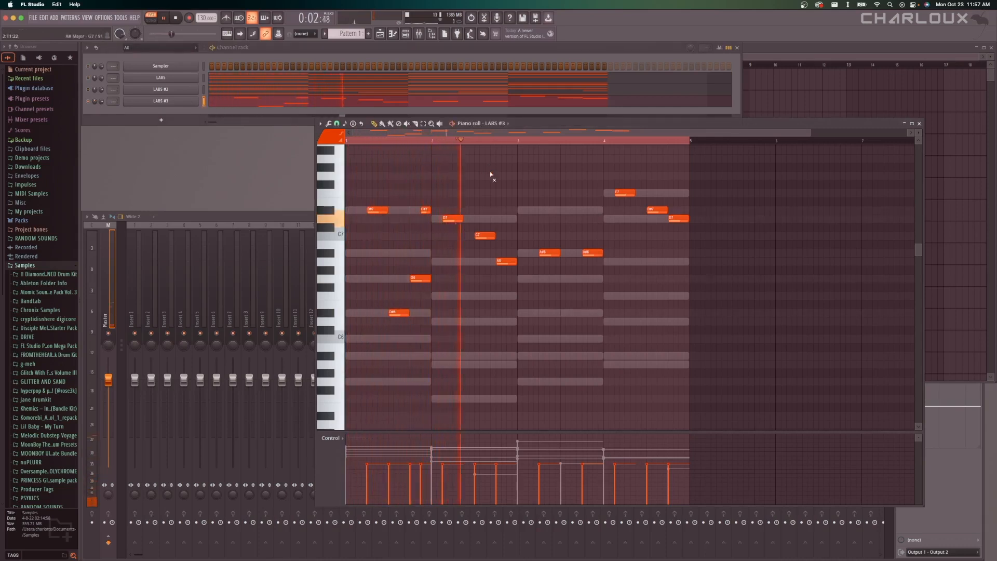
pyautogui.press('space')
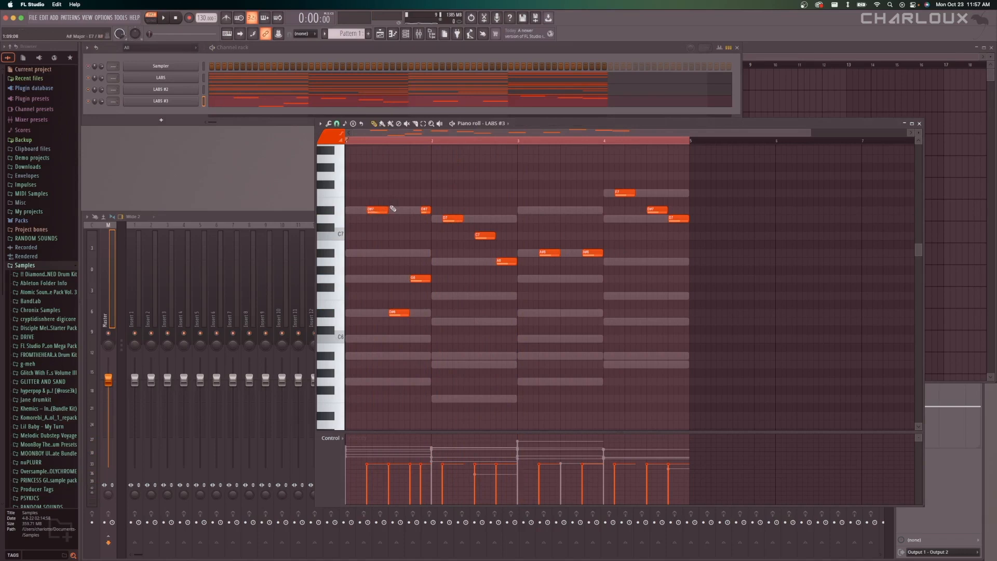
pyautogui.press('space')
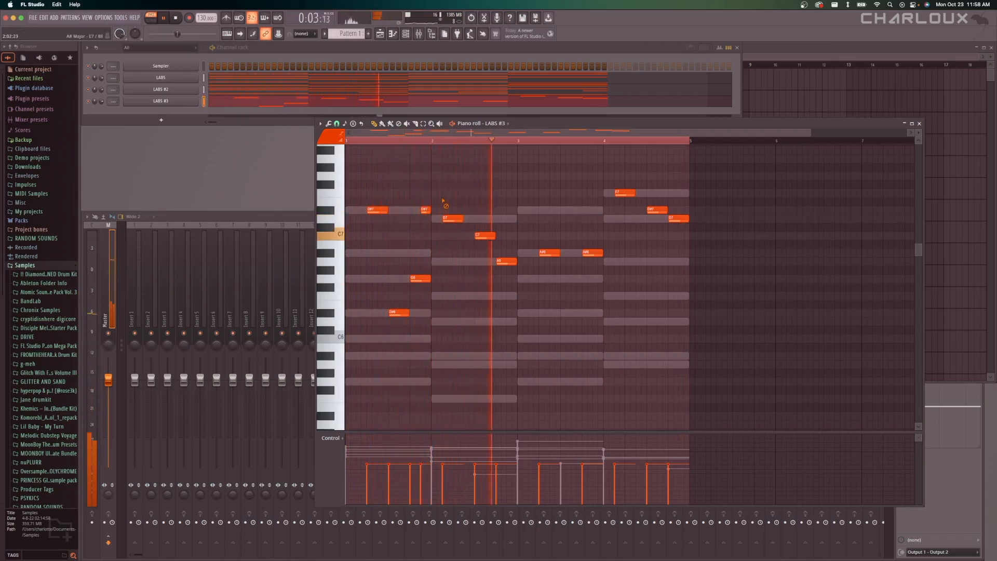
pyautogui.press('space')
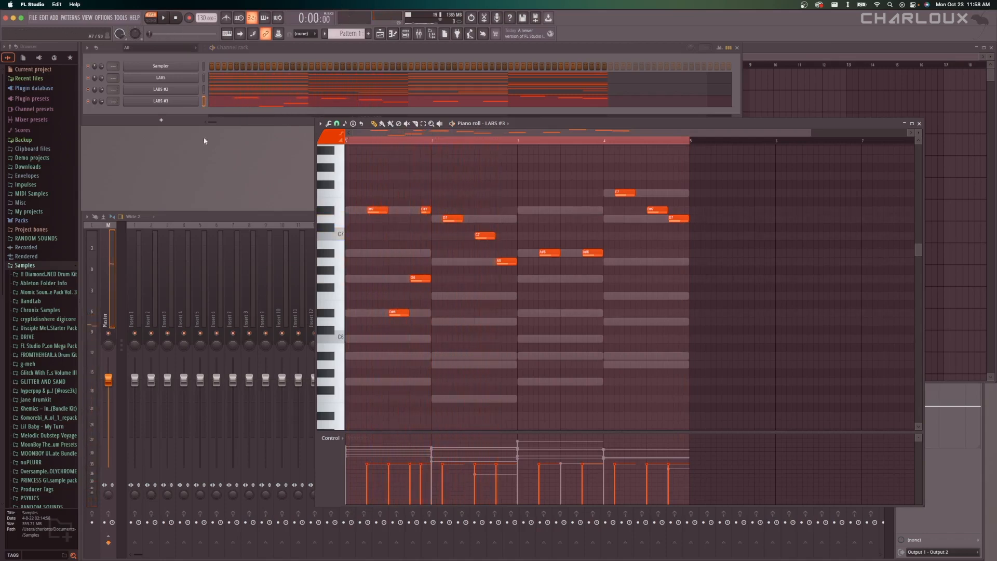
# Open the LABS #3 instrument, review its Tape Piano: Spliced Upright controls and close it.
pyautogui.click(160, 101)
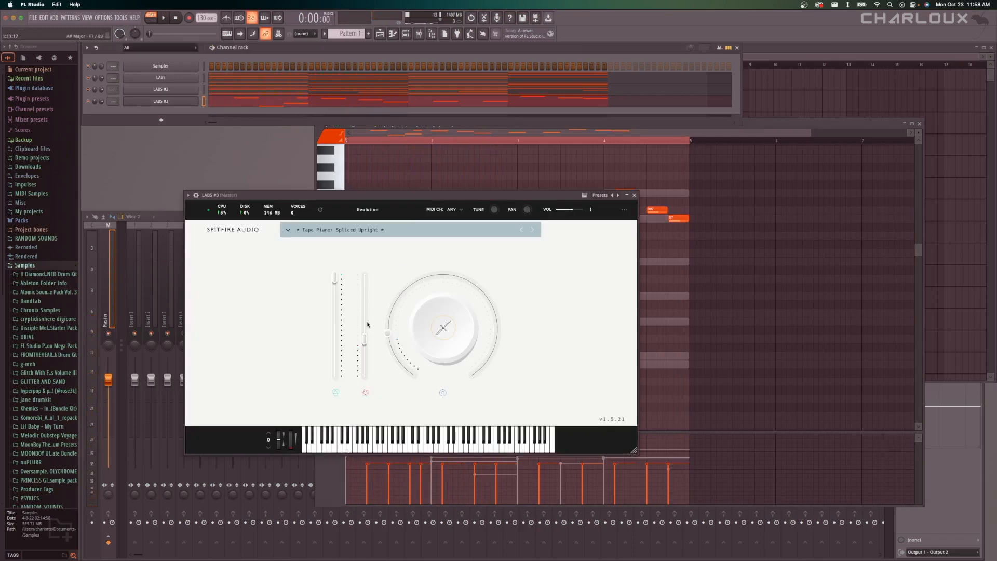
pyautogui.moveTo(367, 325); pyautogui.dragTo(365, 318)
pyautogui.moveTo(573, 211); pyautogui.dragTo(530, 208)
pyautogui.click(634, 195)
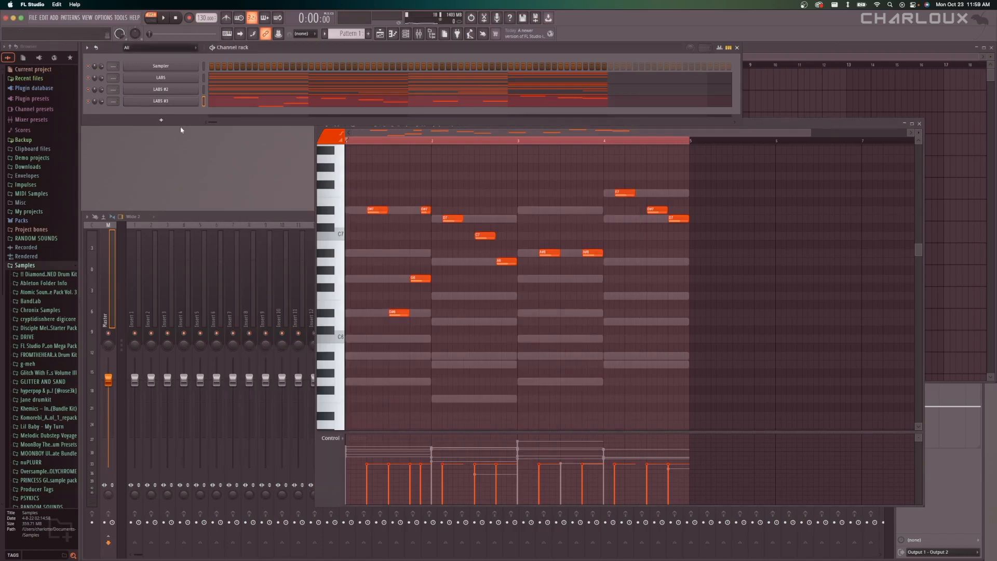
# Add a fourth LABS instrument channel and move its window to the middle of the workspace.
pyautogui.click(161, 120)
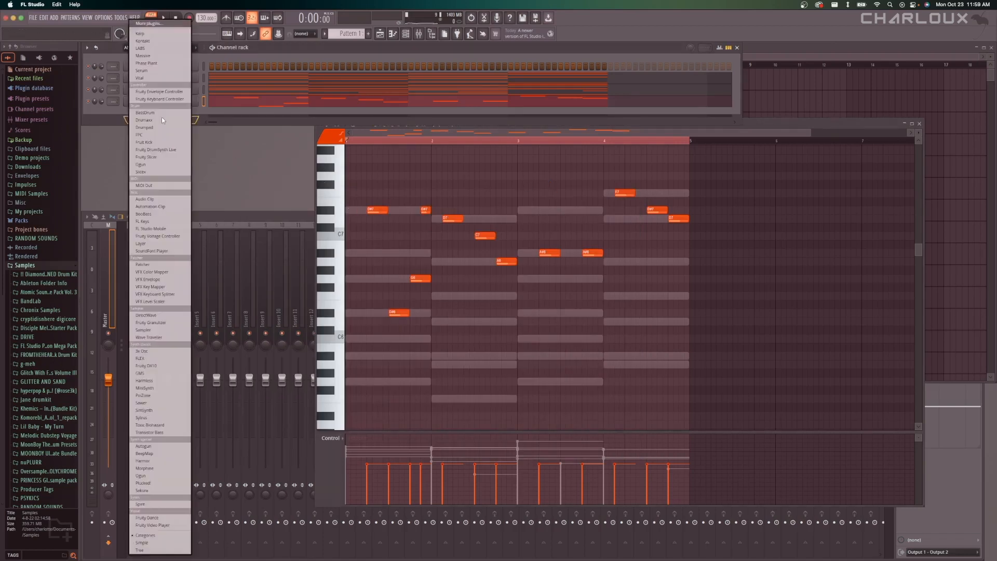
pyautogui.click(150, 49)
pyautogui.moveTo(301, 55); pyautogui.dragTo(555, 181)
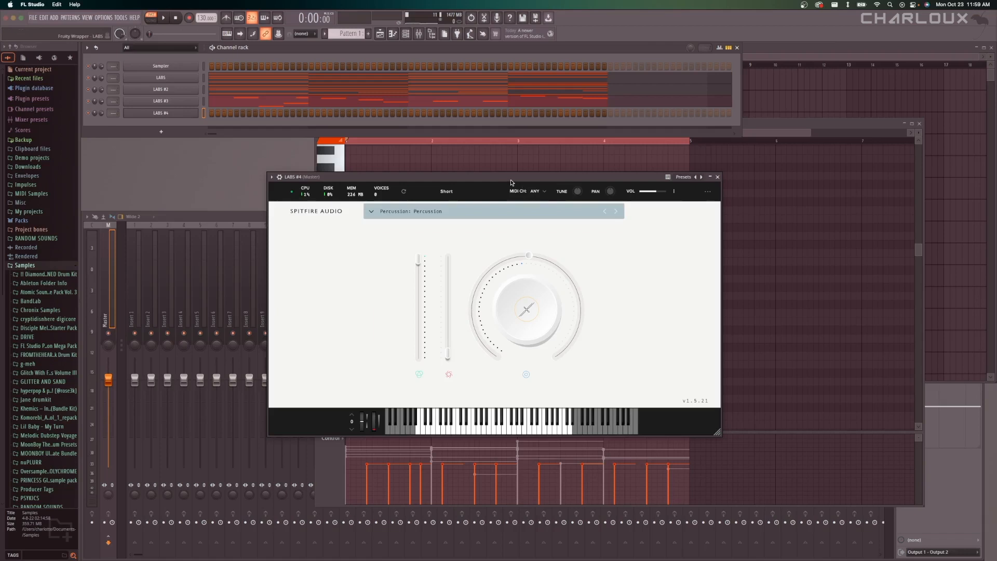
pyautogui.moveTo(511, 183); pyautogui.dragTo(508, 189)
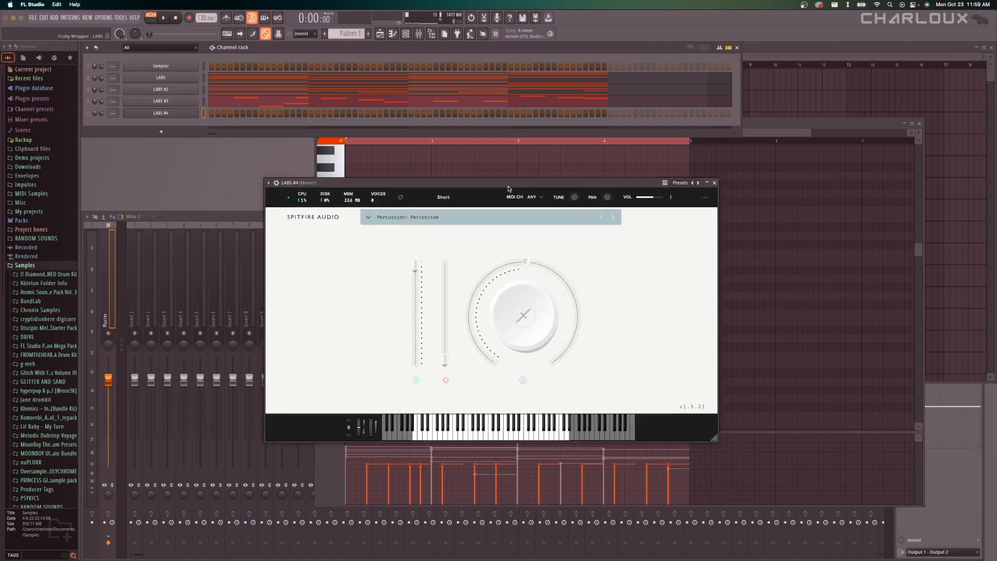
# Load the Tape Piano: Felt Cassette preset from the Piano category in LABS #4 and switch its dial to Reverb.
pyautogui.click(431, 216)
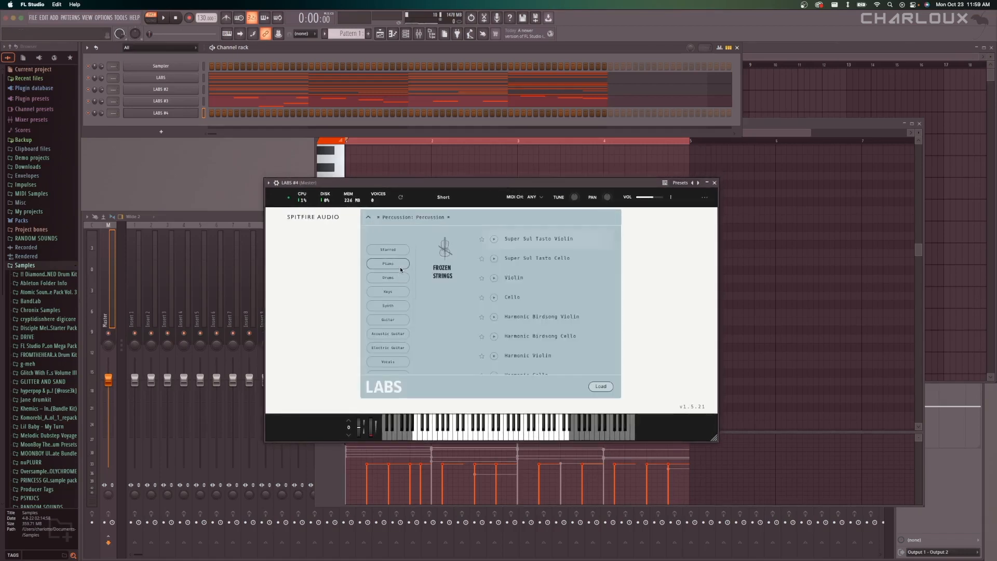
pyautogui.click(401, 265)
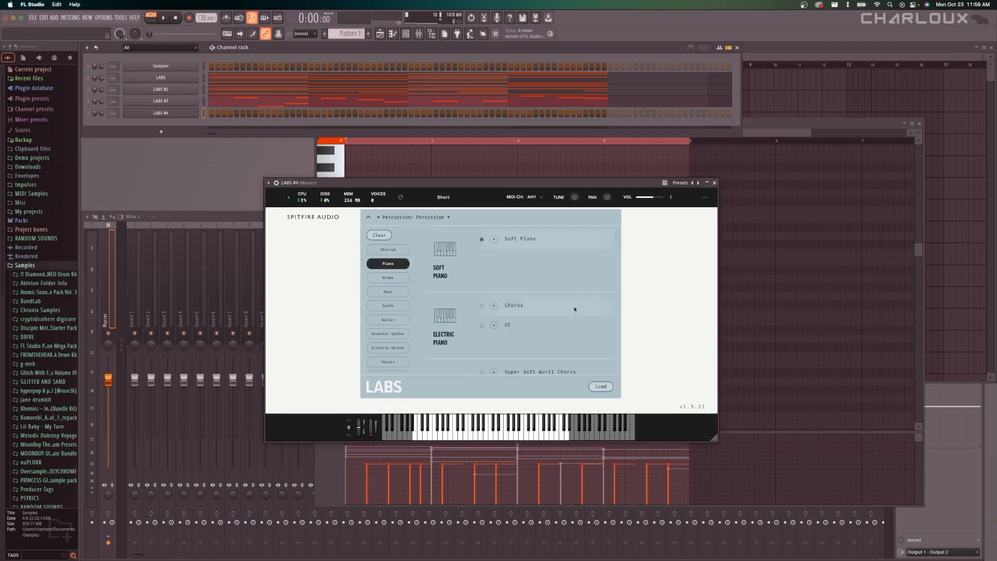
pyautogui.scroll(-8, 575, 309)
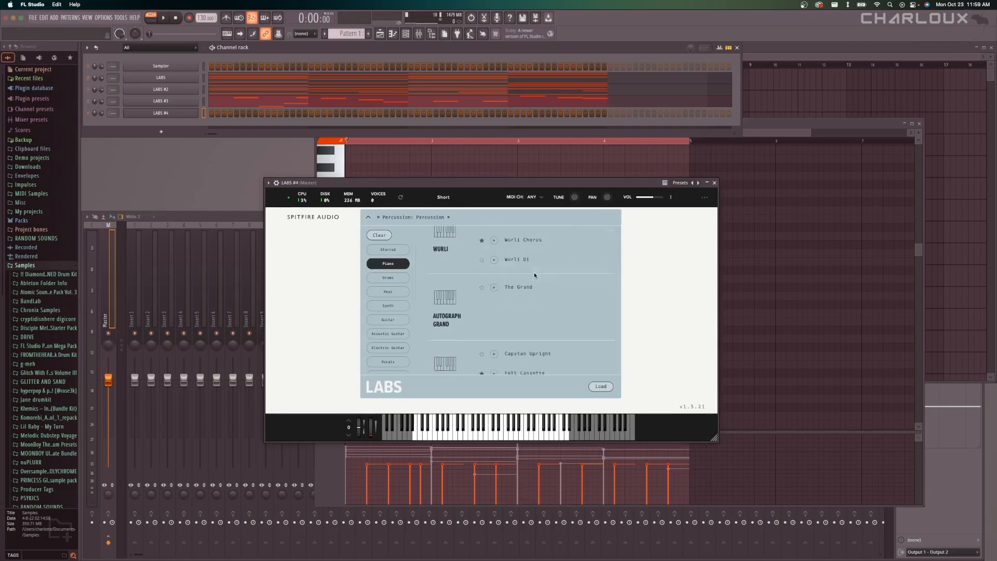
pyautogui.scroll(-4, 534, 272)
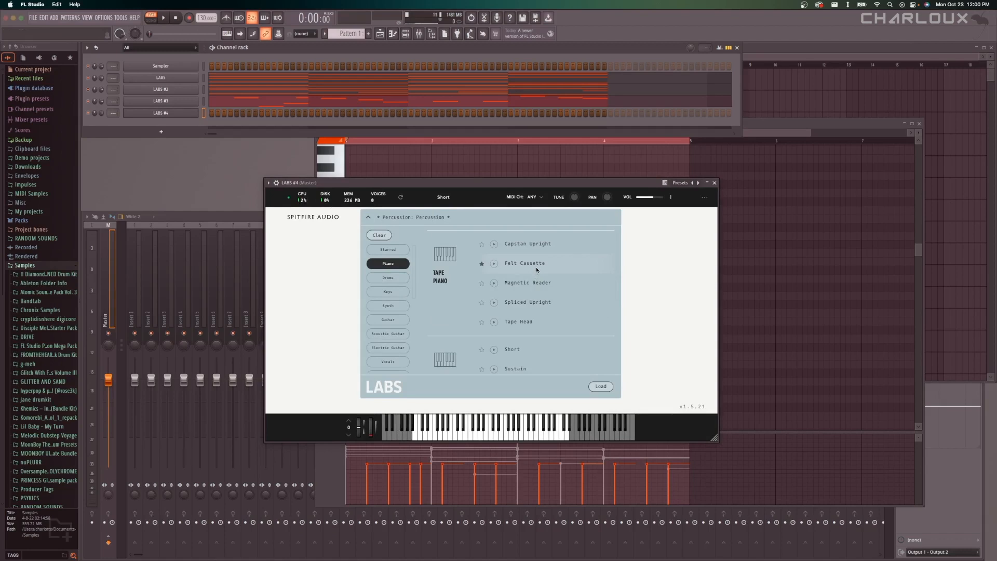
pyautogui.doubleClick(536, 263)
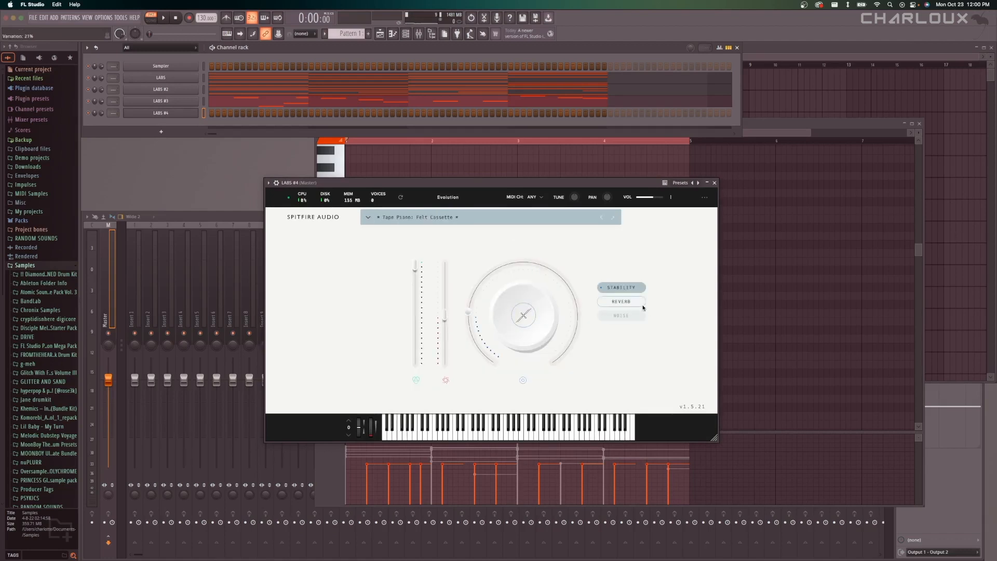
pyautogui.click(642, 303)
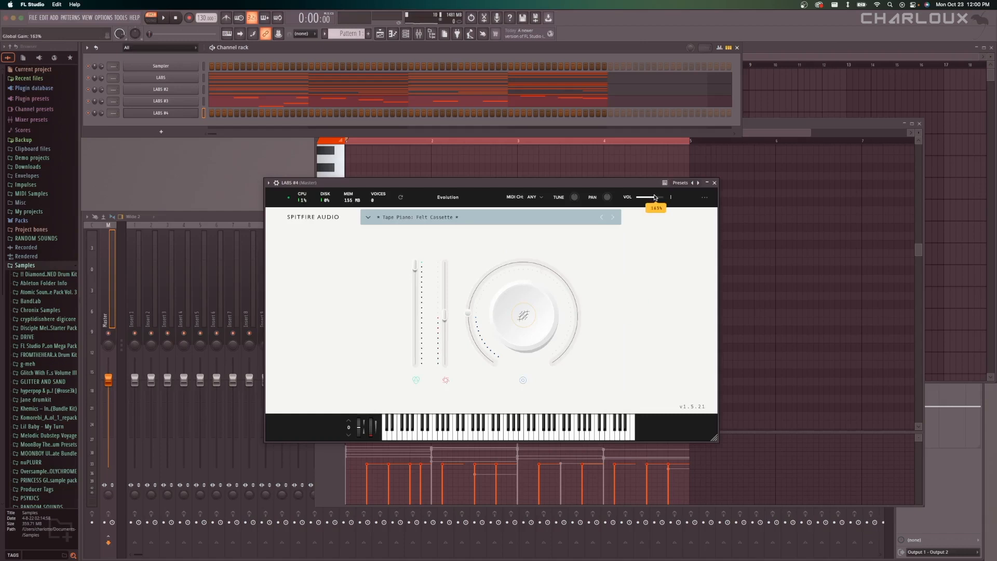
# Close the LABS #4 instrument window and open that channel's piano roll.
pyautogui.click(713, 182)
pyautogui.rightClick(161, 112)
pyautogui.click(271, 139)
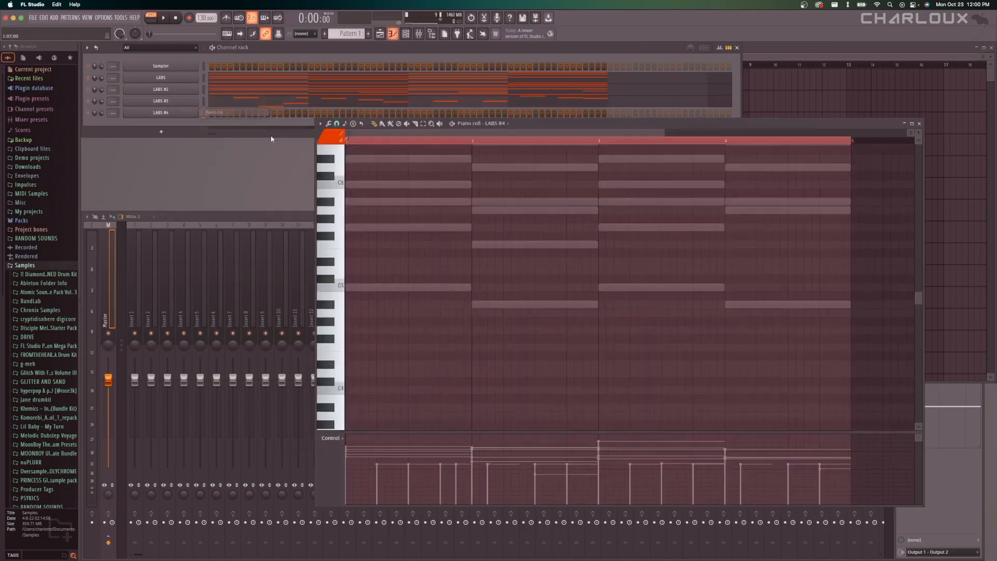
# Draw four one-bar notes in LABS #4 along the lowest chord notes: C5, A#4, C5 and A#4 in bars 1 to 4.
pyautogui.scroll(6, 512, 285)
pyautogui.scroll(-3, 427, 281)
pyautogui.scroll(-3, 499, 229)
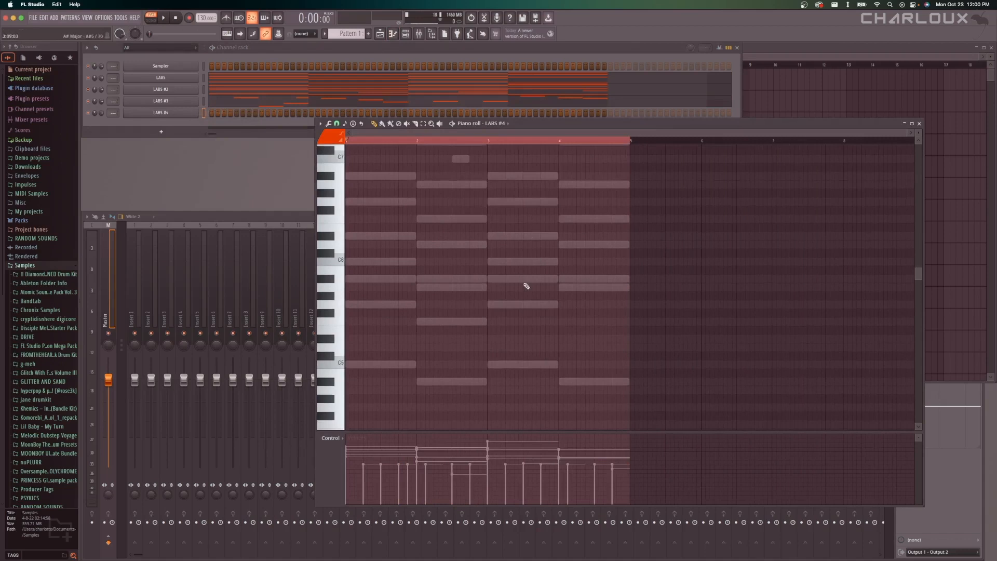
pyautogui.scroll(-3, 515, 310)
pyautogui.moveTo(378, 288); pyautogui.dragTo(415, 288)
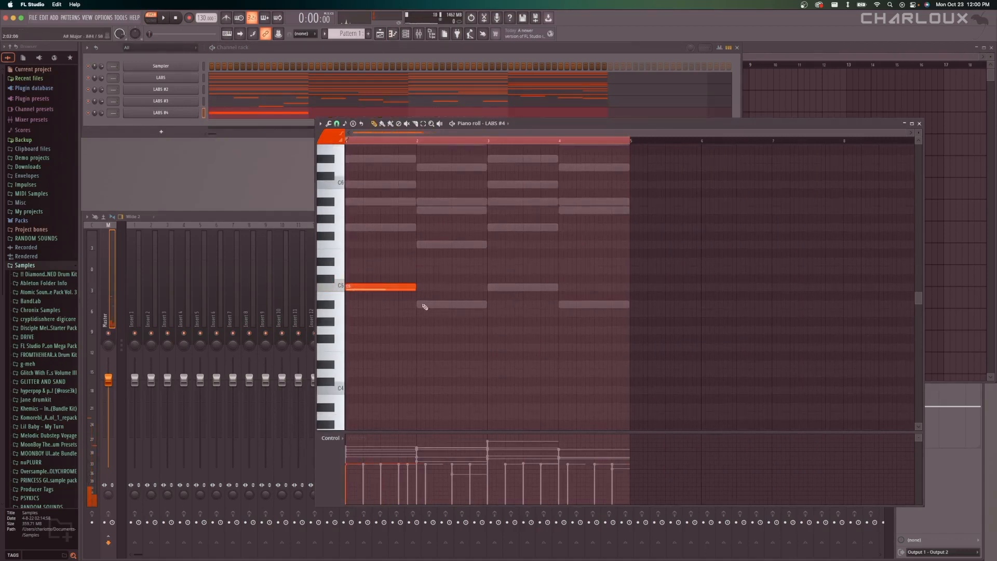
pyautogui.click(421, 304)
pyautogui.click(506, 287)
pyautogui.click(571, 304)
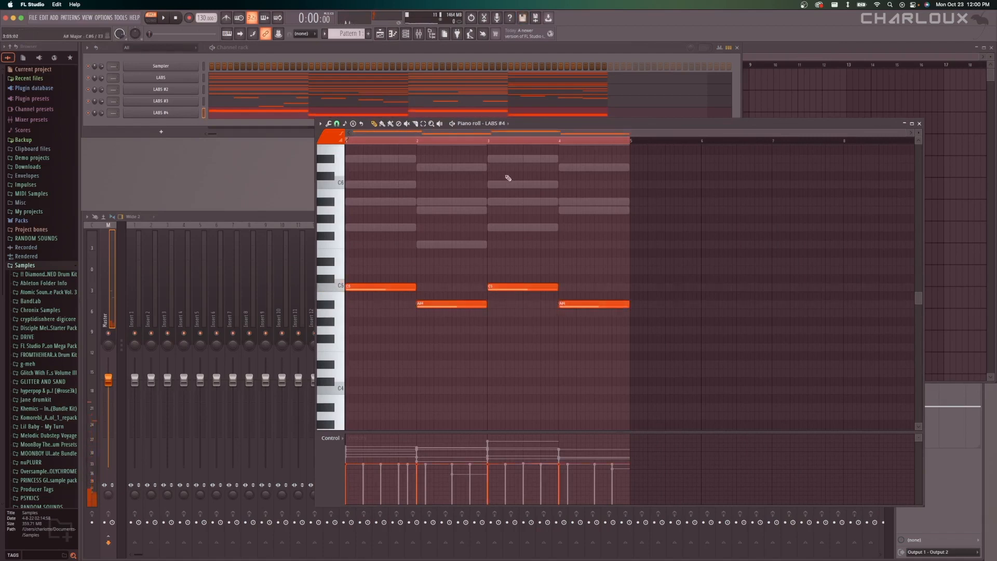
# Select all four LABS #4 notes and raise their velocities to one even level.
pyautogui.scroll(10, 481, 312)
pyautogui.scroll(-12, 481, 311)
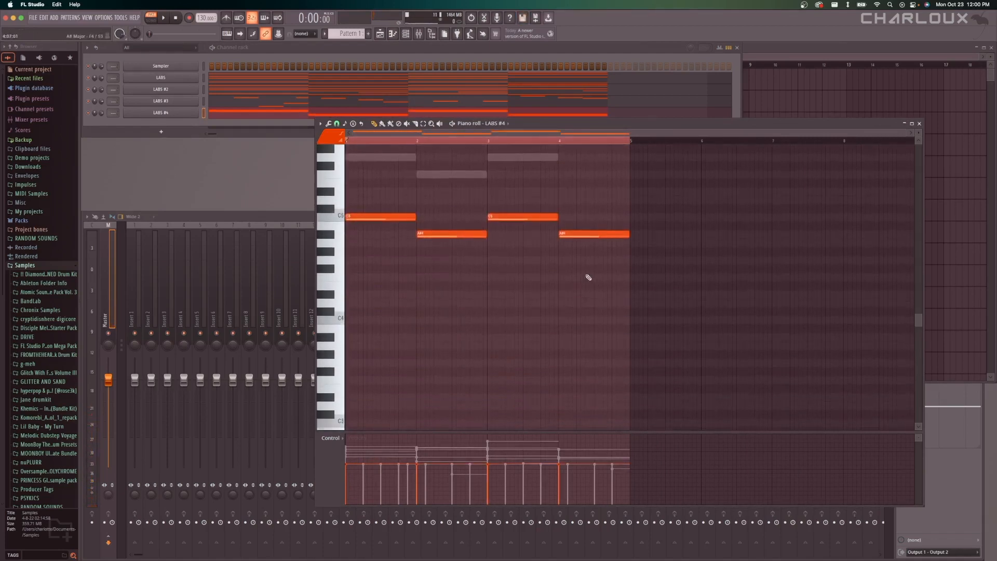
pyautogui.scroll(2, 588, 277)
pyautogui.press('super+a')
pyautogui.moveTo(354, 450); pyautogui.dragTo(576, 450)
pyautogui.click(662, 303)
# Transpose all four LABS #4 notes down two octaves to C3 and A#2, play the start of the pattern and stop.
pyautogui.moveTo(637, 261); pyautogui.dragTo(245, 324)
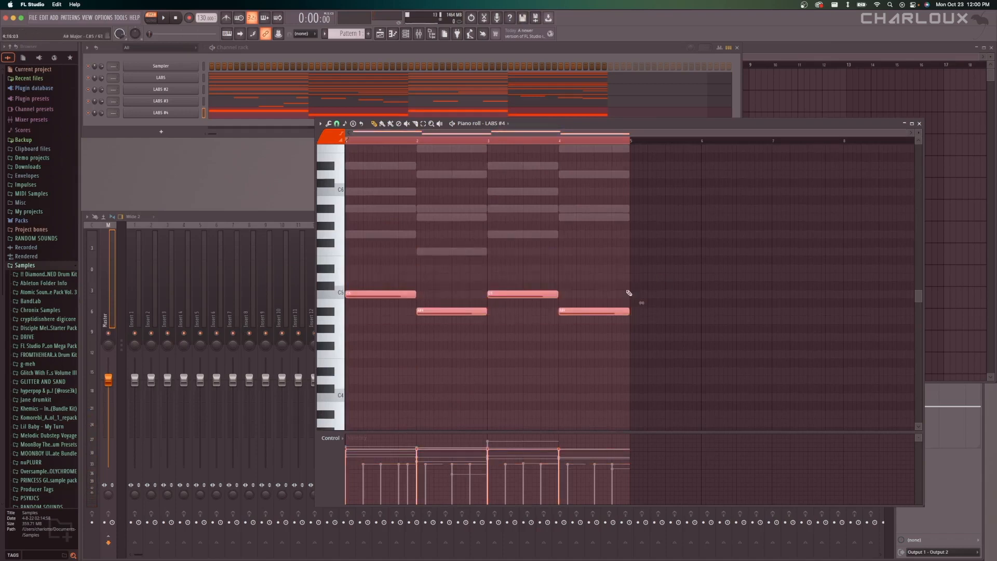
pyautogui.press('super+Down')
pyautogui.press('super+Down')
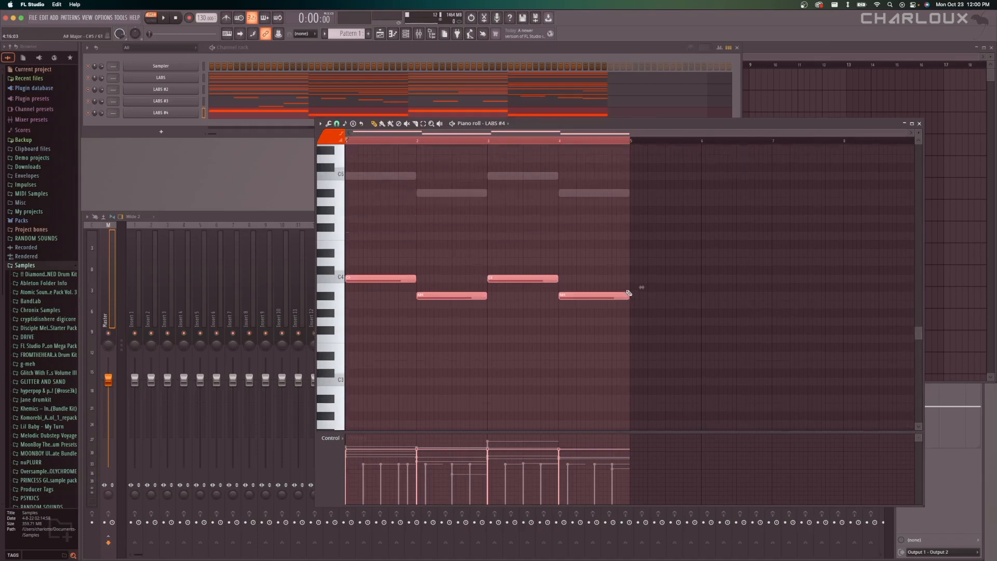
pyautogui.click(532, 249)
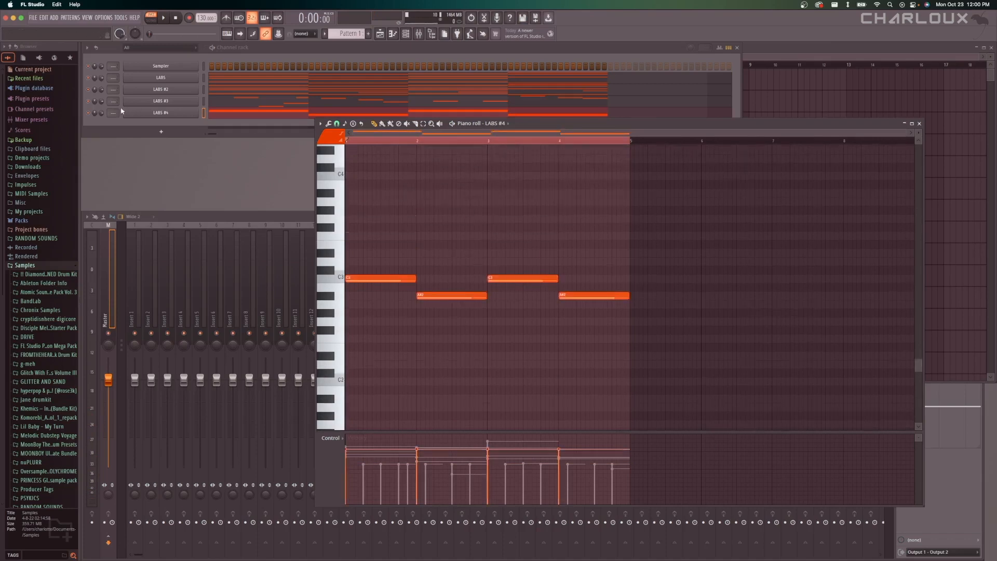
pyautogui.press('space')
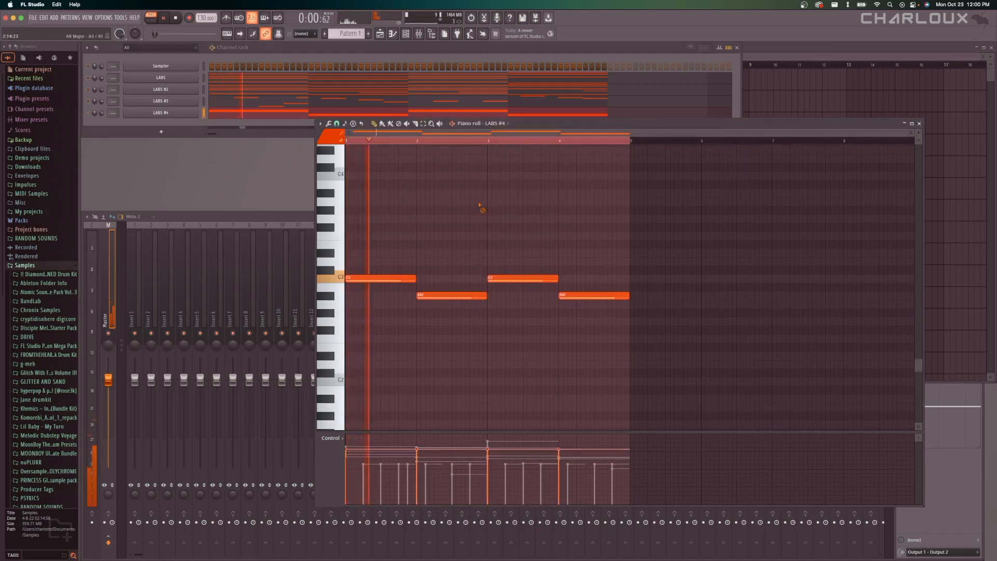
pyautogui.press('space')
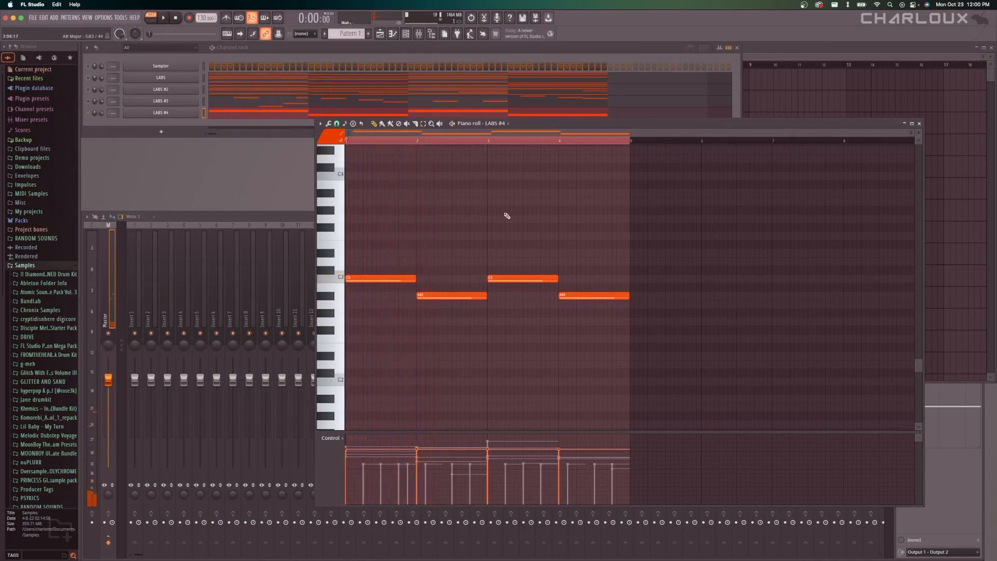
# Transpose all LABS #4 notes down another octave to C2 and A#1 and play the pattern.
pyautogui.hotkey('ctrl', 'a')
pyautogui.hotkey('ctrl', 'Down')
pyautogui.press('space')
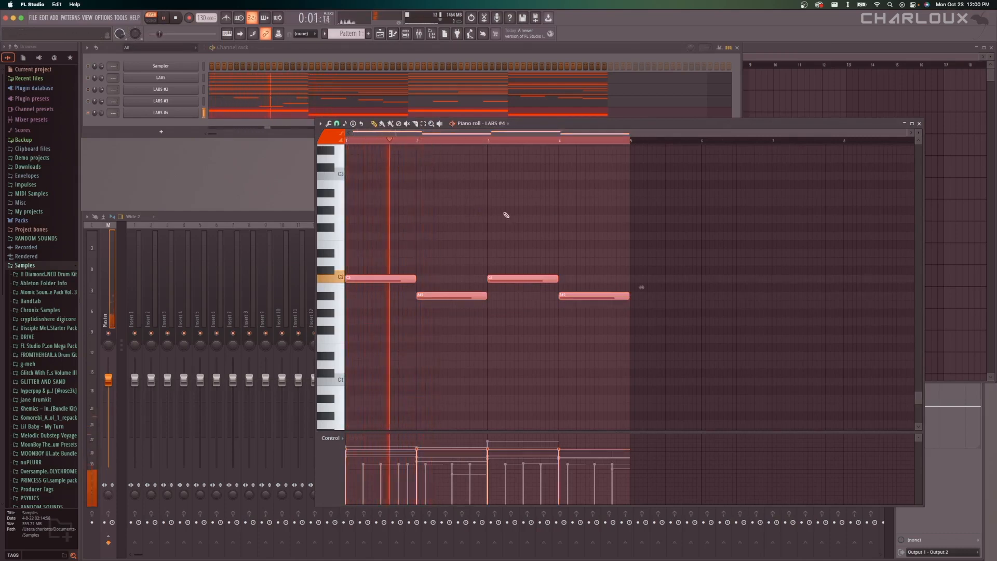
# Stop playback, undo the last octave transposition of the LABS #4 notes, and play the pattern through the third bar.
pyautogui.press('space')
pyautogui.hotkey('ctrl', 'z')
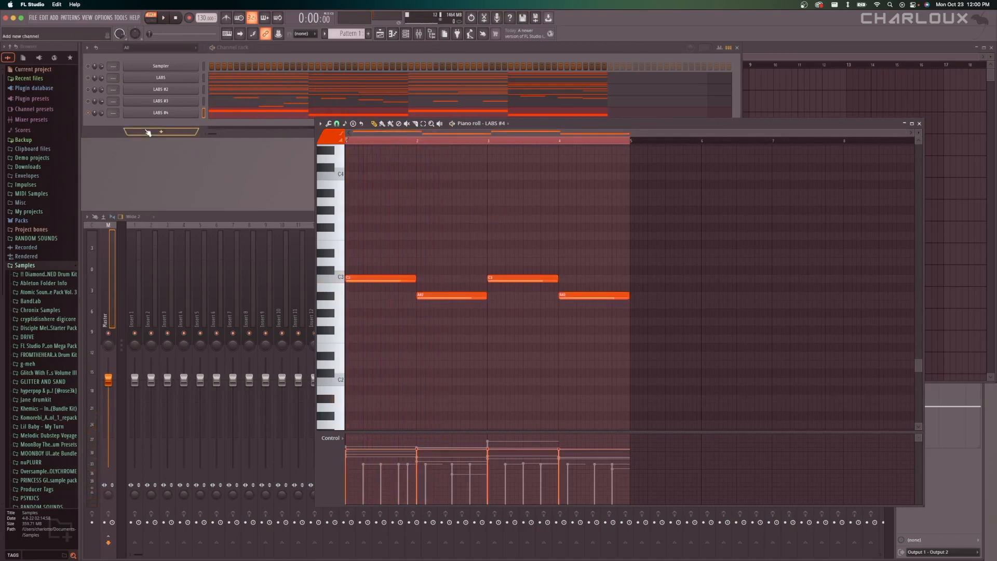
pyautogui.rightClick(88, 113)
pyautogui.click(325, 176)
pyautogui.press('space')
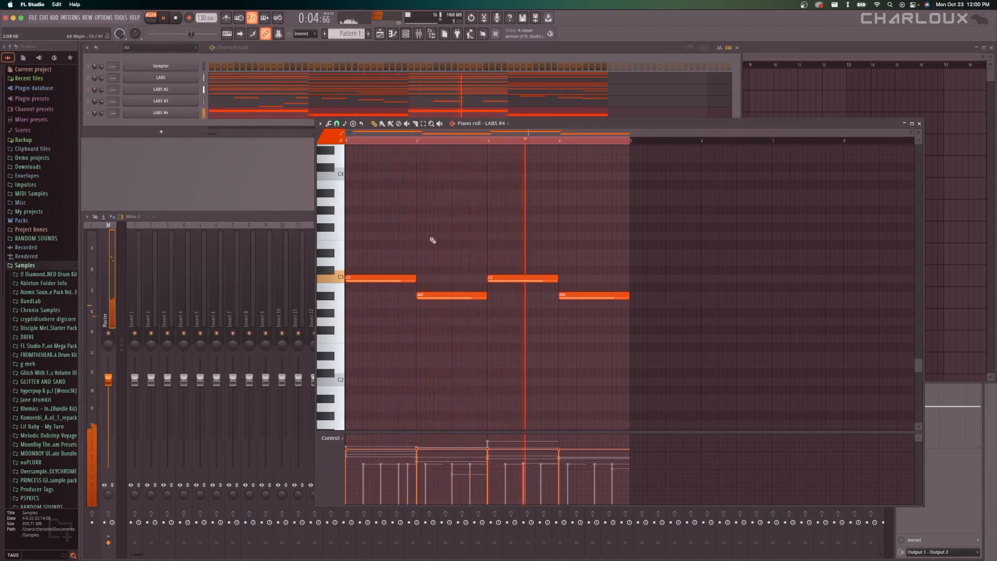
pyautogui.scroll(2, 467, 238)
pyautogui.press('space')
# Shorten the first-bar C3 bass note to 10 steps, add a 6-step C3 note after it, and play the pattern.
pyautogui.scroll(-1, 530, 240)
pyautogui.scroll(4, 356, 229)
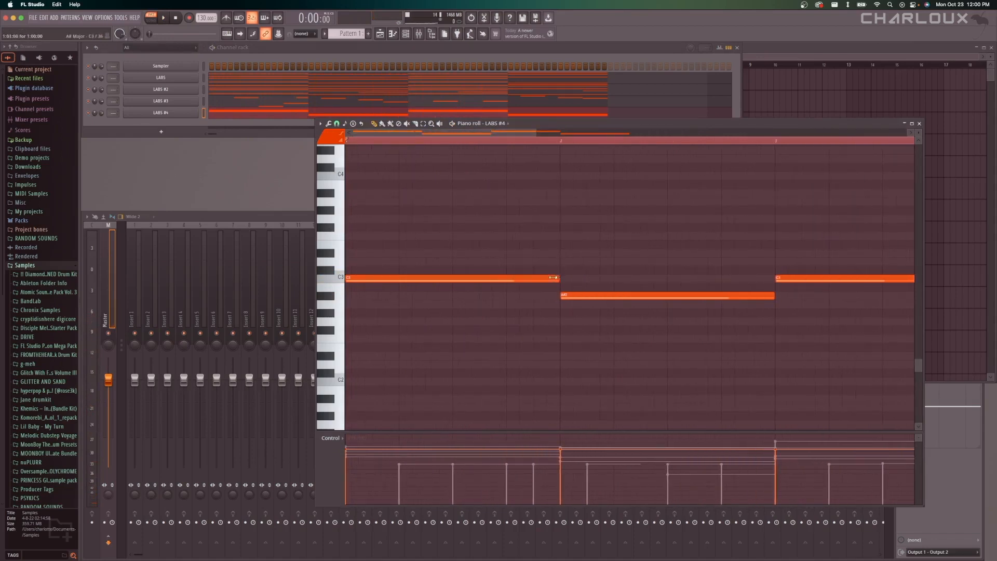
pyautogui.moveTo(558, 279); pyautogui.dragTo(478, 279)
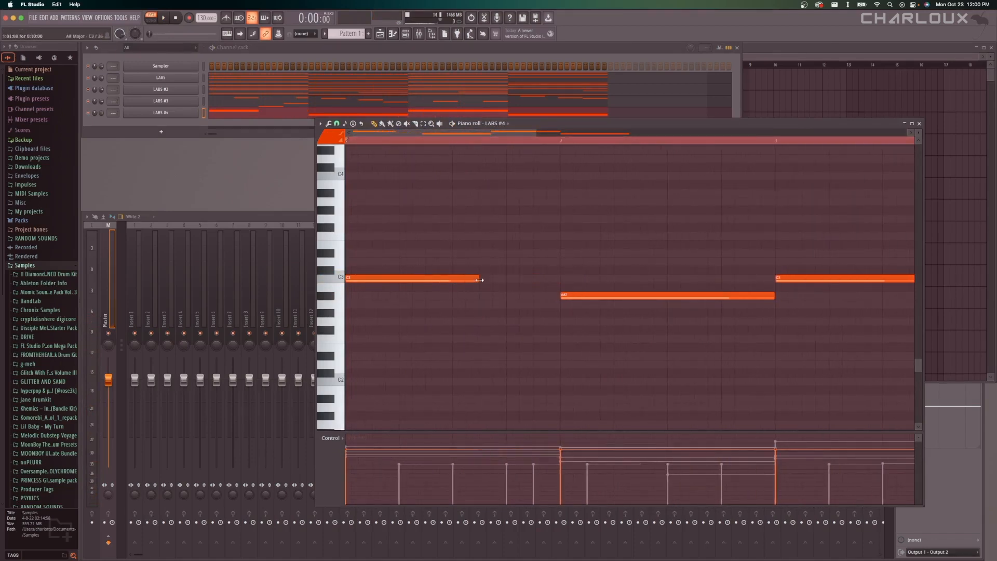
pyautogui.click(486, 279)
pyautogui.moveTo(615, 279); pyautogui.dragTo(551, 279)
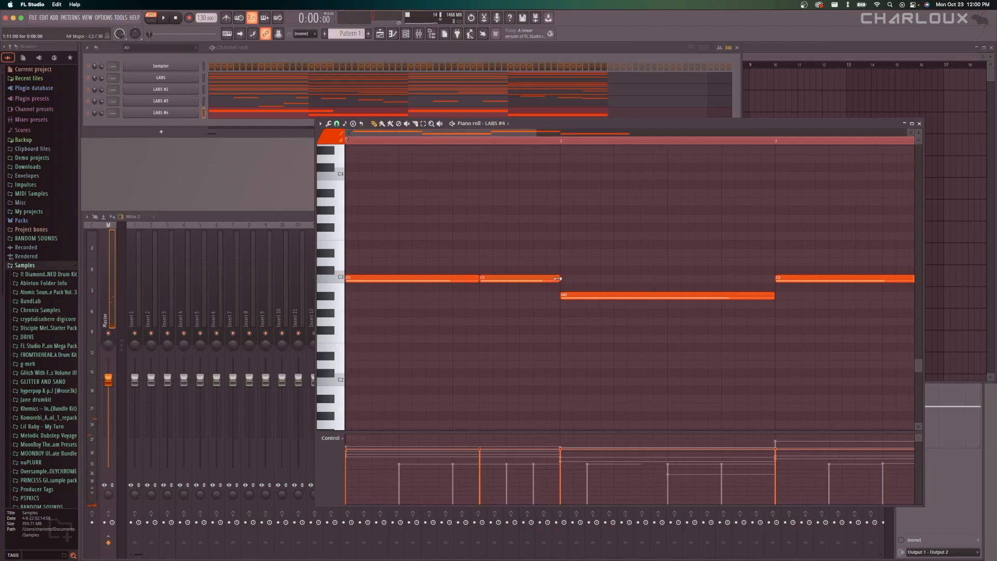
pyautogui.press('space')
pyautogui.scroll(-4, 558, 243)
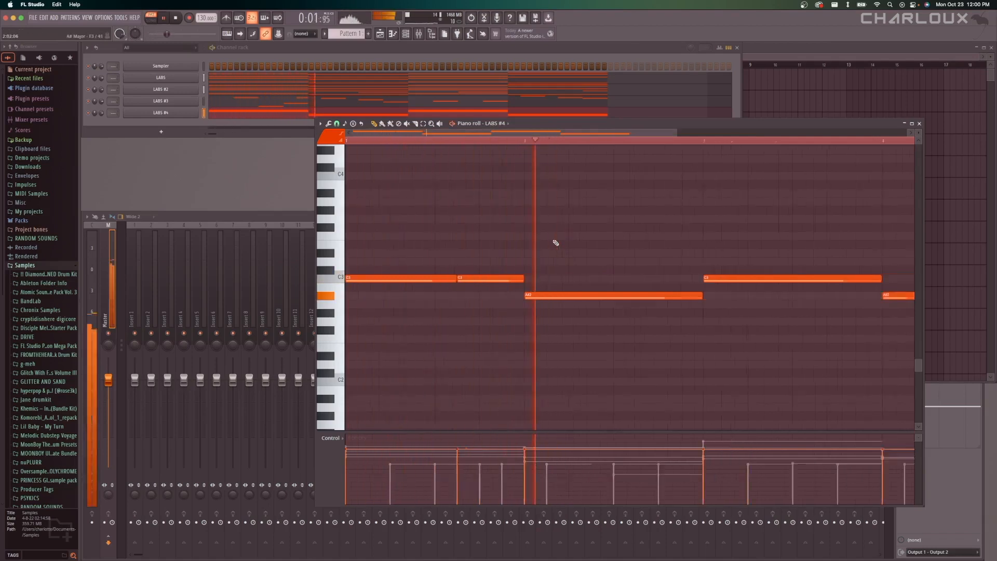
# Split bar 3's bass into a C3 note of about 12 steps and another of about 4 steps, and play the pattern.
pyautogui.moveTo(707, 279); pyautogui.dragTo(669, 279)
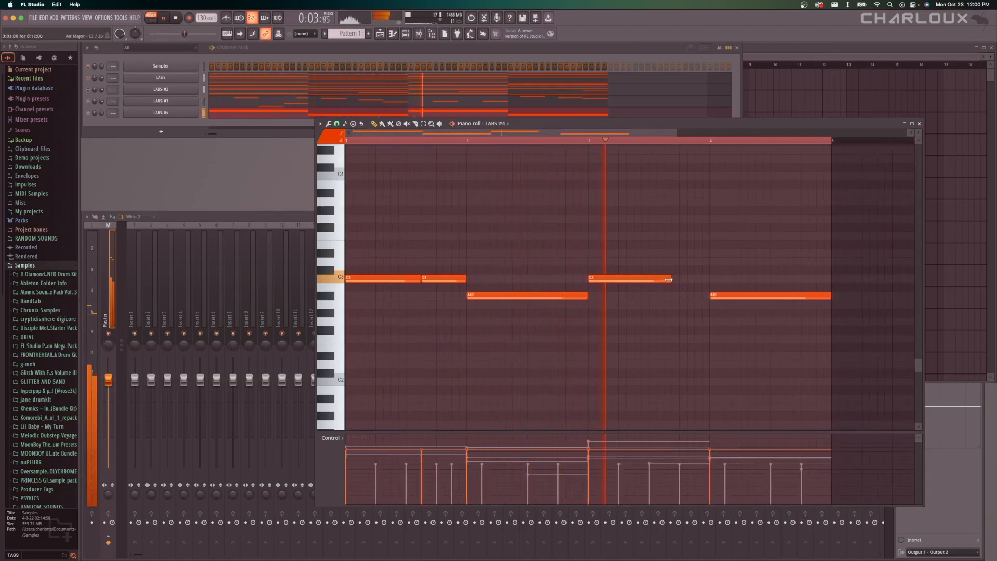
pyautogui.click(681, 279)
pyautogui.press('space')
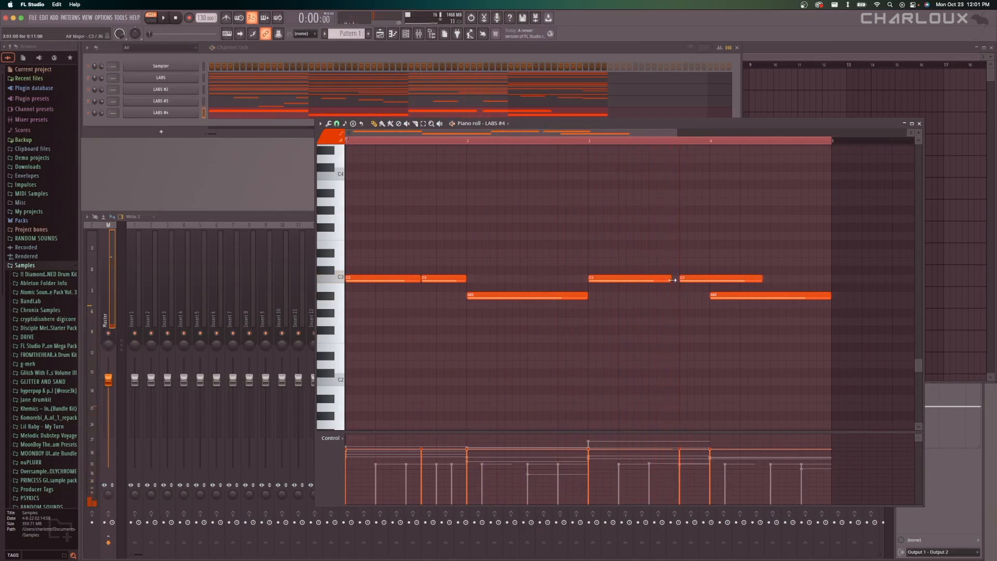
pyautogui.moveTo(762, 279); pyautogui.dragTo(709, 279)
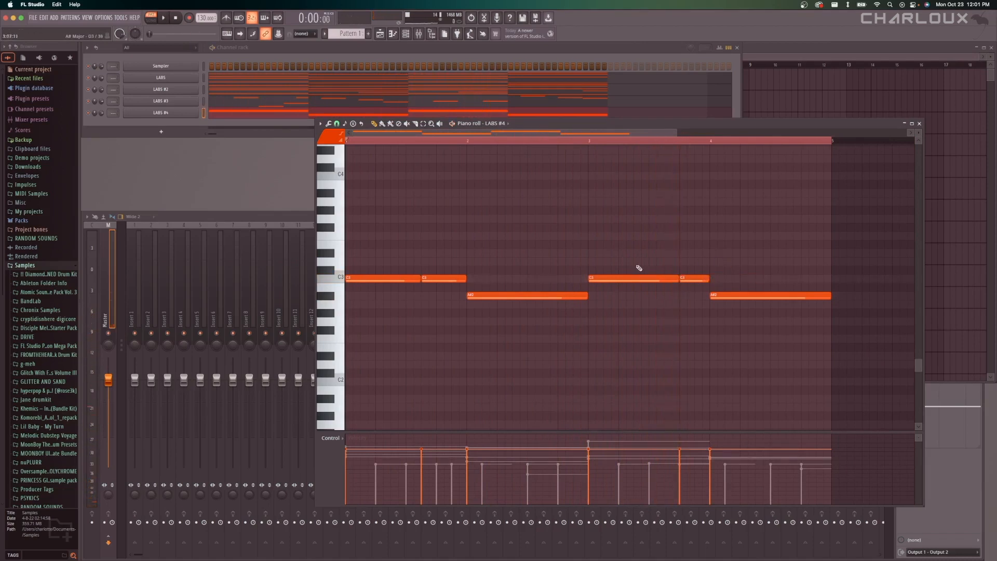
pyautogui.scroll(-3, 556, 249)
pyautogui.press('space')
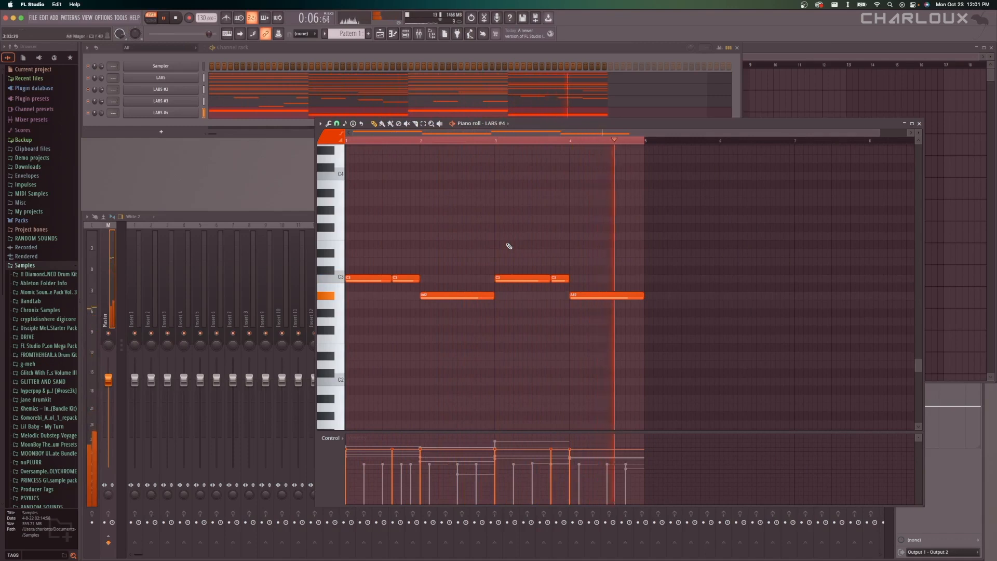
# Split bar 4's bass into an A#2 note of about 10 steps and another of about 6 steps, and play that bar.
pyautogui.click(571, 140)
pyautogui.press('space')
pyautogui.scroll(-4, 625, 242)
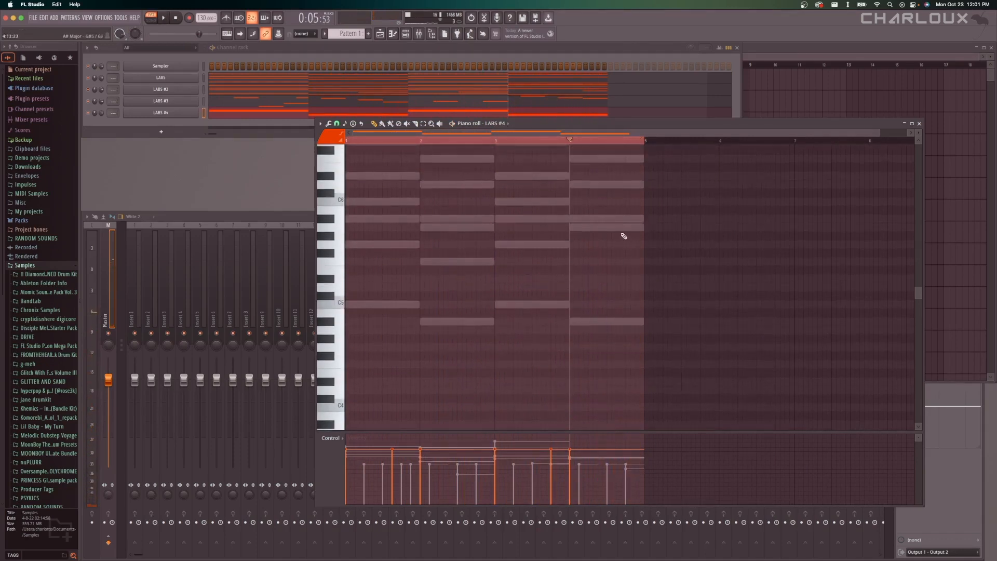
pyautogui.scroll(3, 646, 244)
pyautogui.moveTo(643, 270)
pyautogui.mouseDown()
pyautogui.moveTo(615, 271)
pyautogui.moveTo(644, 271)
pyautogui.mouseUp()
pyautogui.click(620, 270)
pyautogui.press('space')
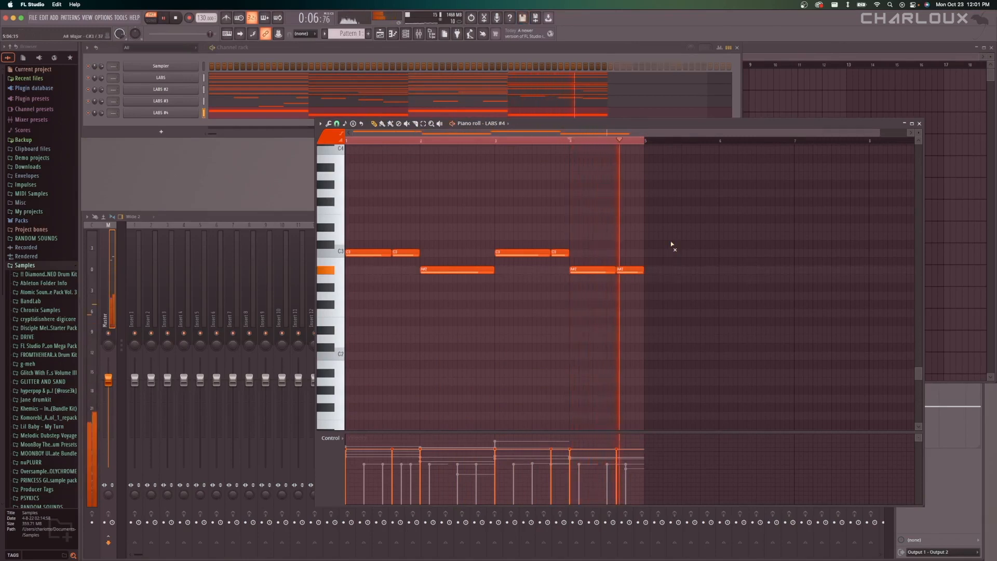
pyautogui.press('space')
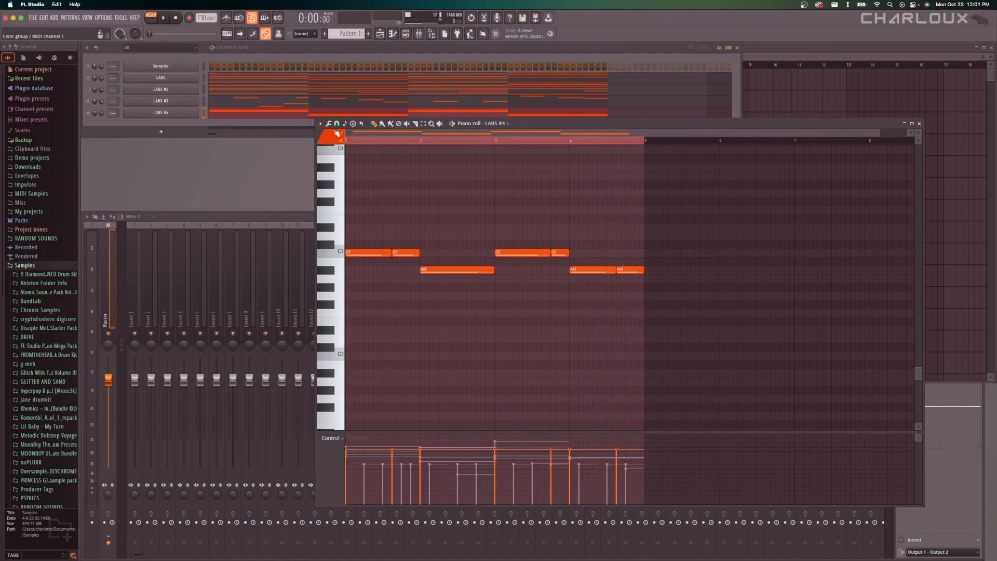
pyautogui.scroll(12, 478, 229)
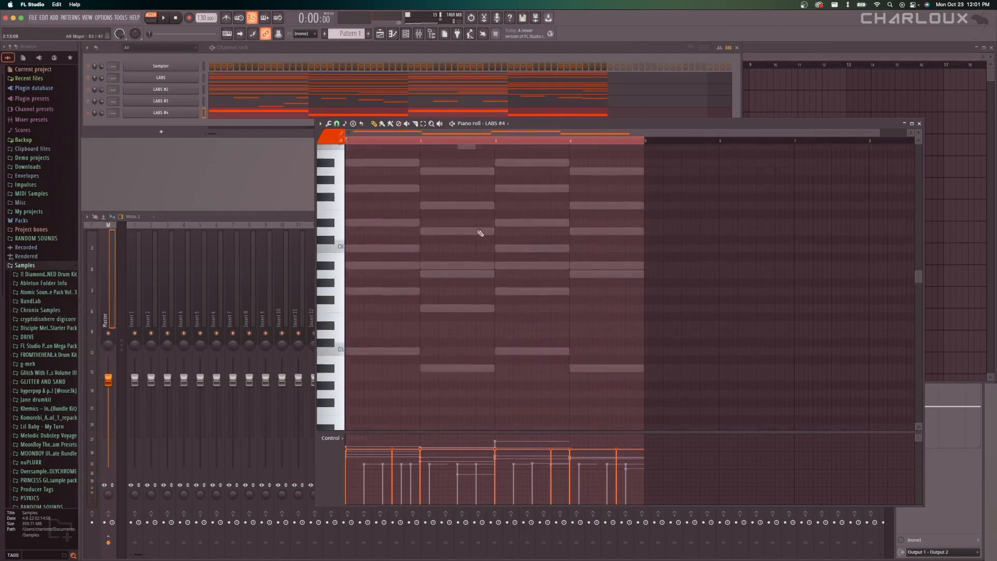
pyautogui.scroll(-12, 480, 234)
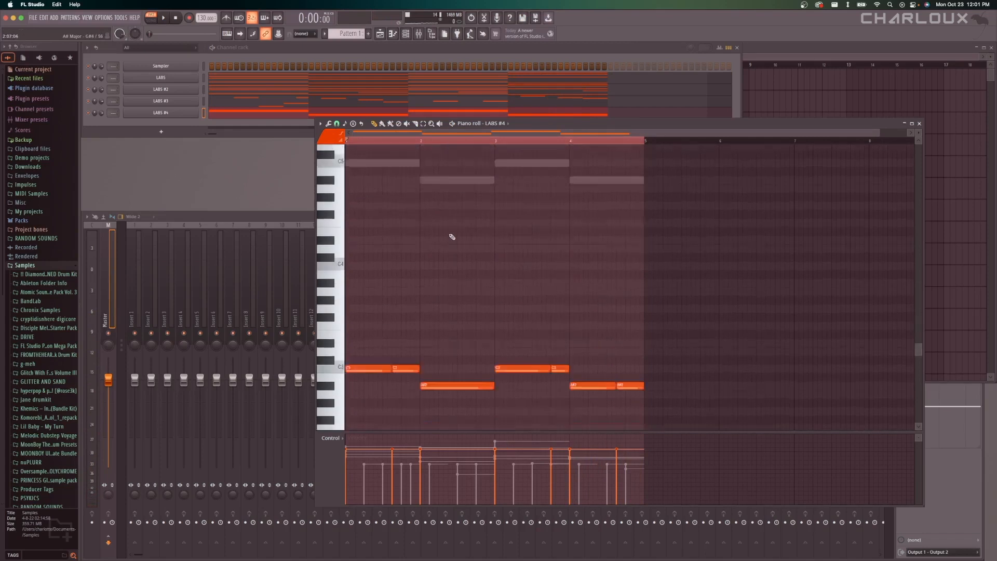
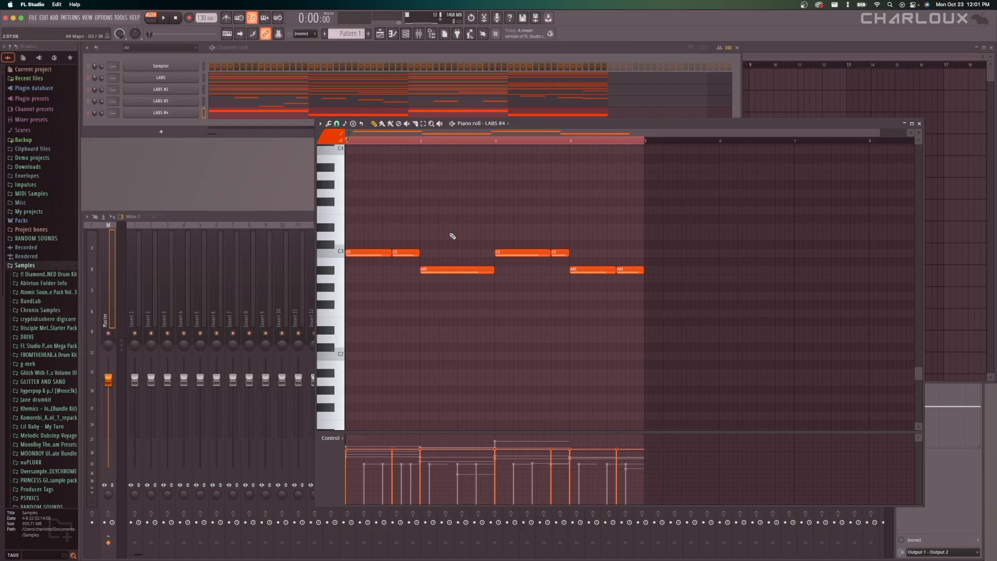
# Play the full pattern and examine the LABS #4 bass notes against the other channels' chord and melody notes.
pyautogui.scroll(5, 457, 218)
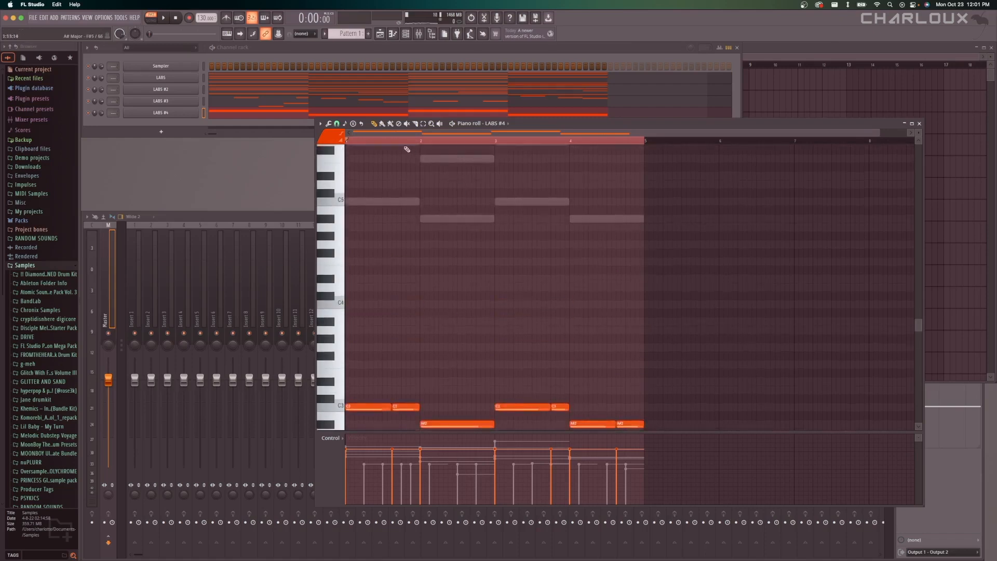
pyautogui.scroll(5, 421, 223)
pyautogui.scroll(2, 420, 233)
pyautogui.press('space')
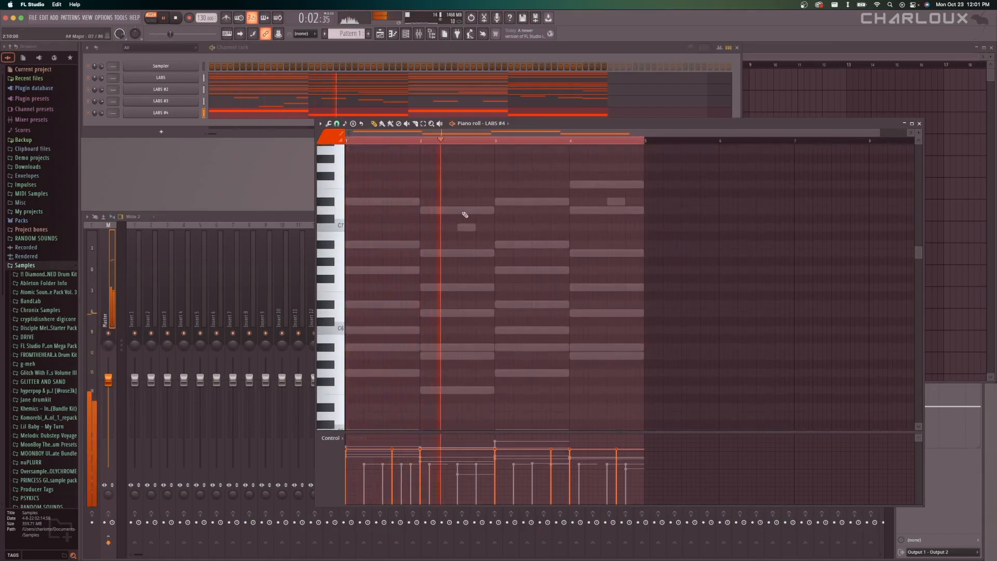
pyautogui.scroll(-5, 465, 214)
pyautogui.scroll(-7, 464, 214)
pyautogui.scroll(5, 477, 223)
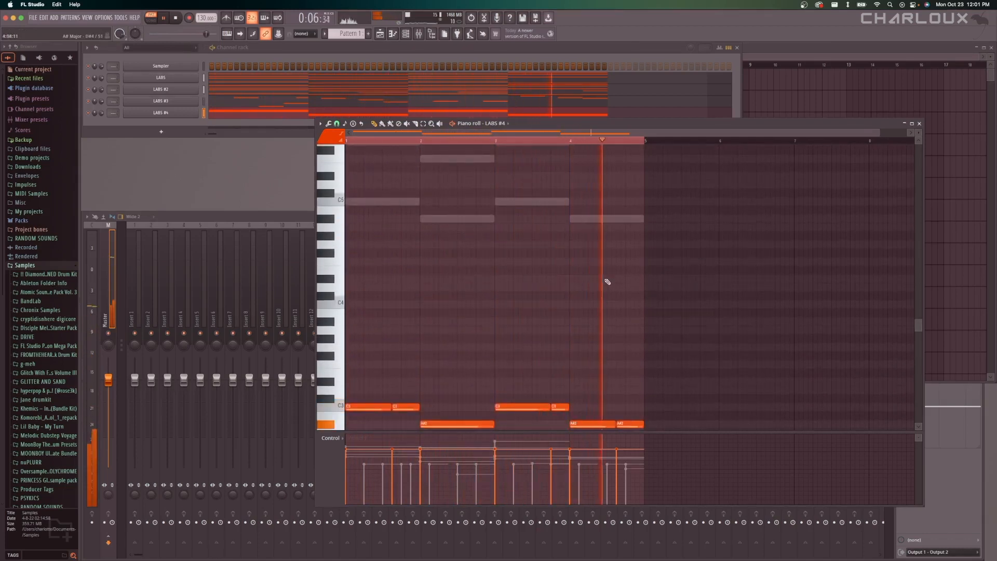
pyautogui.scroll(7, 606, 281)
pyautogui.scroll(3, 607, 281)
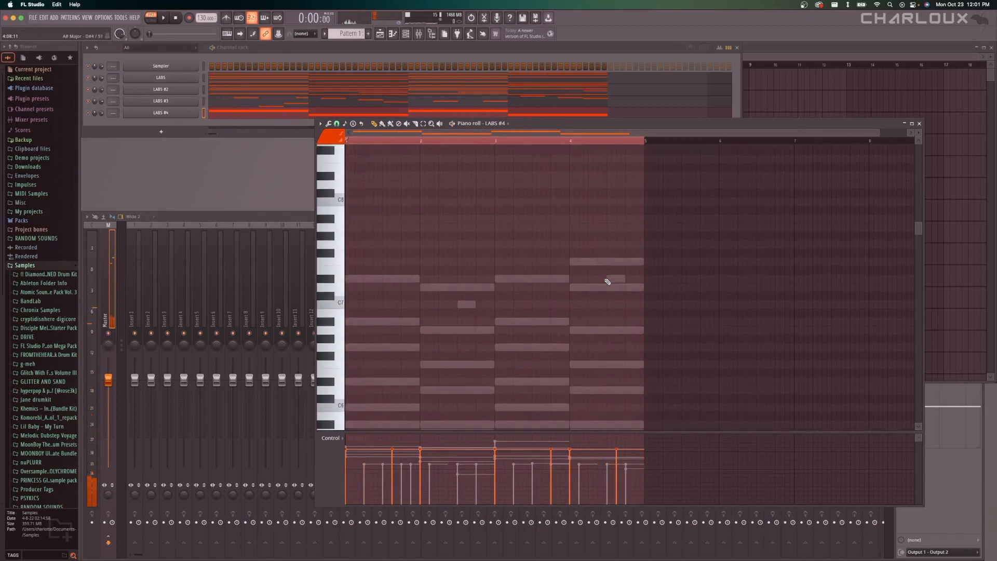
pyautogui.press('space')
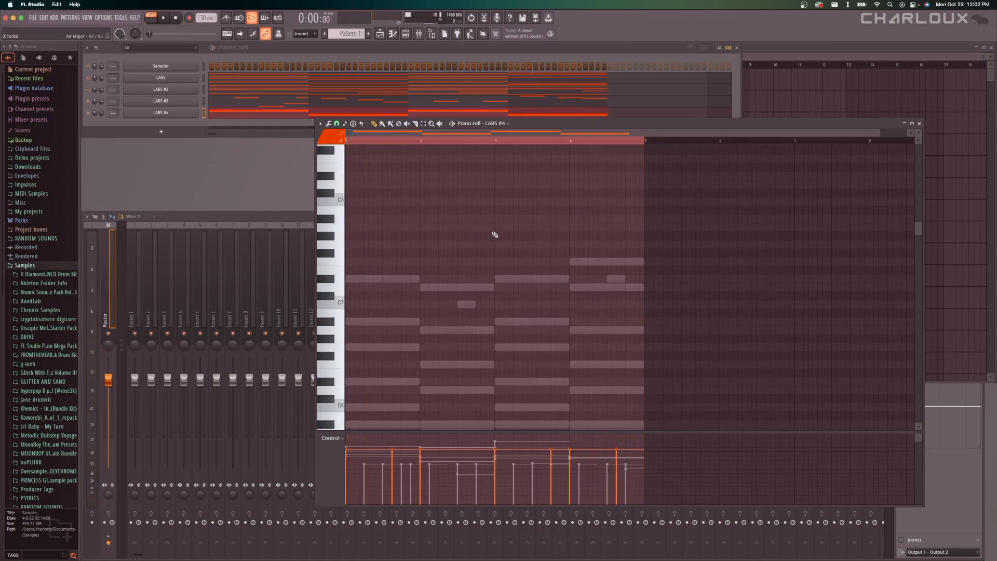
# Place two Pattern 1 clips back to back on Track 1 of the playlist, starting at bars 1 and 5.
pyautogui.click(188, 123)
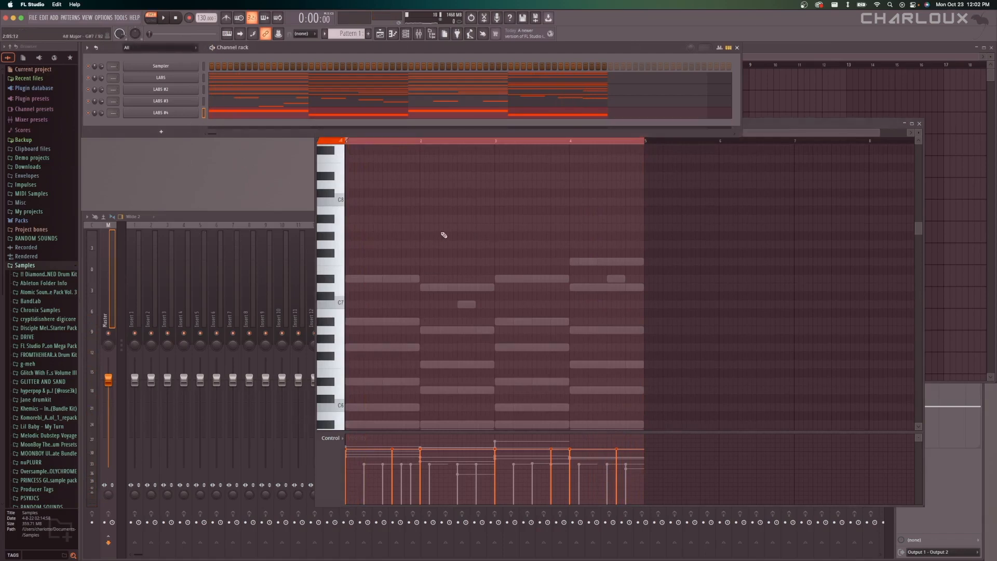
pyautogui.click(380, 34)
pyautogui.click(574, 79)
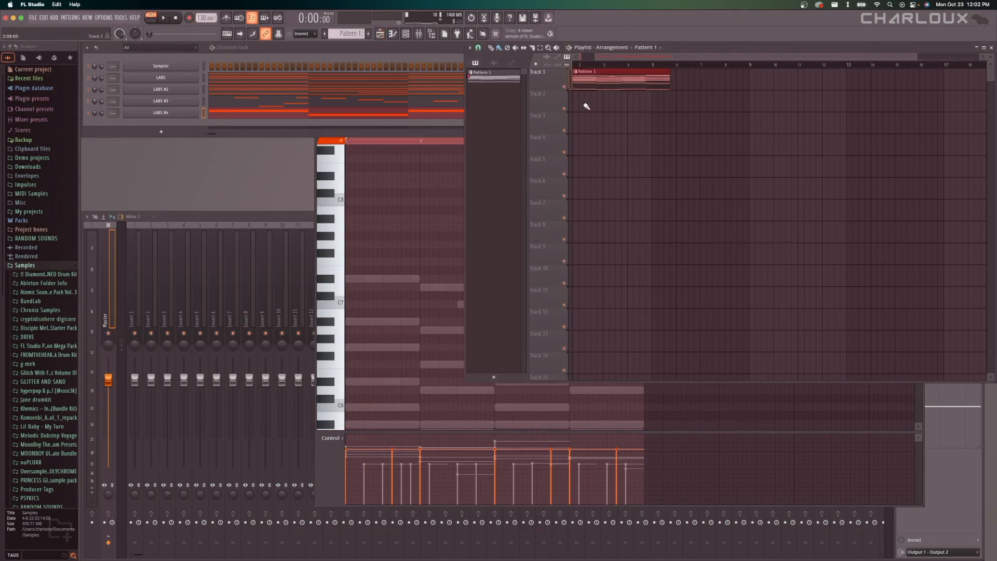
pyautogui.scroll(-2, 586, 106)
pyautogui.moveTo(632, 82); pyautogui.dragTo(615, 82)
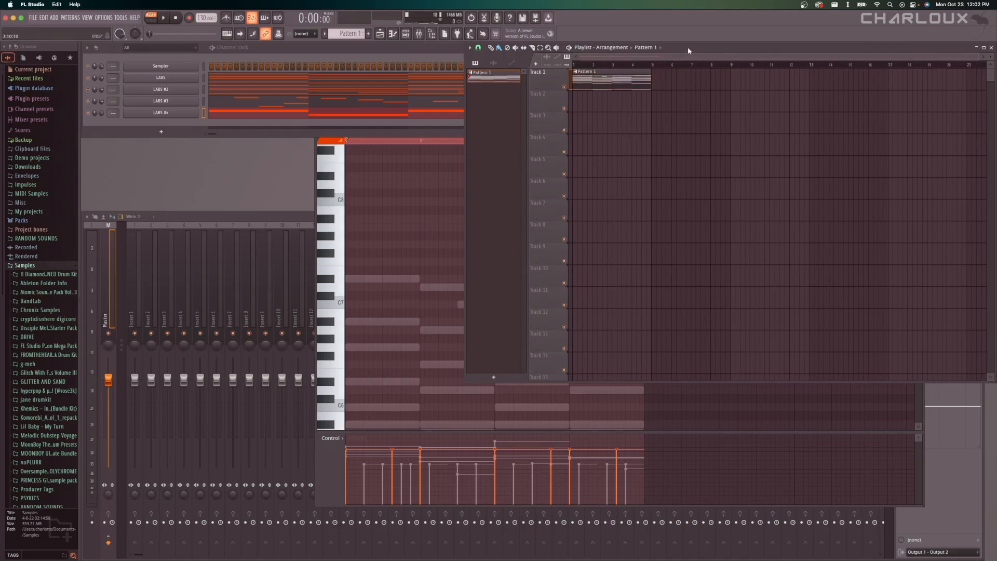
pyautogui.click(656, 80)
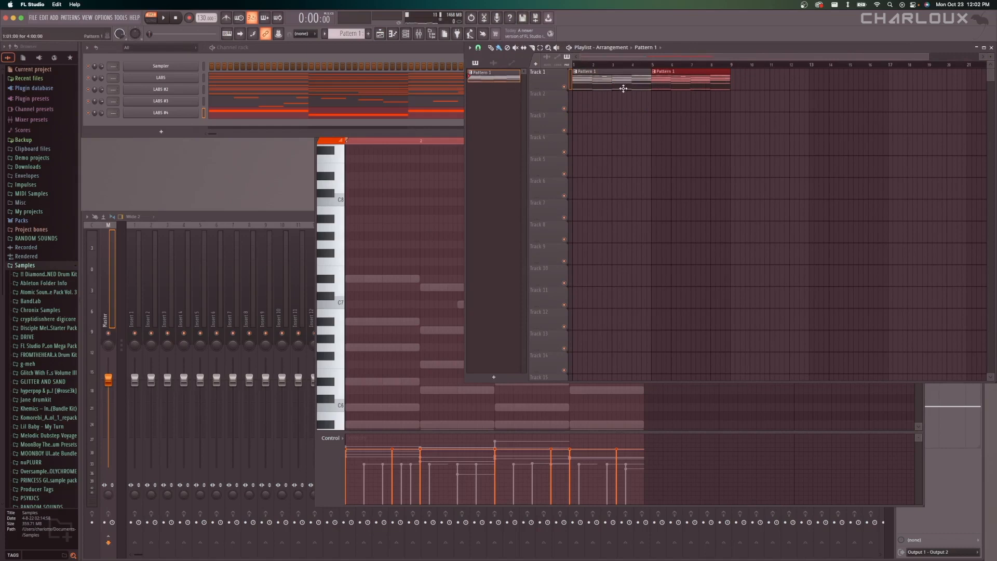
# Delete the first Pattern 1 clip from Track 1, undo the deletion, and clear the selection.
pyautogui.rightClick(602, 79)
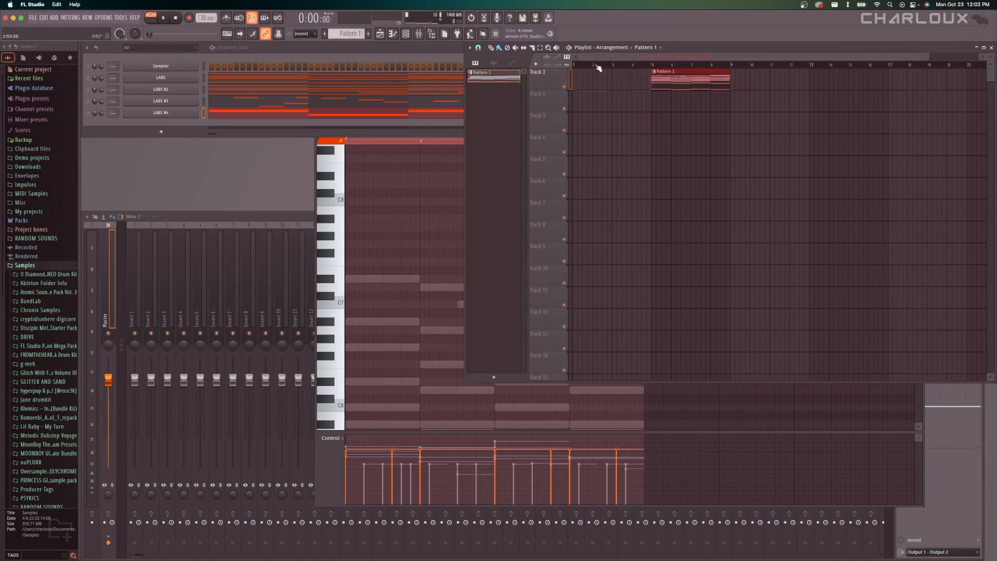
pyautogui.press('super+z')
pyautogui.press('super+d')
# Play the Pattern 1 clips from the start of the playlist for a few bars and stop playback.
pyautogui.moveTo(597, 64); pyautogui.dragTo(536, 70)
pyautogui.press('space')
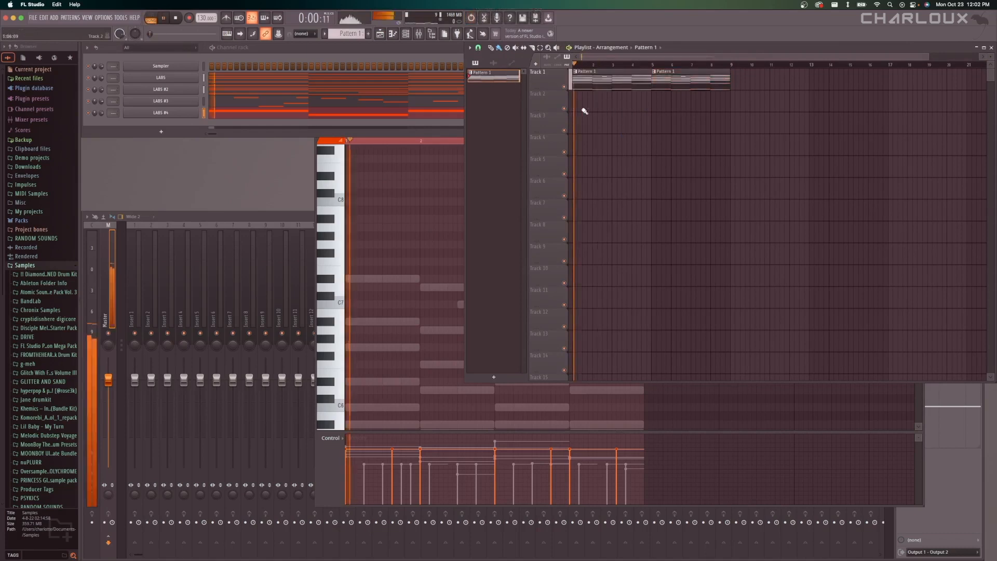
pyautogui.scroll(3, 594, 100)
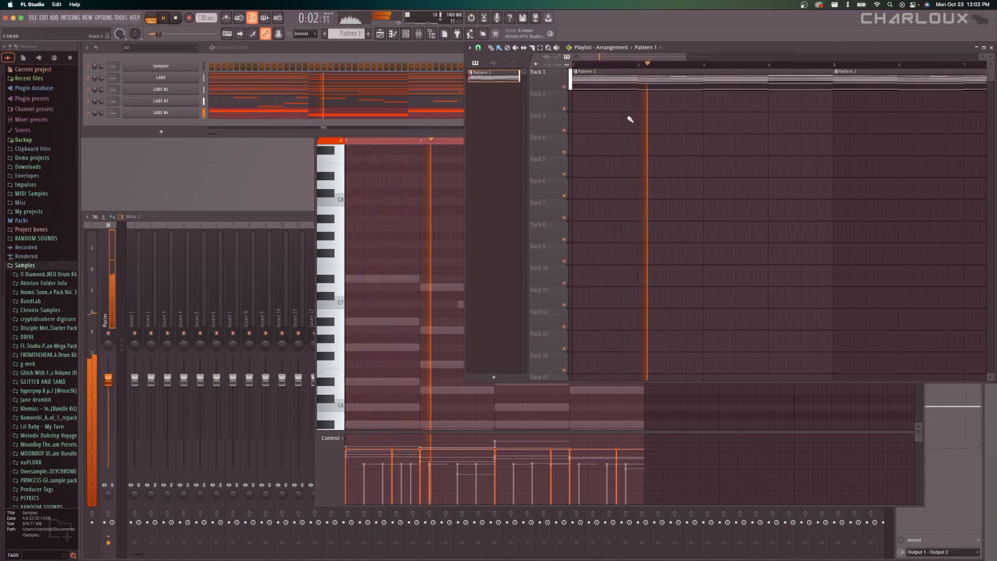
pyautogui.scroll(-3, 629, 115)
pyautogui.press('space')
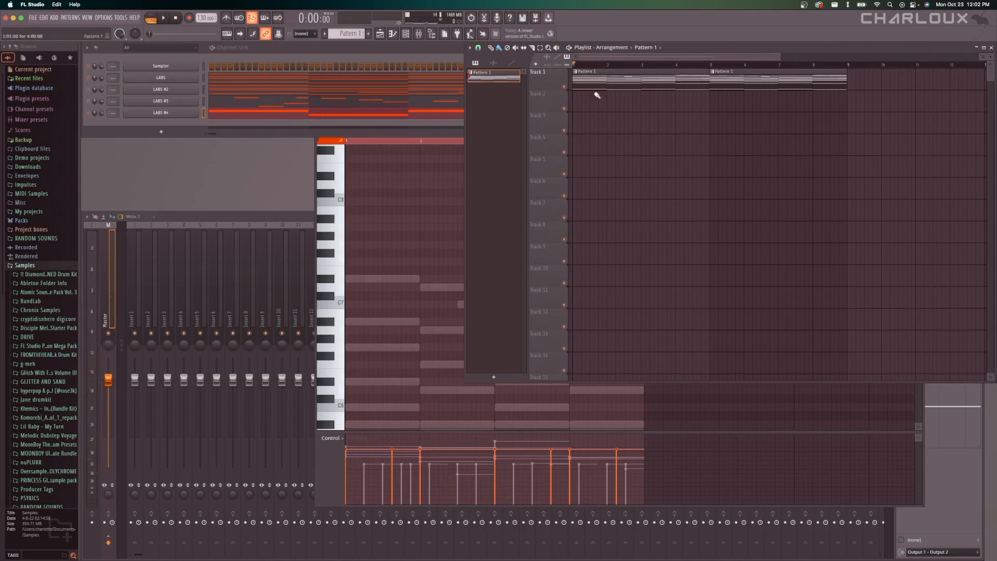
# Delete the second Pattern 1 clip, paint repeated clips along Track 1 from bar 5, and erase those from bar 9 onward.
pyautogui.scroll(2, 619, 100)
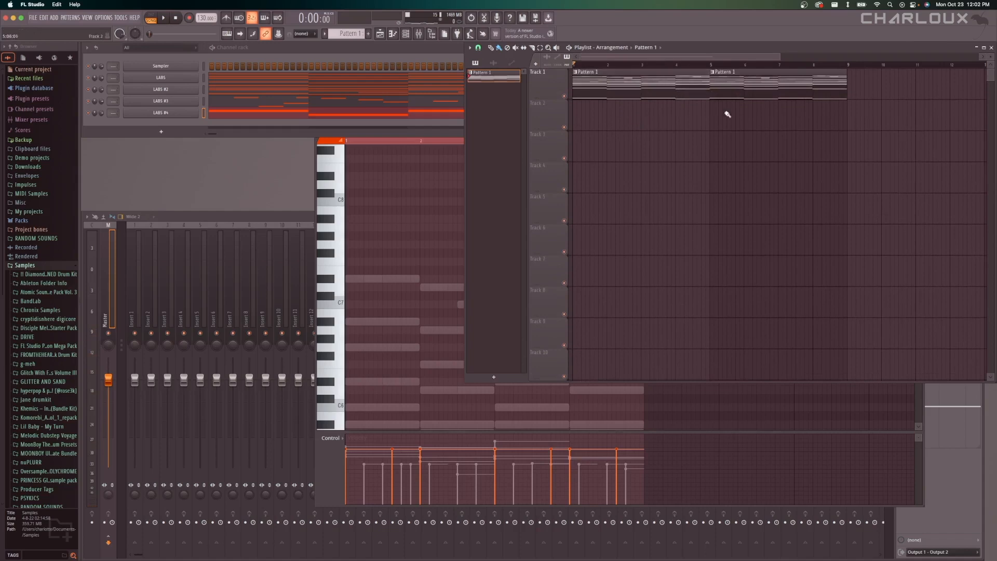
pyautogui.rightClick(726, 91)
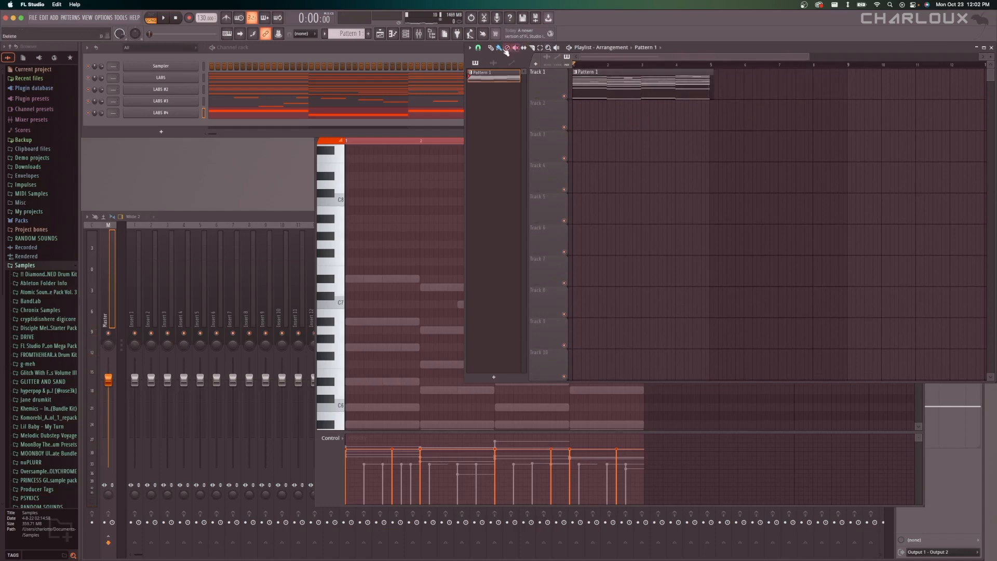
pyautogui.scroll(-2, 668, 86)
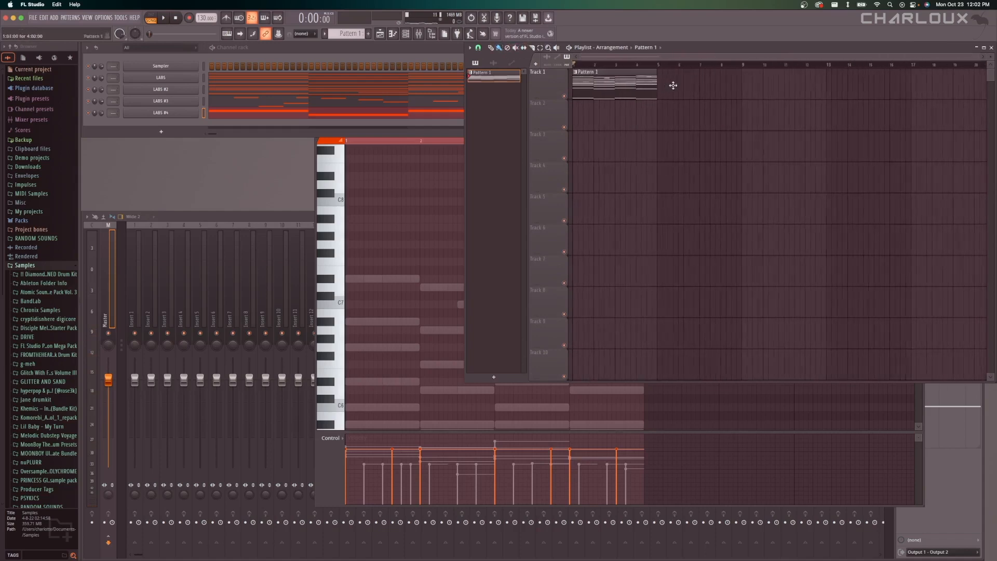
pyautogui.click(659, 87)
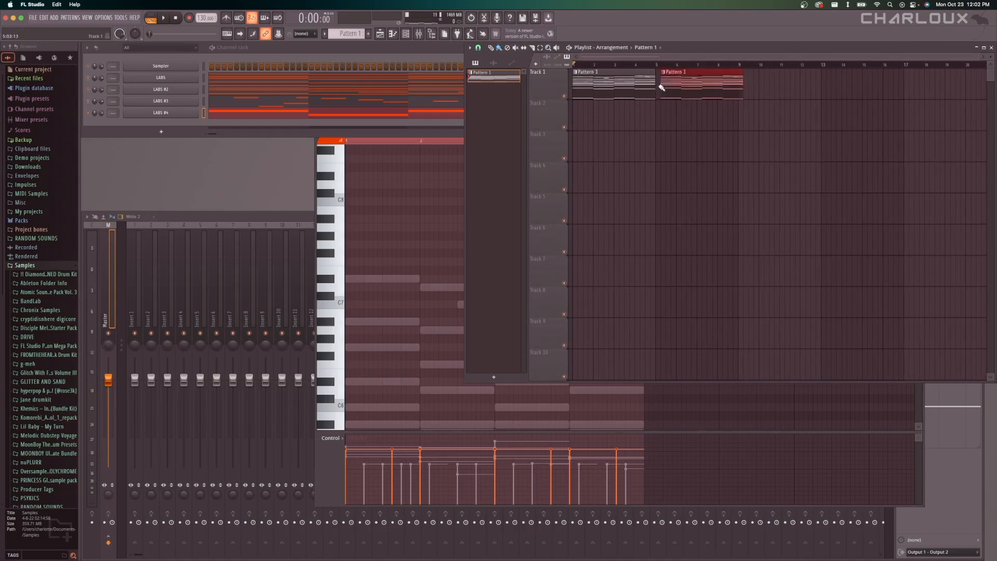
pyautogui.click(743, 86)
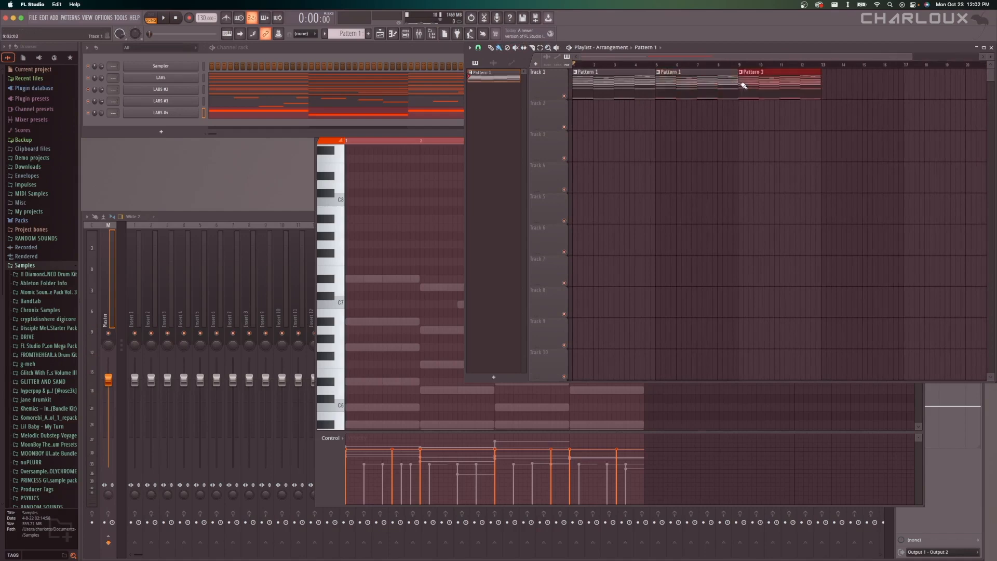
pyautogui.moveTo(773, 87); pyautogui.dragTo(936, 98)
pyautogui.rightClick(937, 98)
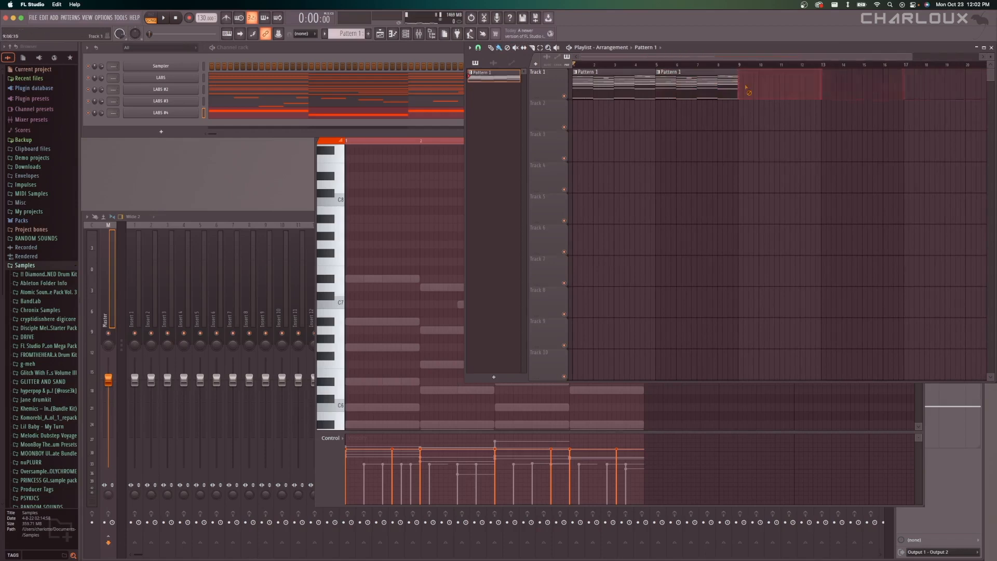
# Place a single Pattern 1 clip at bar 5 on Track 1, directly after the first clip, with the Draw tool.
pyautogui.click(575, 85)
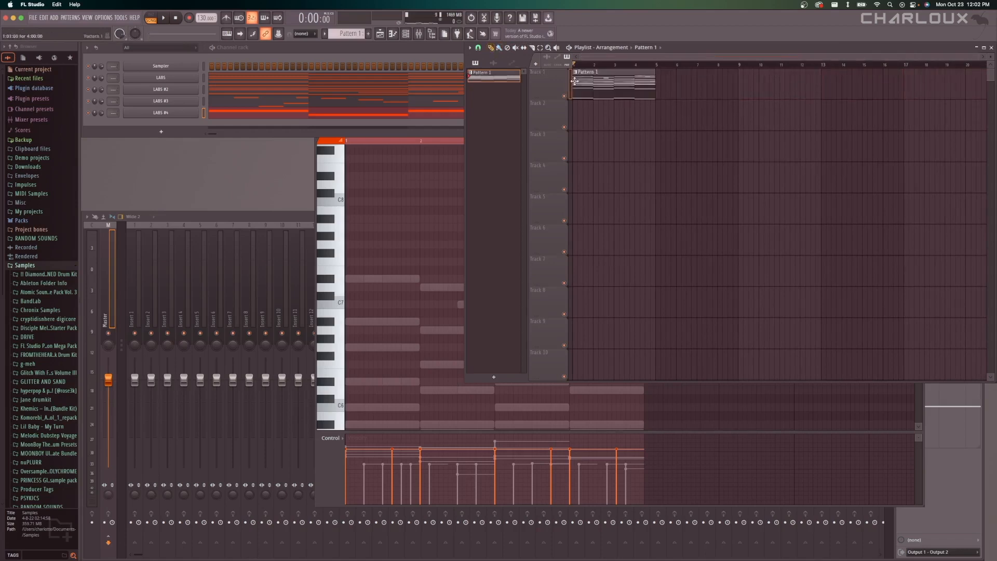
pyautogui.click(665, 86)
pyautogui.moveTo(665, 87); pyautogui.dragTo(656, 86)
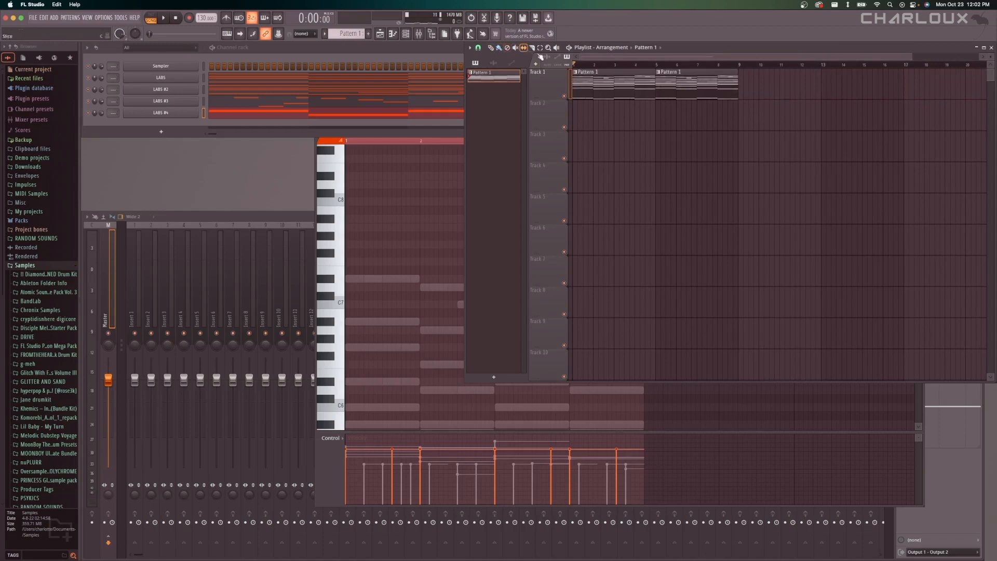
# Slice the first Pattern 1 clip at bar 3, trim the start of its second piece, and undo both edits.
pyautogui.moveTo(625, 83)
pyautogui.mouseDown()
pyautogui.moveTo(603, 83)
pyautogui.moveTo(628, 84)
pyautogui.mouseUp()
pyautogui.click(532, 48)
pyautogui.moveTo(618, 106)
pyautogui.mouseDown()
pyautogui.moveTo(614, 78)
pyautogui.moveTo(629, 85)
pyautogui.mouseUp()
pyautogui.click(490, 48)
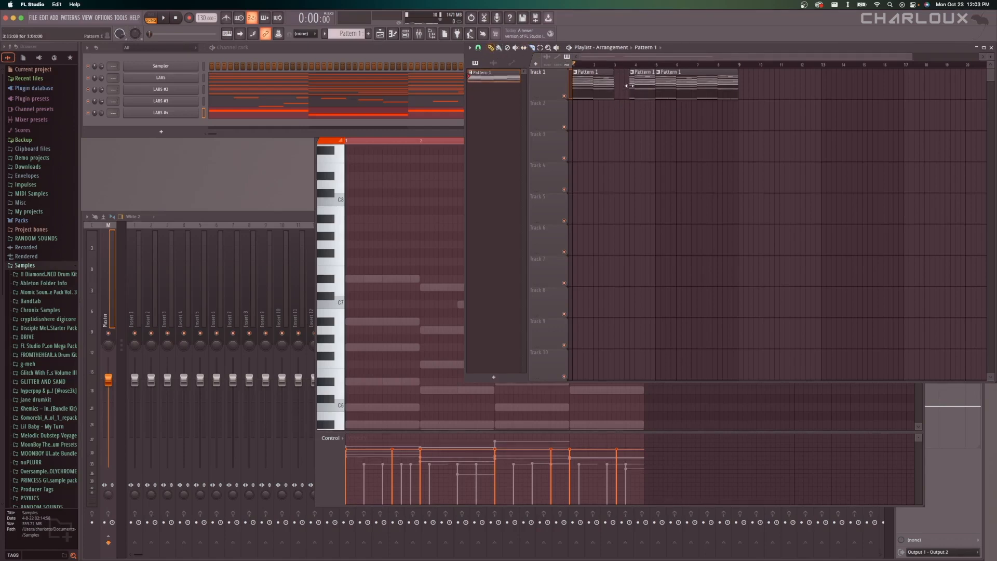
pyautogui.press('super+z')
pyautogui.press('super+z')
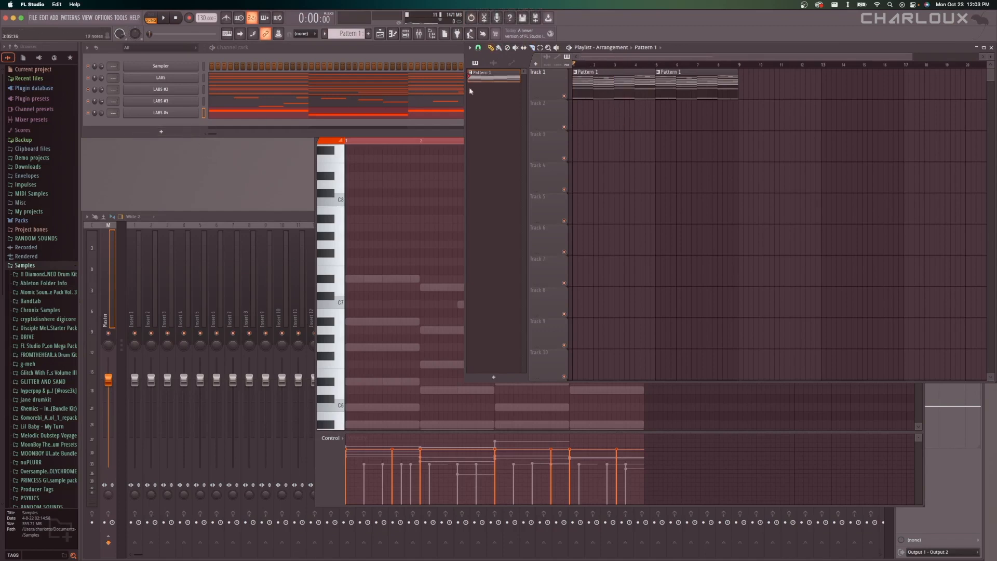
pyautogui.rightClick(488, 74)
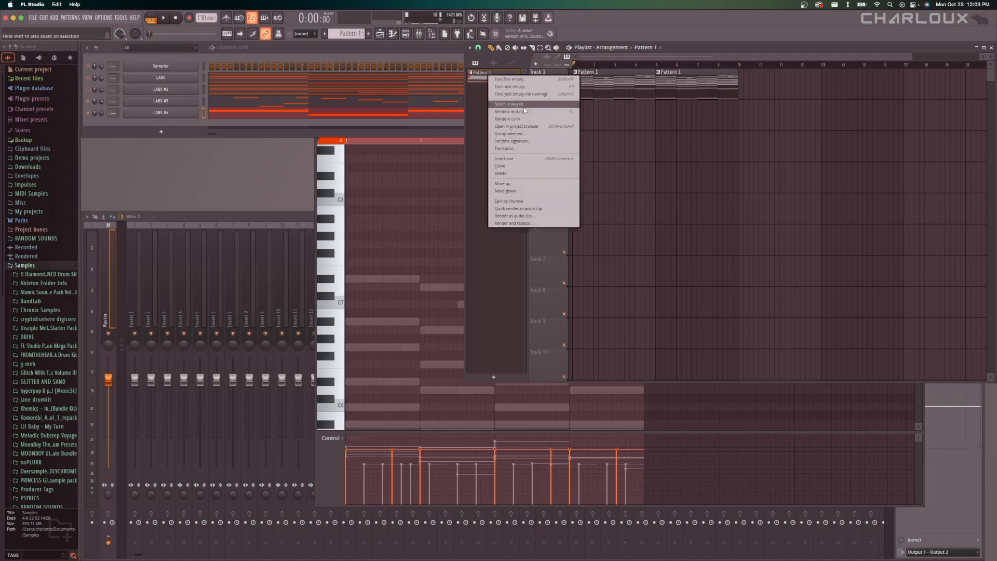
pyautogui.click(479, 61)
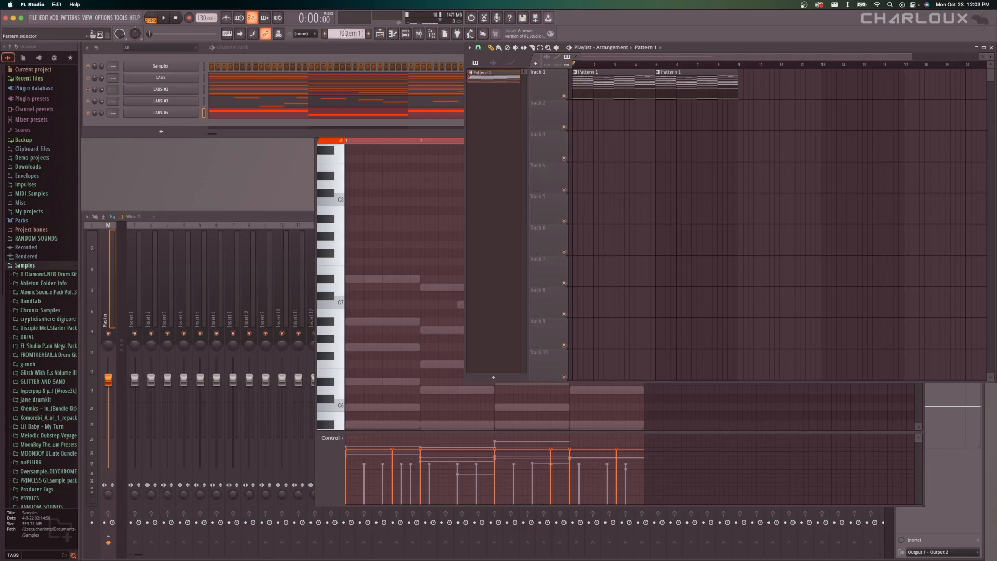
pyautogui.click(325, 34)
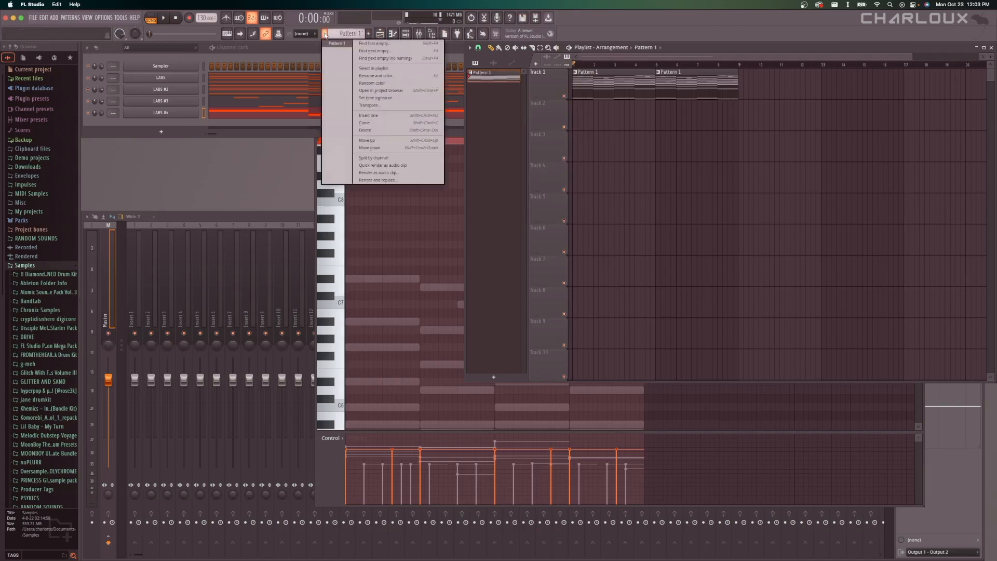
pyautogui.click(325, 34)
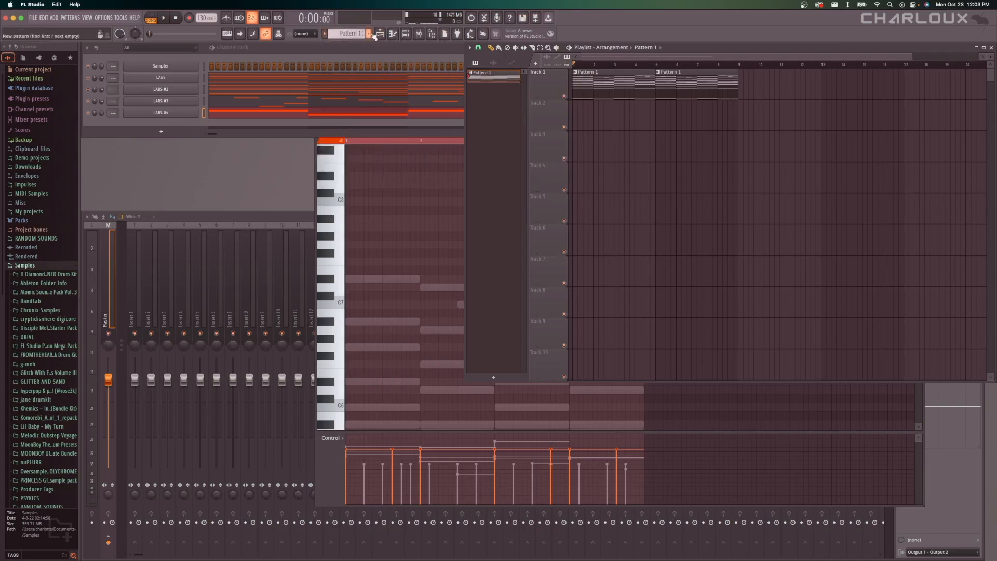
# Create a new pattern named Synth 1 and give it a teal colour.
pyautogui.click(373, 34)
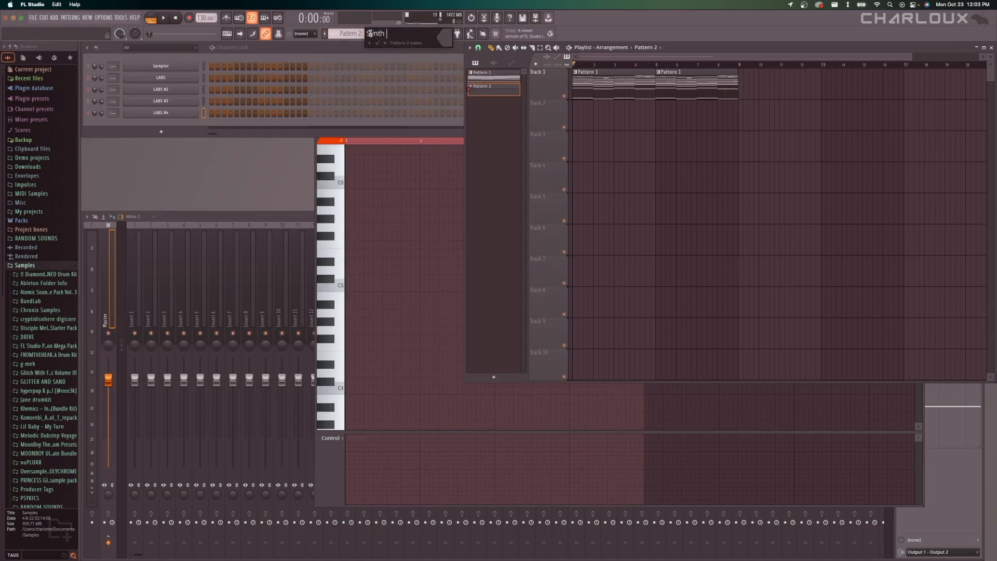
pyautogui.write('Synth 1')
pyautogui.click(446, 39)
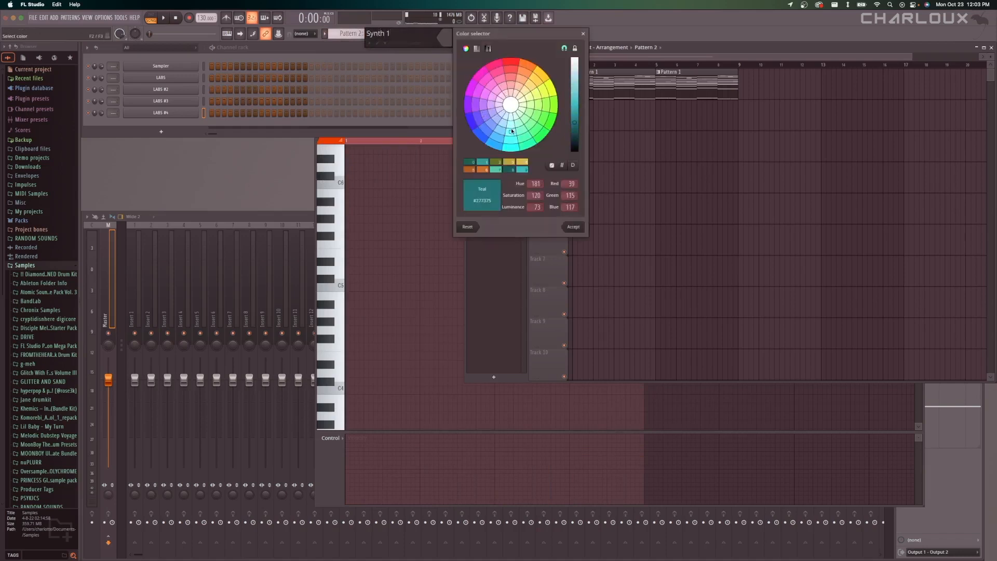
pyautogui.click(573, 227)
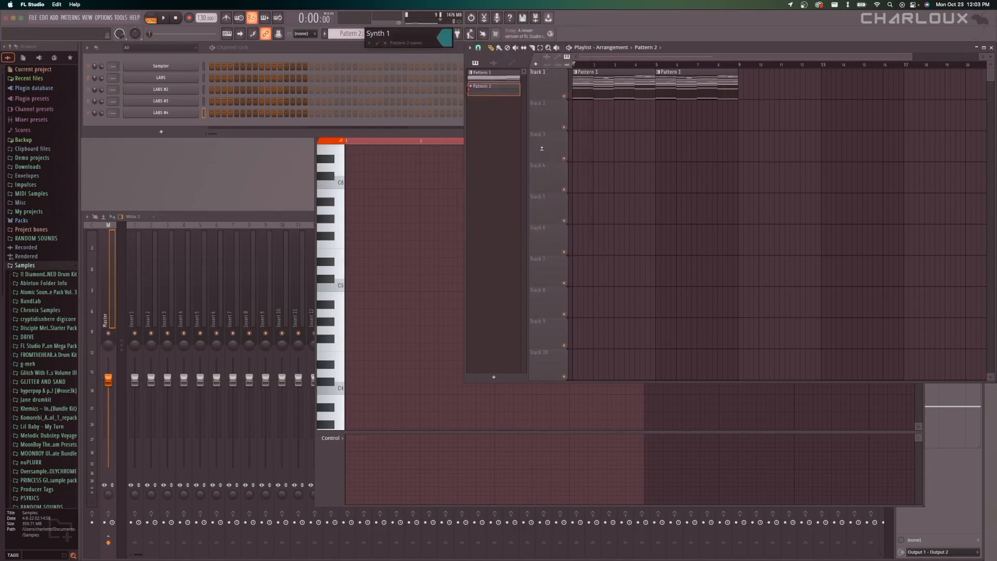
pyautogui.click(377, 43)
pyautogui.scroll(-1, 602, 157)
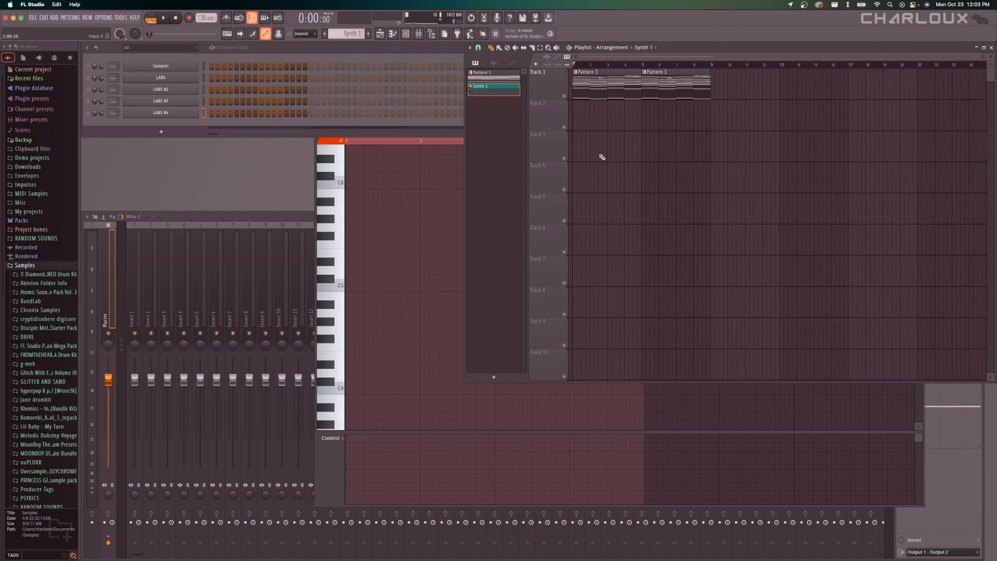
# Add a Vital synth channel to the channel rack and move its plugin window clear of the channel list.
pyautogui.click(173, 125)
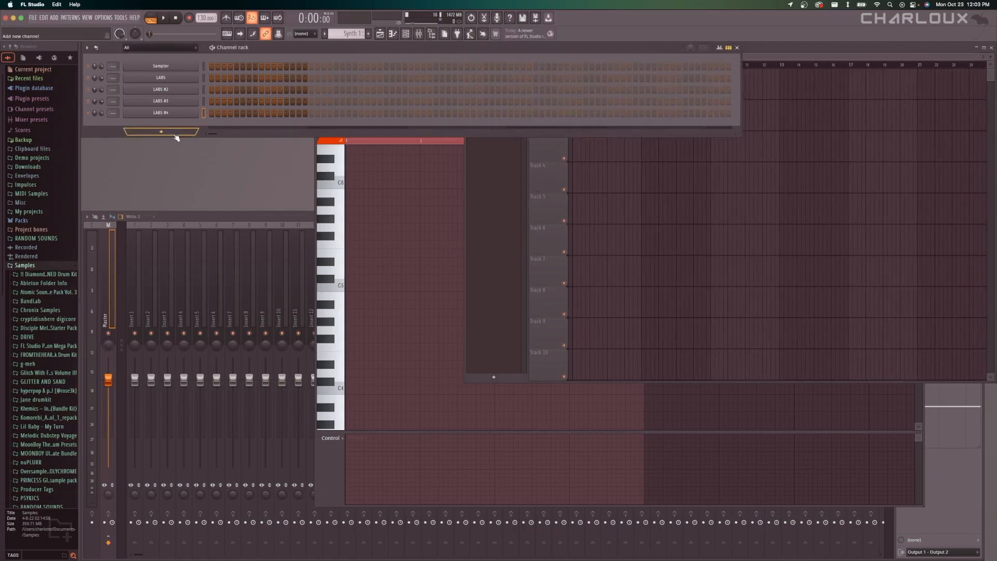
pyautogui.click(173, 133)
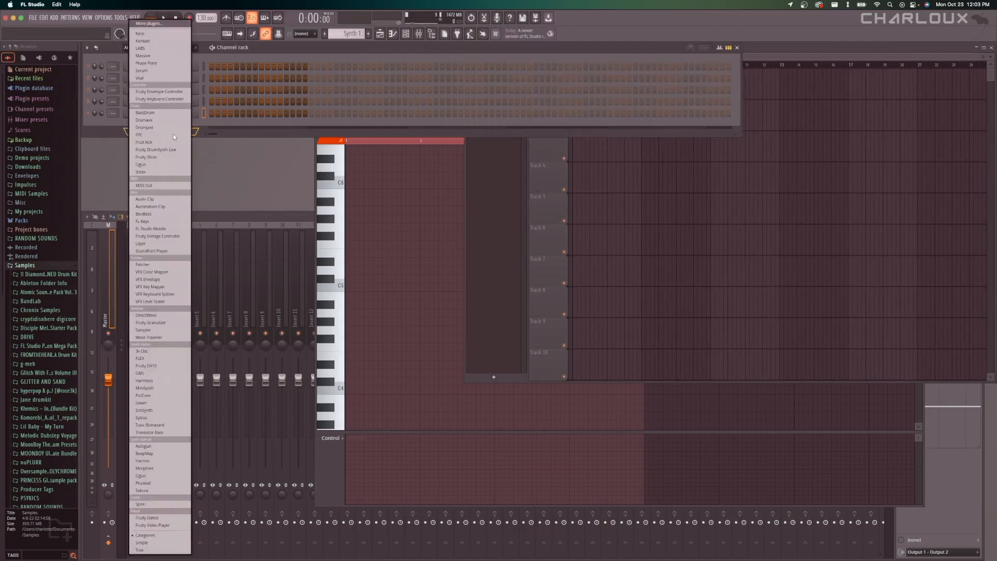
pyautogui.click(152, 79)
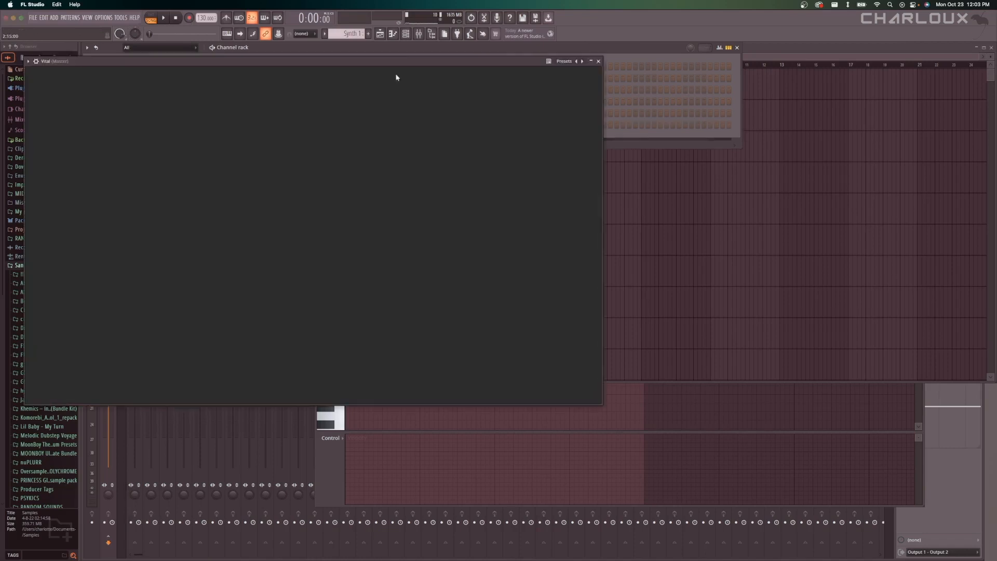
pyautogui.moveTo(581, 79); pyautogui.dragTo(706, 102)
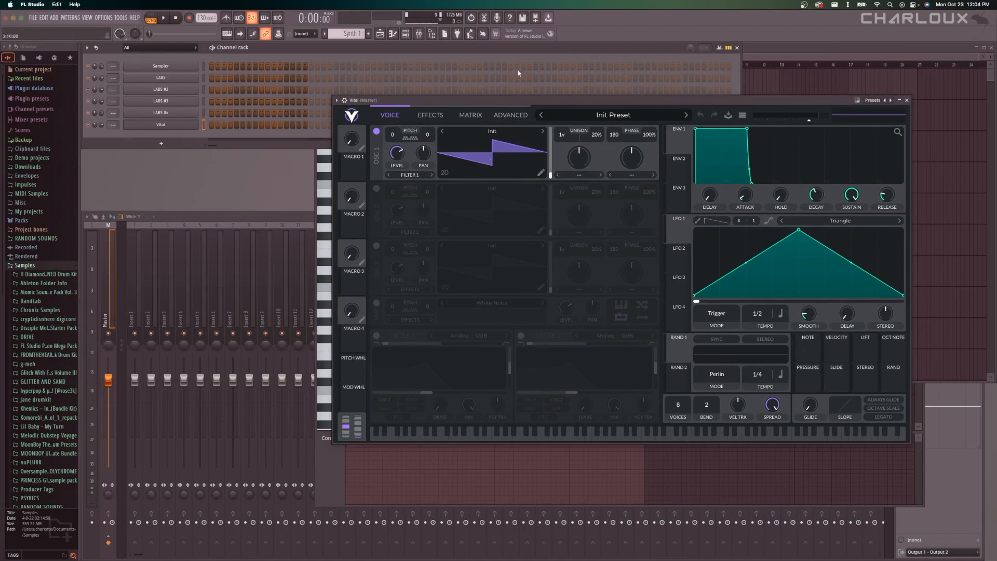
# Copy all the chord notes of the LABS channel in Pattern 1, moving the Vital window clear of the playlist.
pyautogui.click(749, 58)
pyautogui.click(587, 71)
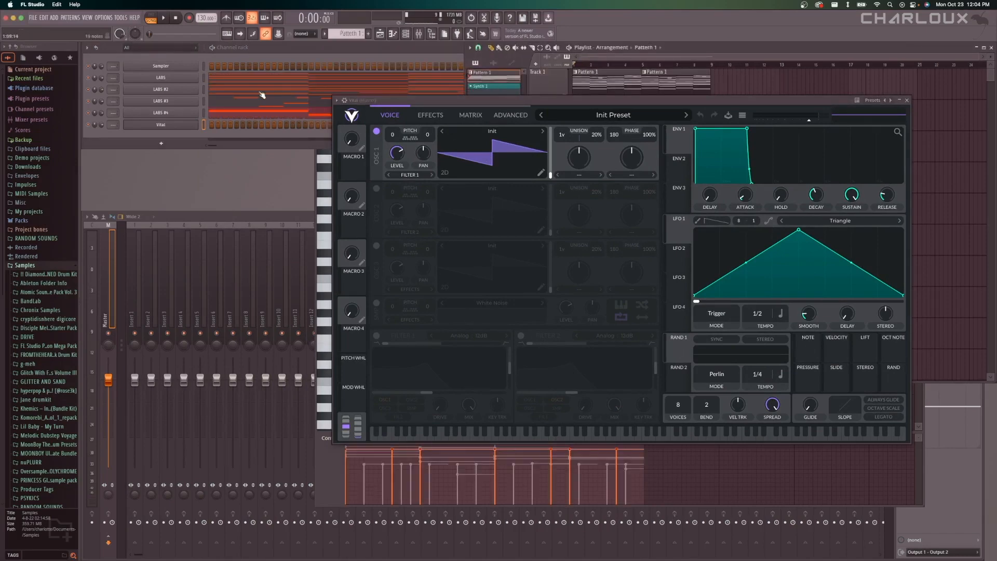
pyautogui.rightClick(197, 77)
pyautogui.click(202, 77)
pyautogui.moveTo(579, 101); pyautogui.dragTo(665, 282)
pyautogui.press('super+a')
pyautogui.click(827, 110)
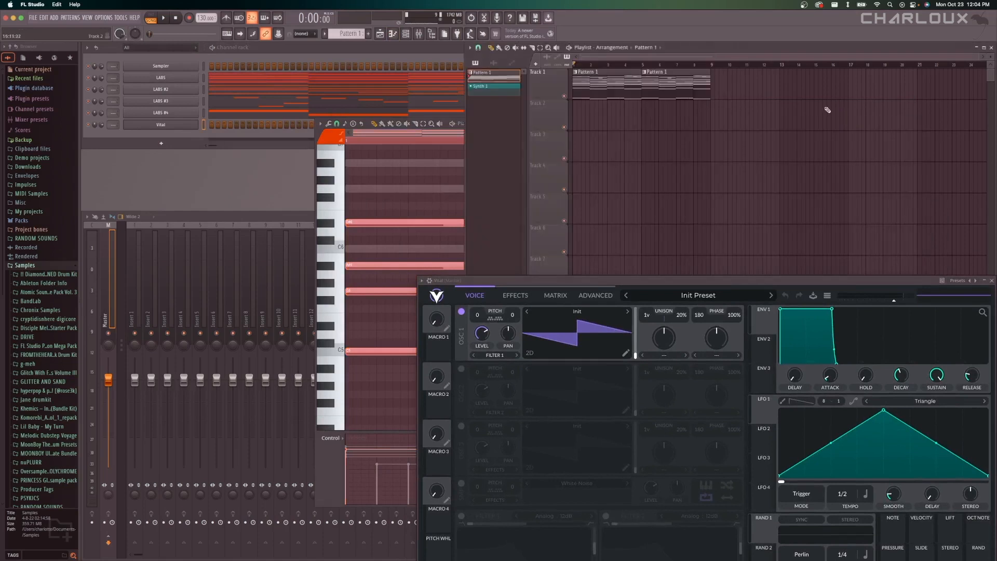
# Paste the copied chords into the Vital channel's piano roll in the Synth 1 pattern.
pyautogui.click(494, 87)
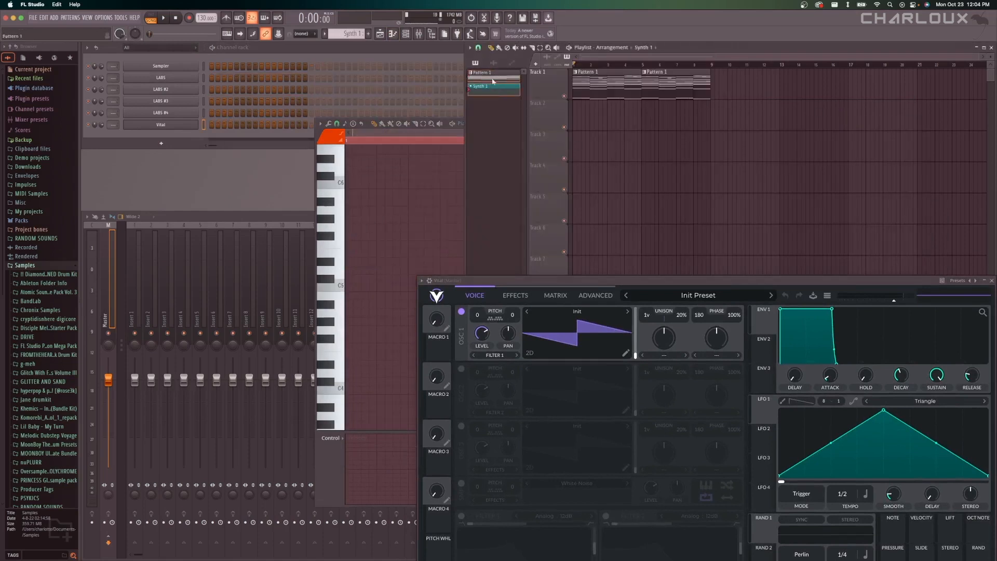
pyautogui.rightClick(202, 125)
pyautogui.click(240, 127)
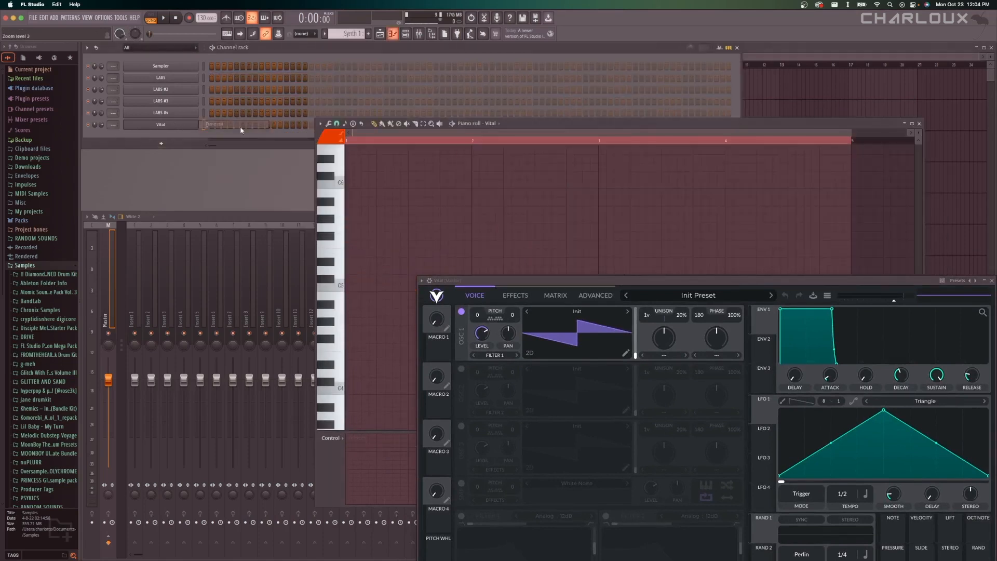
pyautogui.press('super+v')
# Play back the Vital chords with the Init Preset and rearrange the plugin and piano roll windows.
pyautogui.moveTo(624, 283); pyautogui.dragTo(250, 175)
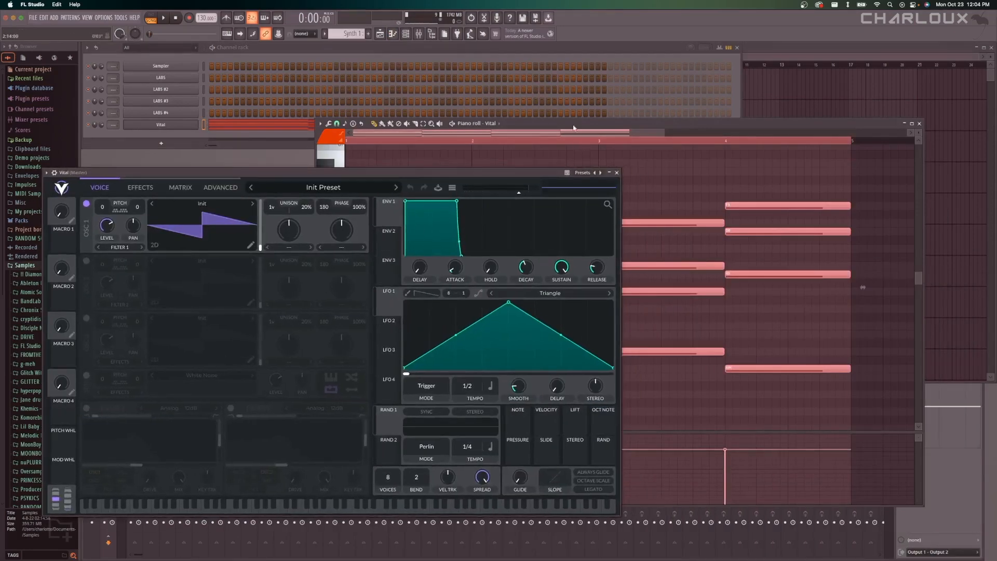
pyautogui.press('space')
pyautogui.moveTo(456, 128); pyautogui.dragTo(547, 103)
pyautogui.press('space')
pyautogui.moveTo(368, 173); pyautogui.dragTo(608, 163)
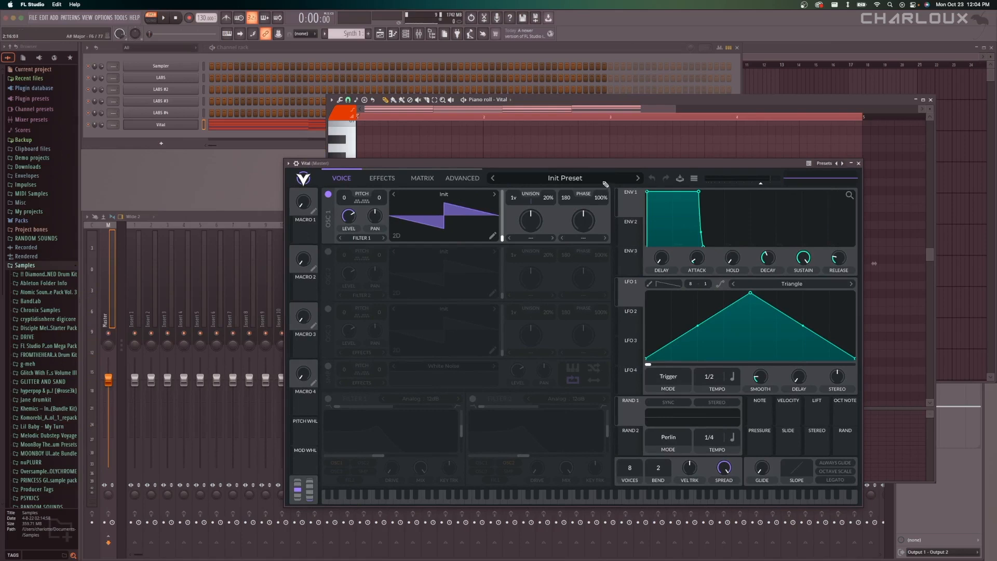
pyautogui.moveTo(555, 162); pyautogui.dragTo(517, 148)
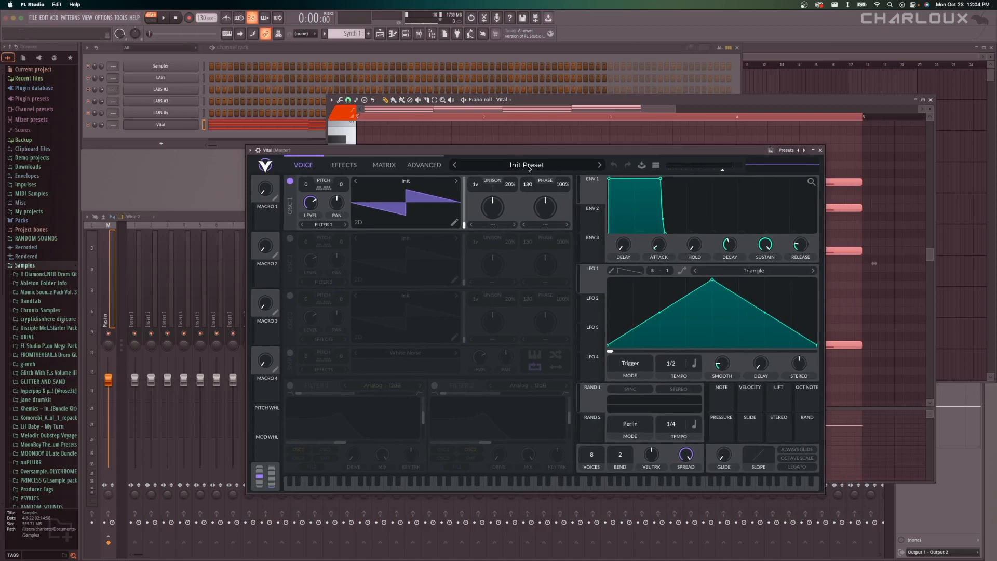
# Load the pad preset Ending_Of_a_Fairy_Tale from Vital's preset browser.
pyautogui.click(529, 166)
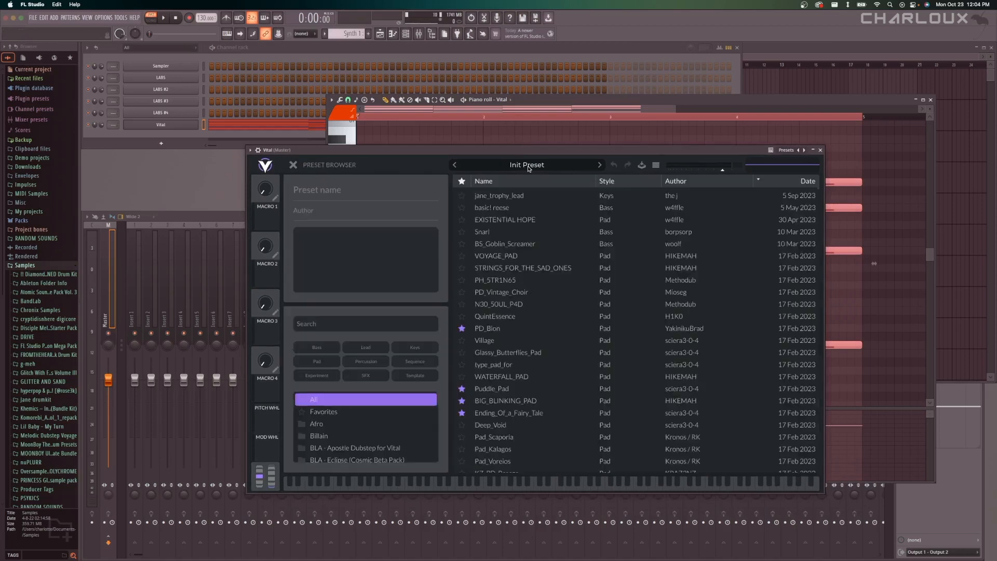
pyautogui.scroll(-8, 818, 200)
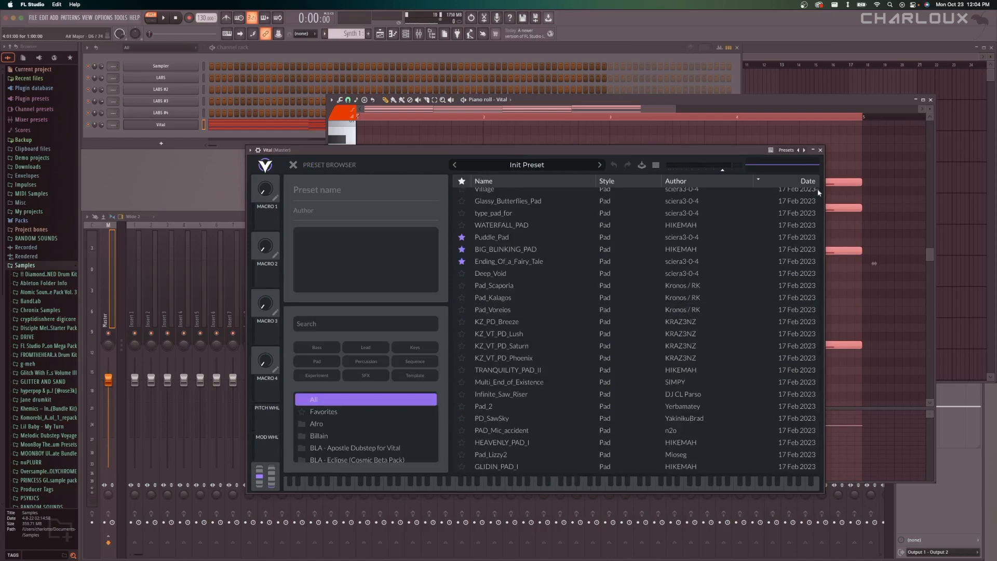
pyautogui.scroll(6, 819, 192)
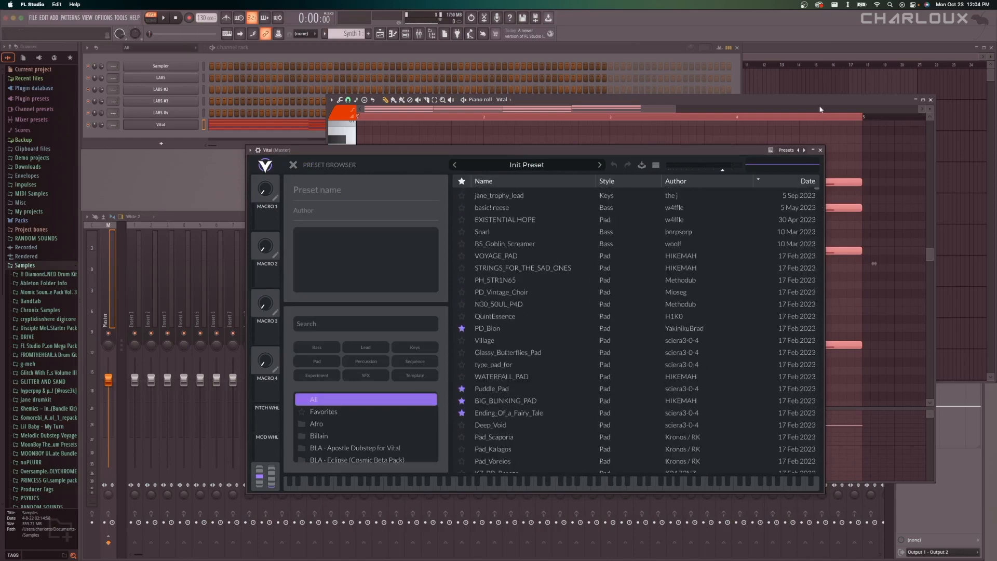
pyautogui.moveTo(571, 150)
pyautogui.mouseDown()
pyautogui.moveTo(560, 150)
pyautogui.moveTo(585, 151)
pyautogui.mouseUp()
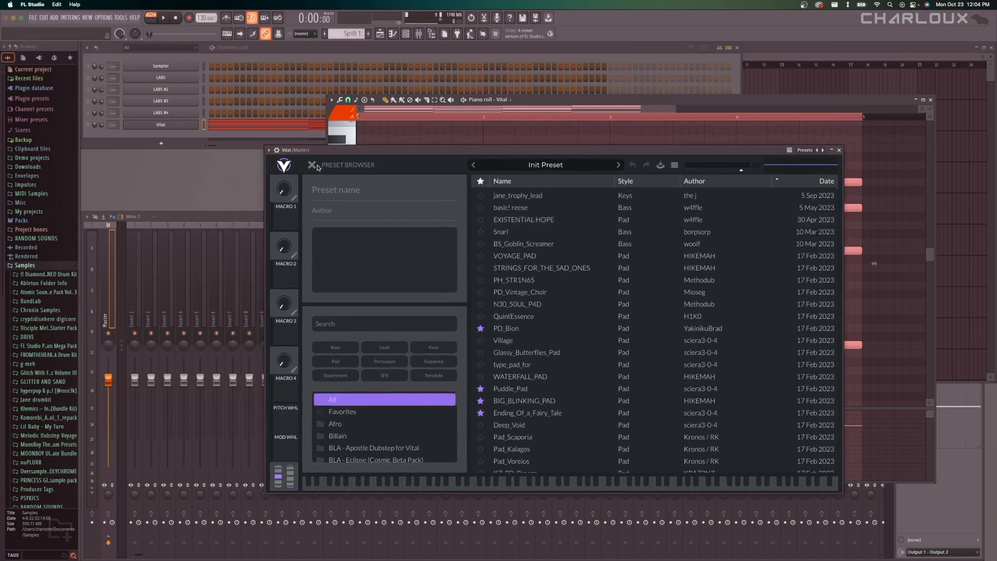
pyautogui.scroll(-5, 579, 355)
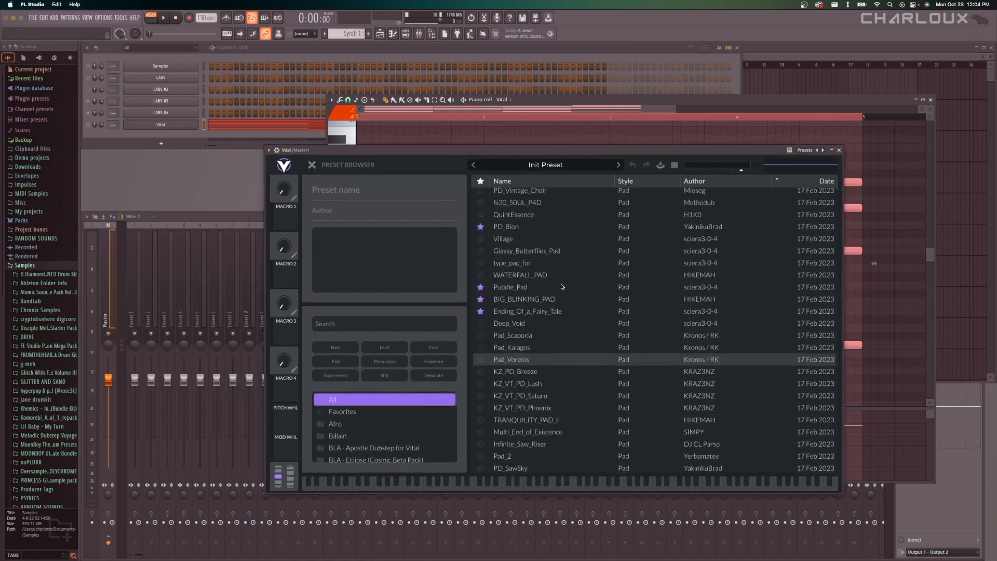
pyautogui.click(553, 313)
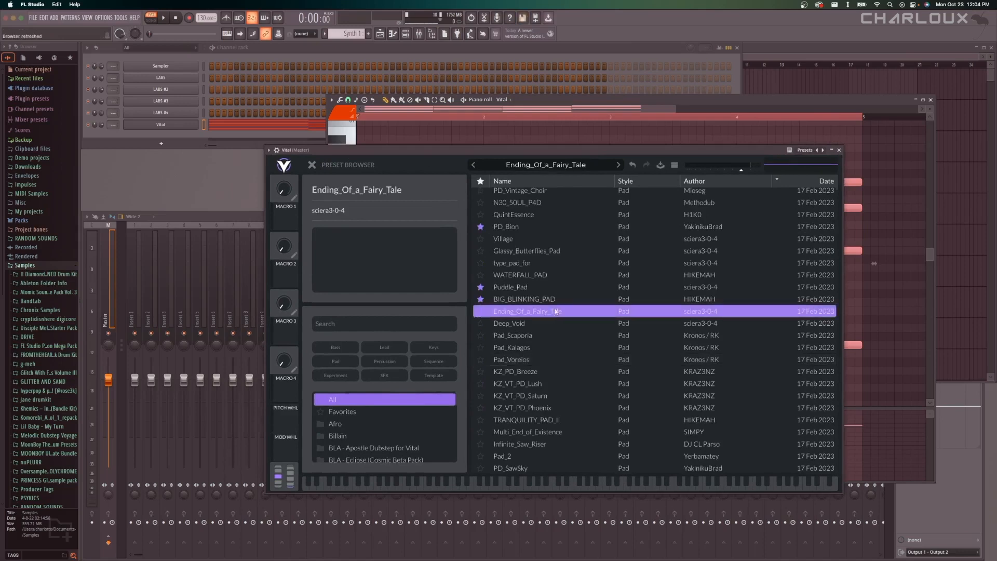
# Close the Vital window and play back the chords with the loaded pad preset.
pyautogui.moveTo(612, 150); pyautogui.dragTo(510, 196)
pyautogui.click(736, 196)
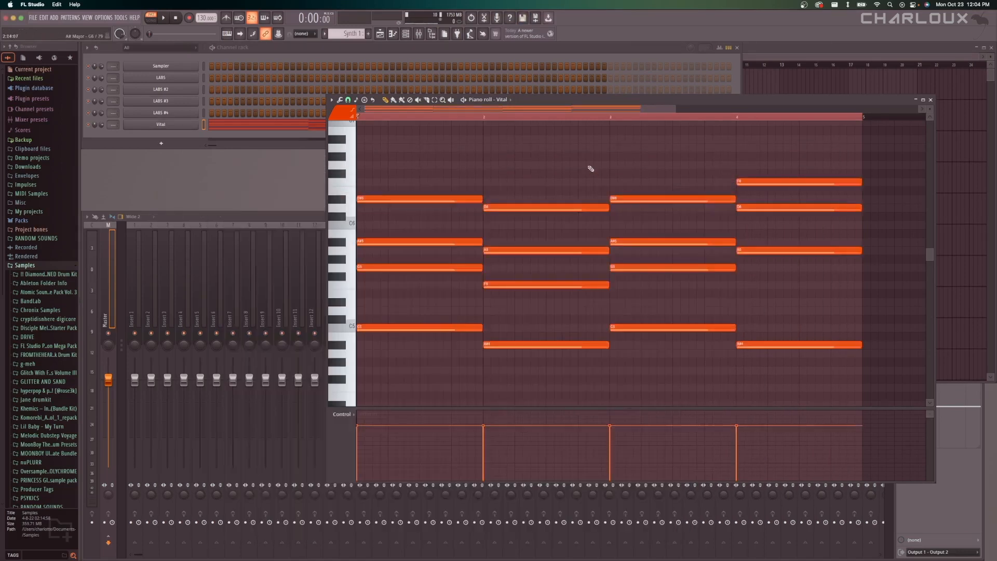
pyautogui.press('space')
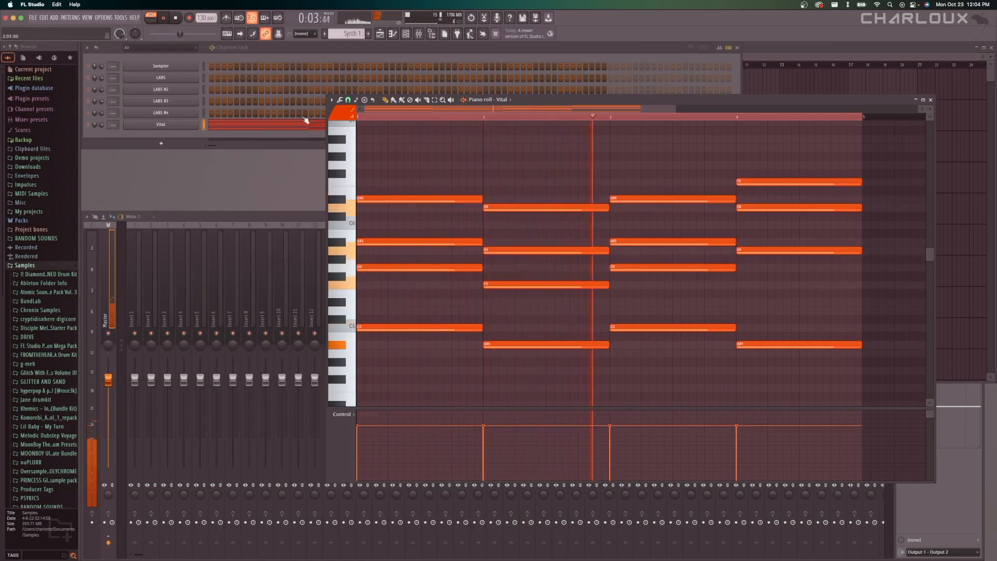
pyautogui.press('space')
# Shorten Vital's Envelope 1 attack to about 2 seconds and play the pattern to check the sound.
pyautogui.click(182, 126)
pyautogui.click(209, 210)
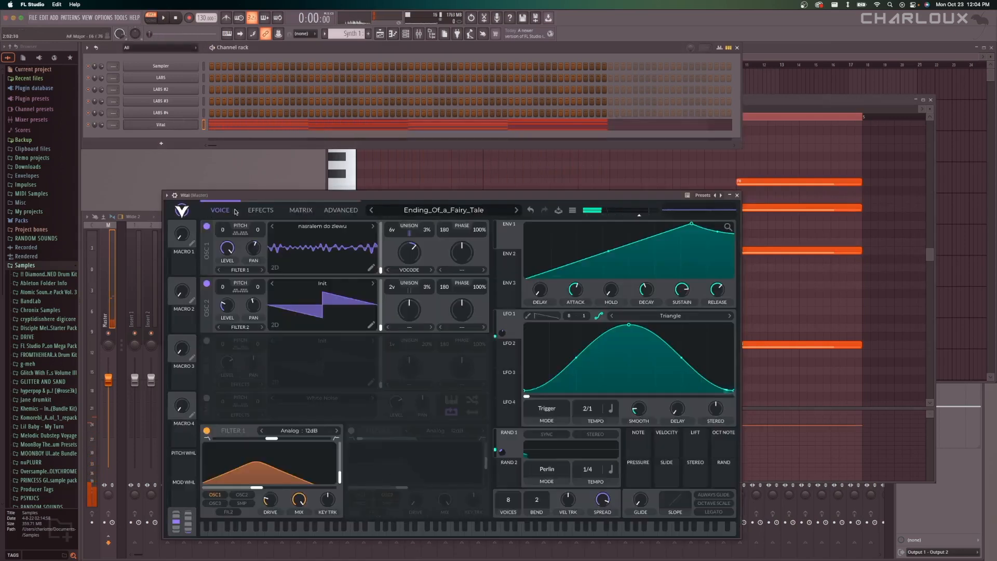
pyautogui.moveTo(685, 224); pyautogui.dragTo(628, 214)
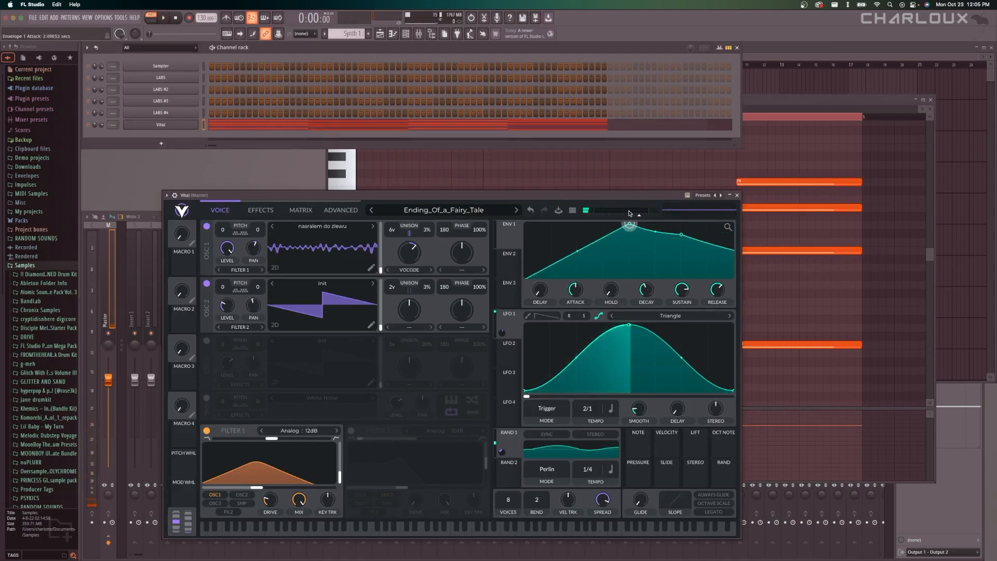
pyautogui.press('space')
pyautogui.click(508, 258)
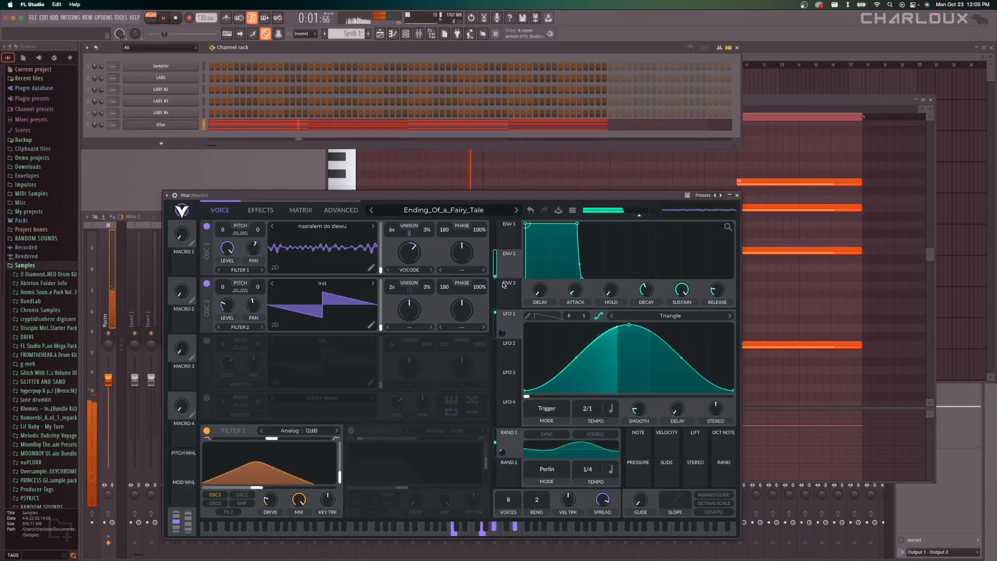
pyautogui.click(736, 195)
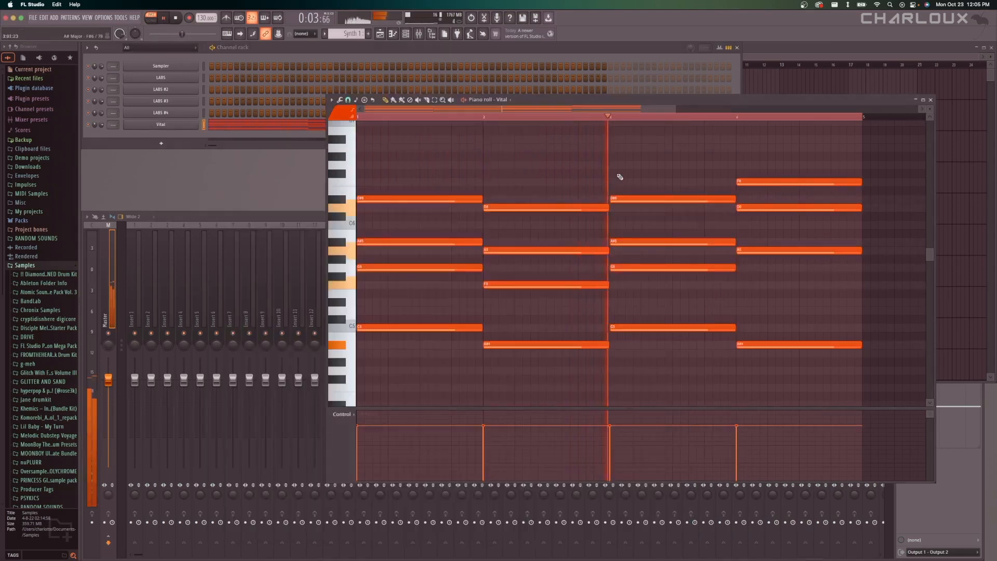
pyautogui.press('space')
# Copy all the Vital chords into the LABS channel's piano roll in Synth 1 and play them back.
pyautogui.scroll(-3, 495, 165)
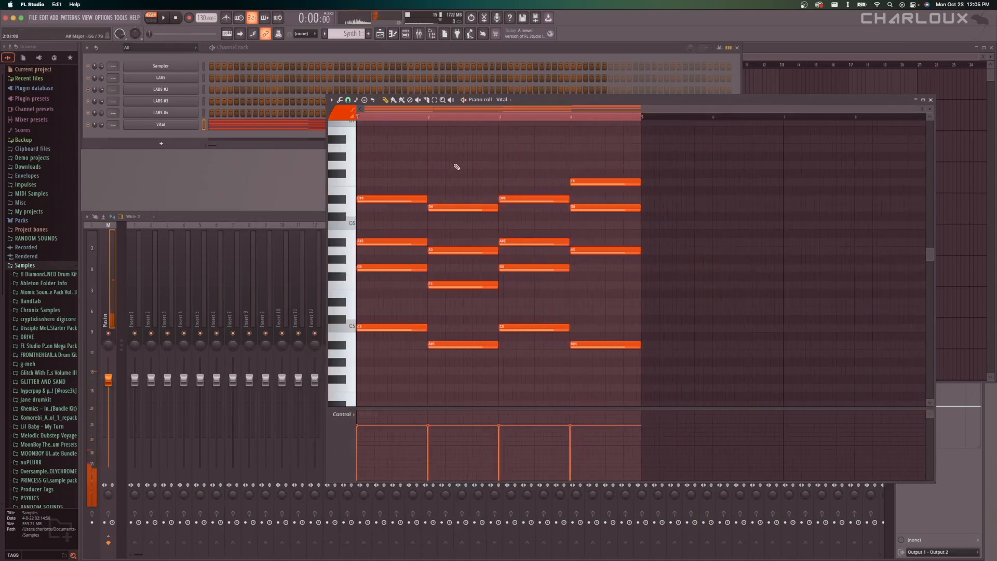
pyautogui.hotkey('ctrl', 'a')
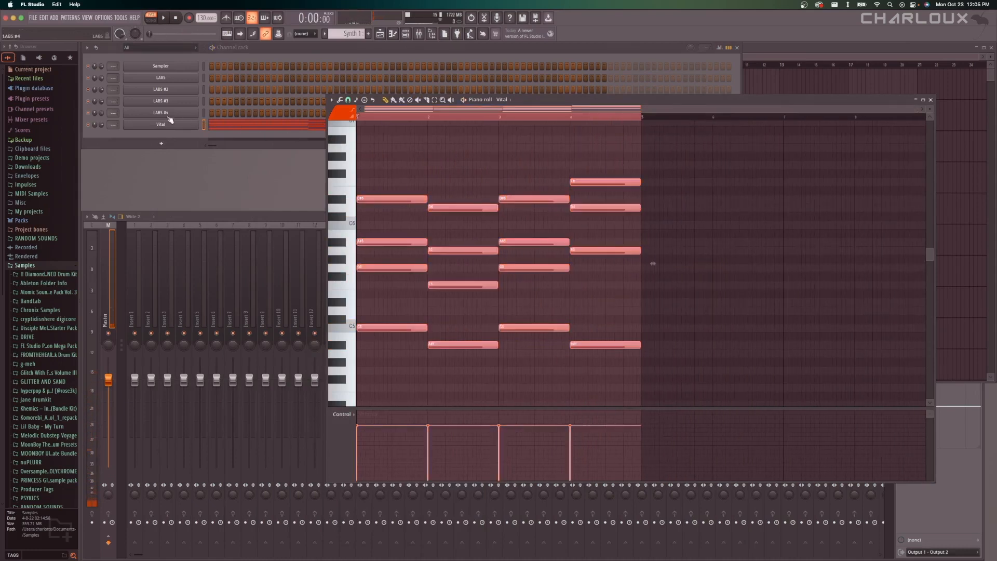
pyautogui.rightClick(184, 83)
pyautogui.click(214, 80)
pyautogui.press('super+v')
pyautogui.press('space')
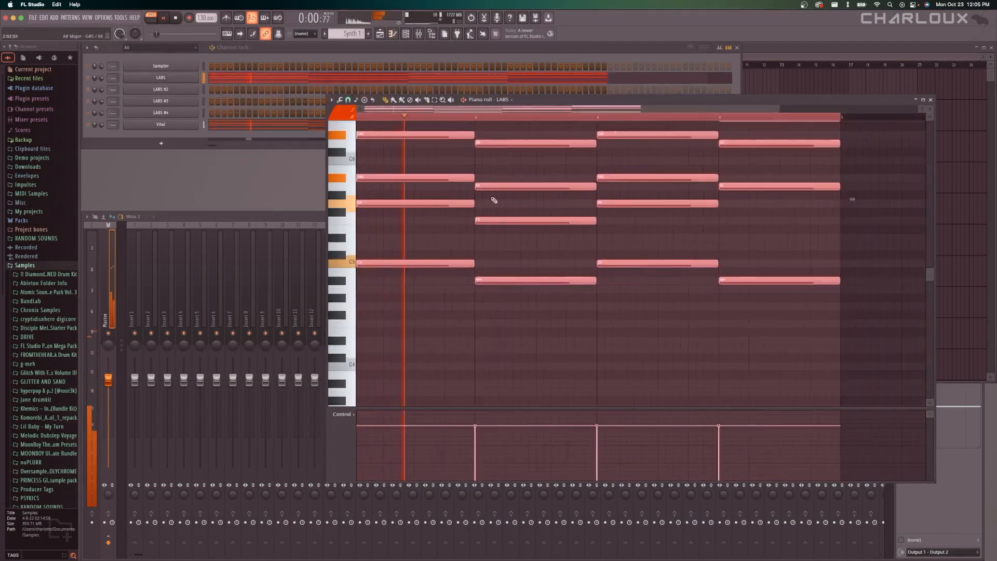
pyautogui.keyDown('ctrl'); pyautogui.scroll(-2, 493, 199); pyautogui.keyUp('ctrl')
pyautogui.scroll(3, 490, 200)
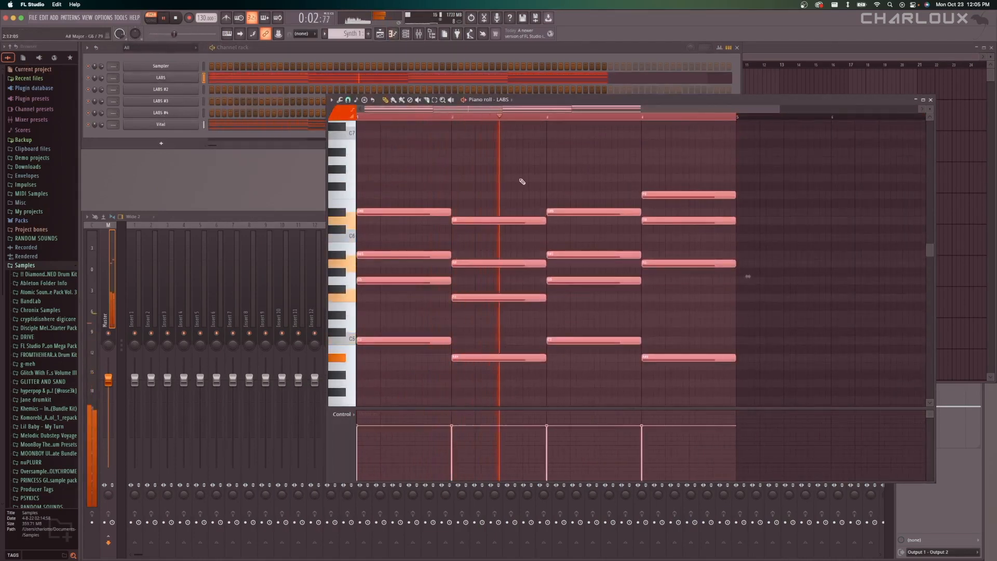
pyautogui.press('space')
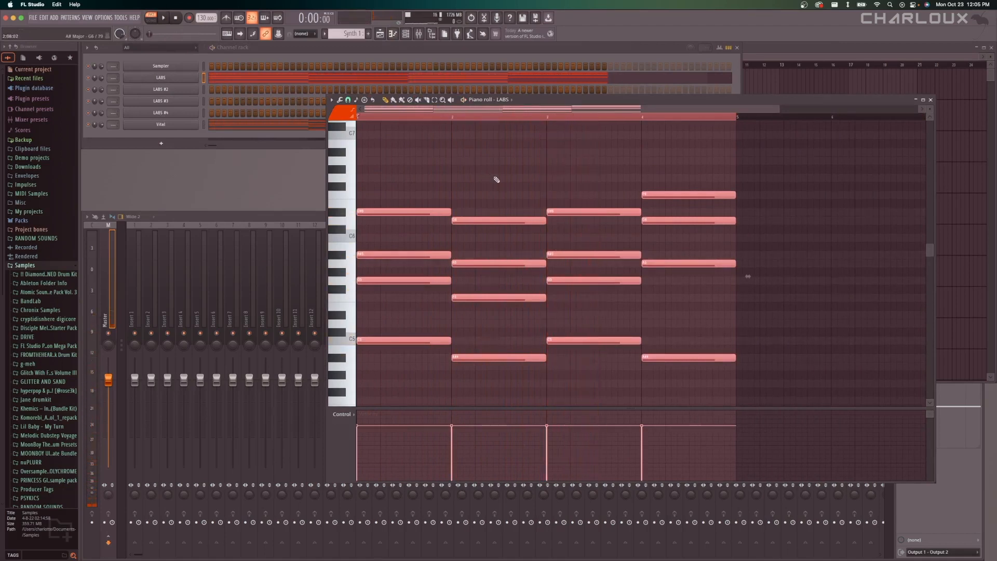
# Try chopping the LABS chords with different time multiplier settings during playback, and discard the chops.
pyautogui.hotkey('alt', 'u')
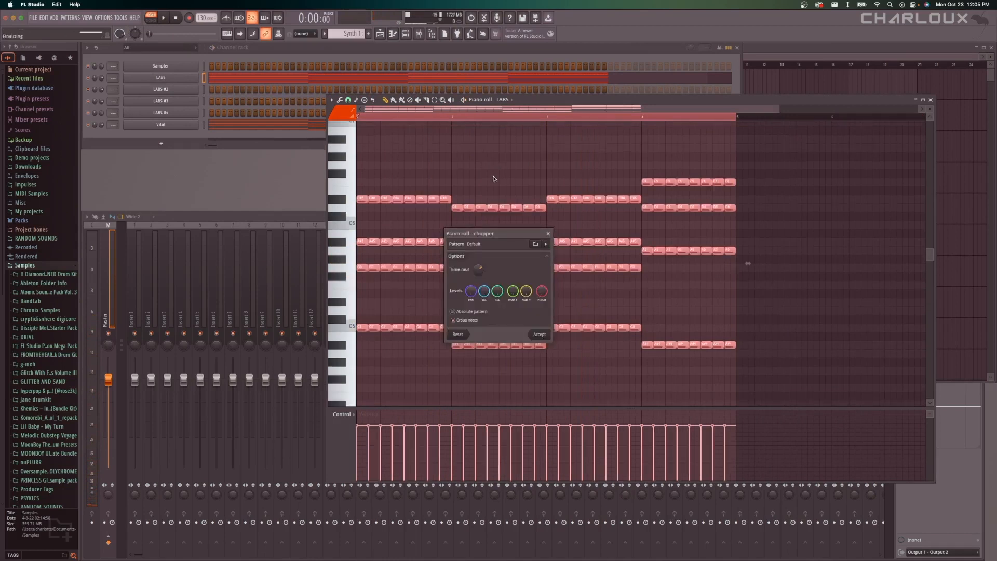
pyautogui.click(548, 233)
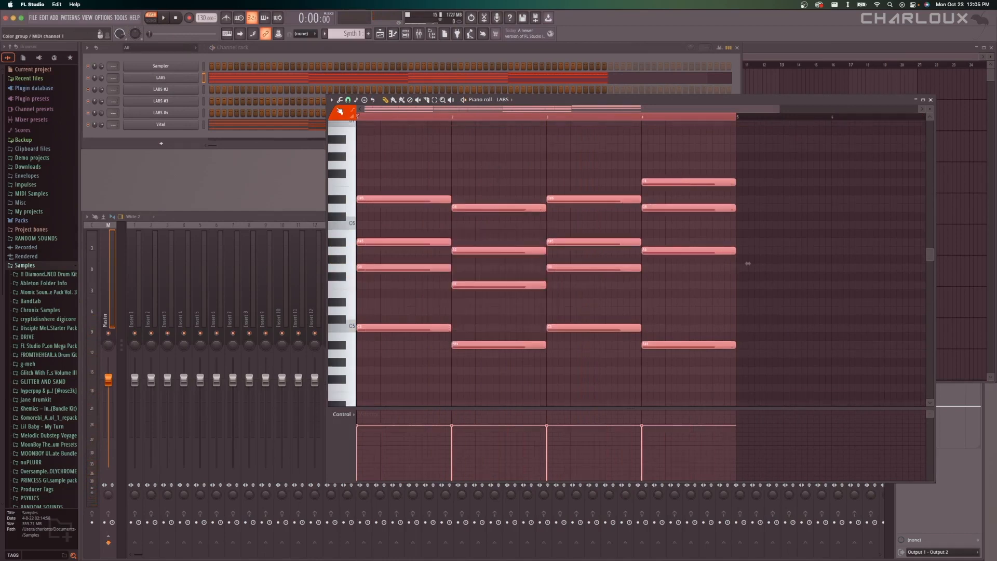
pyautogui.click(339, 100)
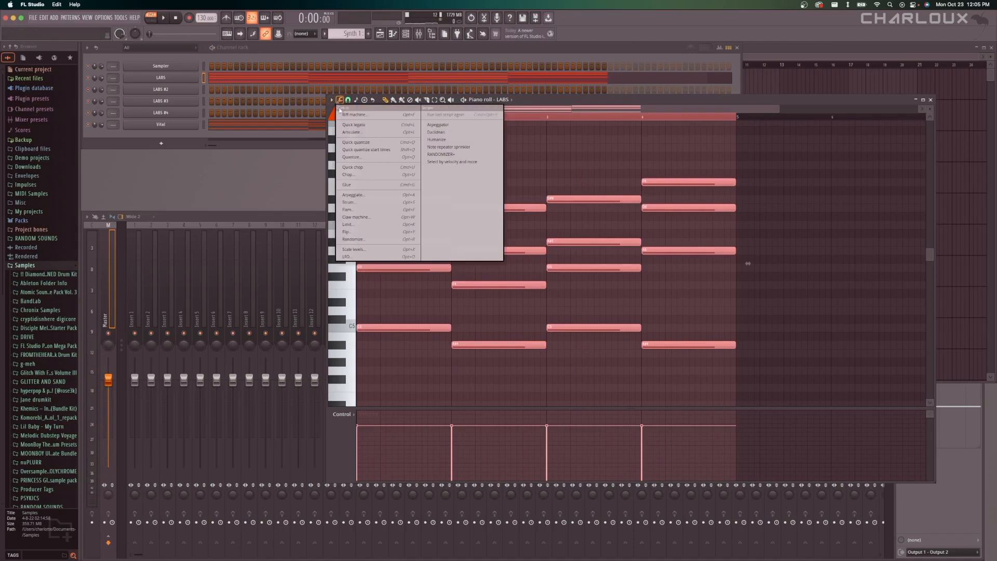
pyautogui.click(363, 175)
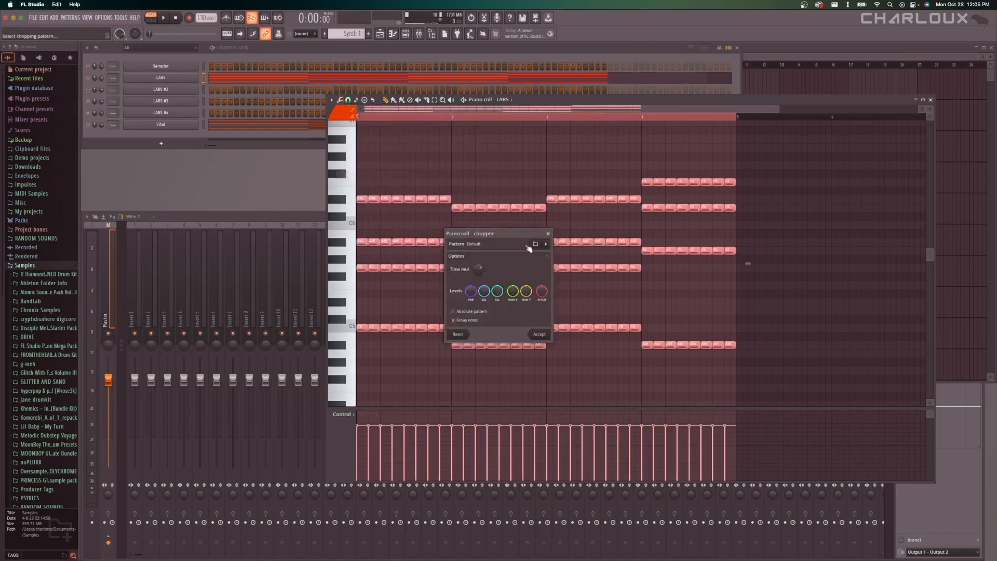
pyautogui.moveTo(478, 270); pyautogui.dragTo(478, 249)
pyautogui.press('space')
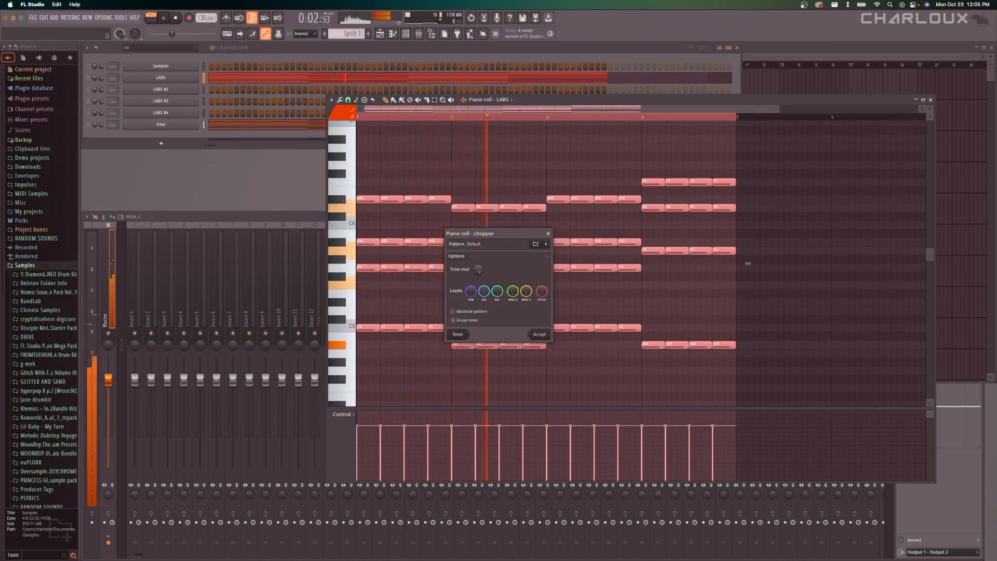
pyautogui.moveTo(478, 269); pyautogui.dragTo(480, 273)
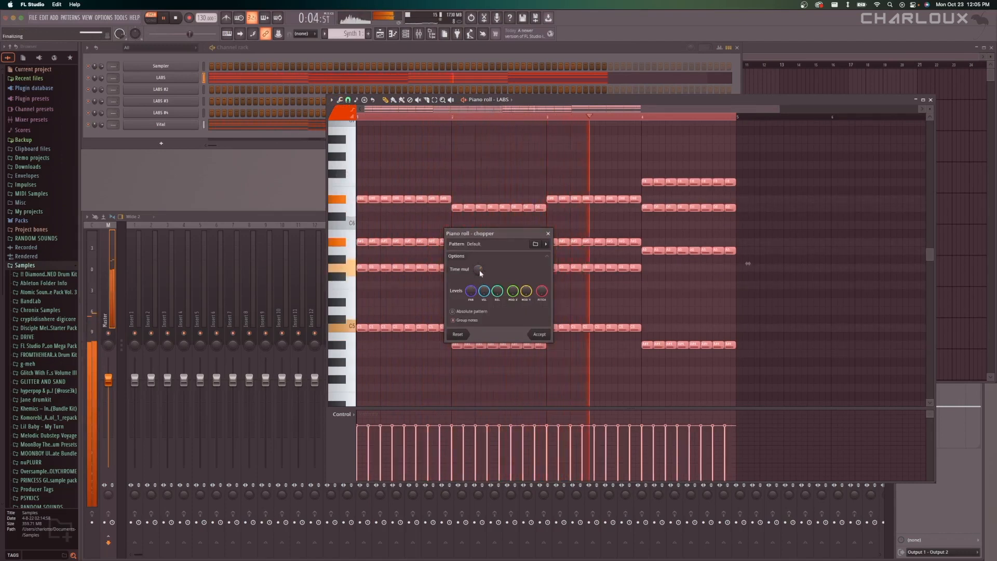
pyautogui.click(548, 233)
pyautogui.press('space')
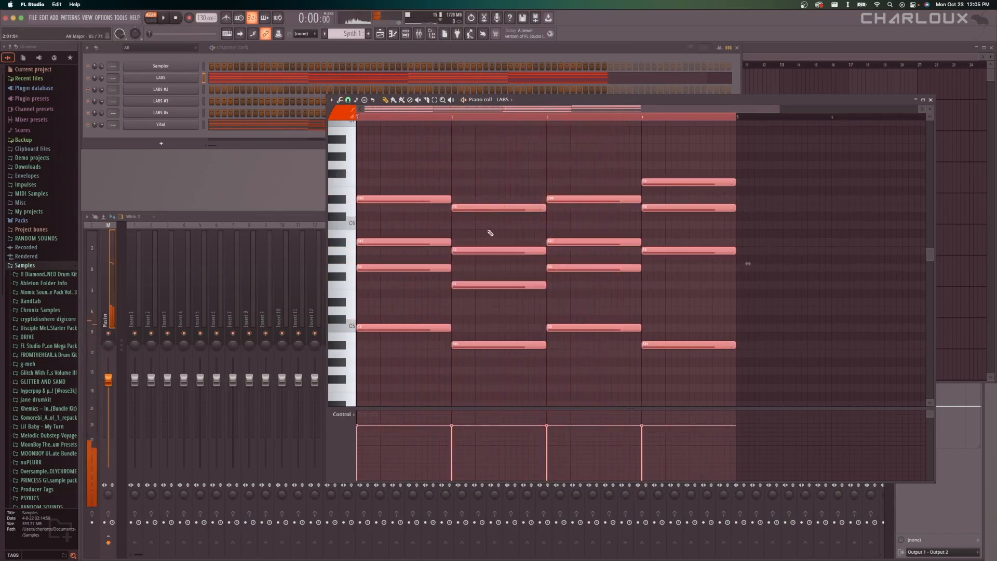
# Arpeggiate the LABS chords with the Normal pattern, range 1 and Time sync, and play back the result.
pyautogui.hotkey('alt', 'a')
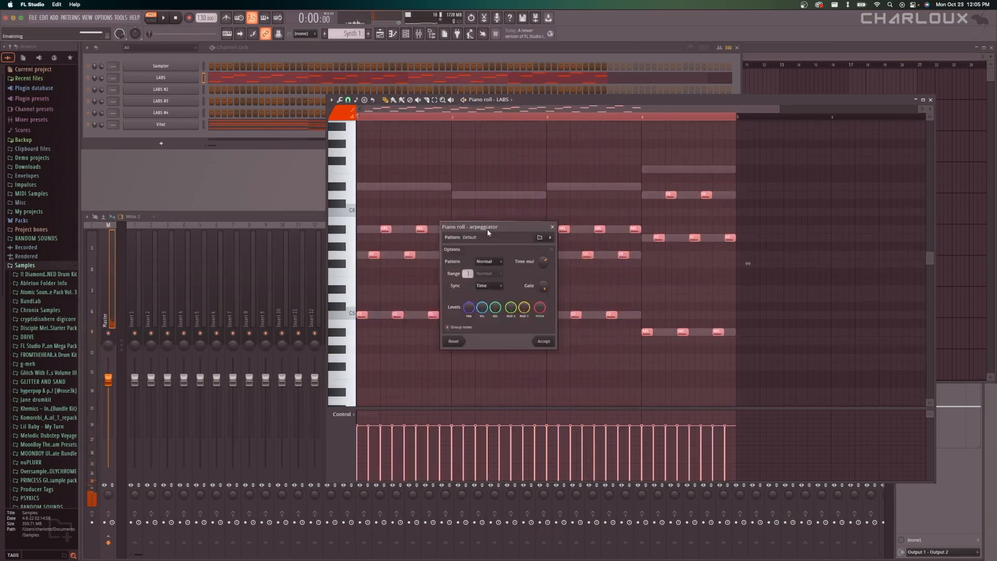
pyautogui.click(555, 227)
pyautogui.click(342, 101)
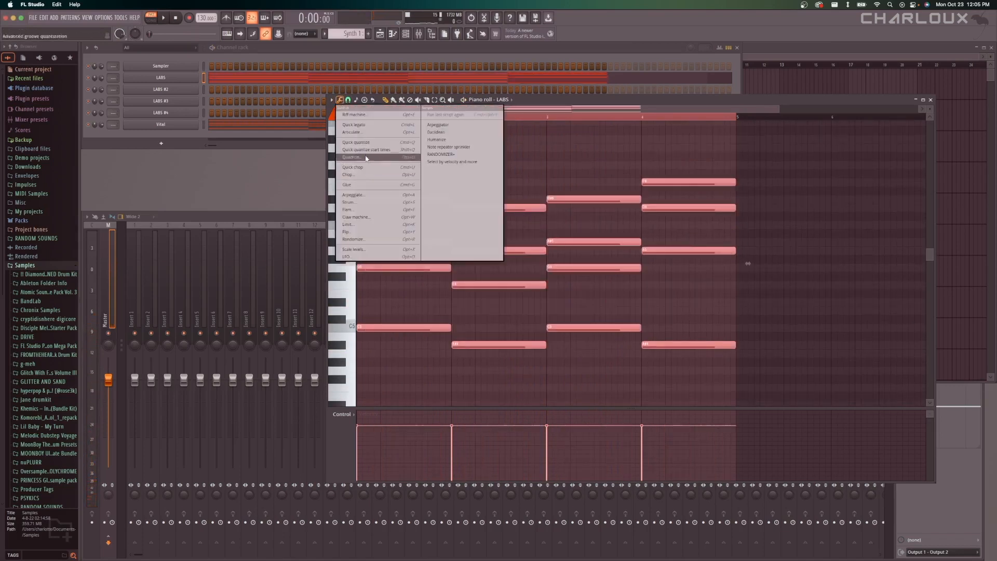
pyautogui.click(353, 194)
pyautogui.press('space')
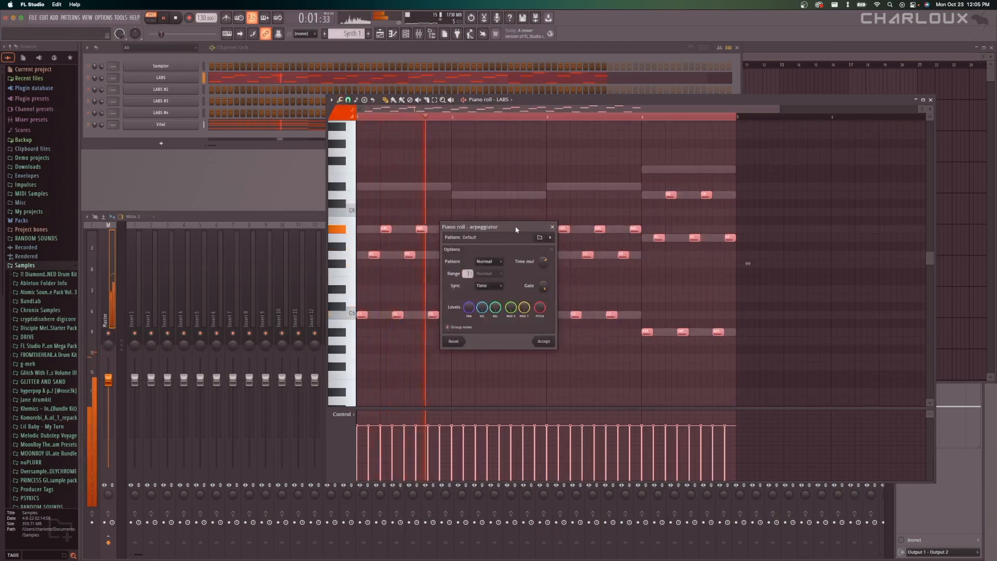
pyautogui.moveTo(515, 229); pyautogui.dragTo(727, 223)
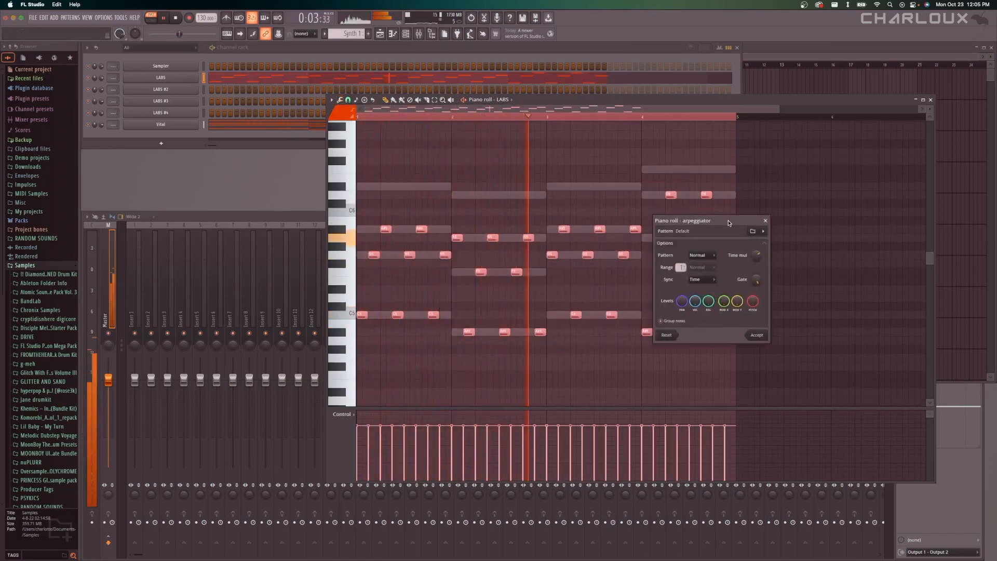
pyautogui.press('Return')
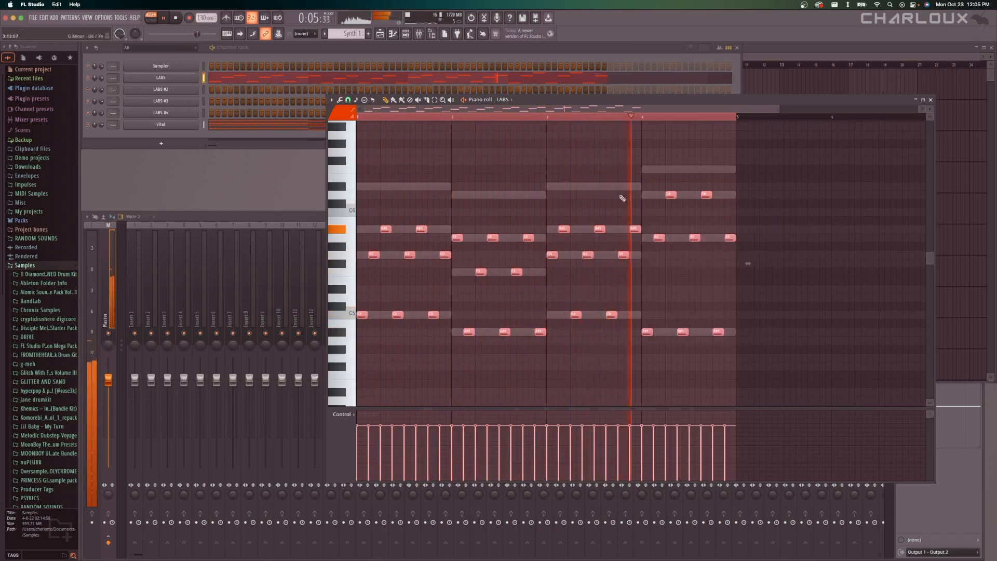
pyautogui.press('space')
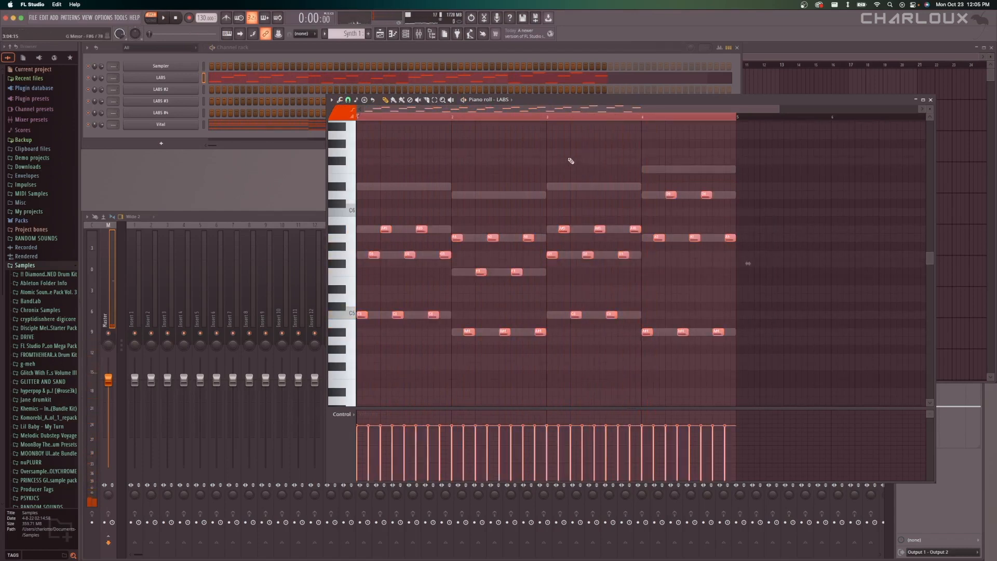
# Cut the arpeggiated notes from the LABS channel and add a second Vital instrument channel.
pyautogui.press('super+x')
pyautogui.click(162, 142)
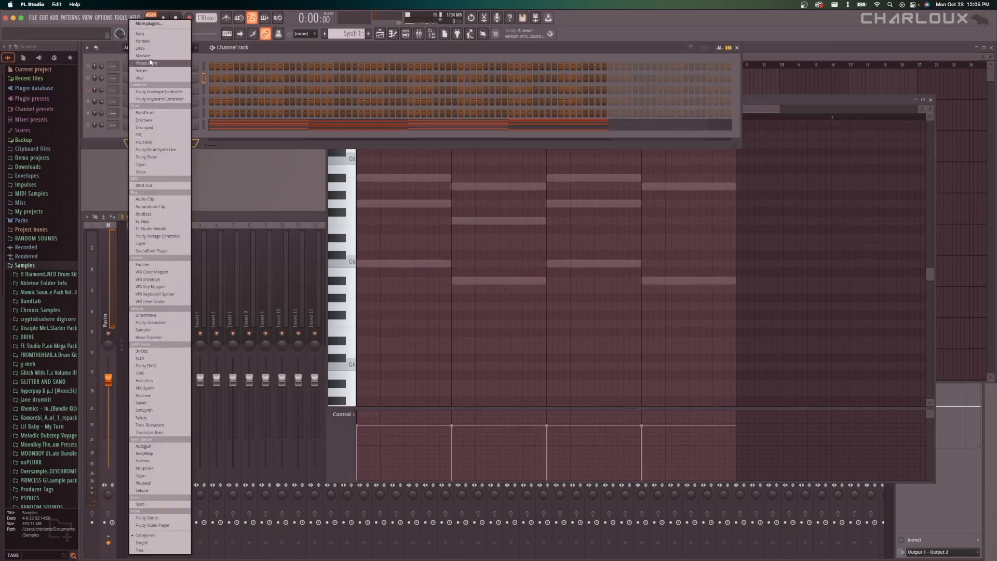
pyautogui.click(149, 78)
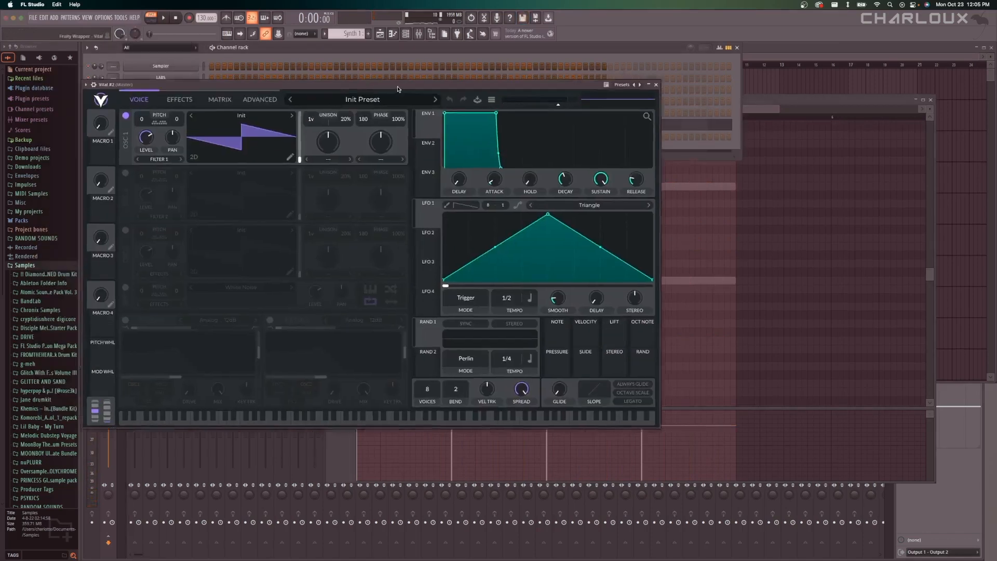
# Load the Keys_Tokyo preset from Vital #2's favorites, filtered to the Keys style.
pyautogui.moveTo(398, 90); pyautogui.dragTo(520, 137)
pyautogui.click(519, 149)
pyautogui.click(374, 329)
pyautogui.click(337, 394)
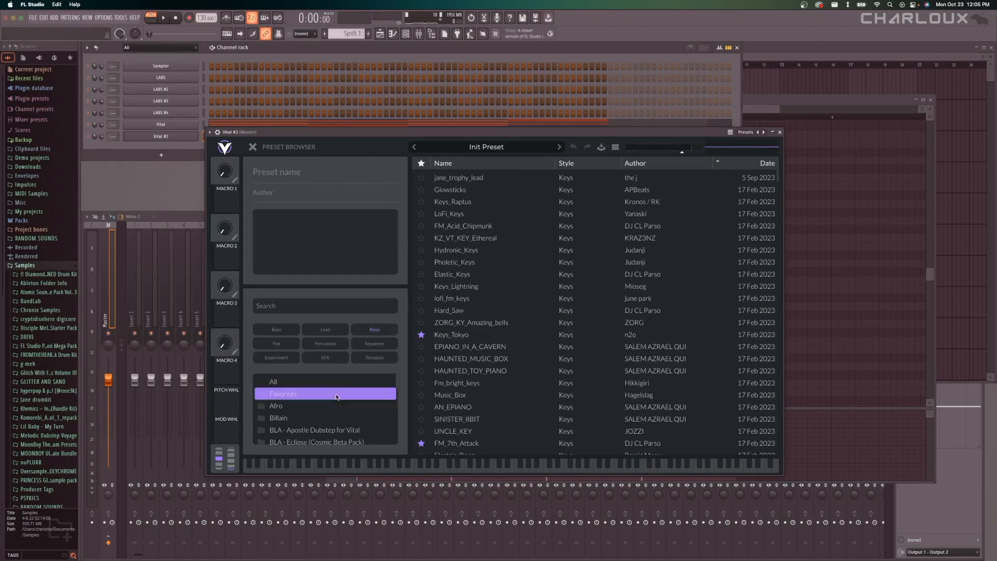
pyautogui.click(457, 178)
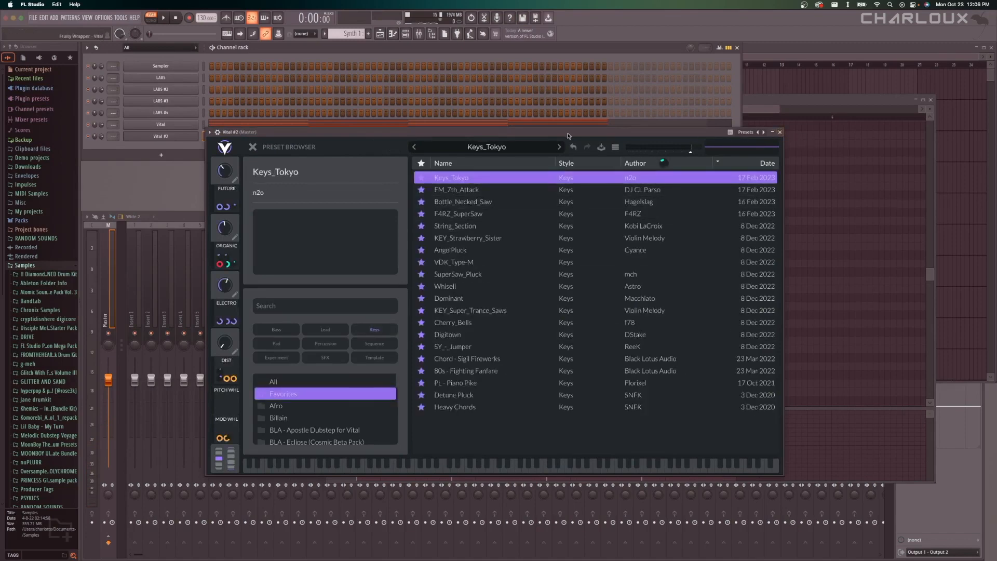
# Paste the arpeggio into Vital #2's piano roll, play it with the Vital chords, and close the plugin window.
pyautogui.moveTo(568, 134); pyautogui.dragTo(615, 201)
pyautogui.rightClick(195, 135)
pyautogui.click(213, 136)
pyautogui.press('super+v')
pyautogui.press('space')
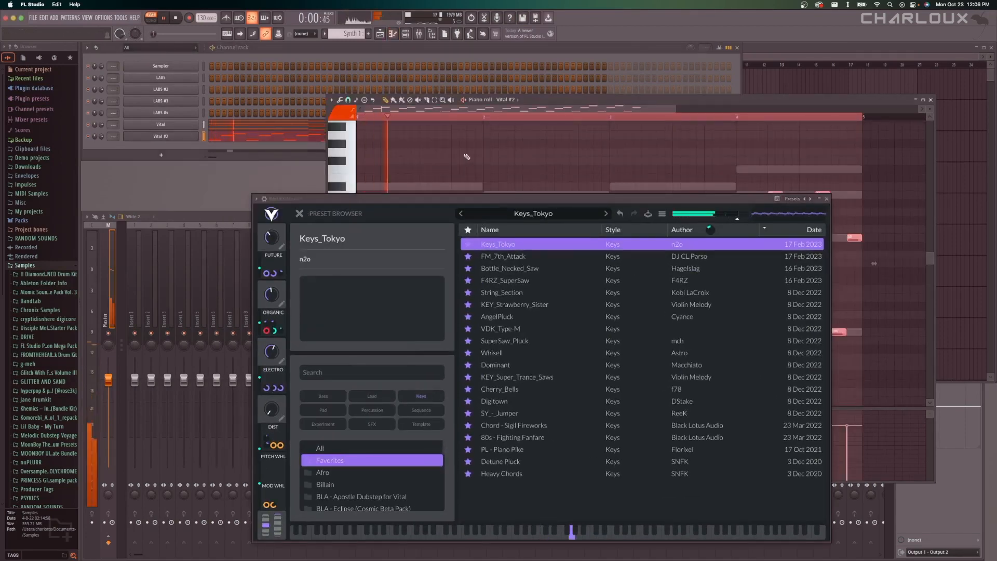
pyautogui.moveTo(515, 198); pyautogui.dragTo(376, 155)
pyautogui.press('space')
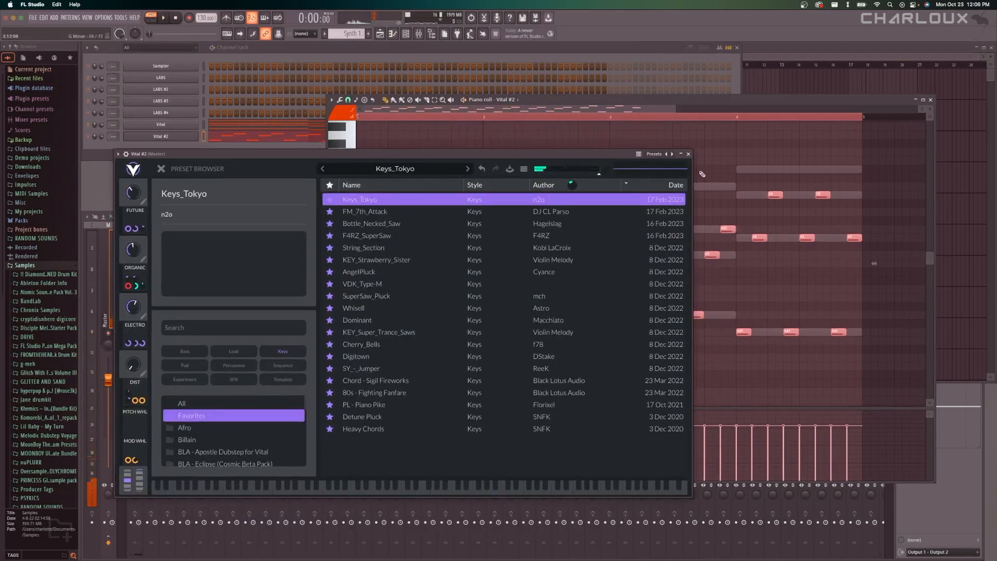
pyautogui.click(687, 154)
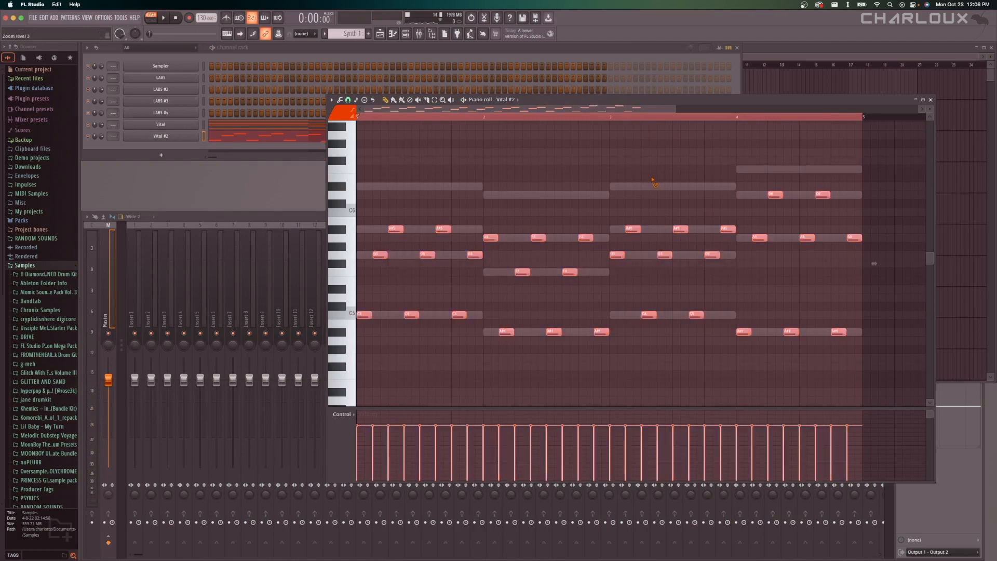
# Try the Vital #2 arpeggio one octave higher during playback, and shift it back down.
pyautogui.hotkey('ctrl', 'Up')
pyautogui.press('space')
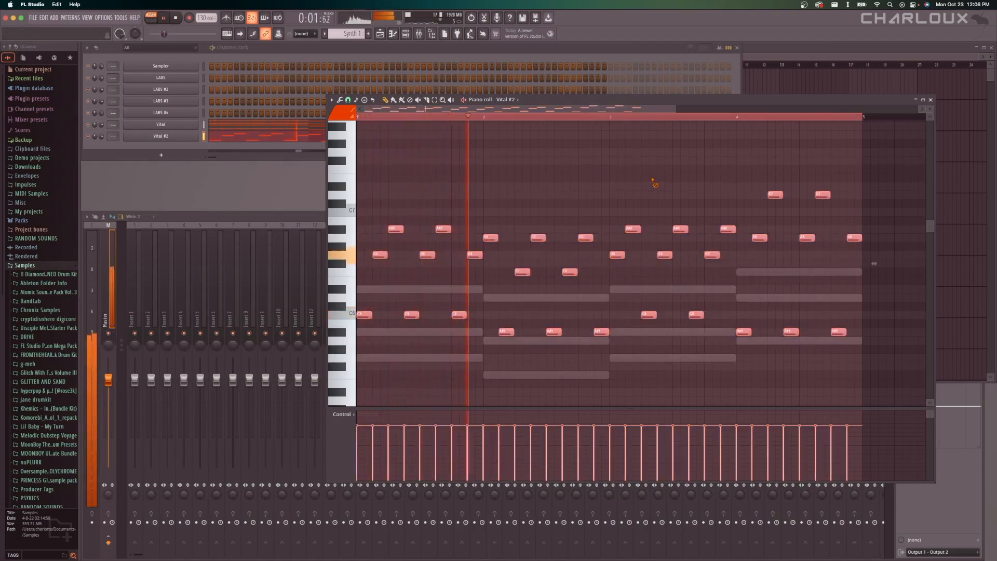
pyautogui.hotkey('ctrl', 'Up')
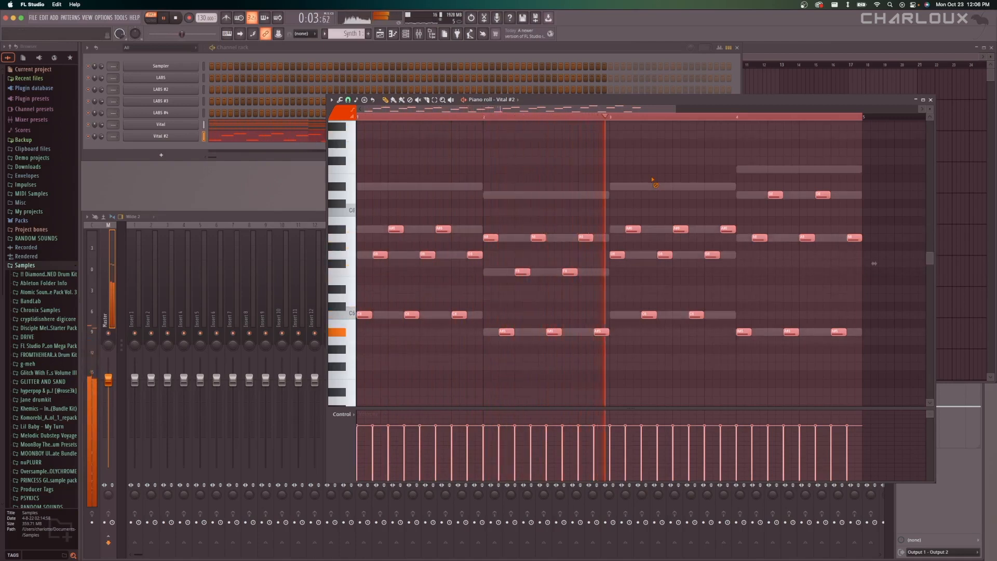
pyautogui.press('space')
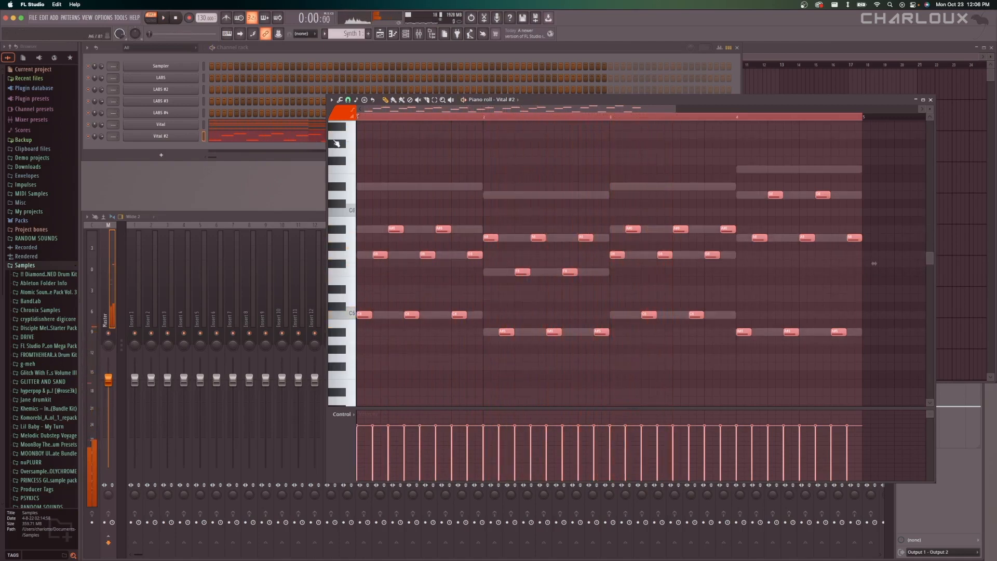
# Lower Vital #2's output volume to about -11.8 dB, check it during playback, and close the plugin window.
pyautogui.click(183, 137)
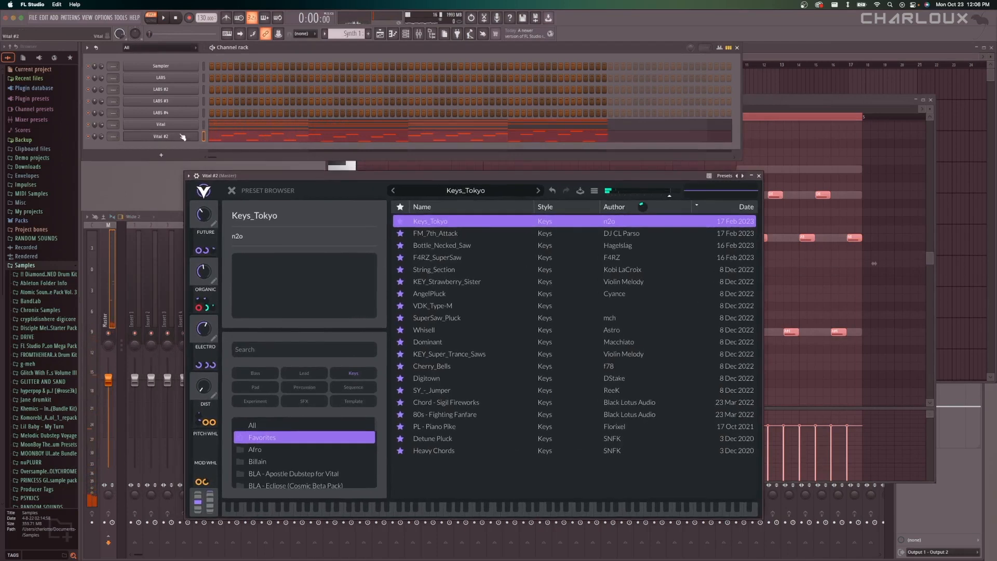
pyautogui.moveTo(669, 197); pyautogui.dragTo(655, 196)
pyautogui.press('space')
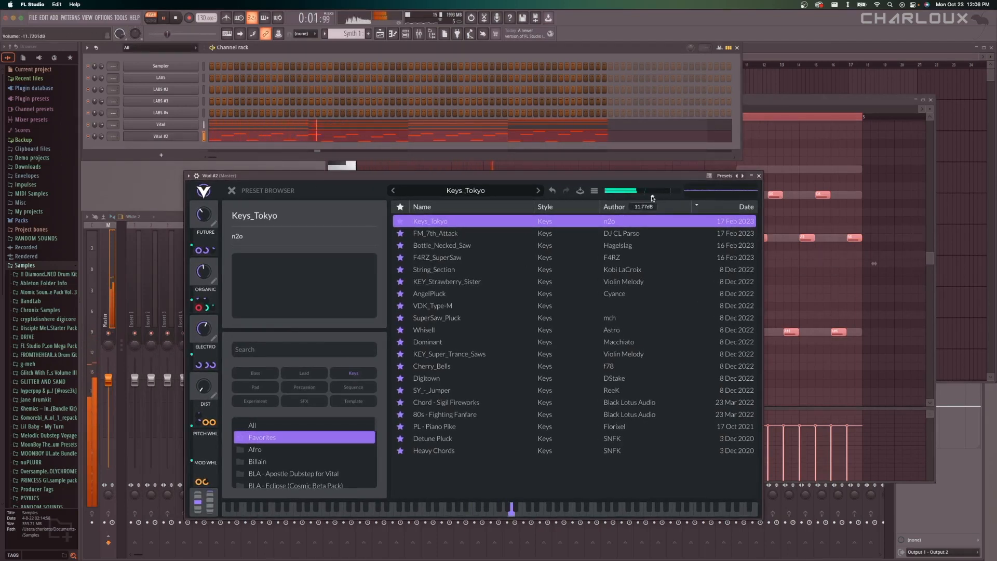
pyautogui.click(759, 176)
pyautogui.press('space')
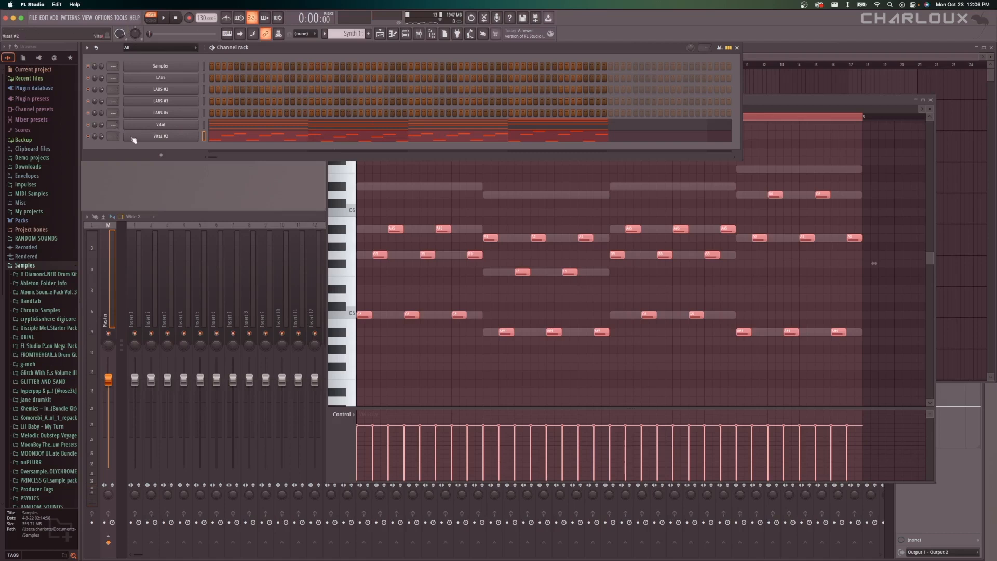
# Route the Vital channel to mixer track 1 and the Vital #2 channel to mixer track 2.
pyautogui.click(226, 224)
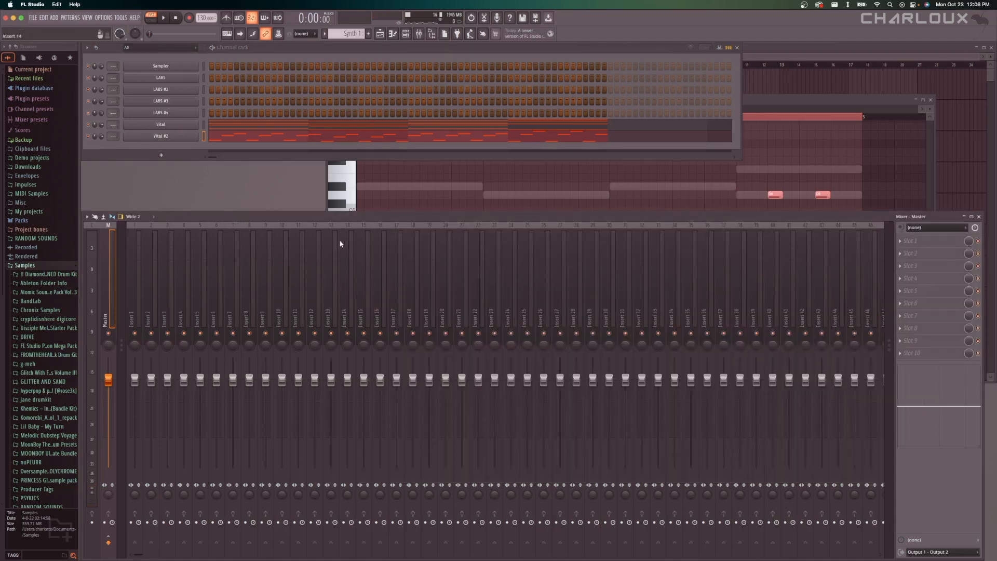
pyautogui.moveTo(113, 125); pyautogui.dragTo(113, 132)
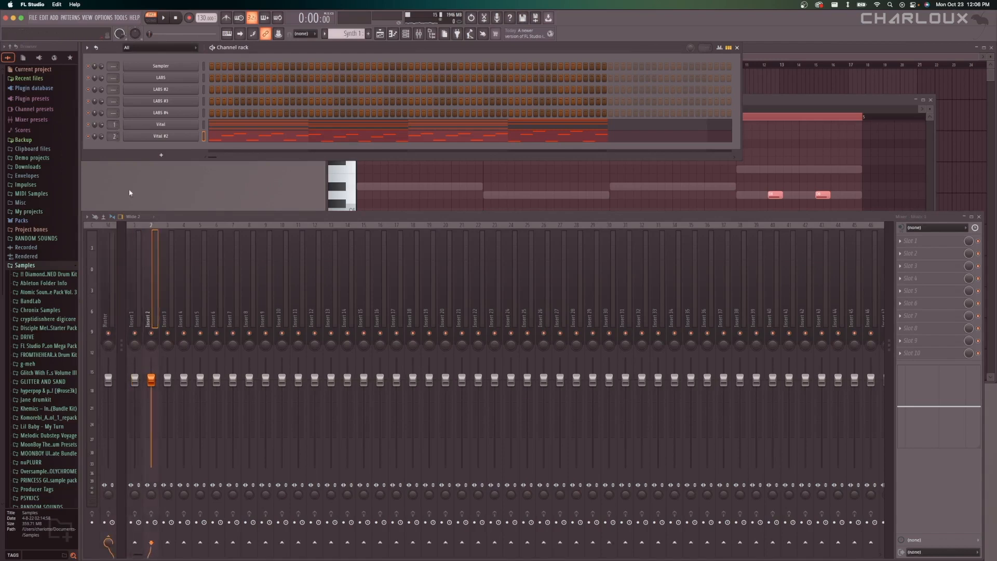
# Rename mixer track 1 as pad1 and give it a teal color.
pyautogui.click(133, 250)
pyautogui.rightClick(133, 250)
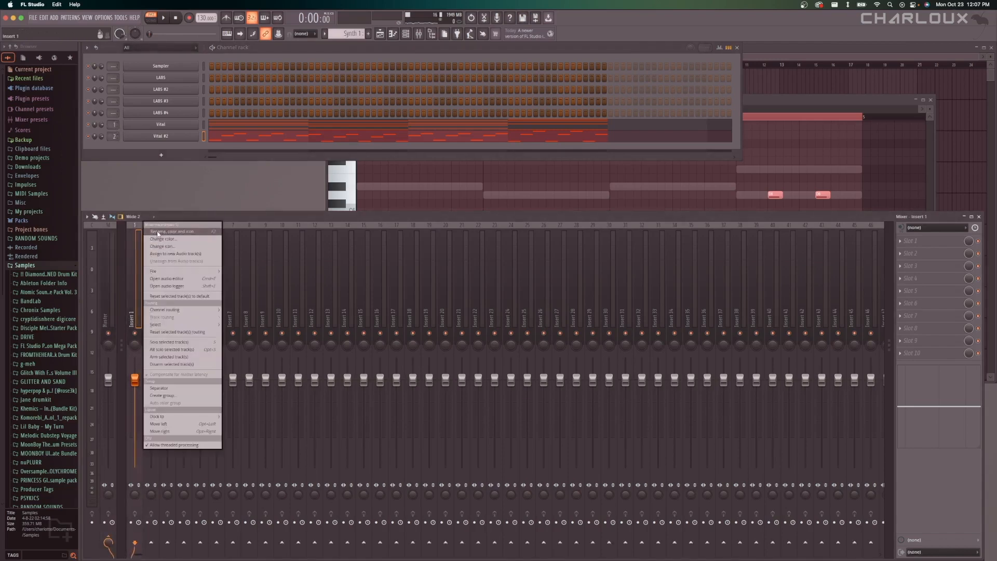
pyautogui.click(157, 232)
pyautogui.write('pad1')
pyautogui.click(151, 224)
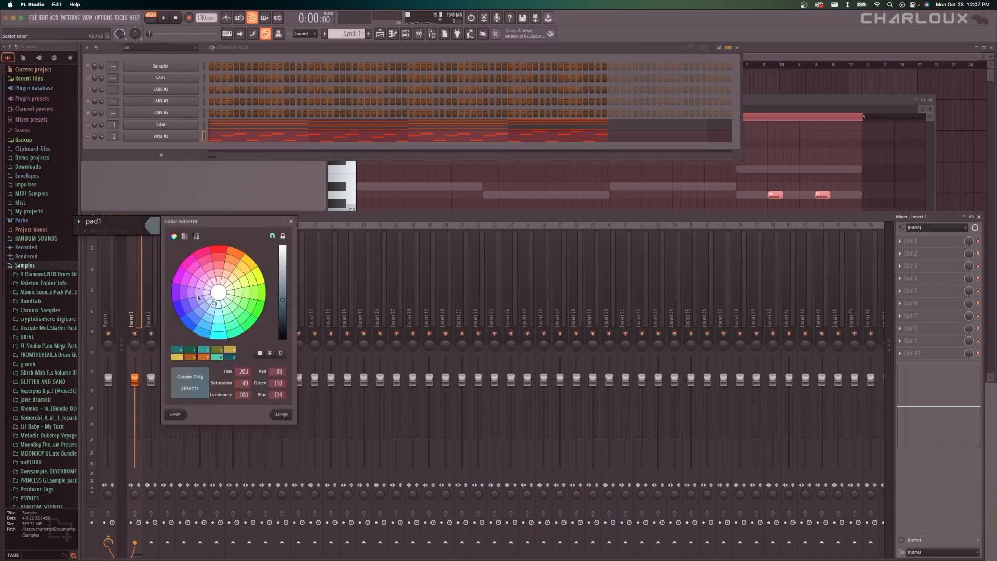
pyautogui.click(213, 320)
pyautogui.press('Return')
# Play the pattern and examine the levels of the pad1 and Insert 2 mixer tracks.
pyautogui.click(151, 302)
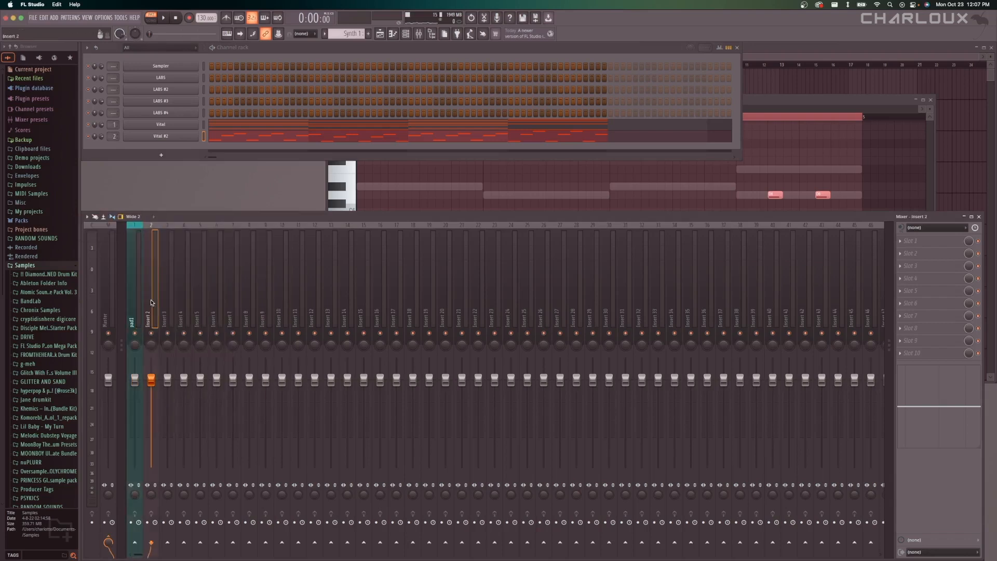
pyautogui.click(133, 303)
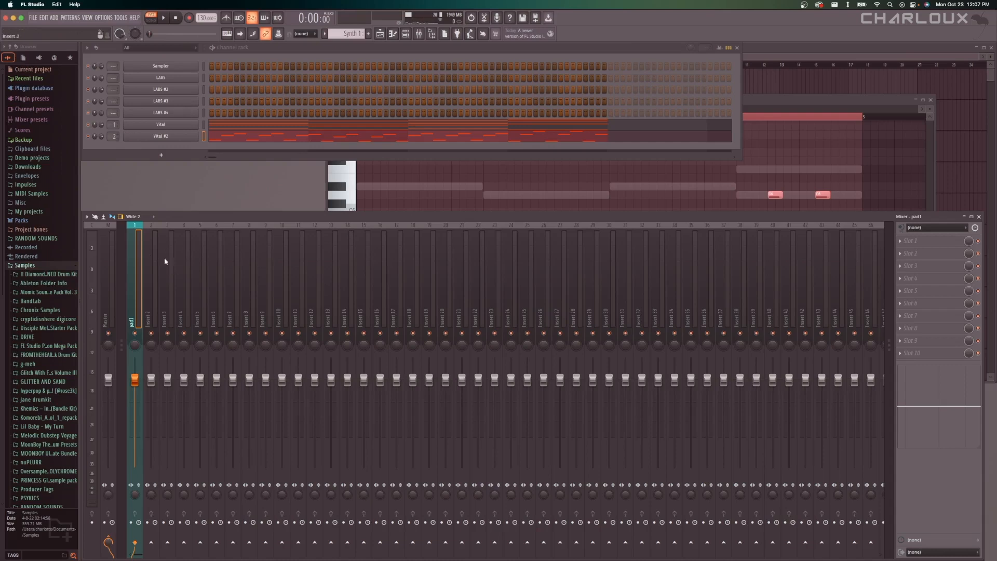
pyautogui.click(505, 186)
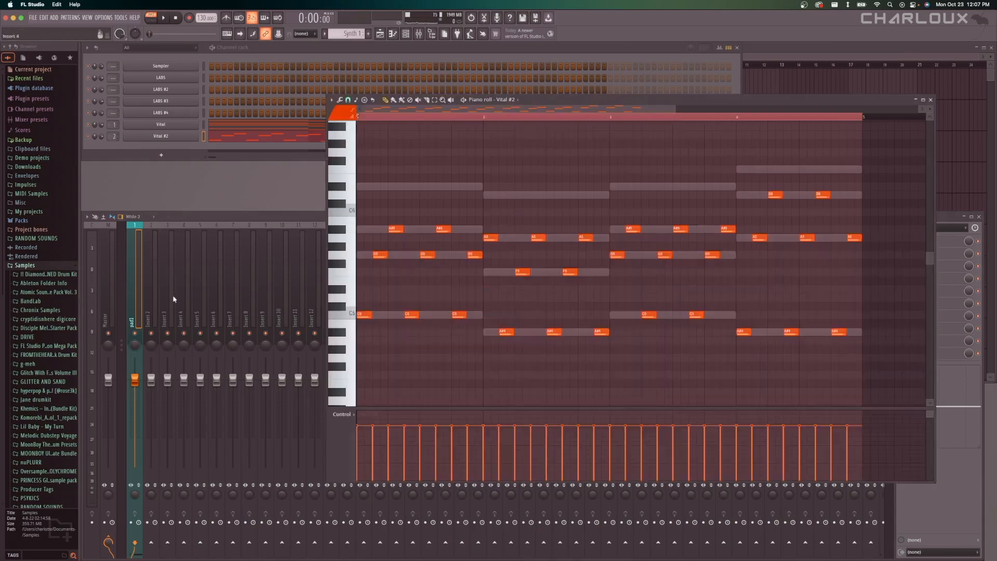
pyautogui.click(137, 297)
pyautogui.moveTo(135, 380)
pyautogui.mouseDown()
pyautogui.moveTo(135, 413)
pyautogui.moveTo(135, 380)
pyautogui.mouseUp()
pyautogui.press('space')
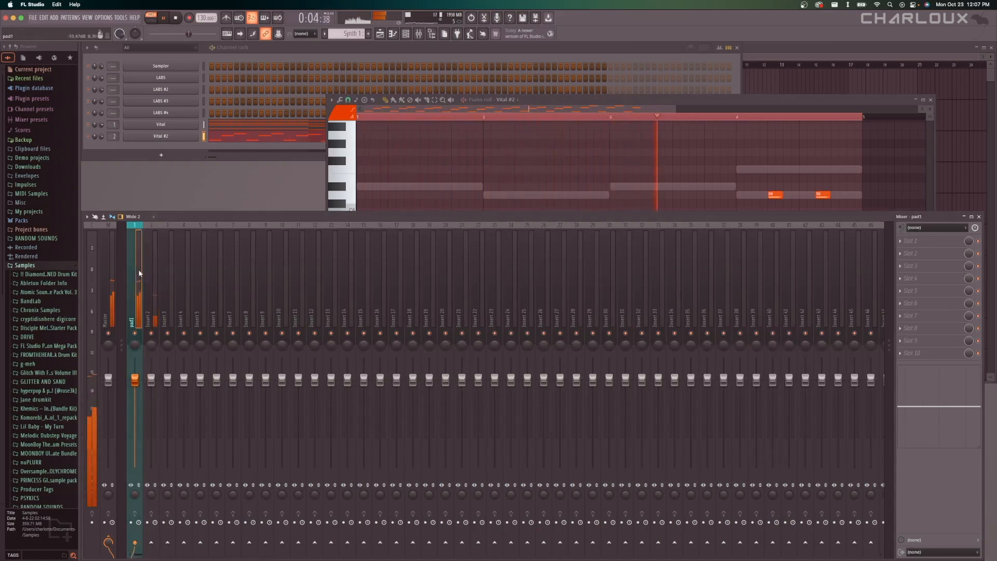
pyautogui.press('space')
# Adjust the output volume slightly in the Vital instrument routed to pad1, and close its window.
pyautogui.click(192, 124)
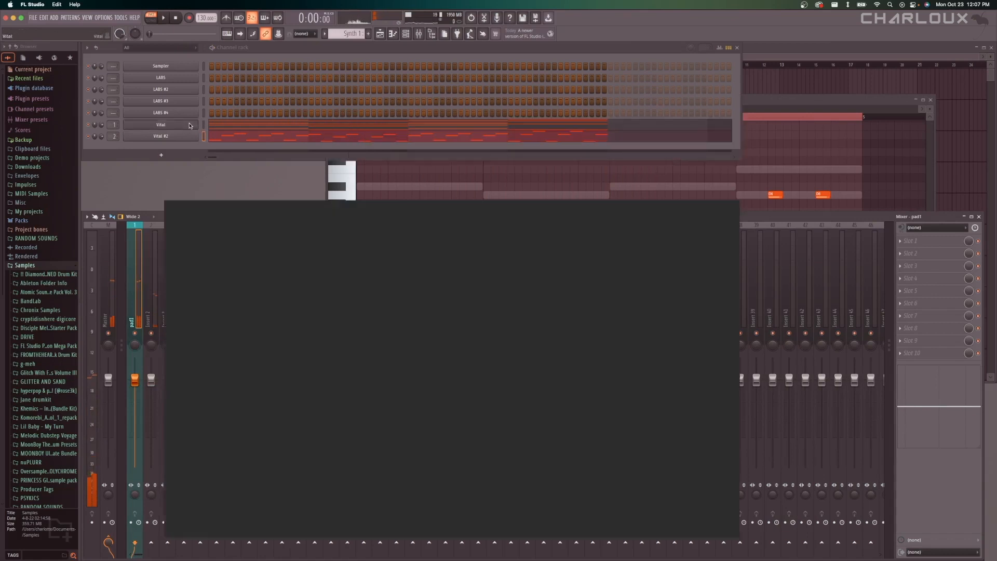
pyautogui.moveTo(397, 193); pyautogui.dragTo(397, 142)
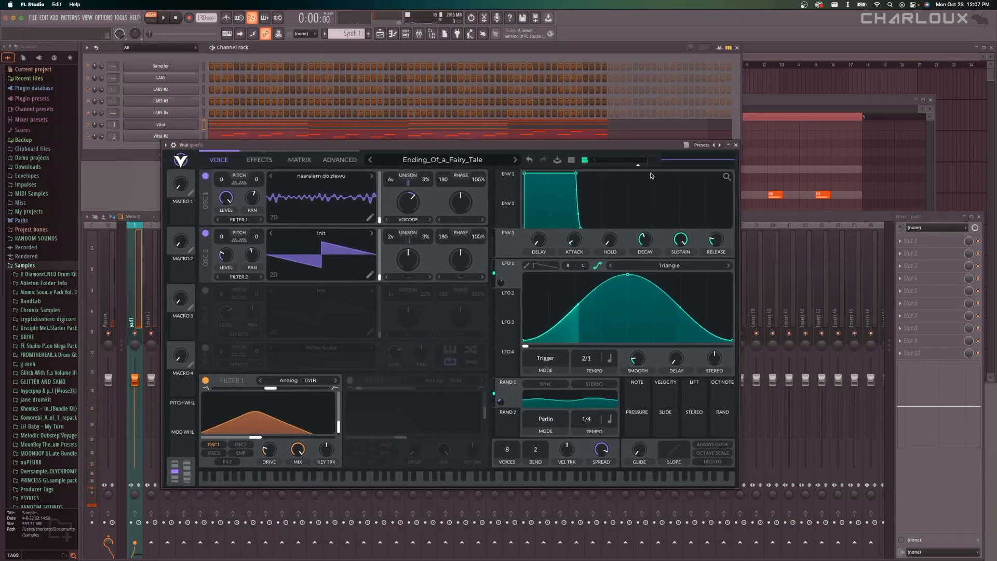
pyautogui.moveTo(639, 166)
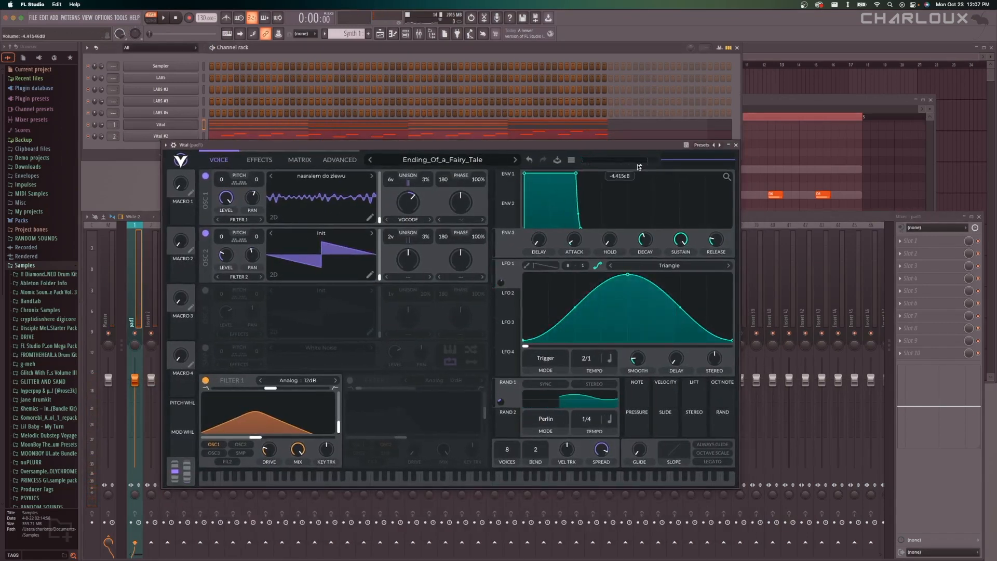
pyautogui.click(639, 166)
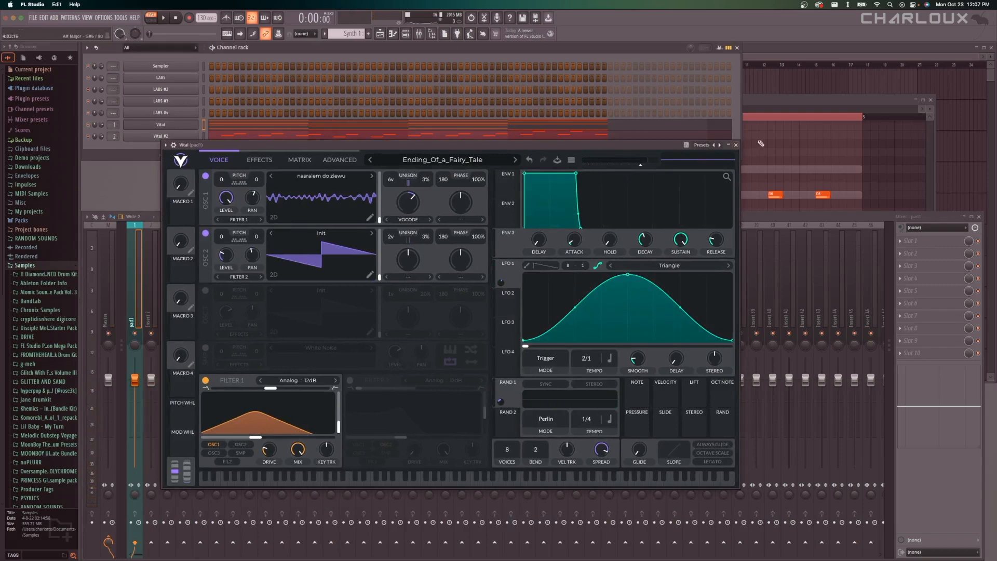
pyautogui.click(735, 144)
# Add Fruity Parametric EQ 2 to effect slot 8 of mixer track Insert 2.
pyautogui.click(134, 264)
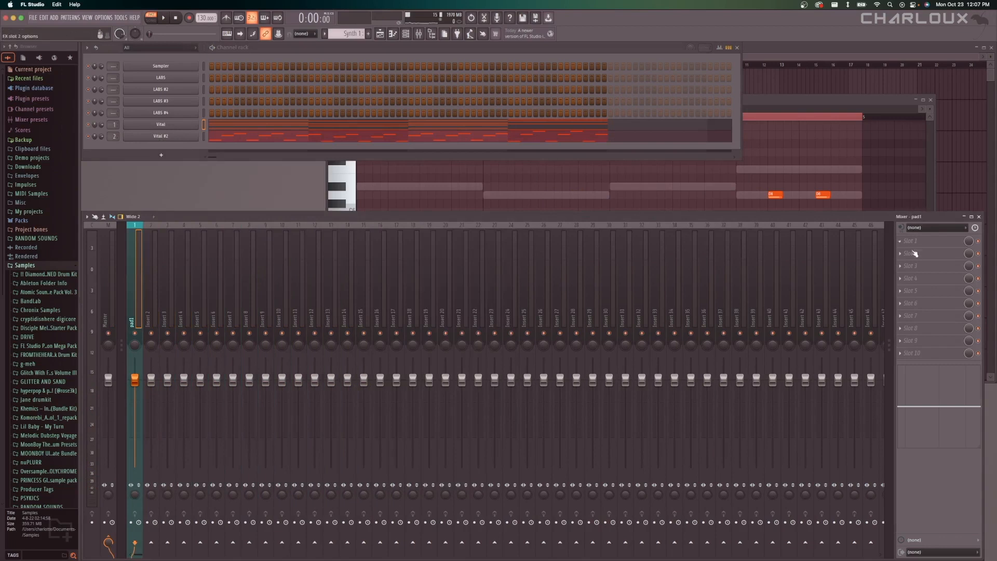
pyautogui.click(151, 252)
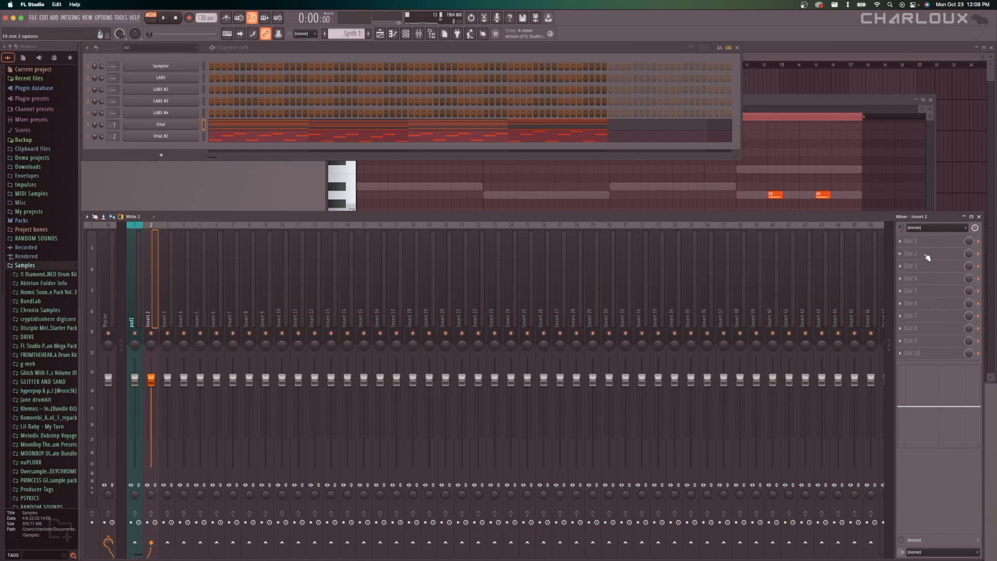
pyautogui.click(929, 333)
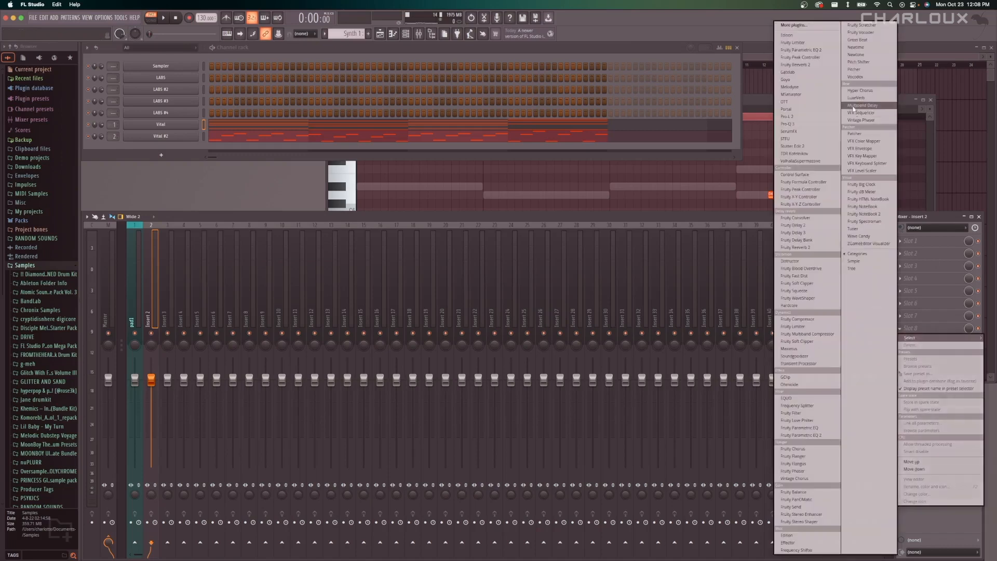
pyautogui.click(825, 50)
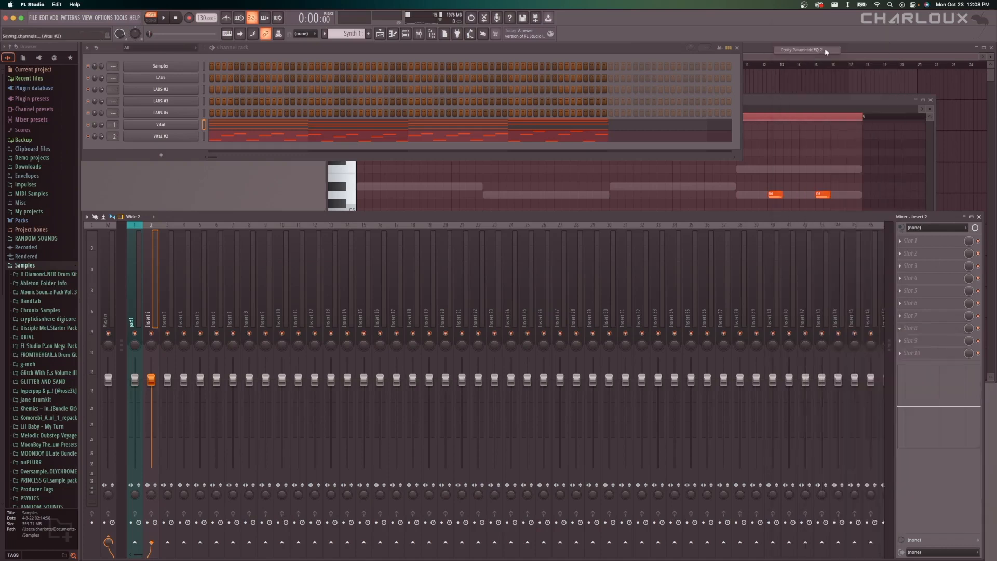
# Enlarge the Fruity Parametric EQ 2 window and play the pattern to examine the frequency spectrum of Insert 2.
pyautogui.moveTo(281, 134); pyautogui.dragTo(526, 174)
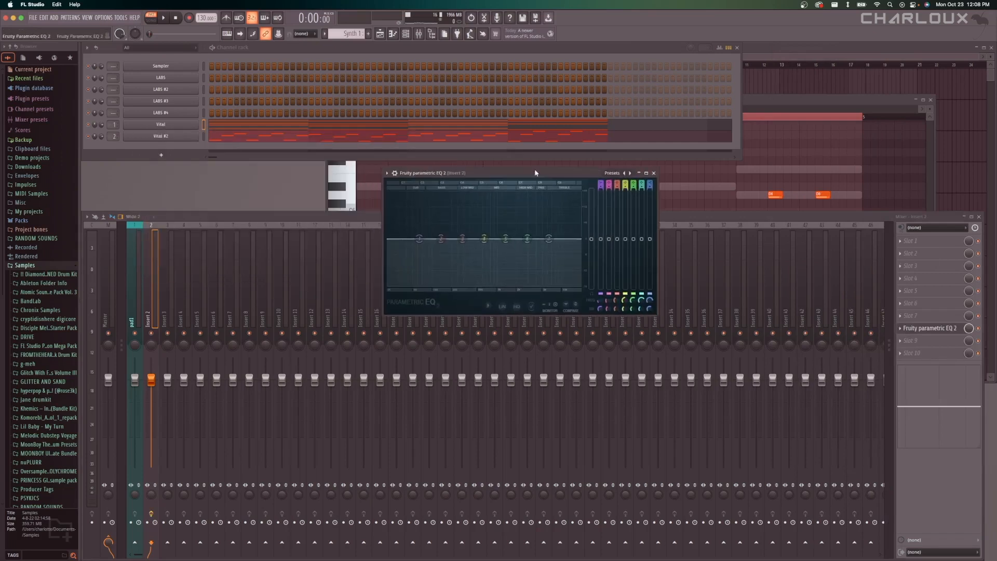
pyautogui.moveTo(657, 316); pyautogui.dragTo(732, 339)
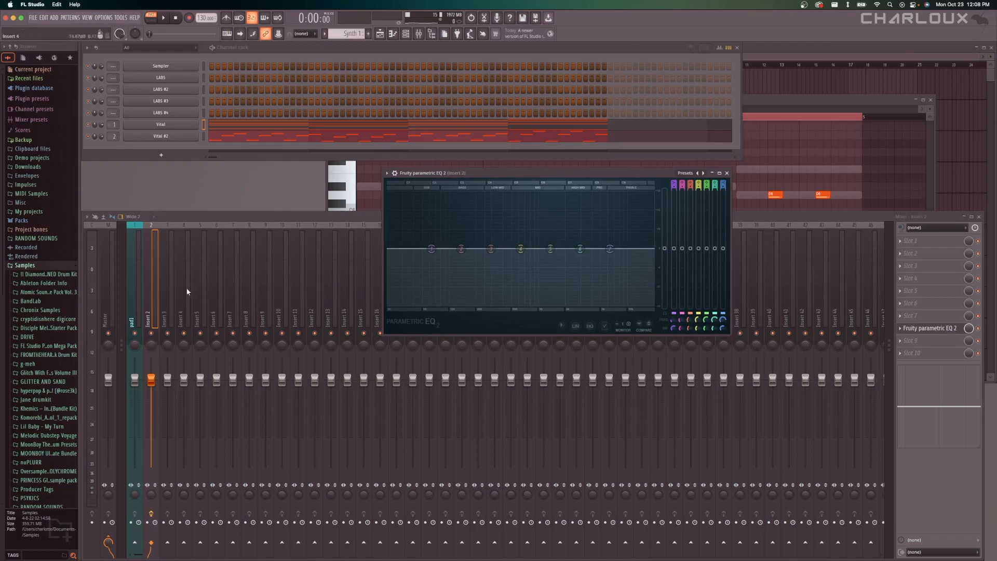
pyautogui.moveTo(522, 176); pyautogui.dragTo(516, 185)
pyautogui.press('space')
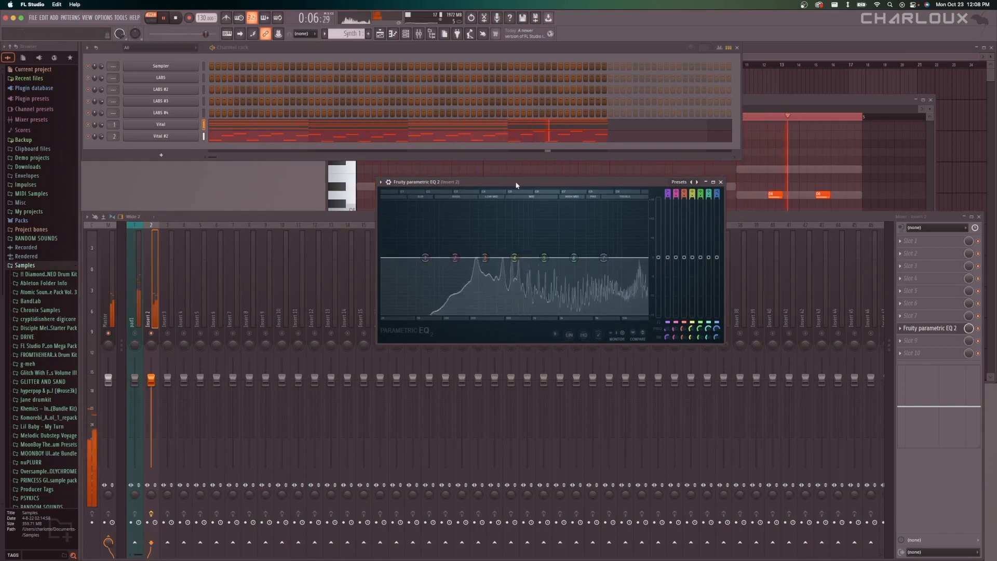
pyautogui.press('space')
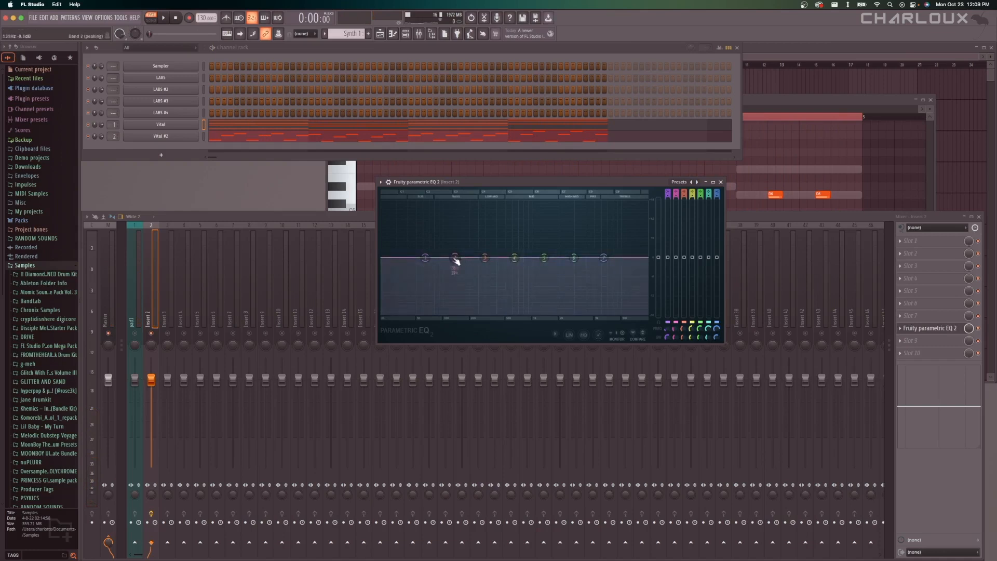
# Boost band 2 and sweep it across the spectrum while playing the pattern, and return its gain to flat.
pyautogui.moveTo(454, 258); pyautogui.dragTo(623, 203)
pyautogui.press('space')
pyautogui.moveTo(623, 203); pyautogui.dragTo(625, 257)
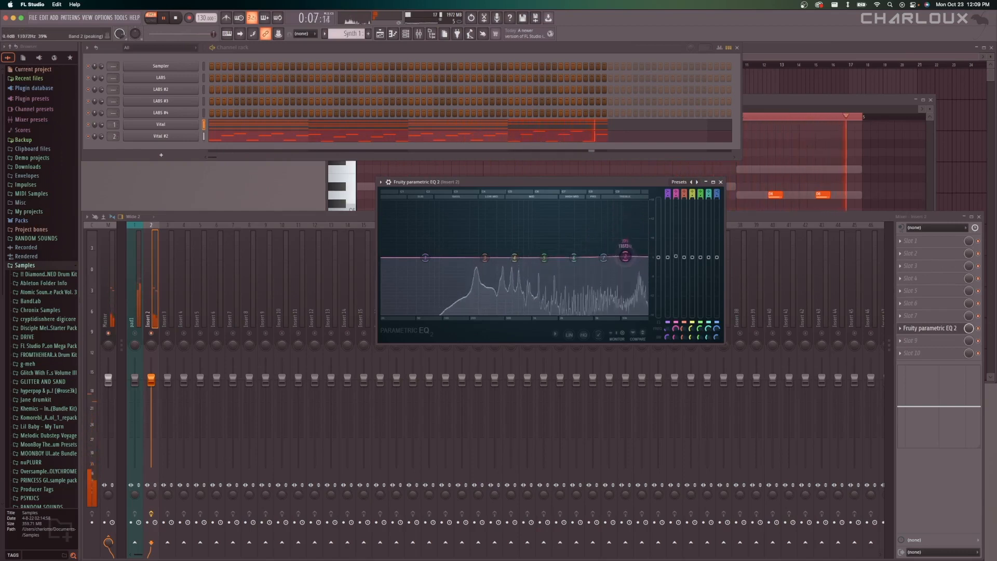
pyautogui.press('space')
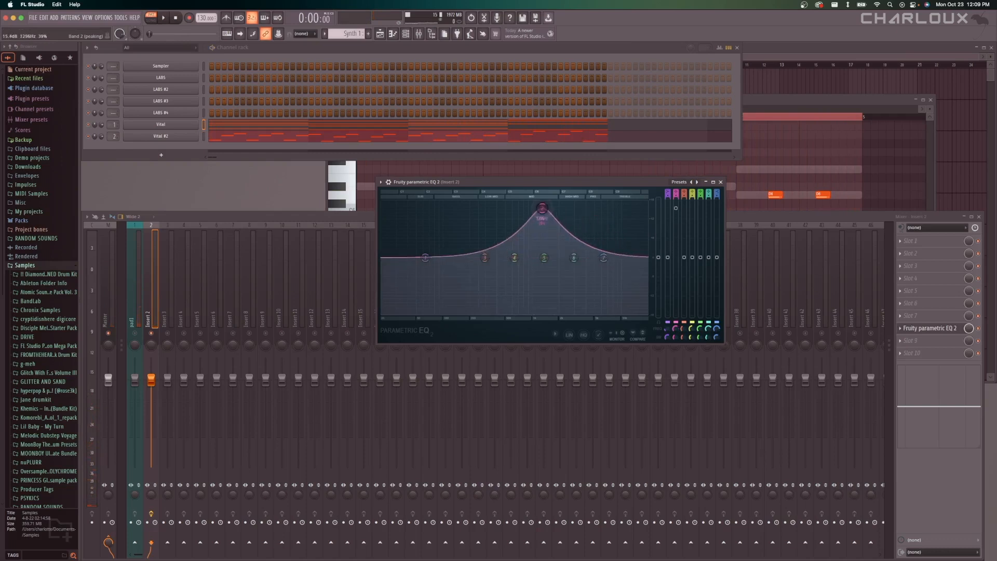
pyautogui.press('space')
pyautogui.moveTo(541, 208); pyautogui.dragTo(505, 257)
pyautogui.press('space')
pyautogui.press('space')
pyautogui.press('space')
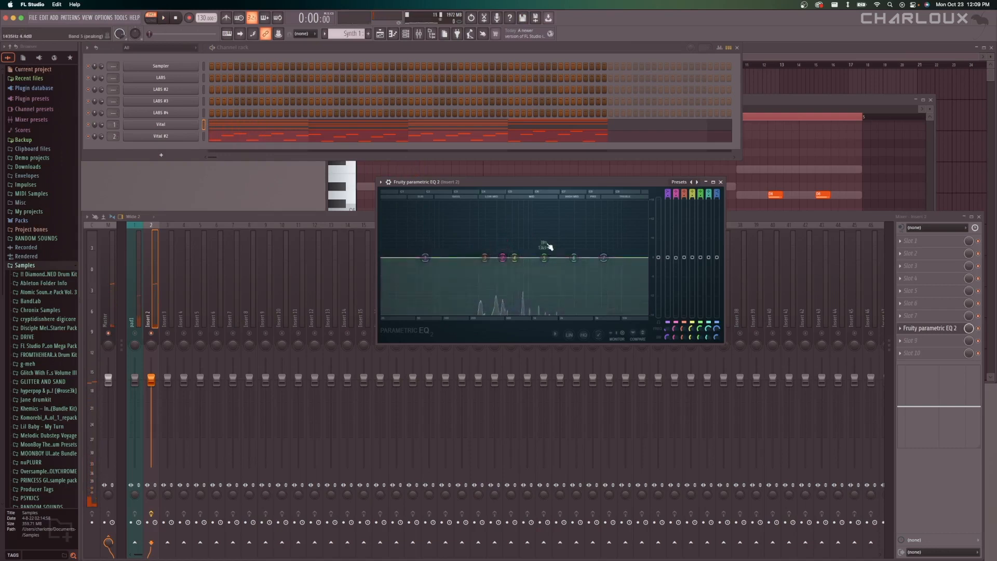
# Change band 1 of the Insert 2 equalizer to High pass and raise its cutoff to roll off the low end.
pyautogui.moveTo(422, 263)
pyautogui.mouseDown()
pyautogui.moveTo(426, 228)
pyautogui.moveTo(439, 248)
pyautogui.moveTo(431, 255)
pyautogui.mouseUp()
pyautogui.rightClick(429, 256)
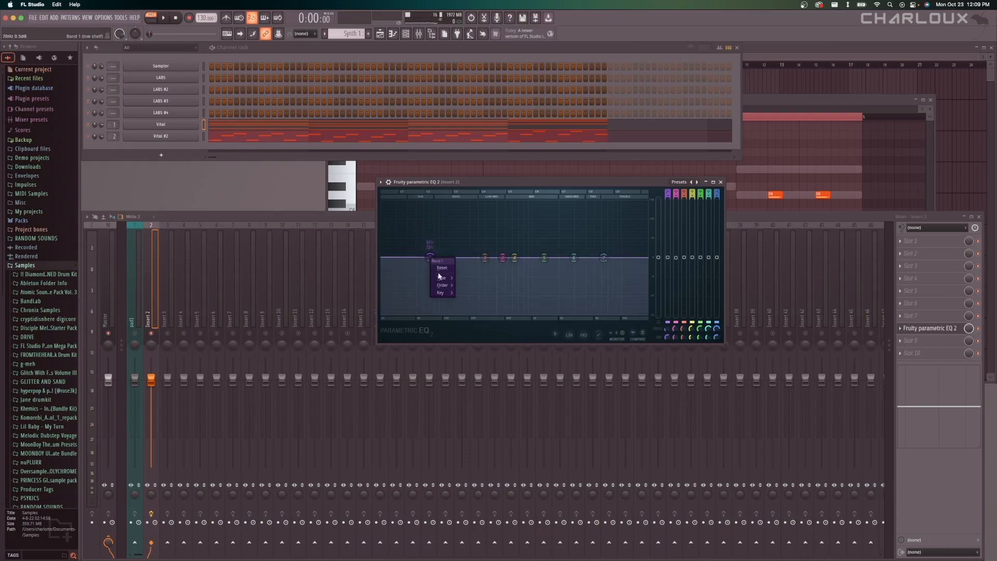
pyautogui.moveTo(439, 278)
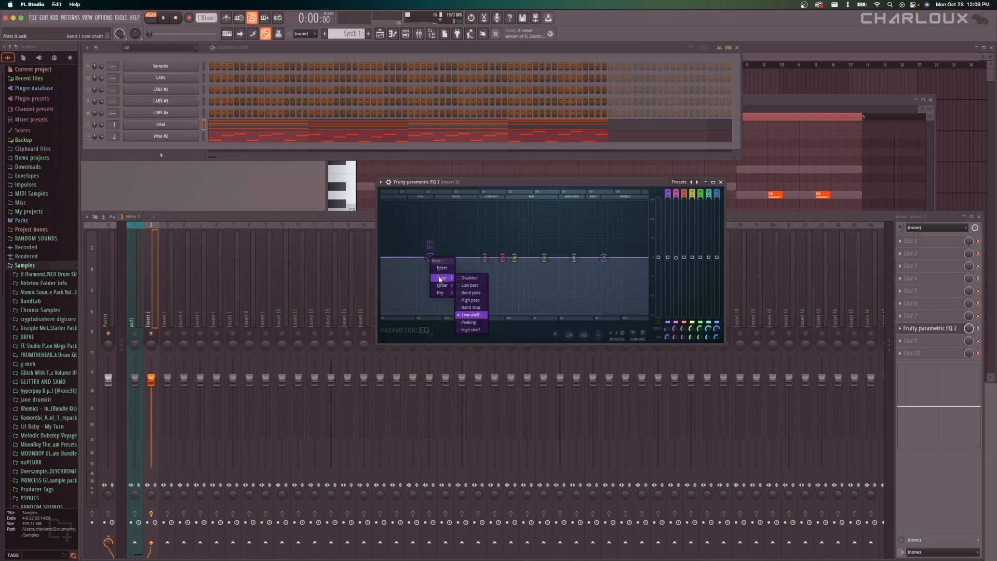
pyautogui.click(470, 300)
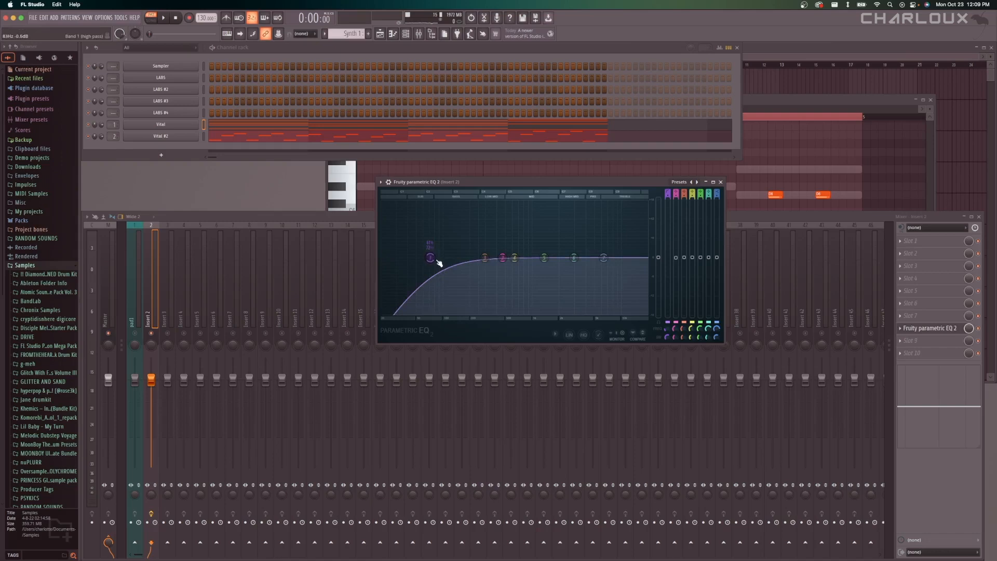
pyautogui.moveTo(430, 257); pyautogui.dragTo(450, 258)
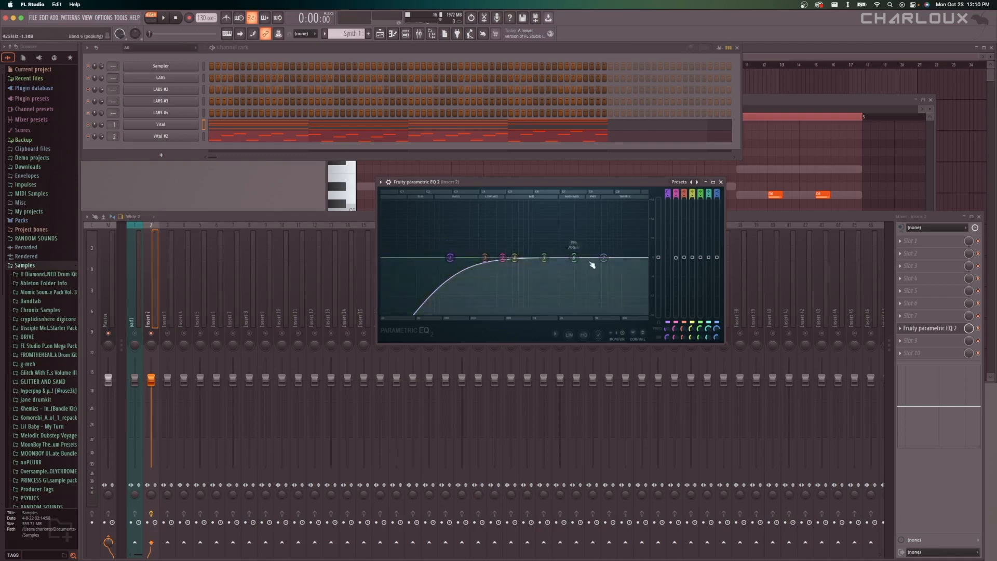
pyautogui.moveTo(604, 257); pyautogui.dragTo(605, 258)
pyautogui.moveTo(607, 258); pyautogui.dragTo(607, 258)
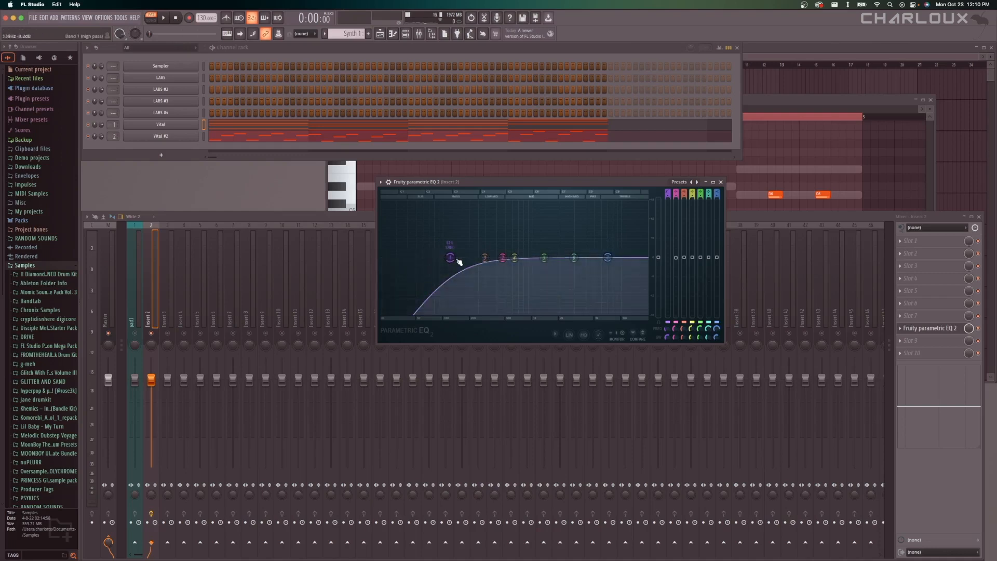
pyautogui.moveTo(450, 258); pyautogui.dragTo(458, 257)
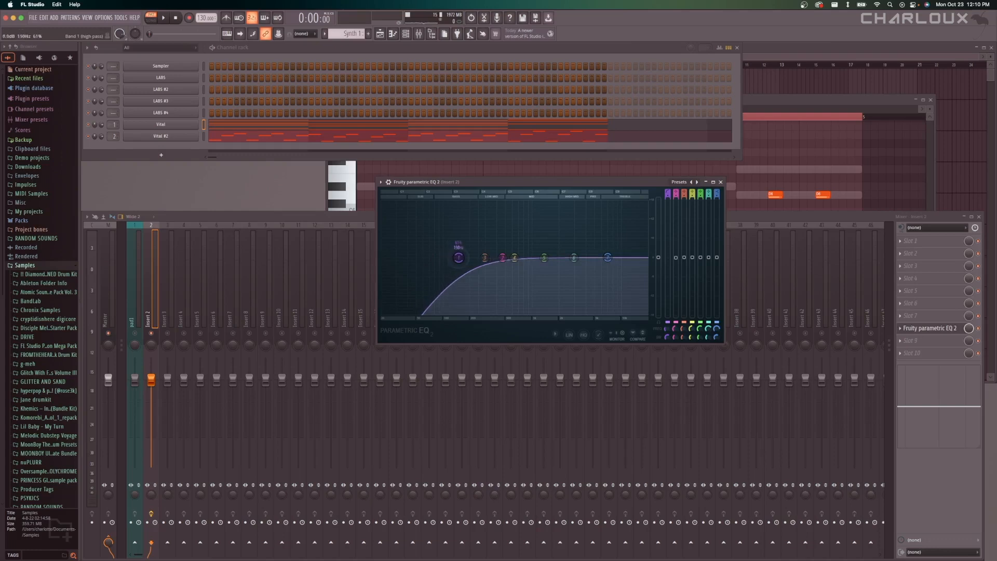
pyautogui.moveTo(459, 257); pyautogui.dragTo(466, 258)
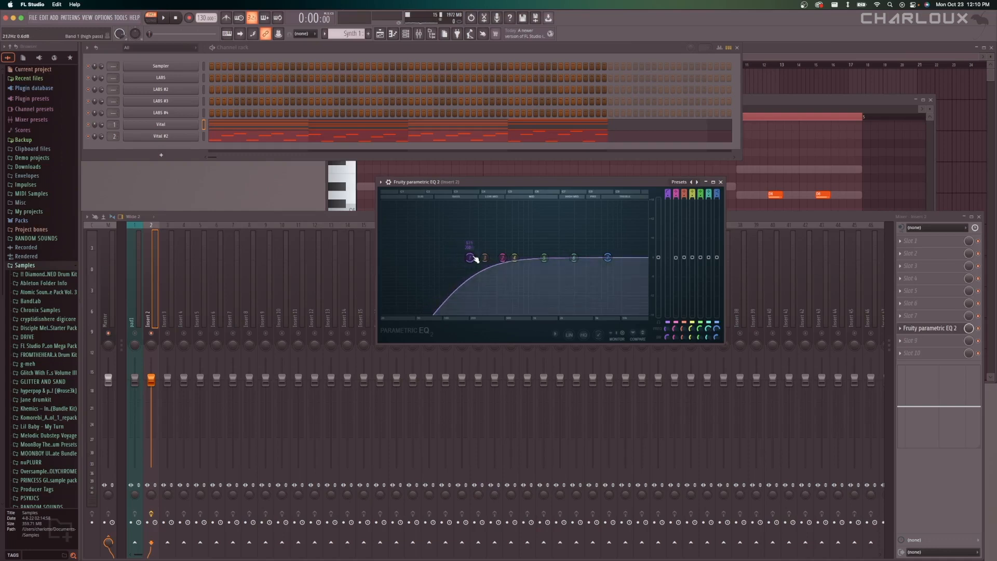
pyautogui.moveTo(475, 259); pyautogui.dragTo(467, 264)
# Examine the filter order options available for band 1 of the equalizer.
pyautogui.rightClick(470, 258)
pyautogui.moveTo(484, 286)
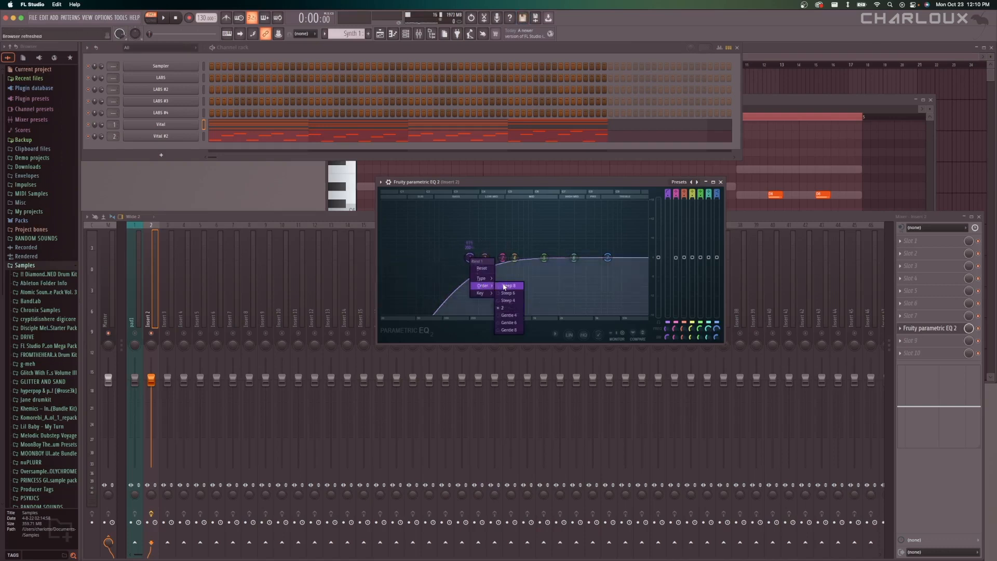
pyautogui.click(469, 245)
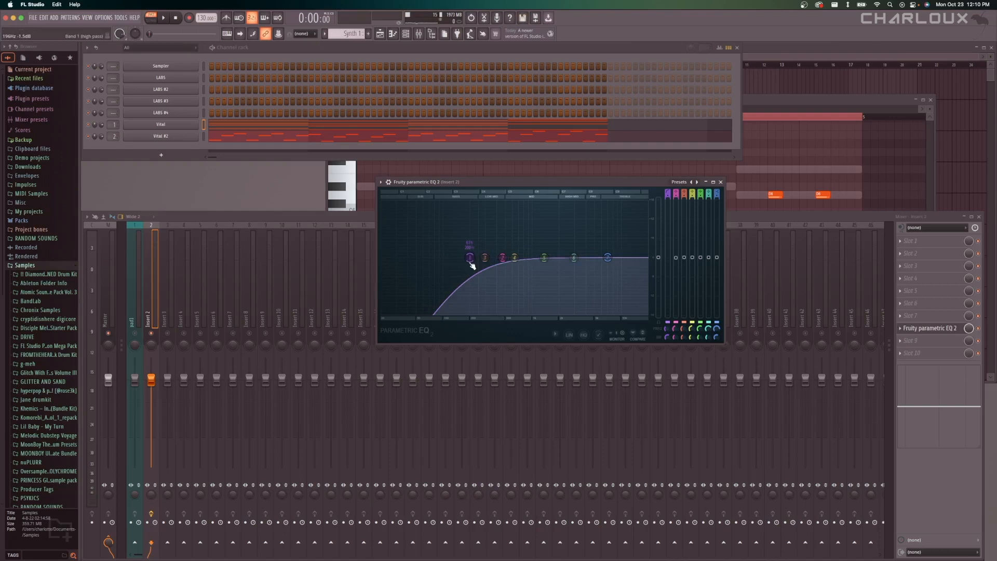
pyautogui.rightClick(470, 261)
pyautogui.moveTo(484, 286)
pyautogui.click(484, 229)
# Play the pattern and examine the high-passed spectrum of Insert 2 in the equalizer.
pyautogui.moveTo(516, 186); pyautogui.dragTo(512, 195)
pyautogui.press('space')
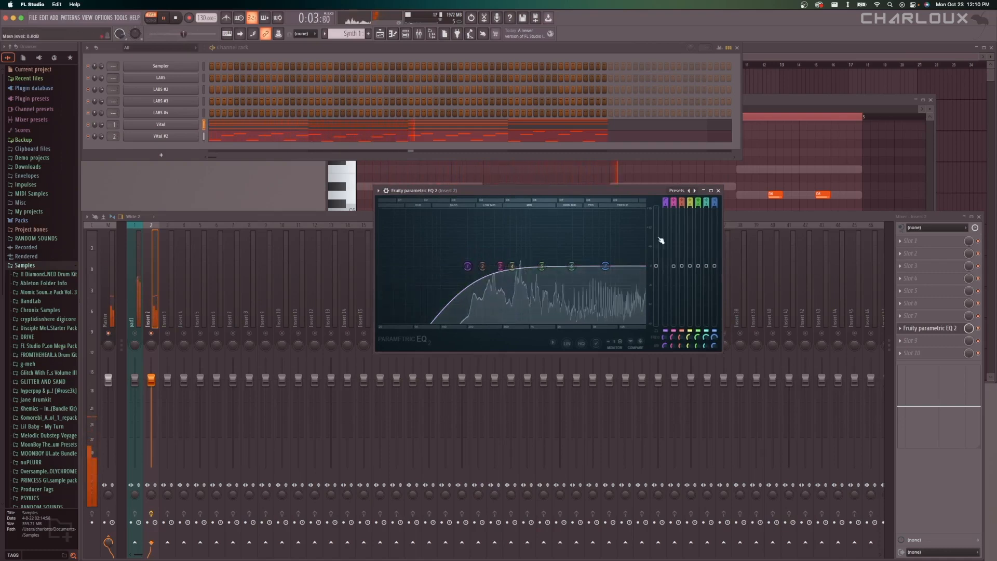
pyautogui.press('space')
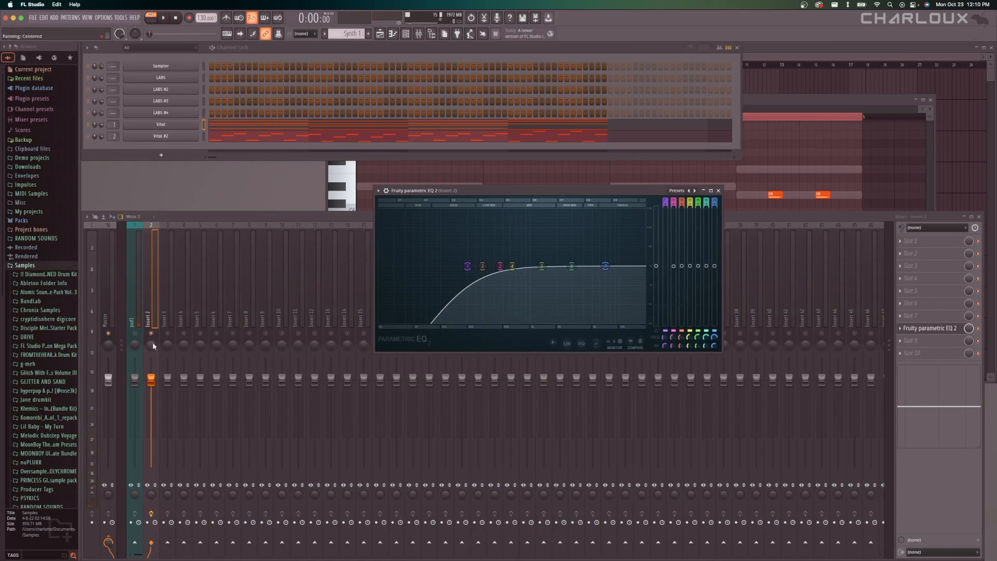
pyautogui.click(157, 338)
# Add a third Vital instrument to the channel rack, keeping its Init Preset after viewing the preset browser.
pyautogui.click(158, 154)
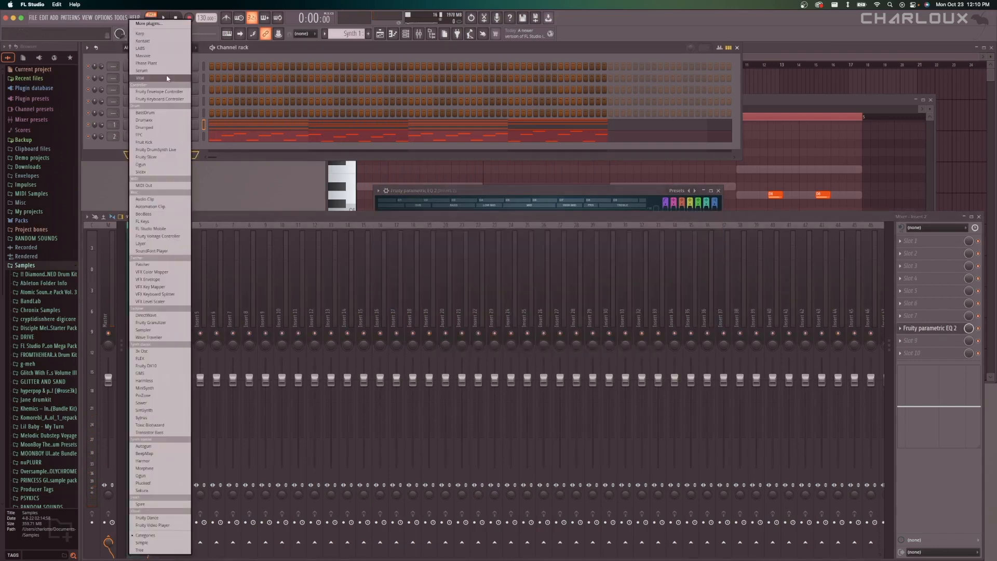
pyautogui.click(167, 78)
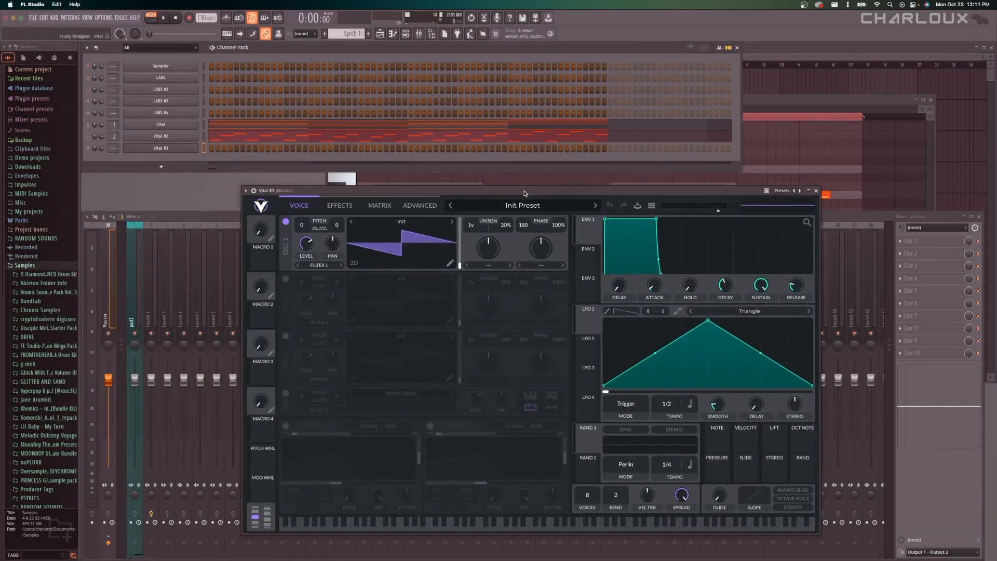
pyautogui.click(527, 203)
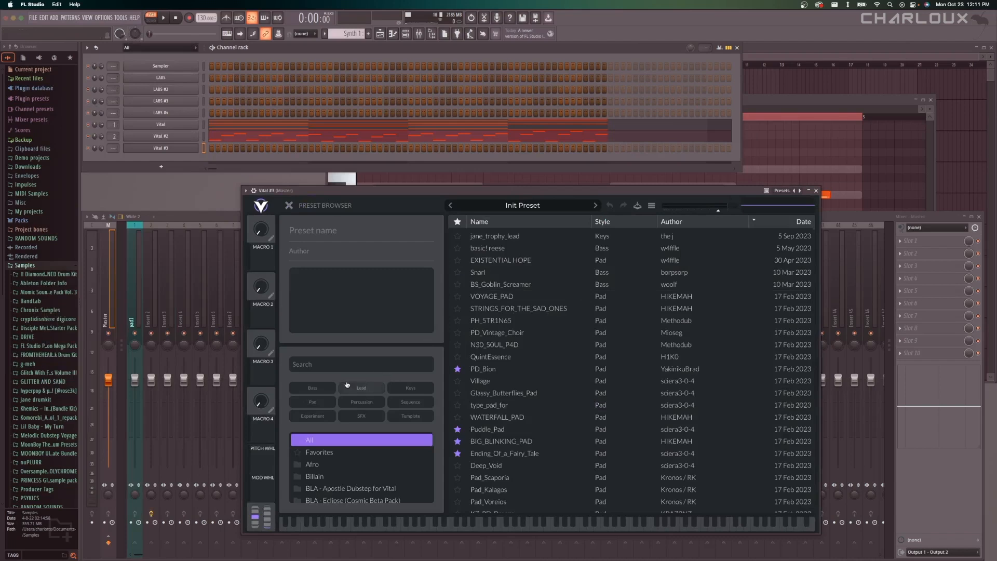
pyautogui.click(292, 207)
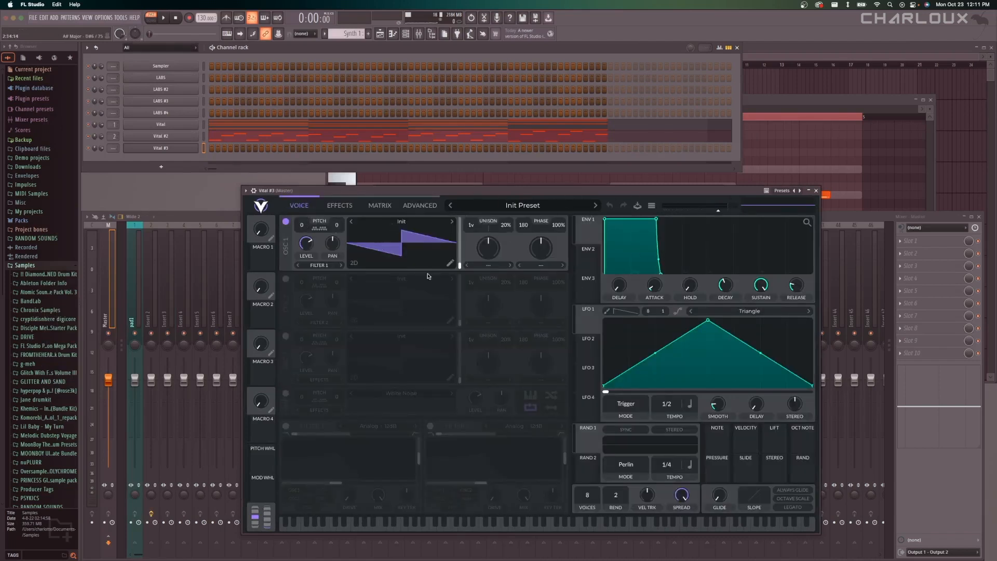
# Draw four one-bar notes alternating C5 and A#4 across bars 1 to 4 in the piano roll of Vital #3.
pyautogui.rightClick(196, 147)
pyautogui.click(209, 148)
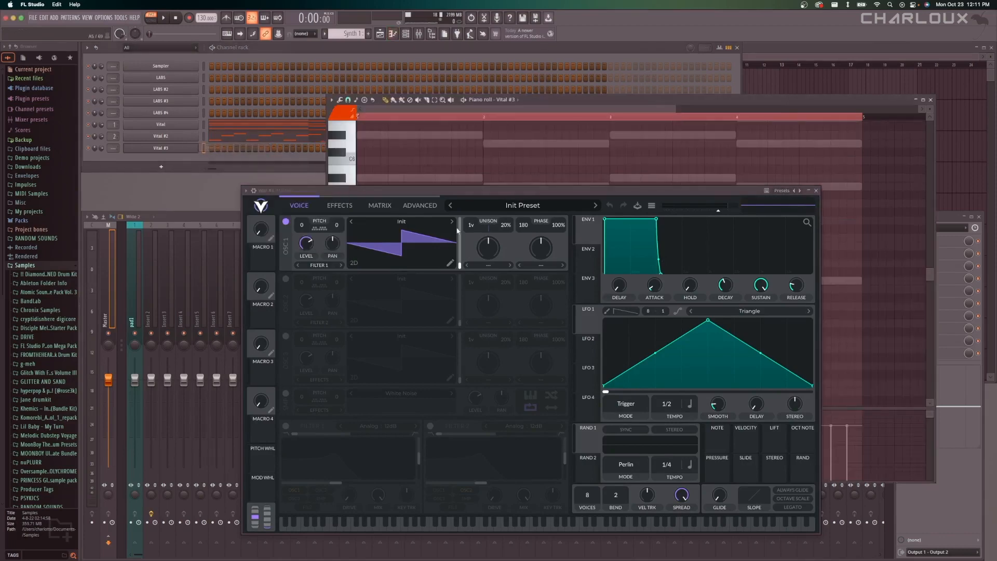
pyautogui.click(815, 190)
pyautogui.moveTo(414, 264); pyautogui.dragTo(365, 264)
pyautogui.moveTo(402, 265); pyautogui.dragTo(482, 265)
pyautogui.click(490, 280)
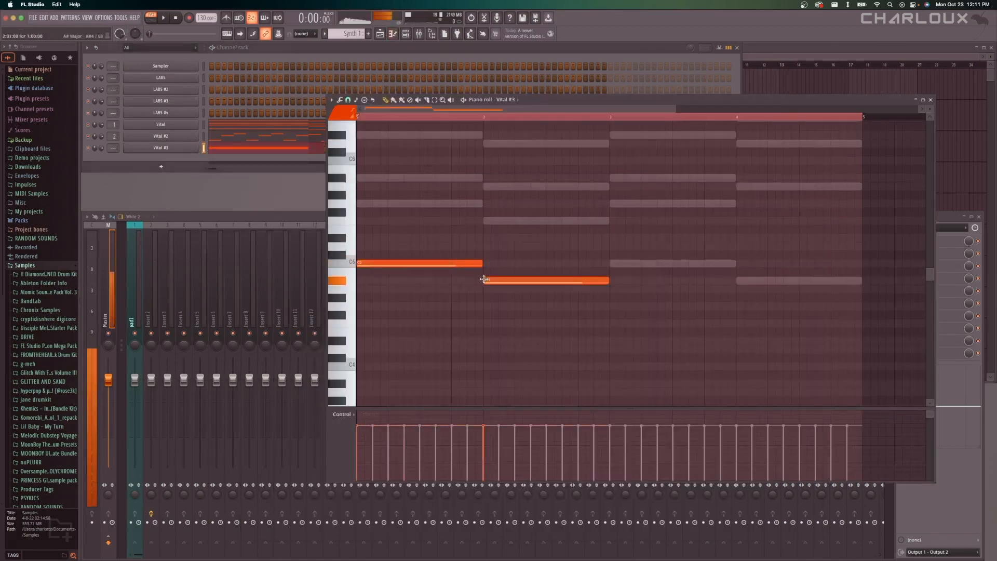
pyautogui.click(614, 263)
pyautogui.click(747, 282)
# Transpose all Vital #3 notes down two octaves to C3 and A#2, and play the pattern to hear them.
pyautogui.press('super+a')
pyautogui.press('super+Down')
pyautogui.press('super+Down')
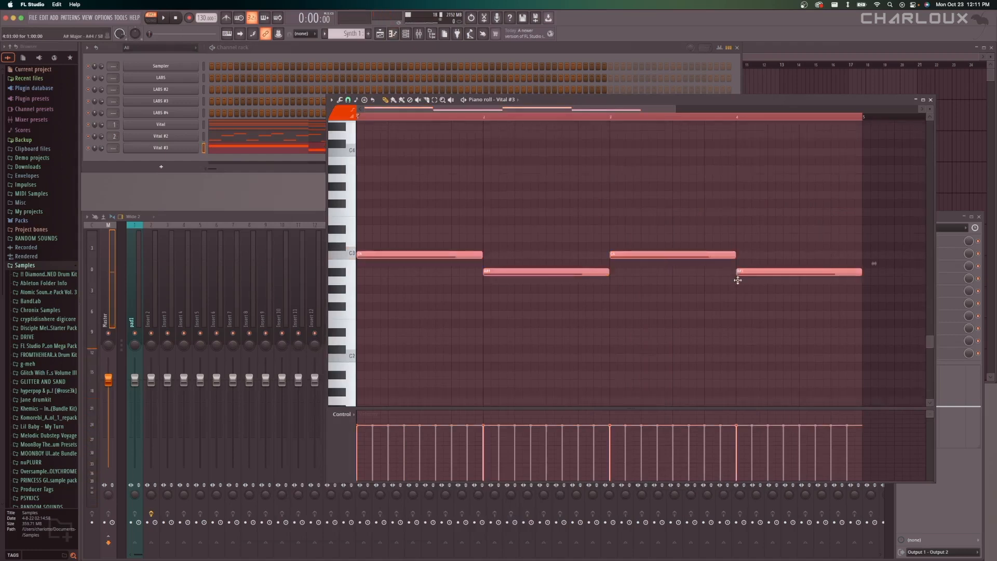
pyautogui.press('space')
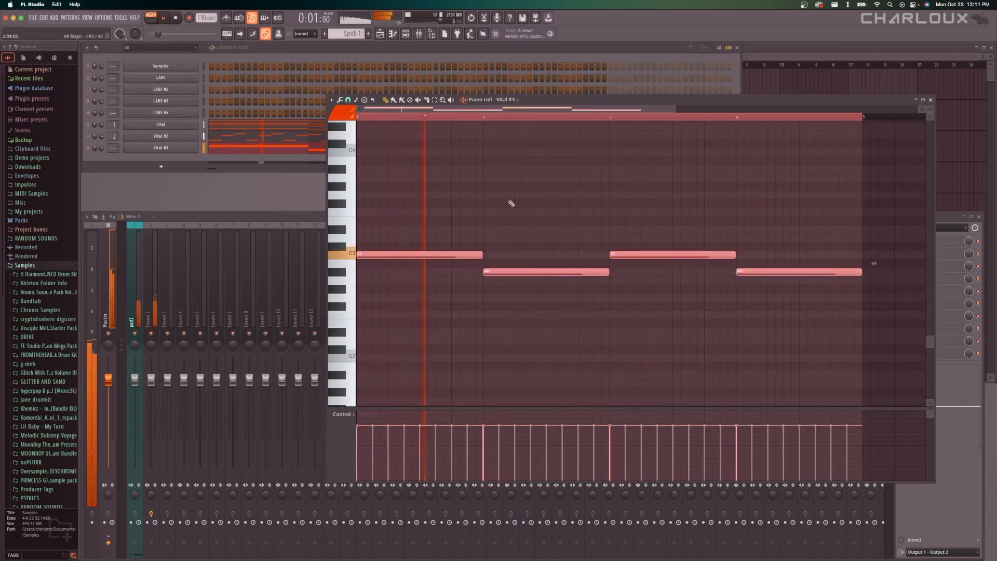
pyautogui.press('space')
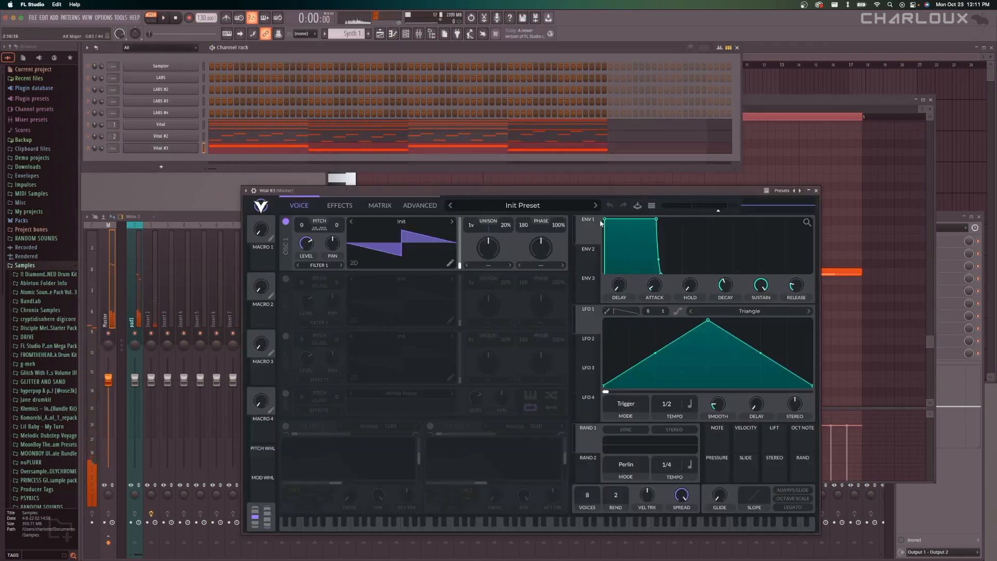
# Lengthen envelope 1's attack in Vital #3 and switch oscillator 1 to the Basic Shapes wavetable.
pyautogui.moveTo(604, 219)
pyautogui.mouseDown()
pyautogui.moveTo(631, 220)
pyautogui.moveTo(597, 221)
pyautogui.mouseUp()
pyautogui.press('space')
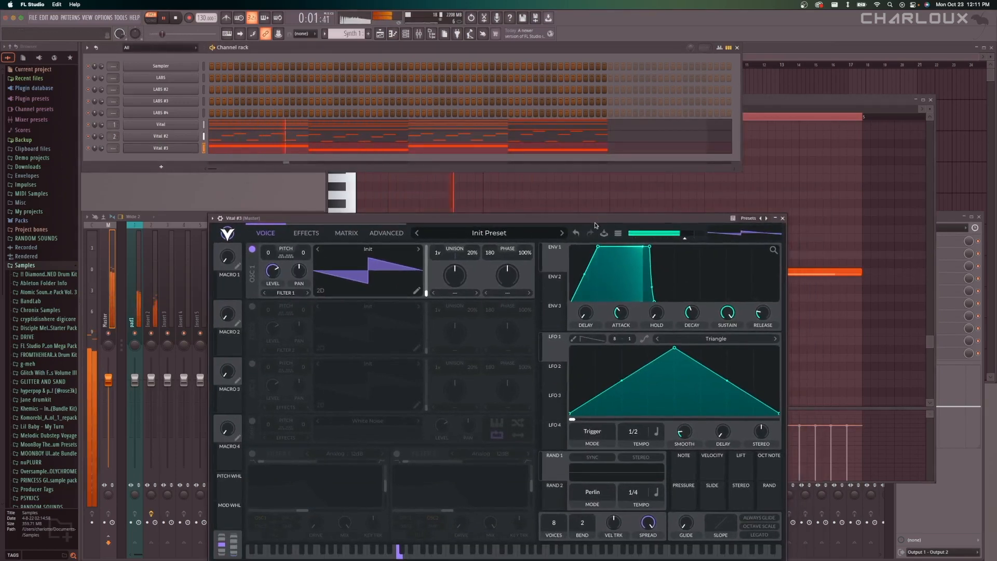
pyautogui.press('space')
pyautogui.click(369, 249)
pyautogui.click(614, 281)
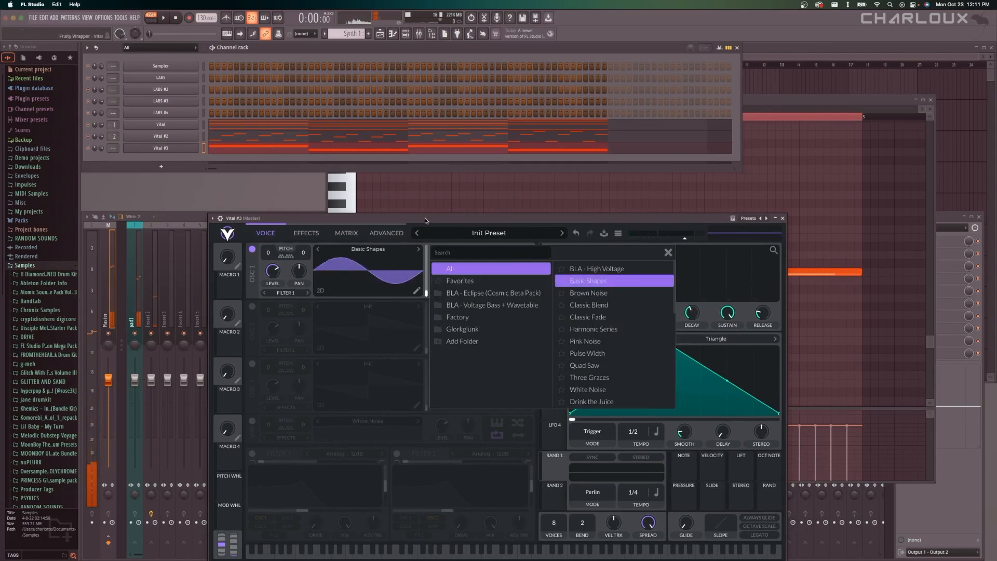
# Shorten envelope 1's attack in Vital #3 to its minimum and play the pattern to check the sound.
pyautogui.press('space')
pyautogui.moveTo(425, 223); pyautogui.dragTo(446, 179)
pyautogui.click(331, 192)
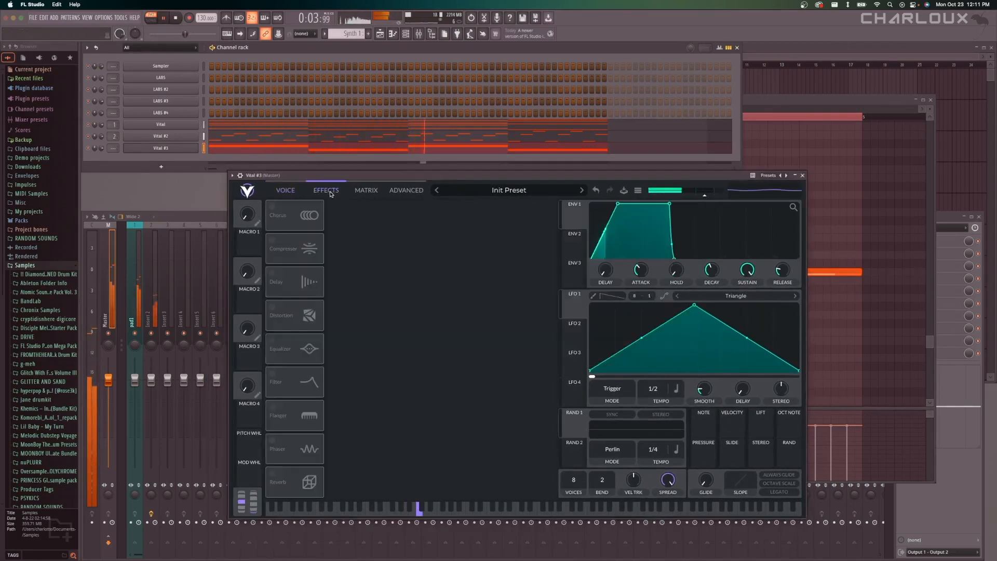
pyautogui.press('space')
pyautogui.moveTo(619, 205); pyautogui.dragTo(584, 199)
pyautogui.press('space')
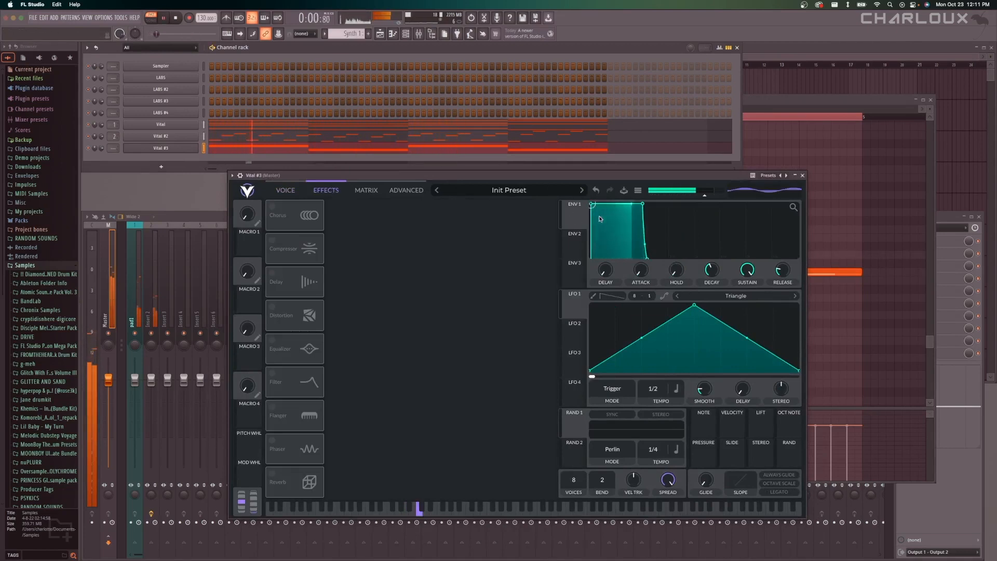
pyautogui.press('space')
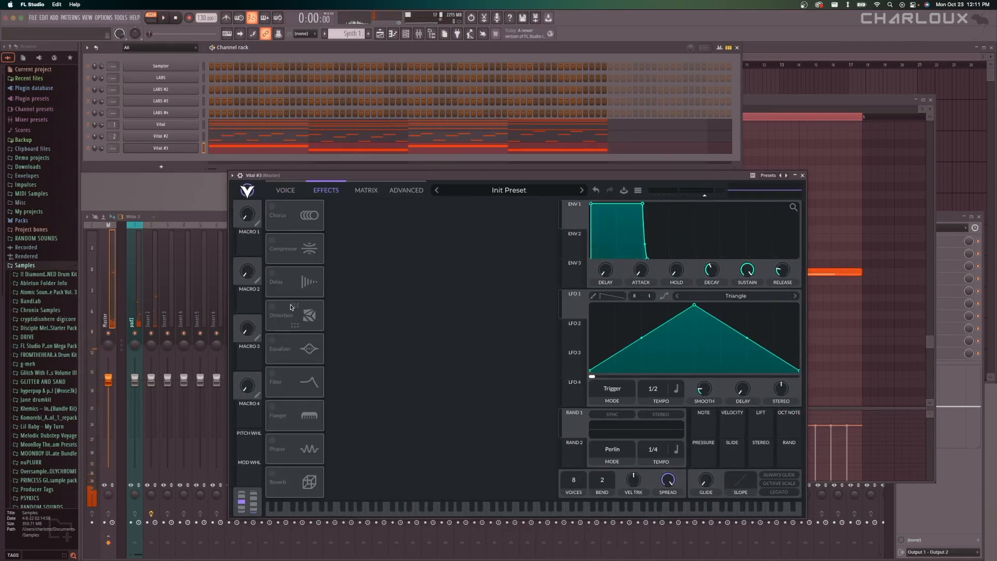
# Enable Vital #3's Equalizer effect and lower its high band gain to about -10.4 dB.
pyautogui.click(272, 340)
pyautogui.moveTo(523, 227); pyautogui.dragTo(505, 242)
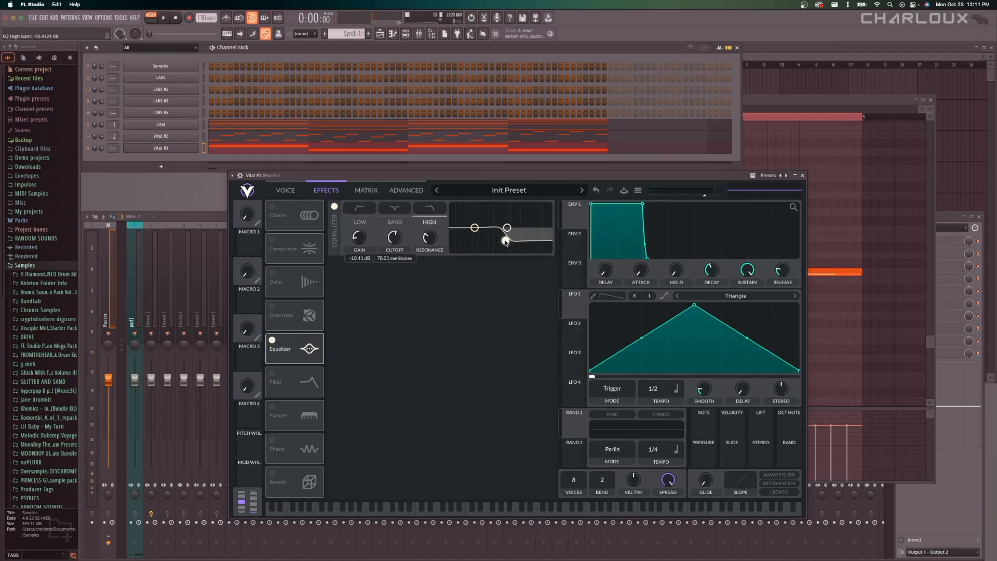
# Enable Vital #3's multiband Compressor with the high upper threshold at about -40.8 dB, and turn on the Distortion effect.
pyautogui.click(272, 240)
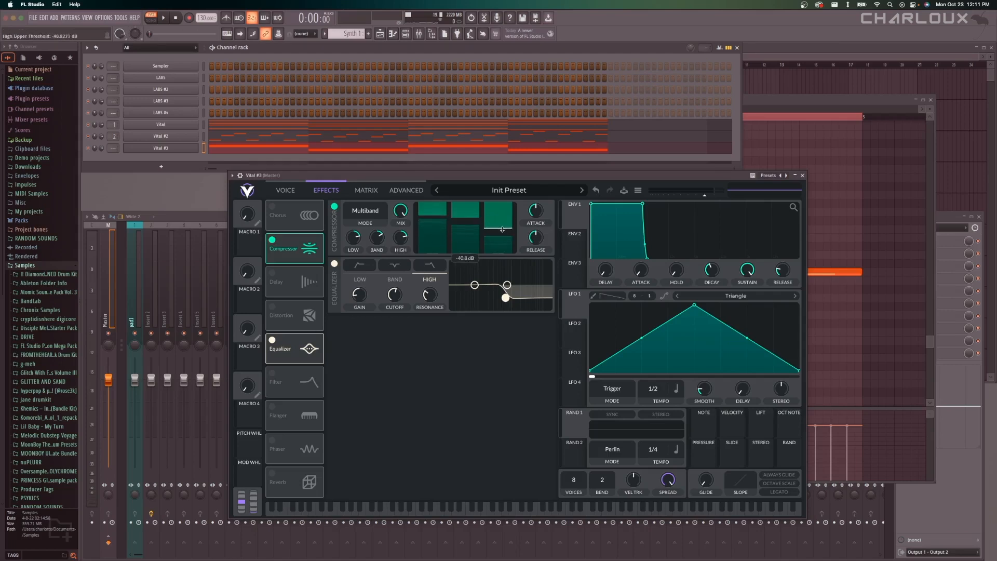
pyautogui.press('space')
# Raise the Distortion drive in Vital #3 slightly while the pattern plays, and close the plugin.
pyautogui.press('space')
pyautogui.click(275, 309)
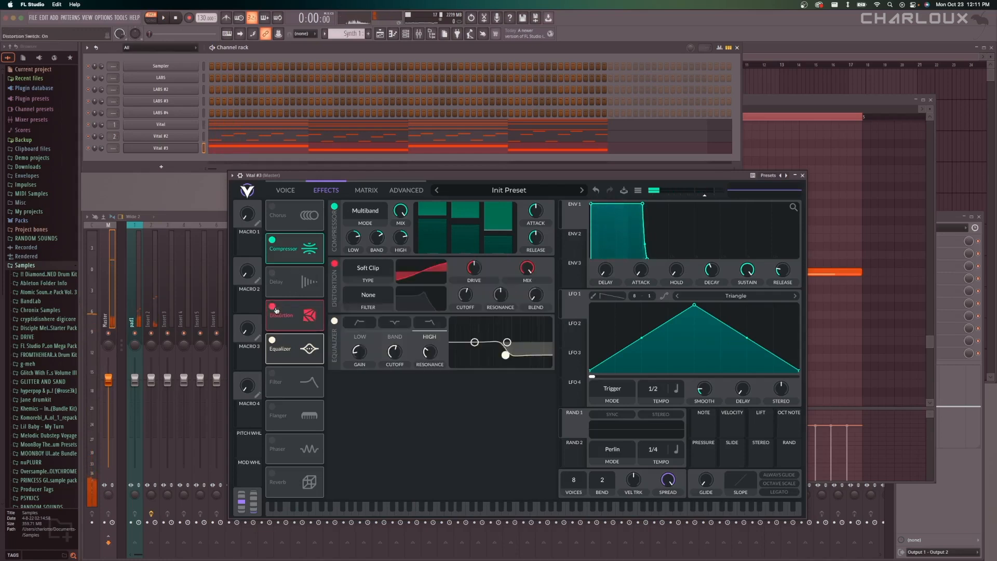
pyautogui.press('space')
pyautogui.moveTo(477, 274); pyautogui.dragTo(479, 267)
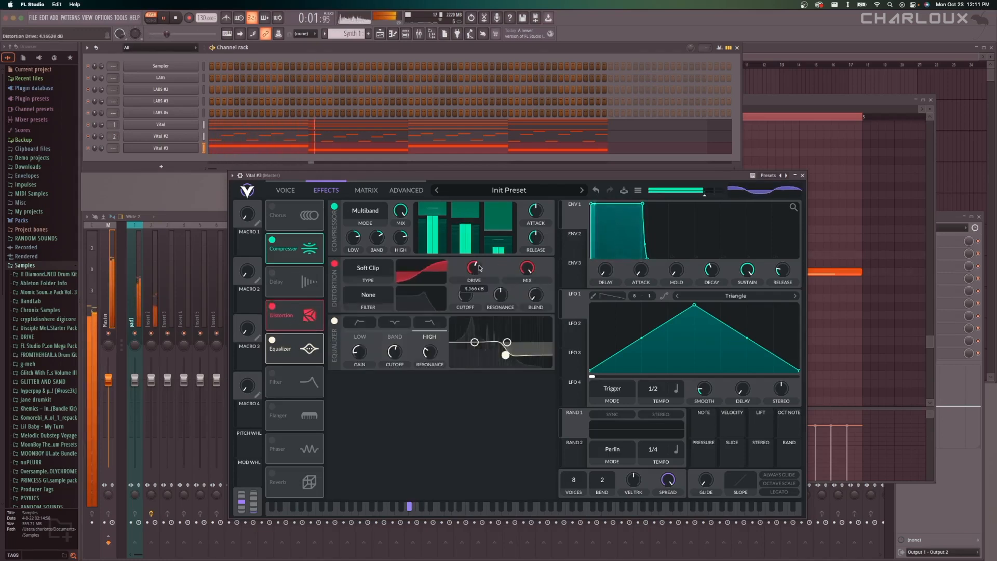
pyautogui.click(802, 175)
pyautogui.click(148, 283)
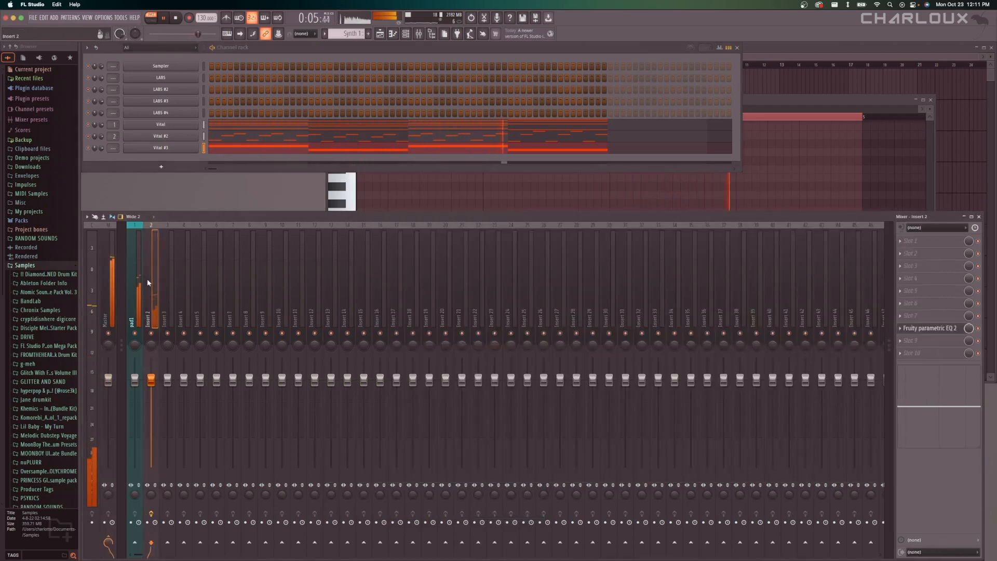
# Check the Vital #3 bass notes in the piano roll, copy the LABS #3 notes from Pattern 1, and return to the Synth 1 pattern.
pyautogui.rightClick(205, 148)
pyautogui.click(211, 151)
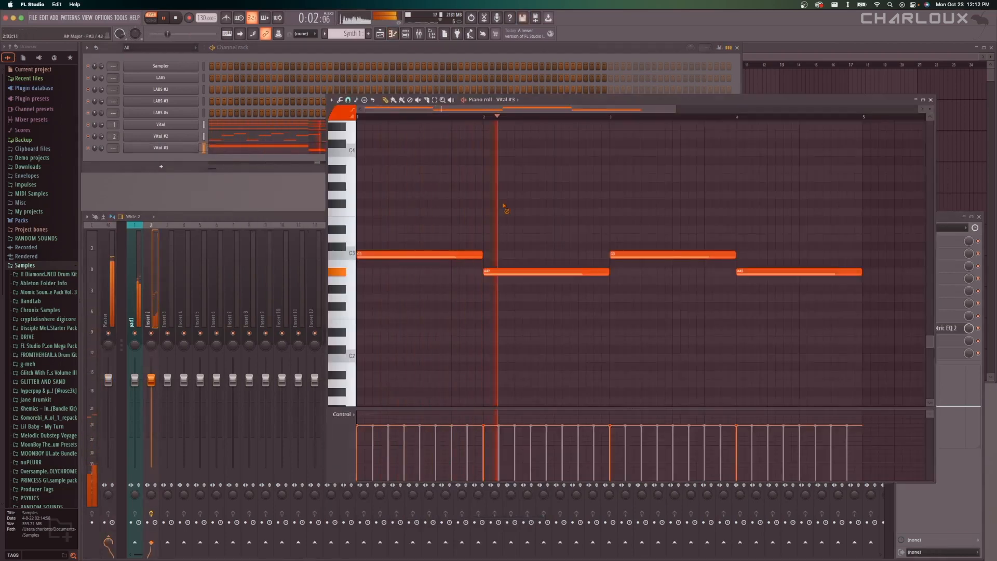
pyautogui.press('space')
pyautogui.press('F5')
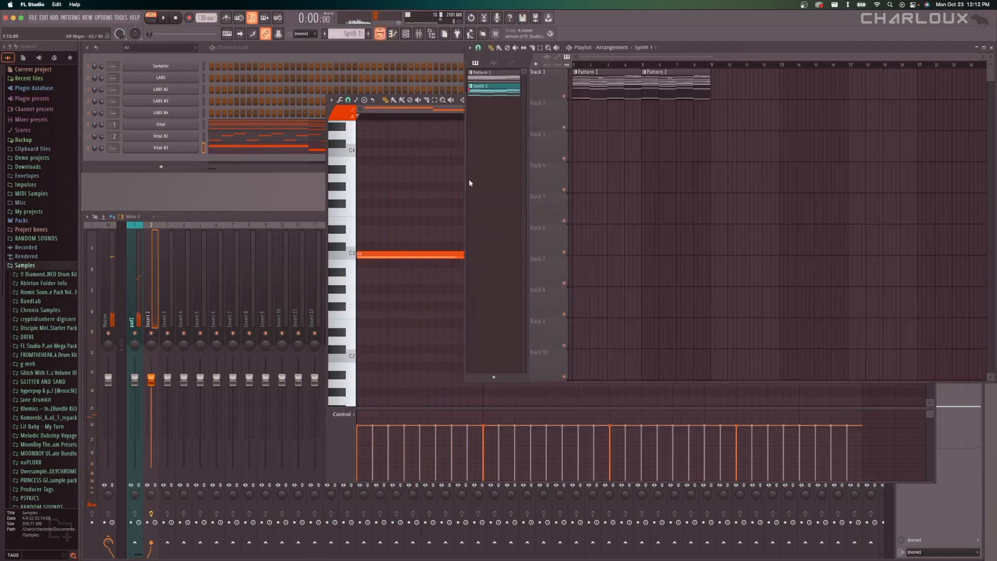
pyautogui.click(504, 79)
pyautogui.rightClick(194, 106)
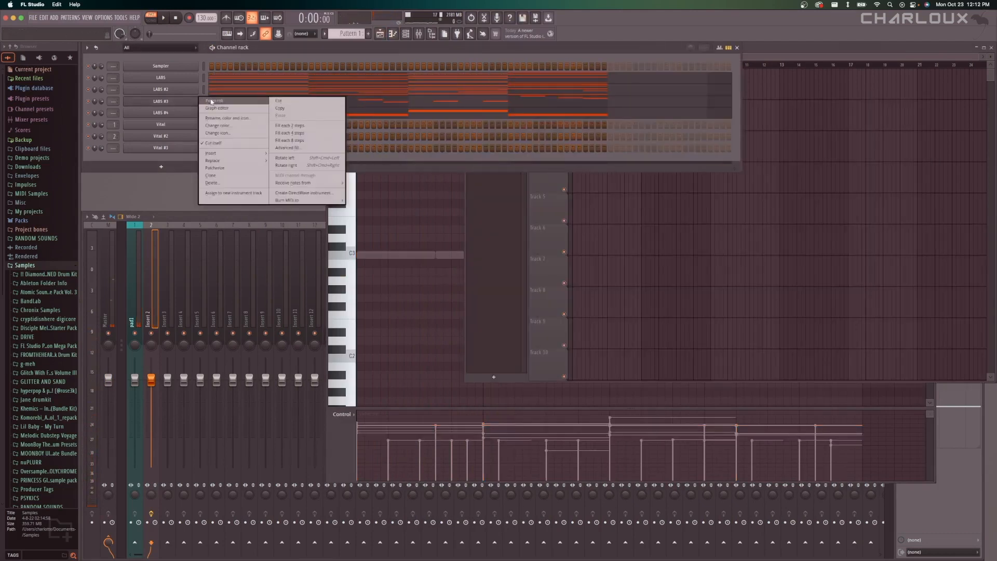
pyautogui.click(288, 117)
pyautogui.press('F5')
pyautogui.click(491, 89)
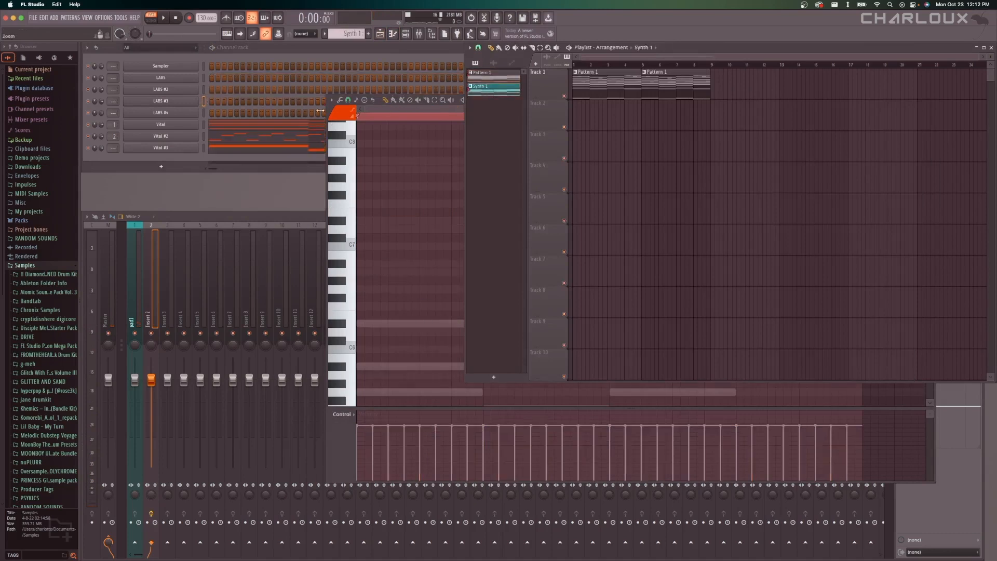
# Add another Vital channel and paste the copied LABS #3 melody into it.
pyautogui.click(161, 167)
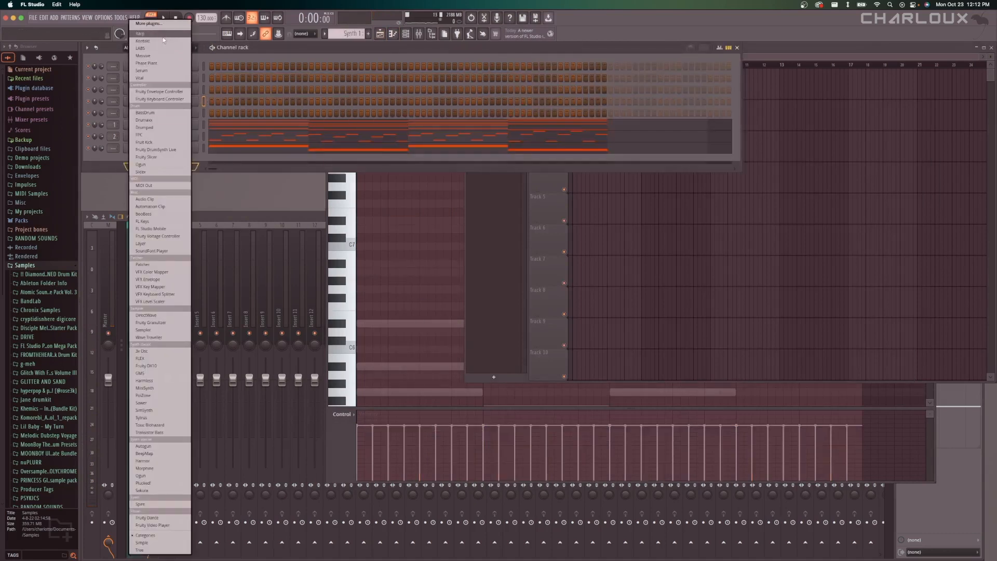
pyautogui.click(156, 77)
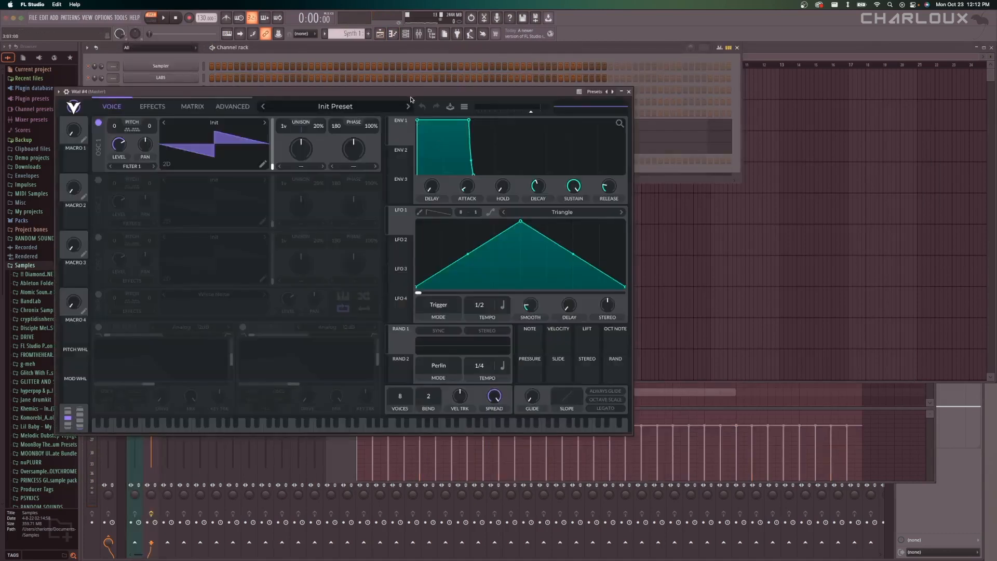
pyautogui.moveTo(409, 91); pyautogui.dragTo(514, 248)
pyautogui.rightClick(180, 160)
pyautogui.click(220, 160)
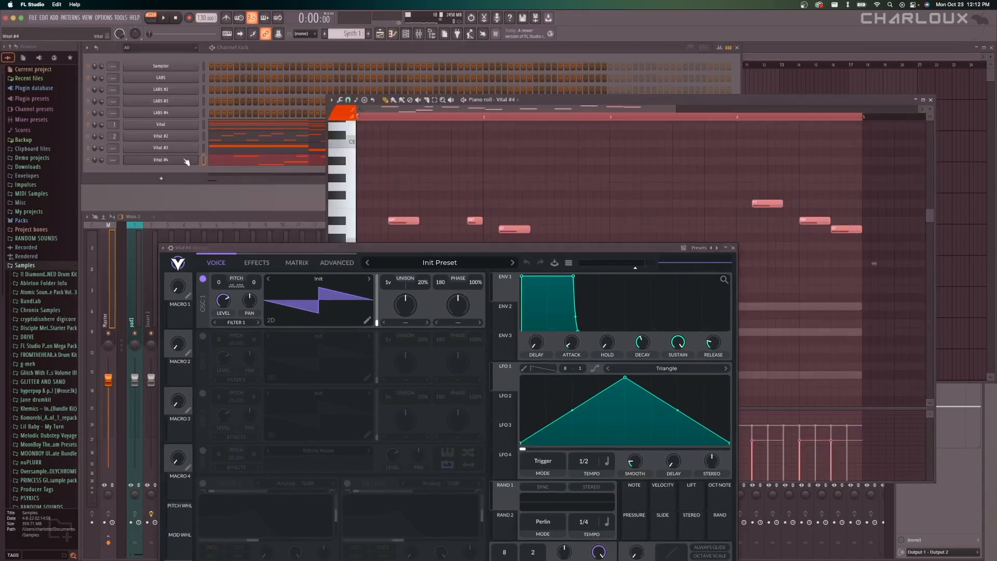
# Browse Vital #4's presets filtered to the Keys style and load Keys_Tokyo.
pyautogui.doubleClick(186, 161)
pyautogui.click(330, 259)
pyautogui.moveTo(296, 249); pyautogui.dragTo(297, 189)
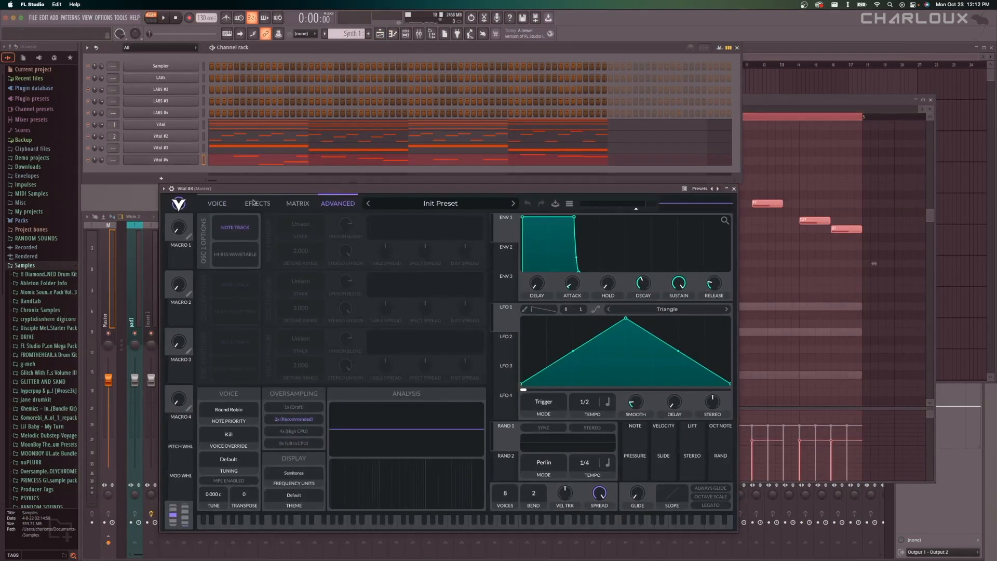
pyautogui.click(224, 204)
pyautogui.click(425, 204)
pyautogui.click(330, 386)
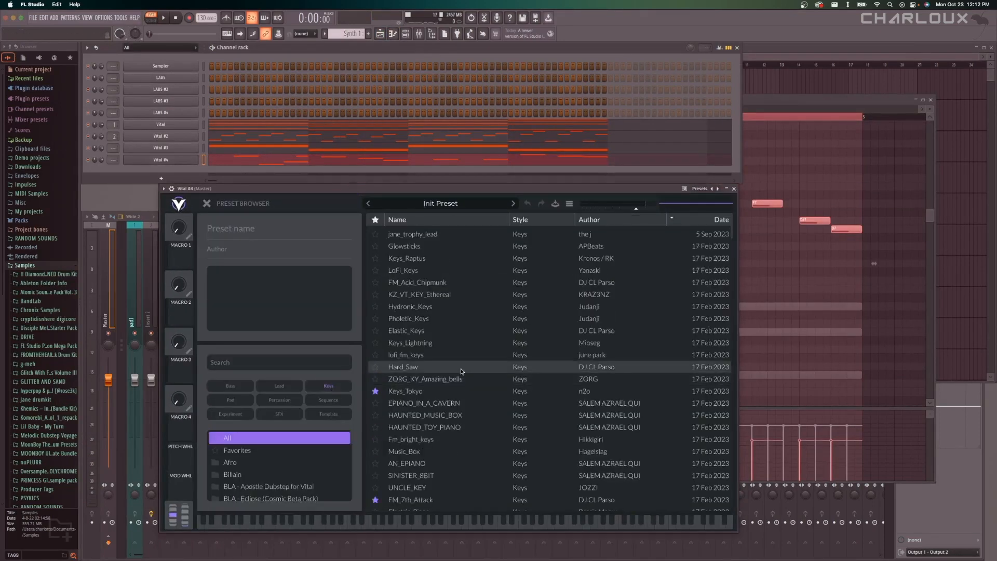
pyautogui.click(451, 388)
pyautogui.scroll(-1, 446, 415)
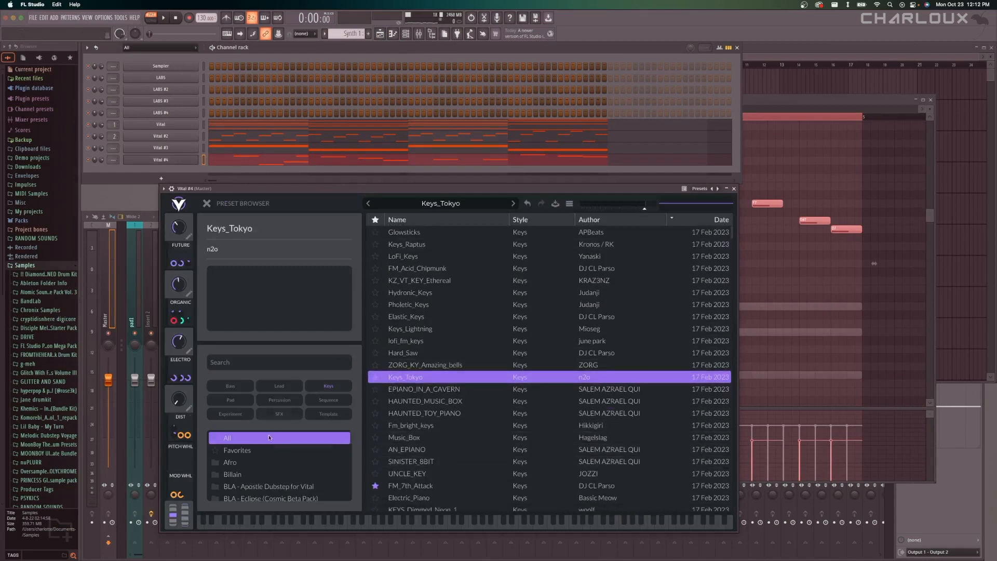
# Limit the presets to Favorites, load AngelPluck in Vital #4, and play the pattern to check the melody in the piano roll.
pyautogui.click(237, 450)
pyautogui.click(438, 282)
pyautogui.click(436, 307)
pyautogui.press('space')
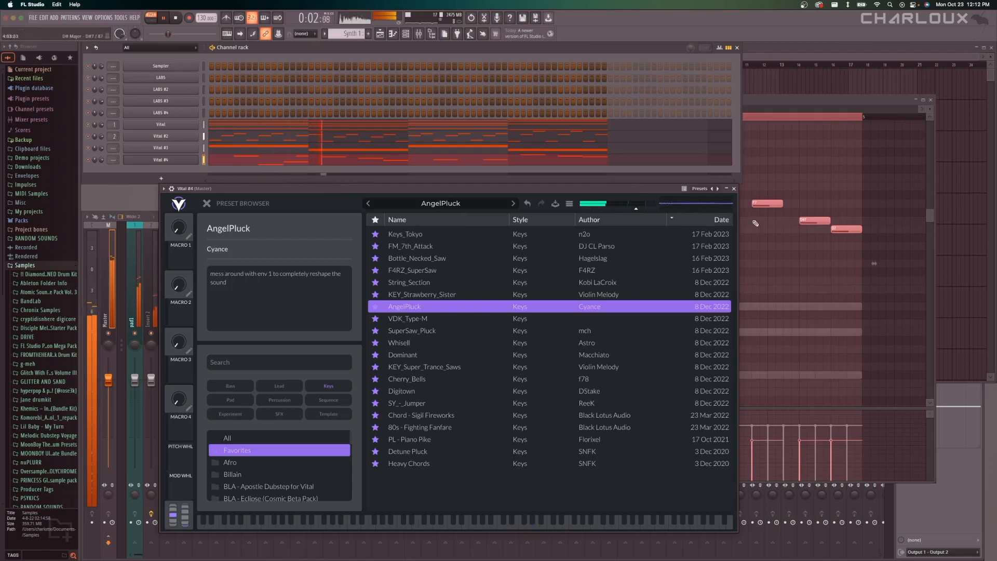
pyautogui.click(733, 189)
pyautogui.click(515, 262)
pyautogui.scroll(-4, 513, 258)
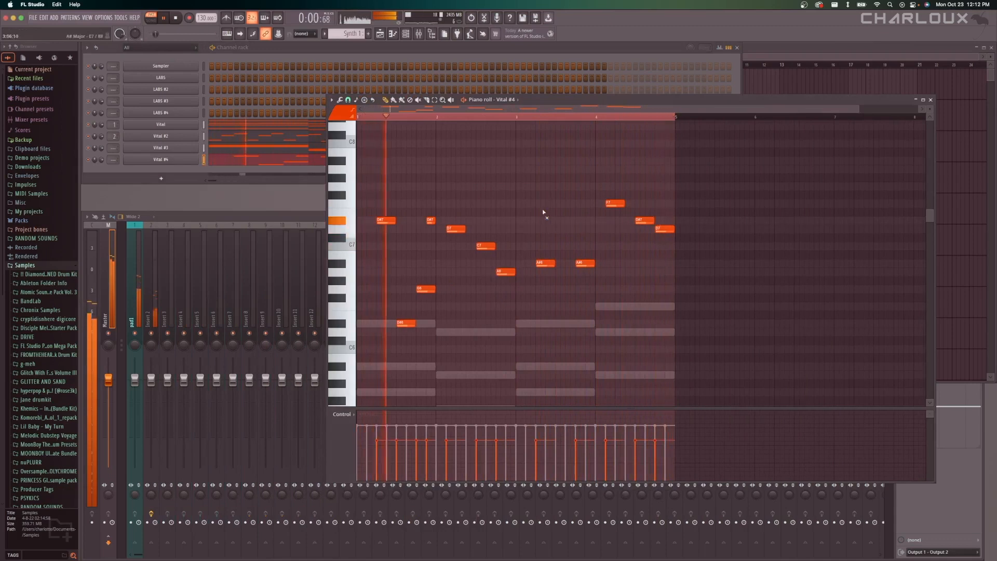
pyautogui.press('space')
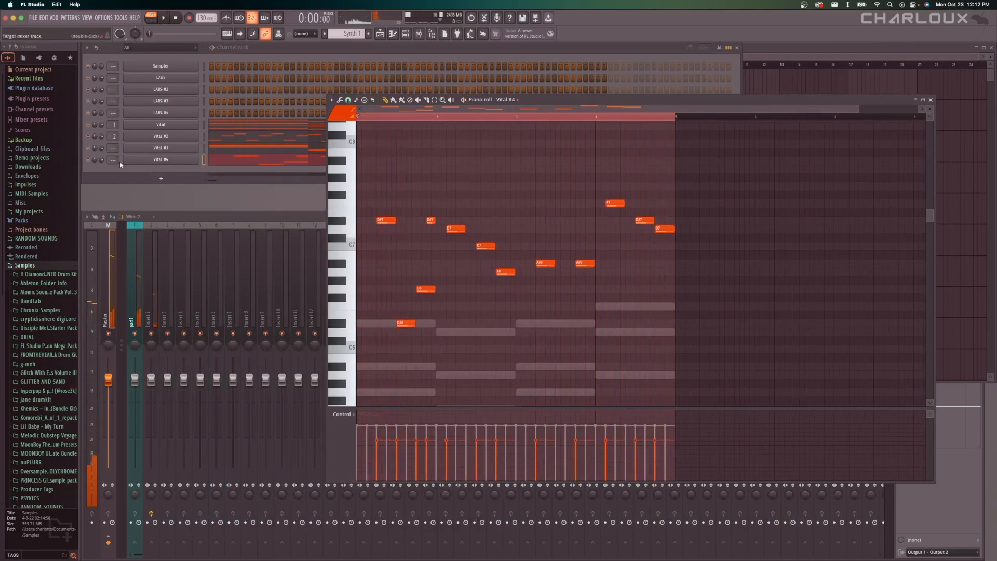
# Route Vital #3 to mixer track 3 and Vital #4 to mixer track 4.
pyautogui.moveTo(114, 160); pyautogui.dragTo(114, 149)
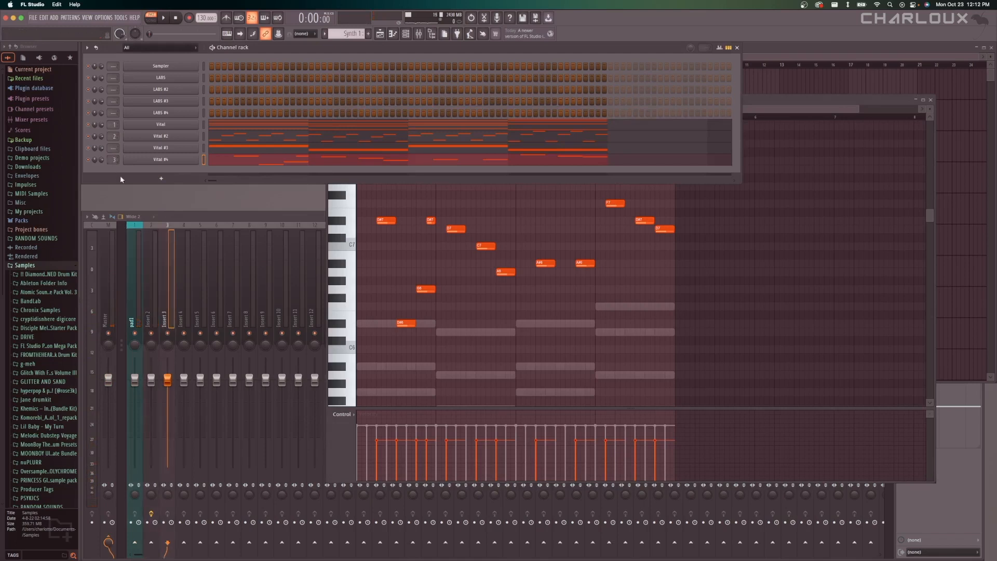
pyautogui.click(157, 248)
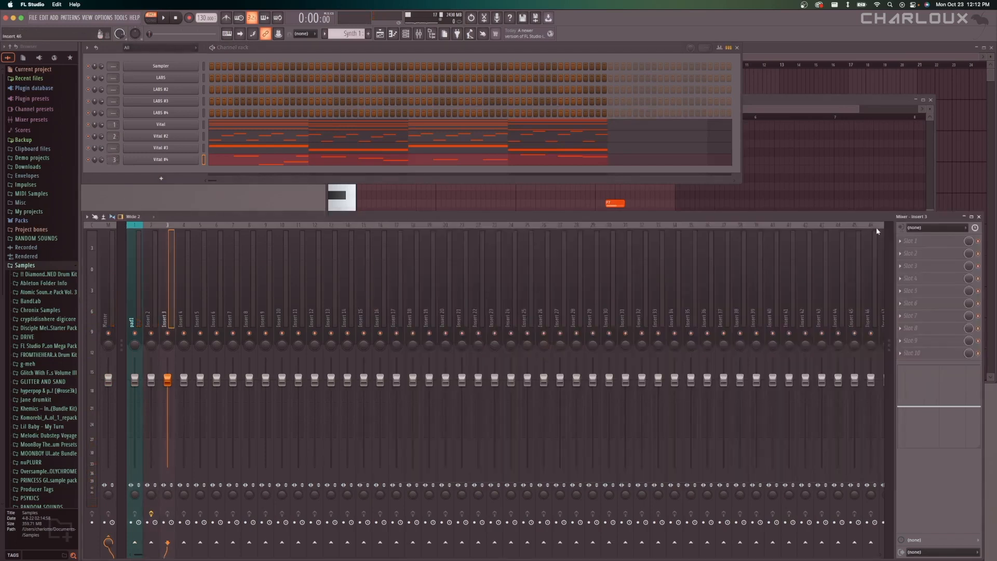
pyautogui.moveTo(114, 160); pyautogui.dragTo(114, 141)
# Add a Fruity Limiter to the second effect slot of mixer insert 3 and play the pattern through it.
pyautogui.click(930, 256)
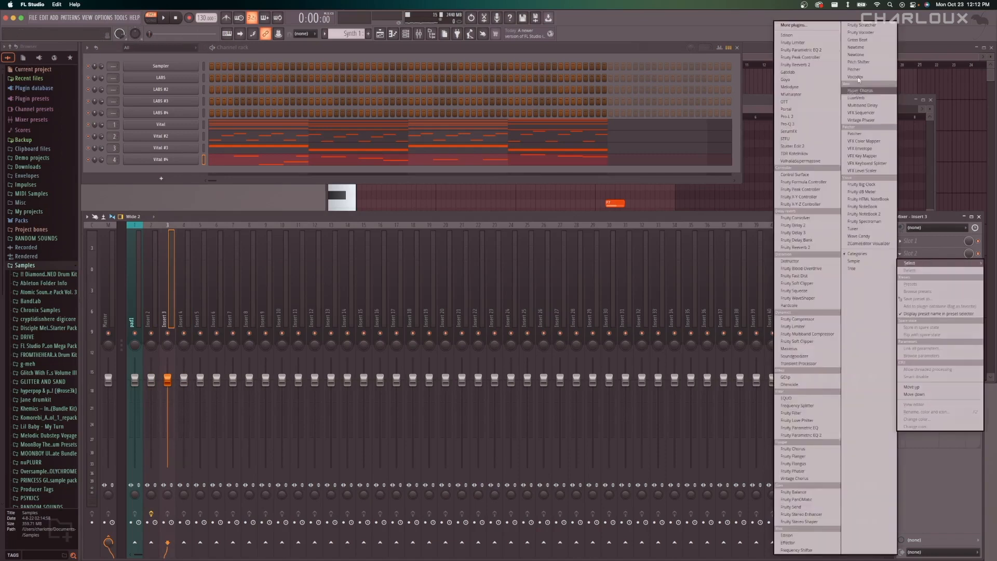
pyautogui.click(817, 43)
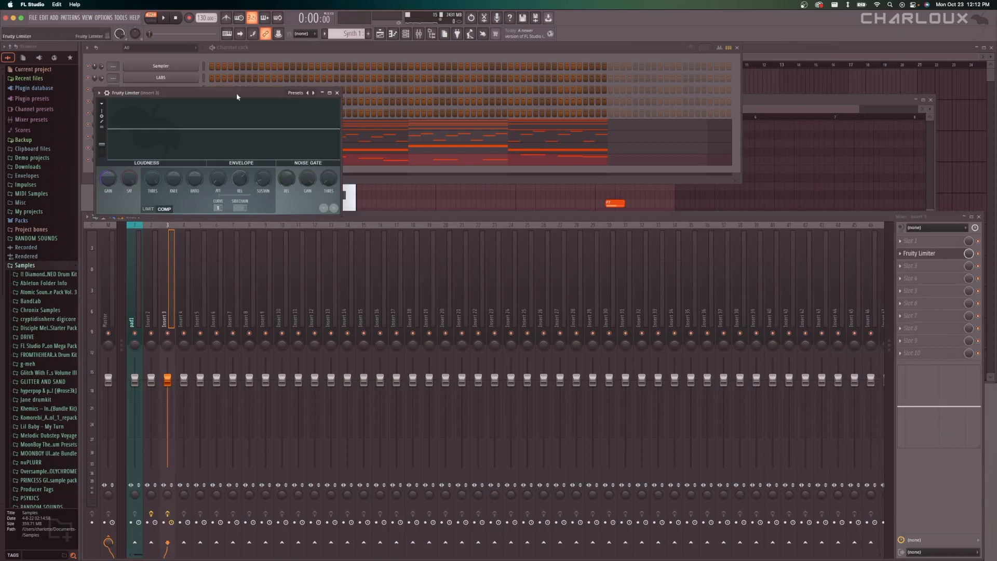
pyautogui.moveTo(238, 96); pyautogui.dragTo(536, 169)
pyautogui.moveTo(638, 287); pyautogui.dragTo(674, 303)
pyautogui.press('space')
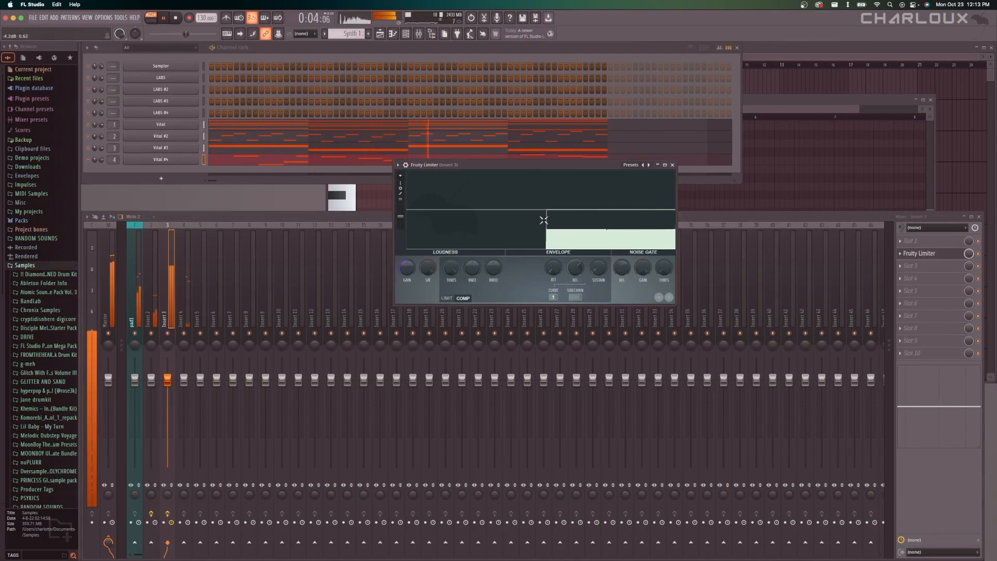
pyautogui.press('space')
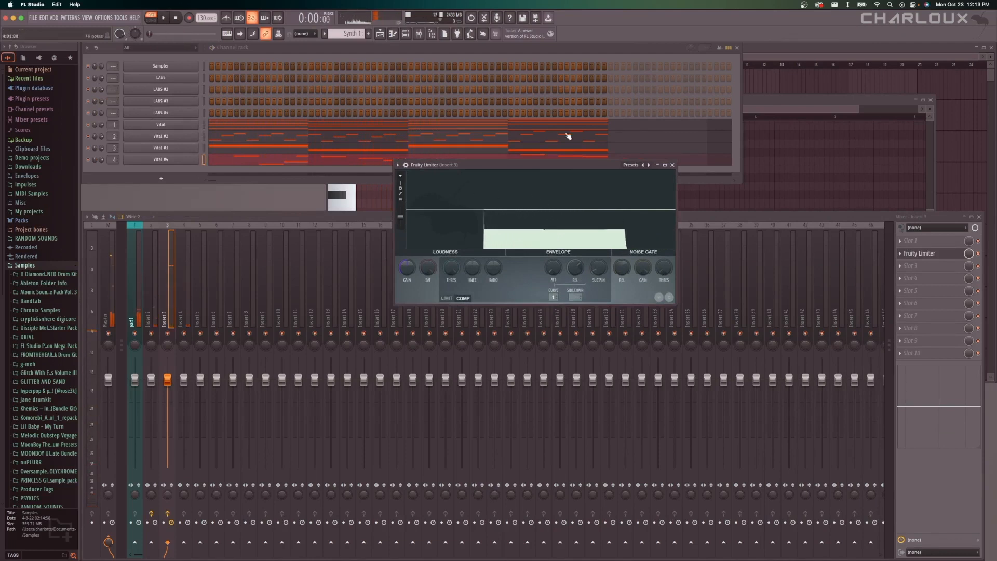
# Switch the Fruity Limiter to Limit mode, raise its gain and lower its ceiling to about -3.5 dB while auditioning the pattern.
pyautogui.click(445, 299)
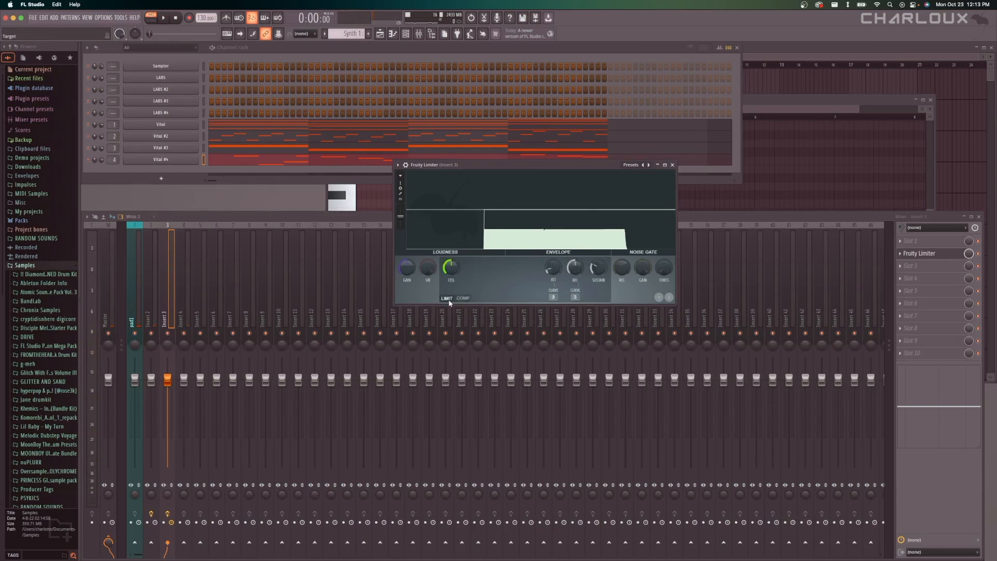
pyautogui.moveTo(494, 172); pyautogui.dragTo(538, 224)
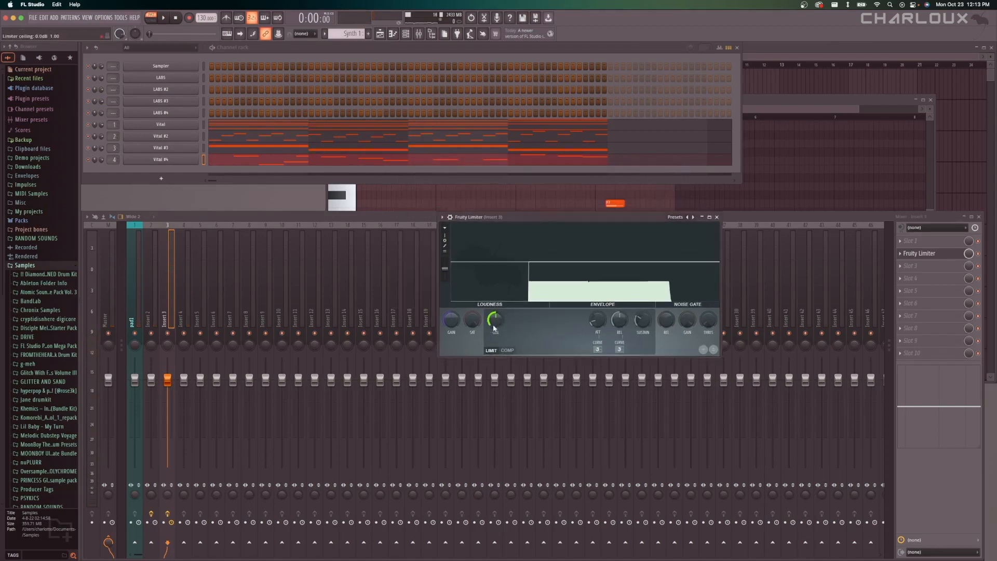
pyautogui.moveTo(494, 328); pyautogui.dragTo(451, 306)
pyautogui.press('space')
pyautogui.press('space')
pyautogui.press('space')
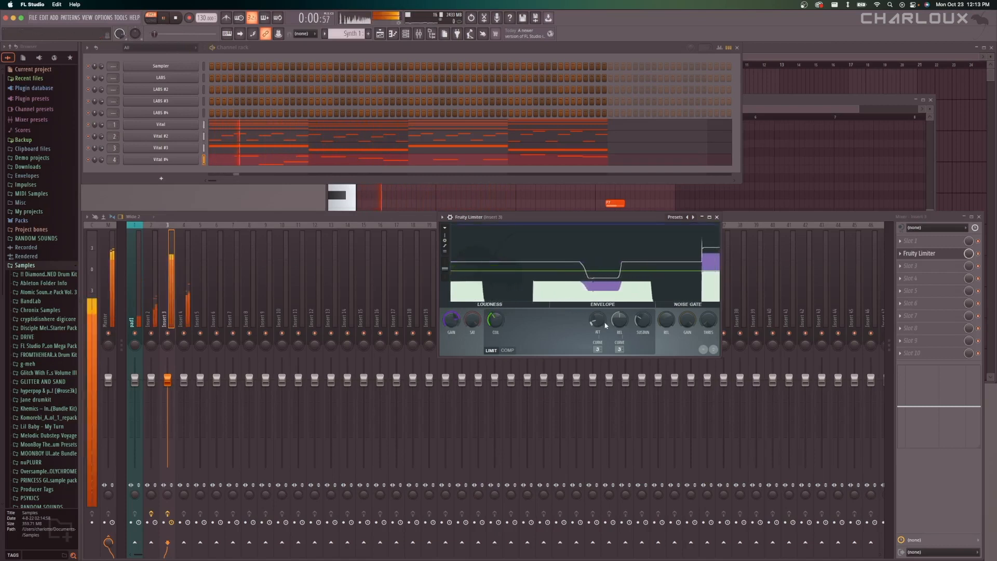
# Lower the limiter ceiling on insert 3 to about -14.3 dB, audition the pattern, and close the limiter.
pyautogui.press('space')
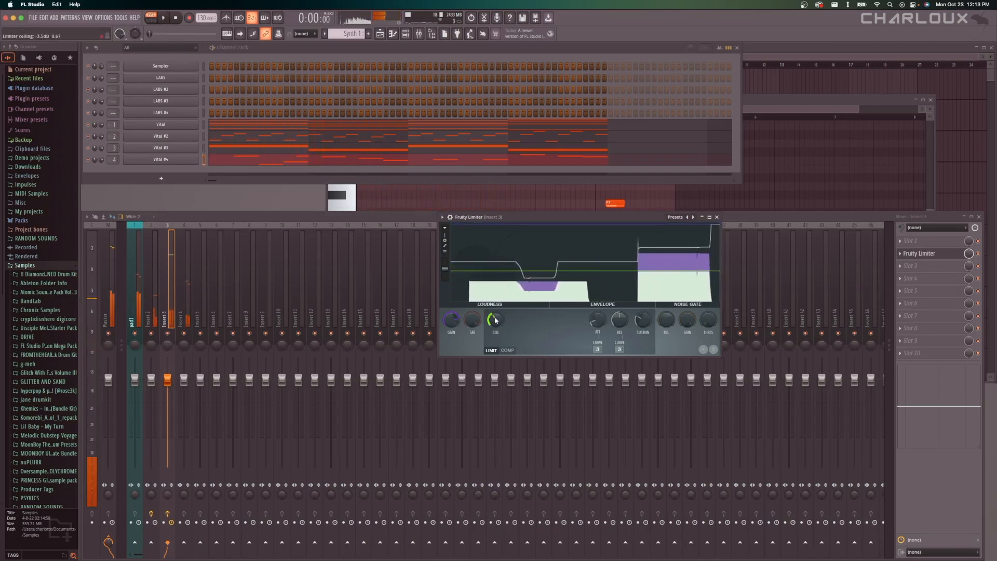
pyautogui.moveTo(495, 321); pyautogui.dragTo(495, 333)
pyautogui.press('space')
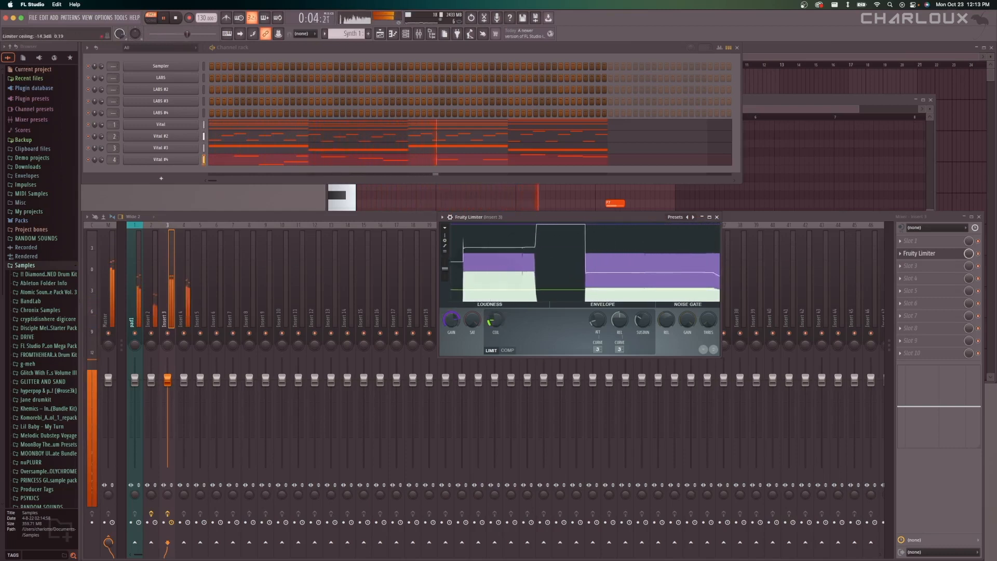
pyautogui.click(716, 217)
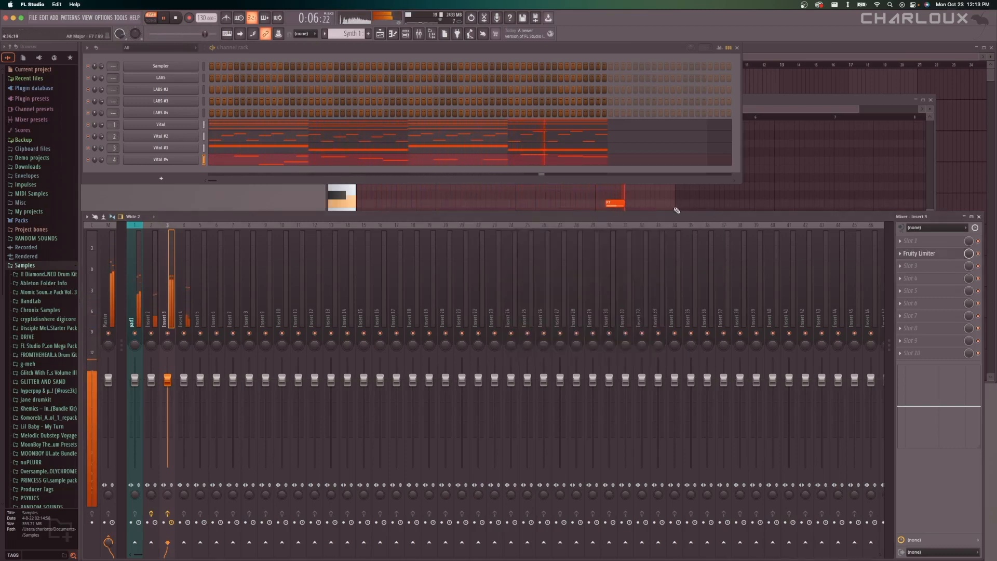
pyautogui.press('space')
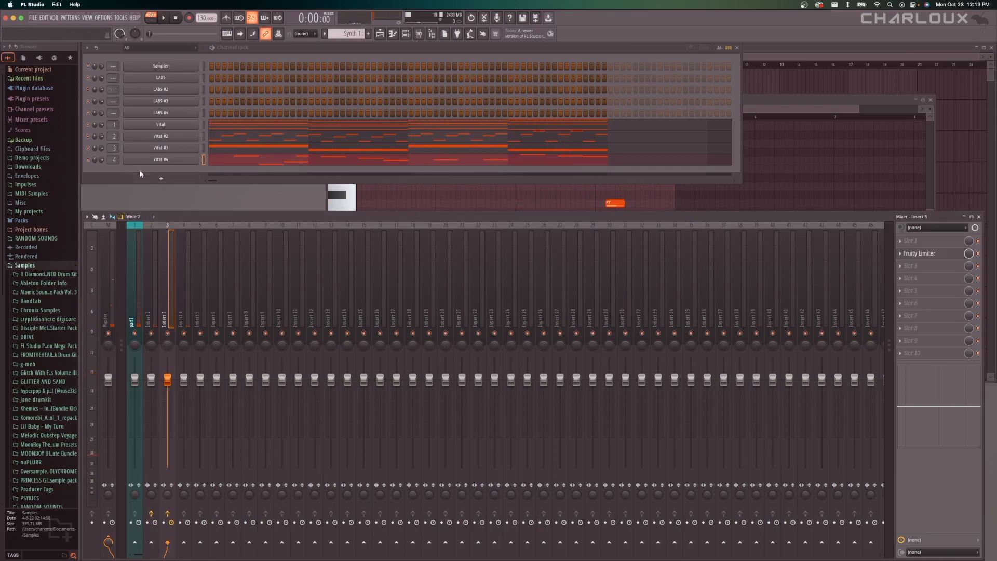
# Add a Fruity Parametric EQ 2 to the eighth effect slot of mixer insert 4 and set its band 1 type to high pass.
pyautogui.click(178, 245)
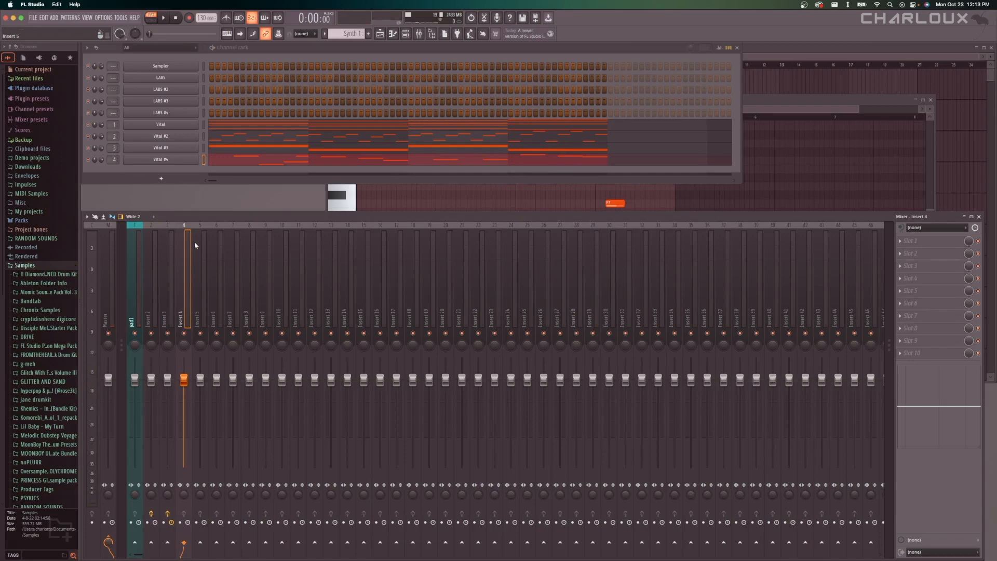
pyautogui.click(949, 336)
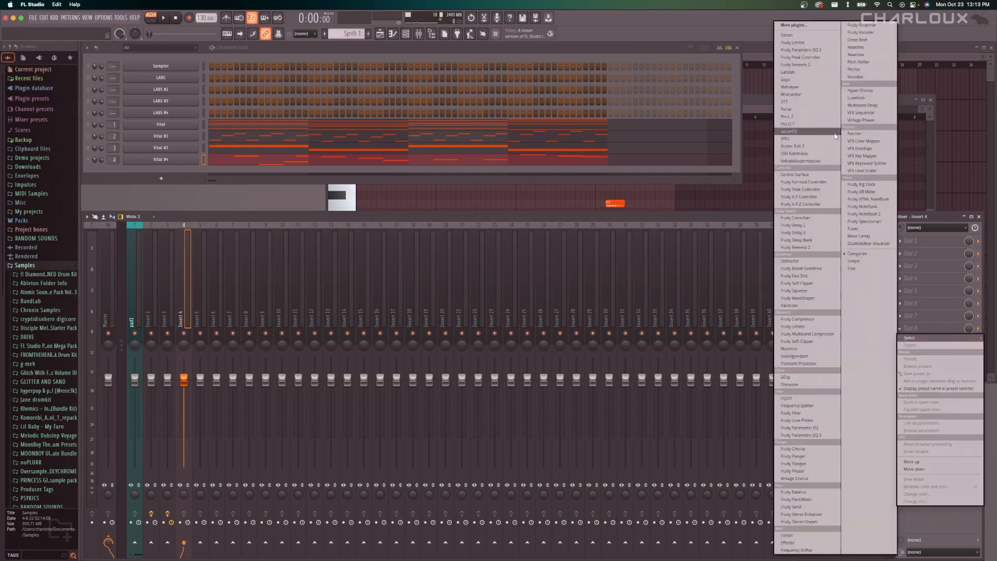
pyautogui.click(807, 52)
pyautogui.rightClick(131, 160)
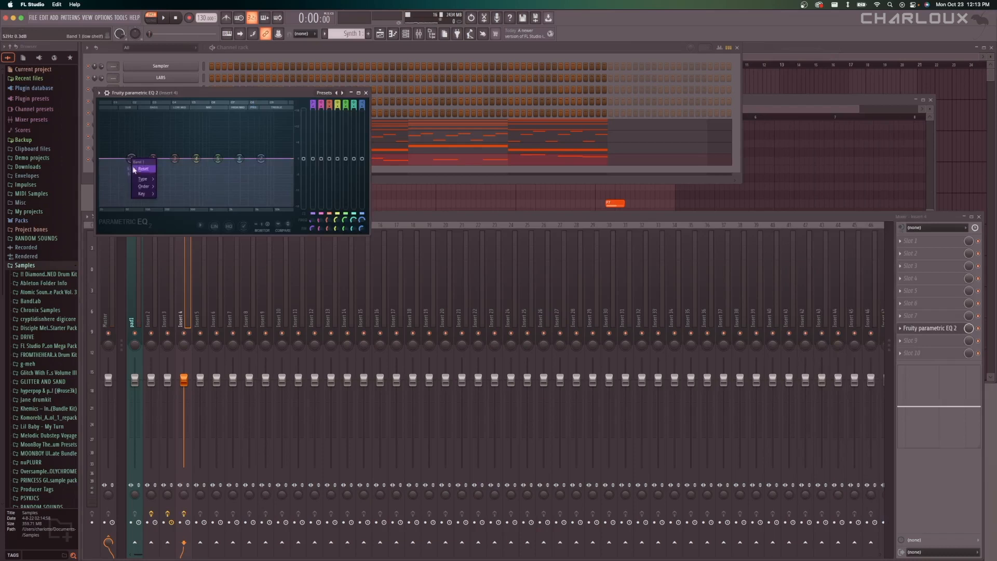
pyautogui.moveTo(143, 178)
pyautogui.click(172, 201)
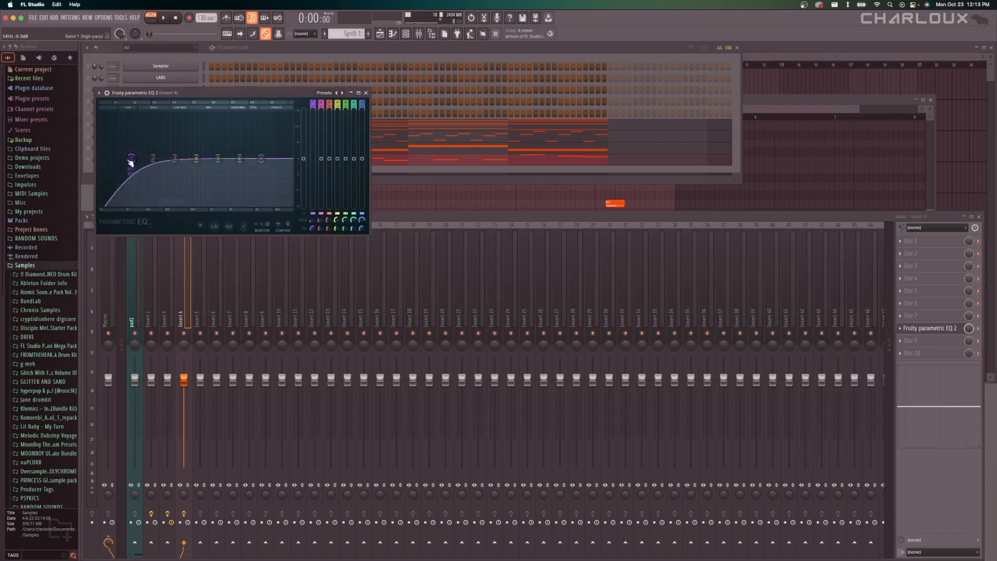
# Set the high-pass cutoff of band 1 on insert 4's EQ to about 117 Hz.
pyautogui.moveTo(130, 159); pyautogui.dragTo(185, 159)
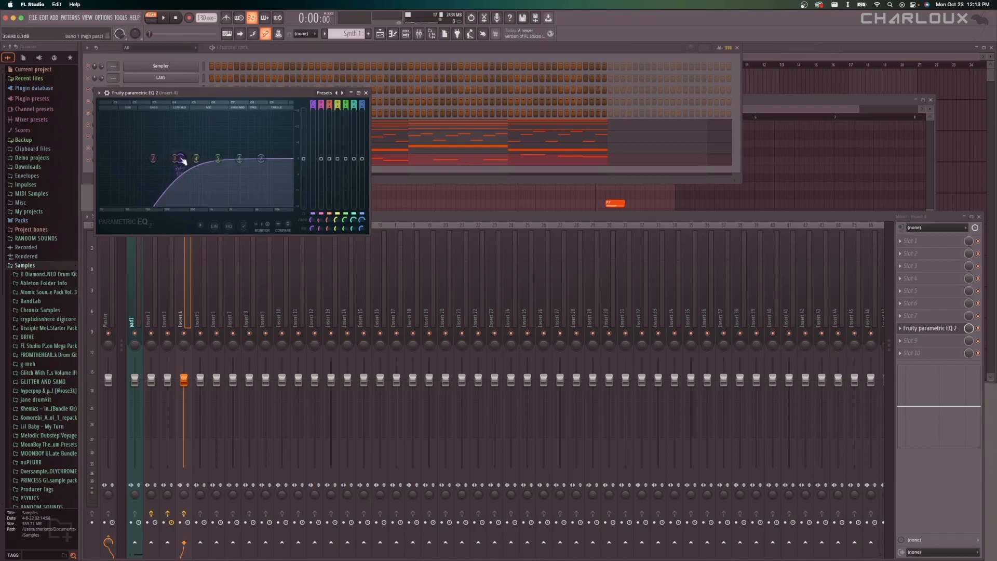
pyautogui.moveTo(251, 92); pyautogui.dragTo(559, 162)
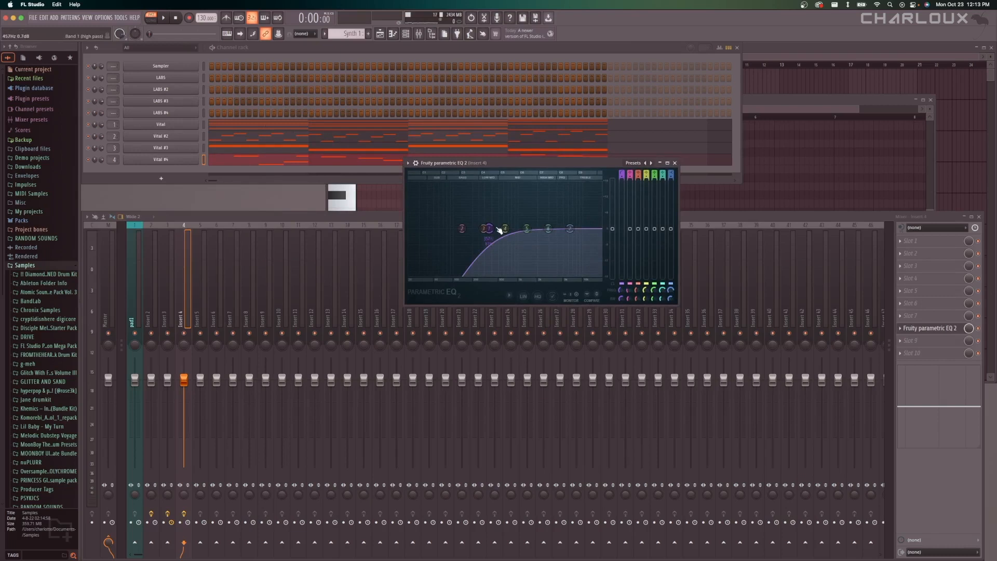
pyautogui.moveTo(497, 229); pyautogui.dragTo(455, 228)
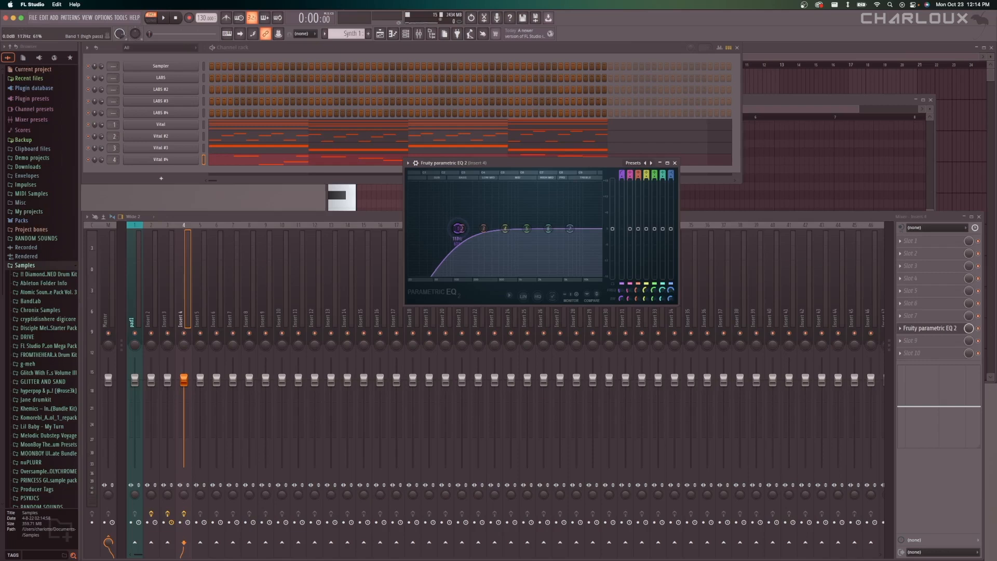
# Raise the high-pass cutoff of band 1 on insert 4's EQ to just past band 3, close the EQ, and audition the pattern.
pyautogui.moveTo(459, 229); pyautogui.dragTo(491, 228)
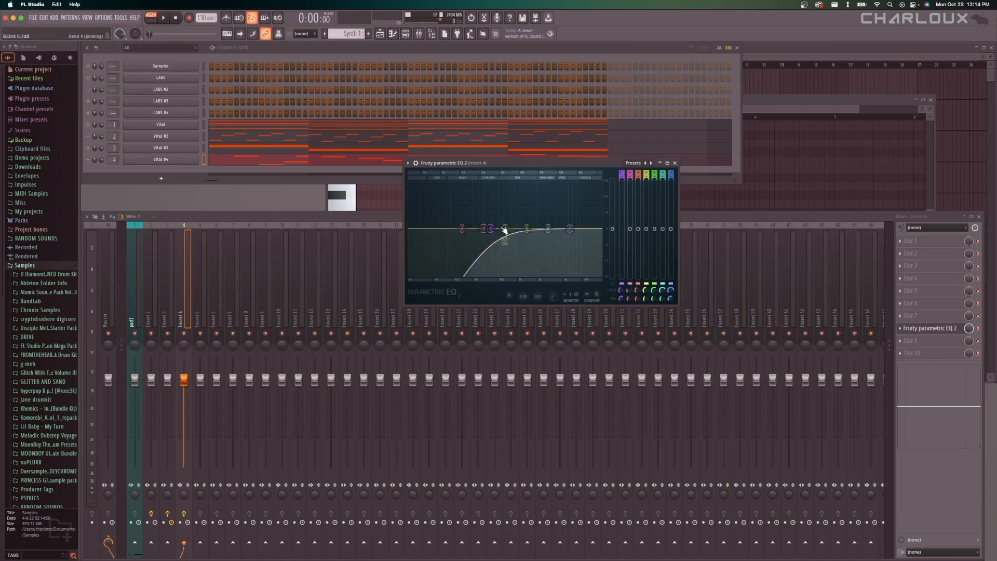
pyautogui.click(674, 163)
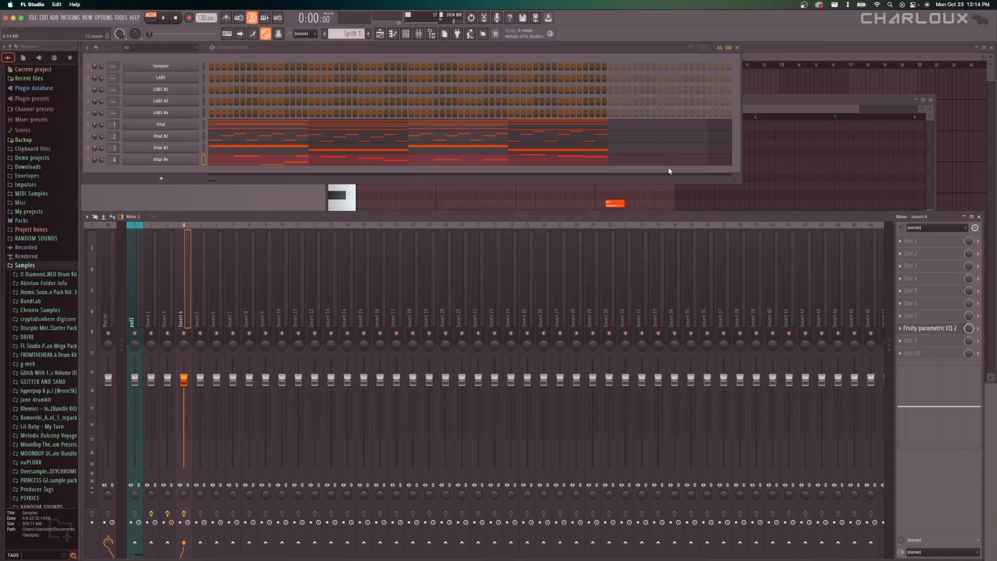
pyautogui.click(522, 207)
pyautogui.press('space')
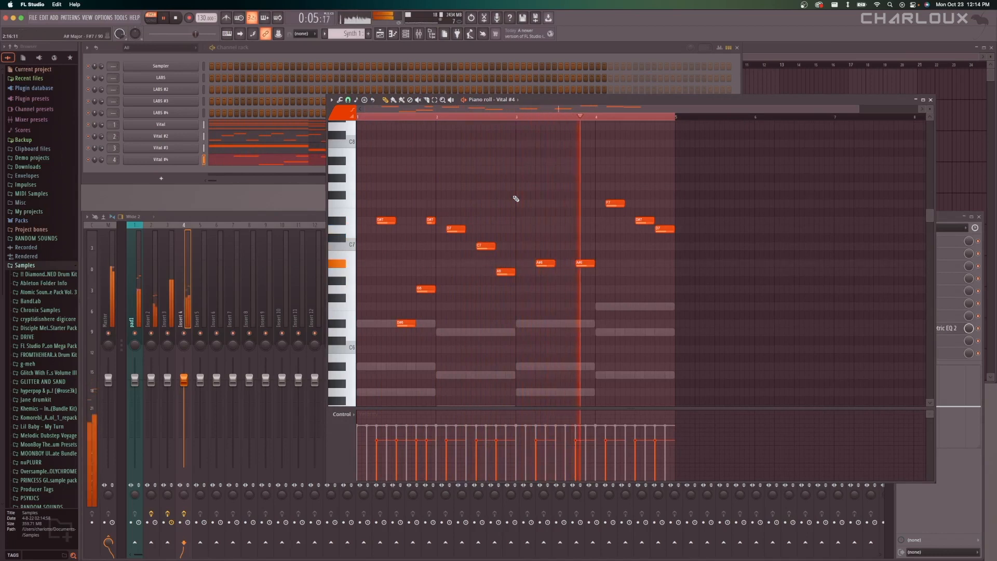
pyautogui.scroll(-4, 516, 199)
pyautogui.scroll(3, 515, 198)
pyautogui.press('space')
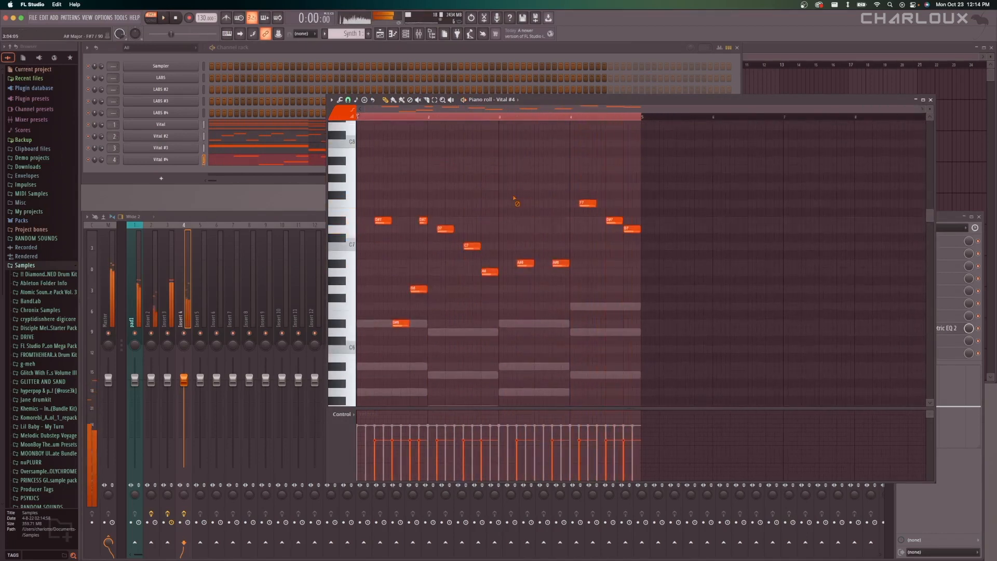
pyautogui.click(169, 169)
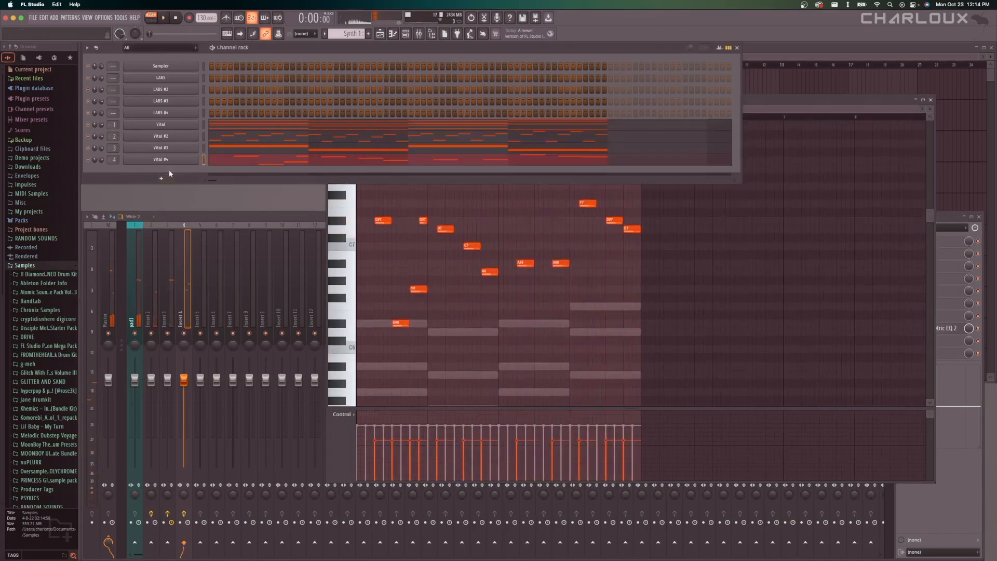
# Play the playlist arrangement from bar 5 through the transition into the Synth 1 clips.
pyautogui.press('F5')
pyautogui.moveTo(719, 106)
pyautogui.mouseDown()
pyautogui.moveTo(791, 109)
pyautogui.moveTo(746, 117)
pyautogui.moveTo(739, 78)
pyautogui.mouseUp()
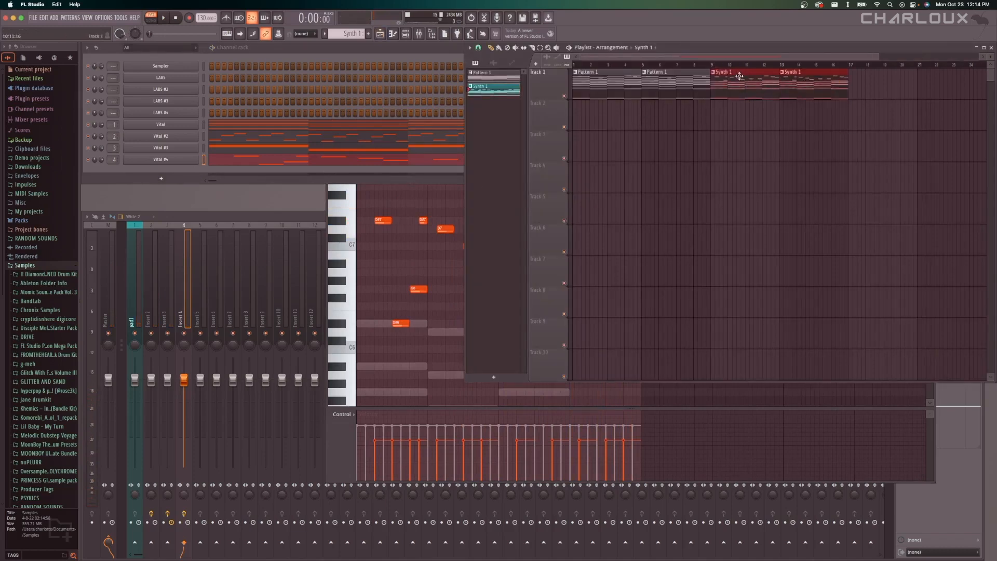
pyautogui.press('super+d')
pyautogui.click(646, 65)
pyautogui.press('space')
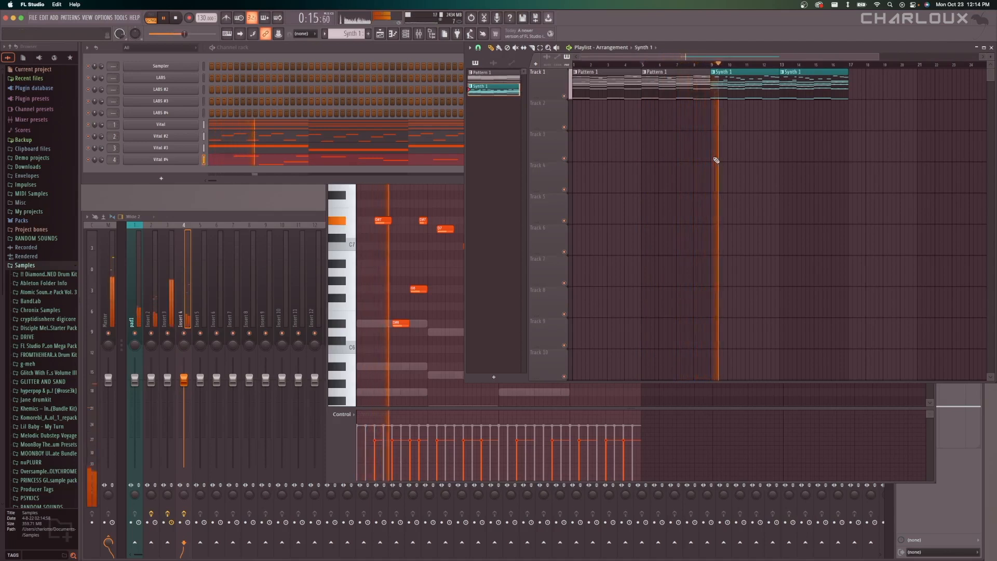
pyautogui.press('space')
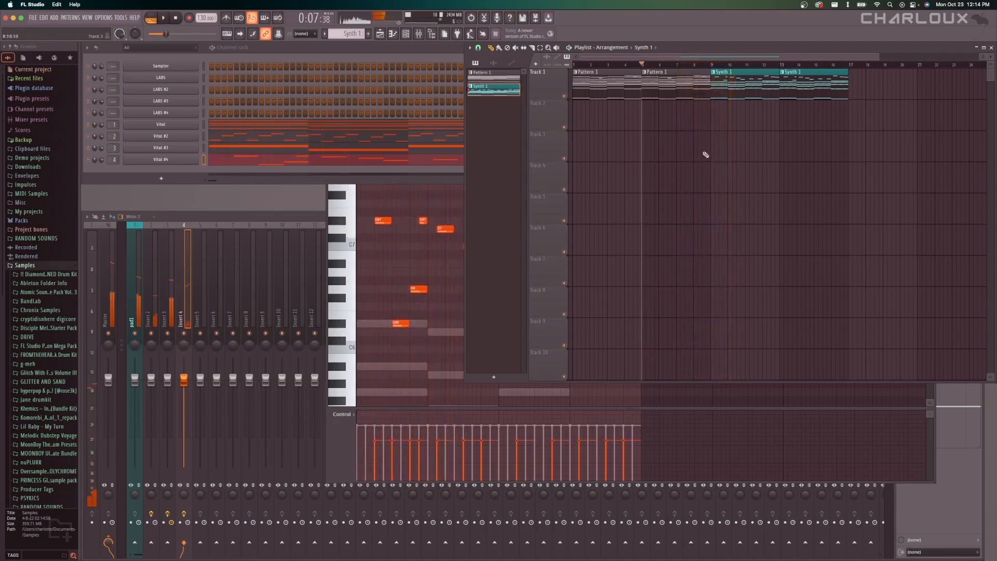
# Save the project and move the playlist playback position to bar 9, where the Synth 1 clips begin.
pyautogui.scroll(-2, 663, 129)
pyautogui.press('super+s')
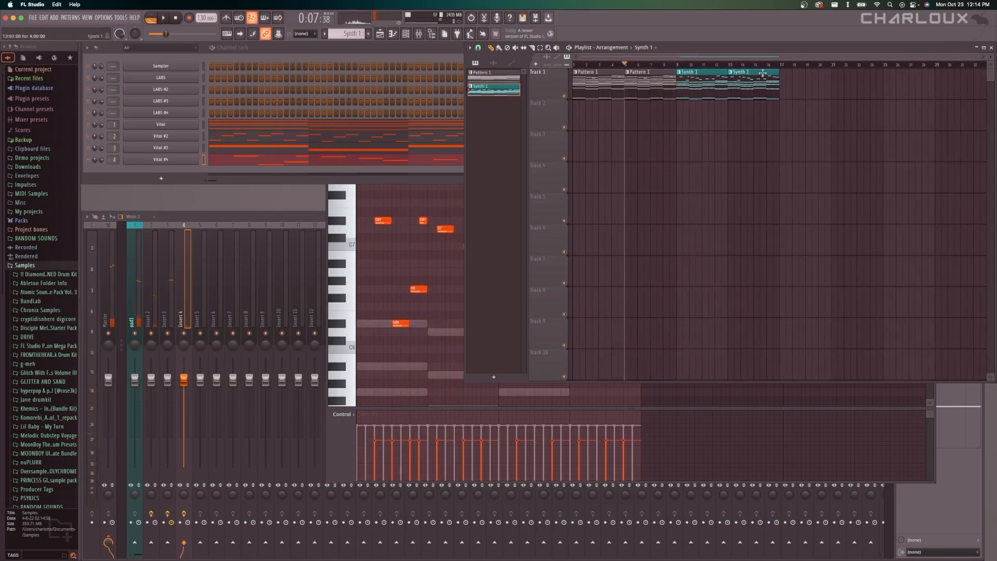
pyautogui.moveTo(812, 88); pyautogui.dragTo(699, 87)
pyautogui.rightClick(716, 119)
pyautogui.click(678, 64)
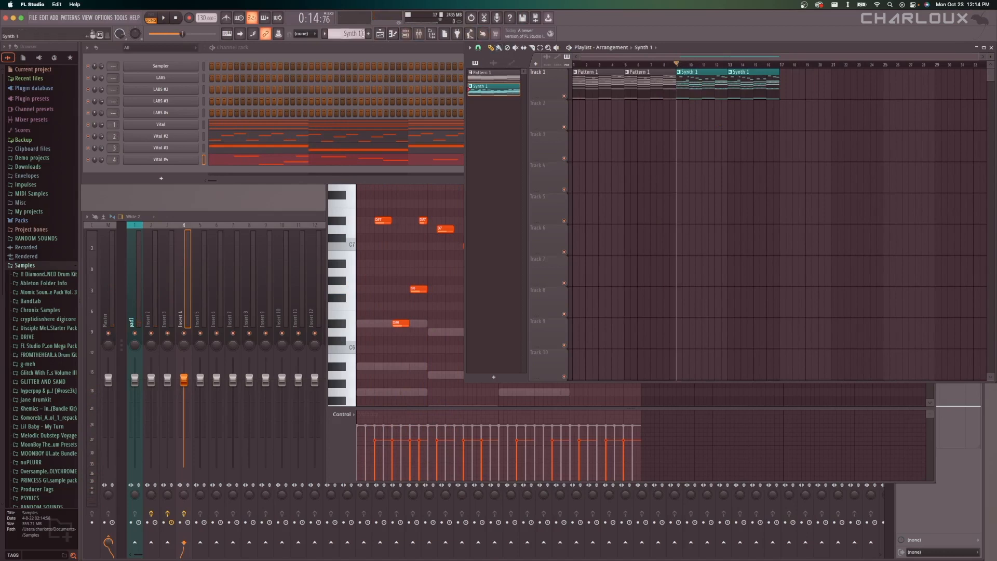
# Create a new pattern named drum and colour it yellow.
pyautogui.click(368, 33)
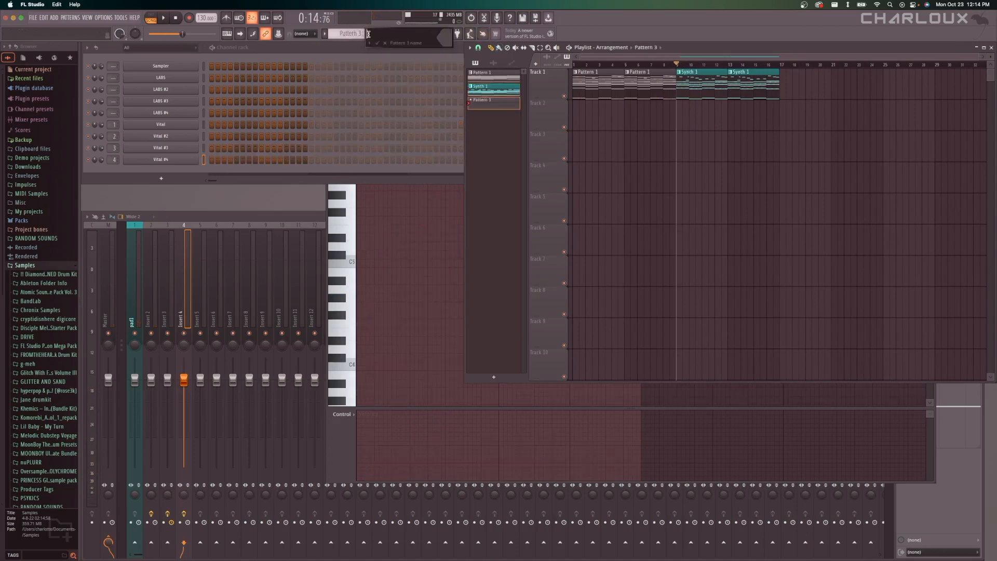
pyautogui.click(446, 41)
pyautogui.moveTo(534, 91); pyautogui.dragTo(572, 105)
pyautogui.press('Return')
pyautogui.press('Return')
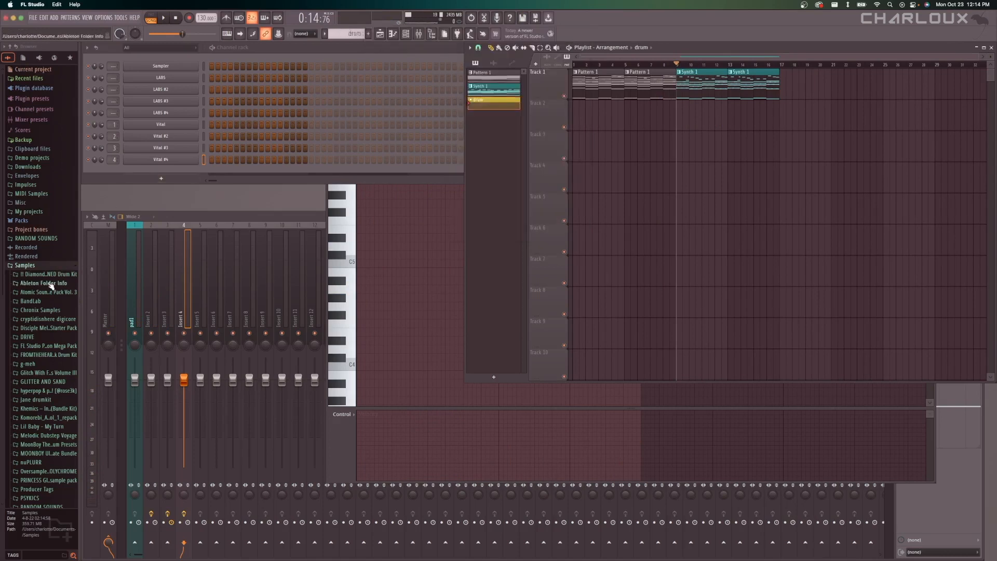
# Look through the drum kits in the g-meh sample folder, then collapse the folder.
pyautogui.scroll(-3, 42, 319)
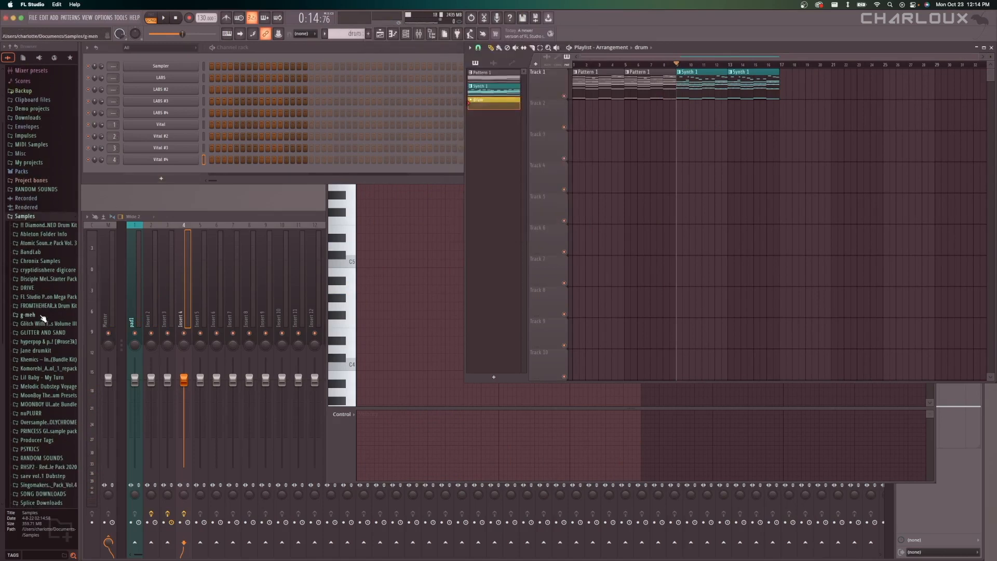
pyautogui.click(43, 318)
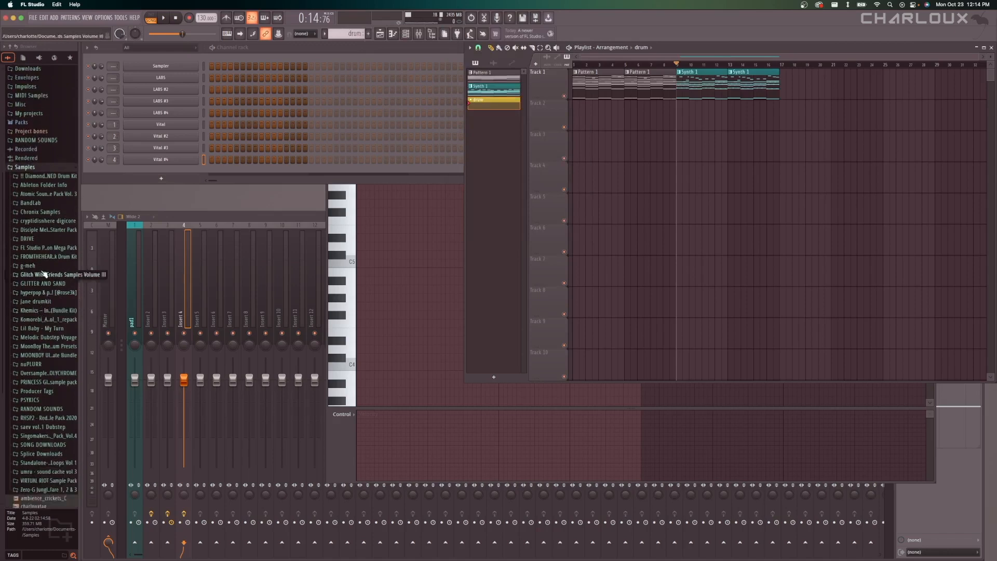
pyautogui.scroll(-8, 46, 275)
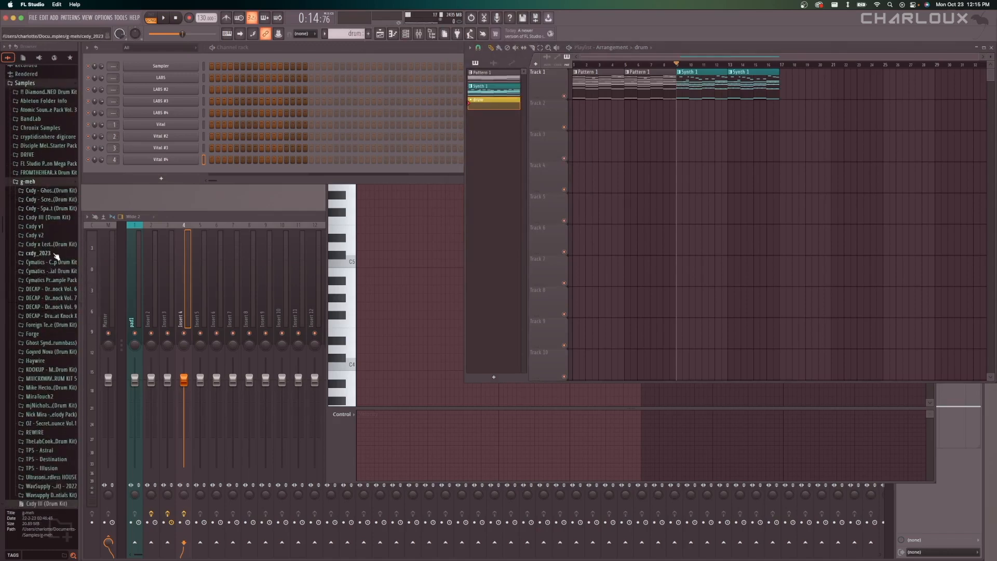
pyautogui.scroll(-3, 57, 293)
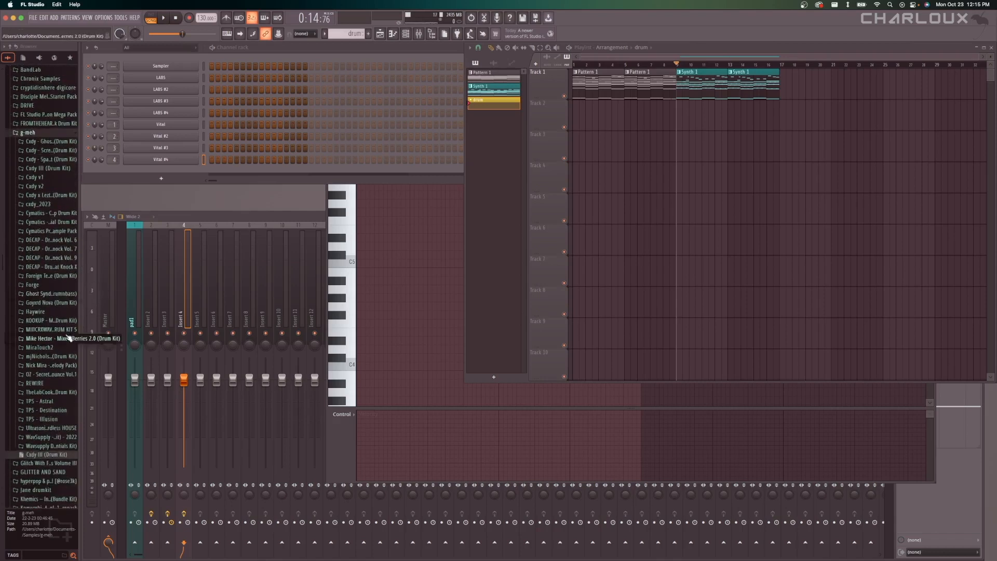
pyautogui.scroll(-3, 60, 337)
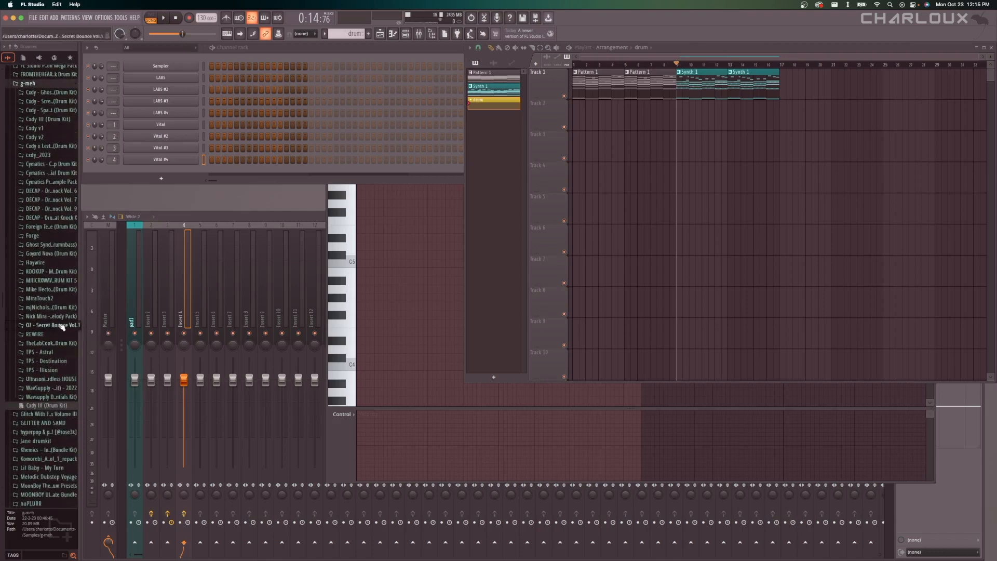
pyautogui.scroll(-3, 61, 326)
pyautogui.scroll(9, 62, 326)
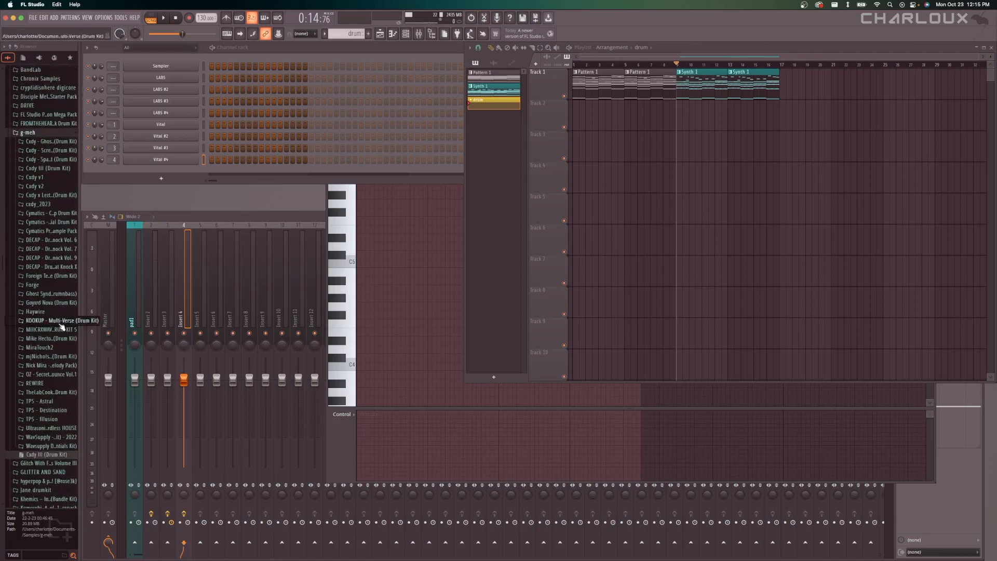
pyautogui.click(46, 183)
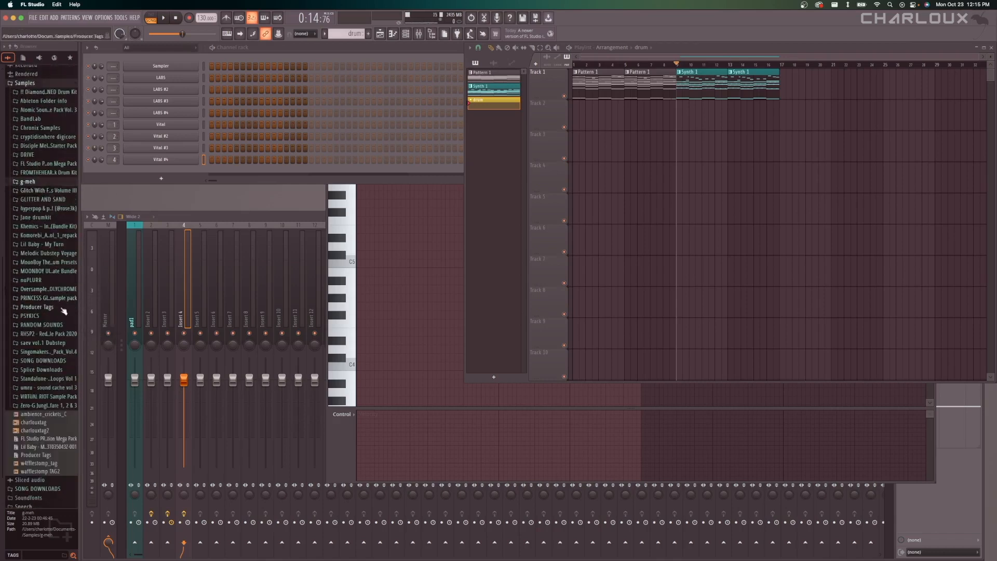
# Widen the browser and expand Splice Downloads > Oliver Power Tools > OLIVER_drums > OLIVER_drum_one_shots > OLIVER_kicks > OLIVER_clean.
pyautogui.click(45, 370)
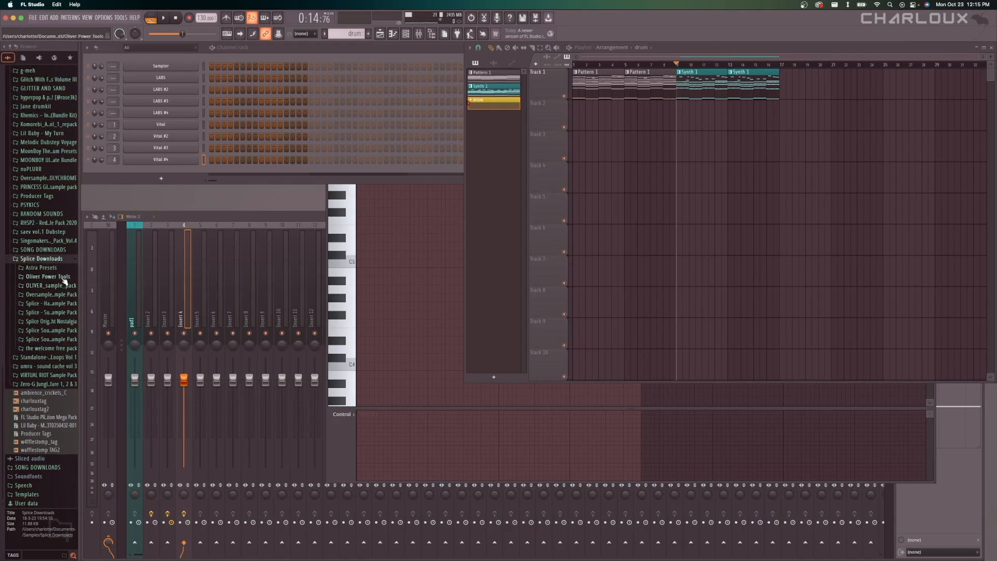
pyautogui.click(61, 276)
pyautogui.click(63, 328)
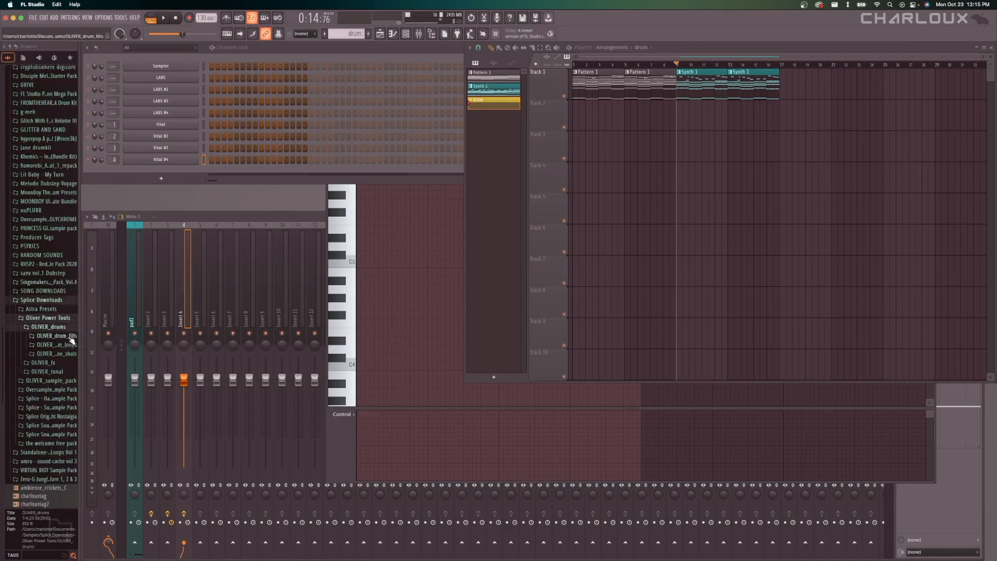
pyautogui.moveTo(79, 338); pyautogui.dragTo(109, 340)
pyautogui.click(78, 345)
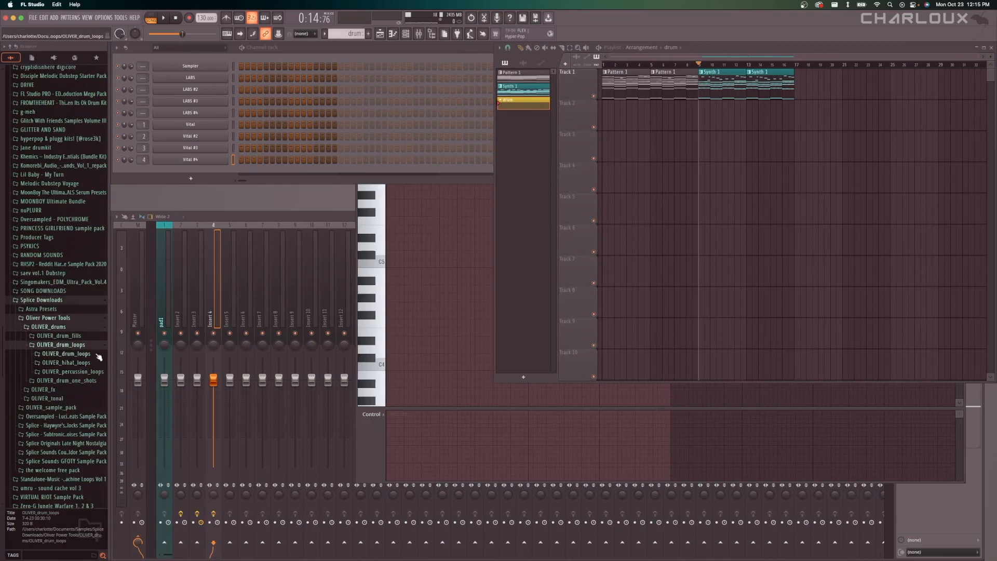
pyautogui.click(87, 380)
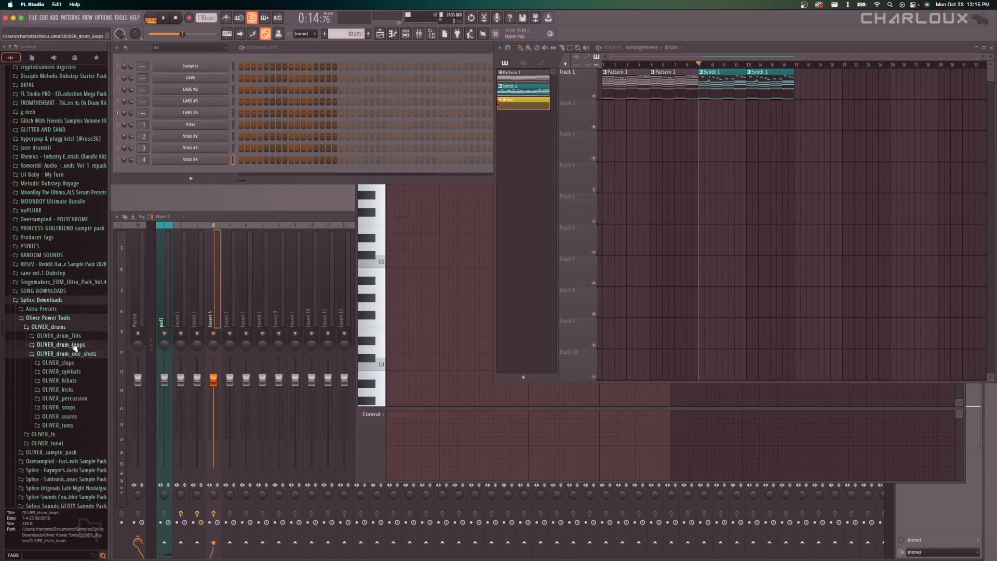
pyautogui.click(79, 342)
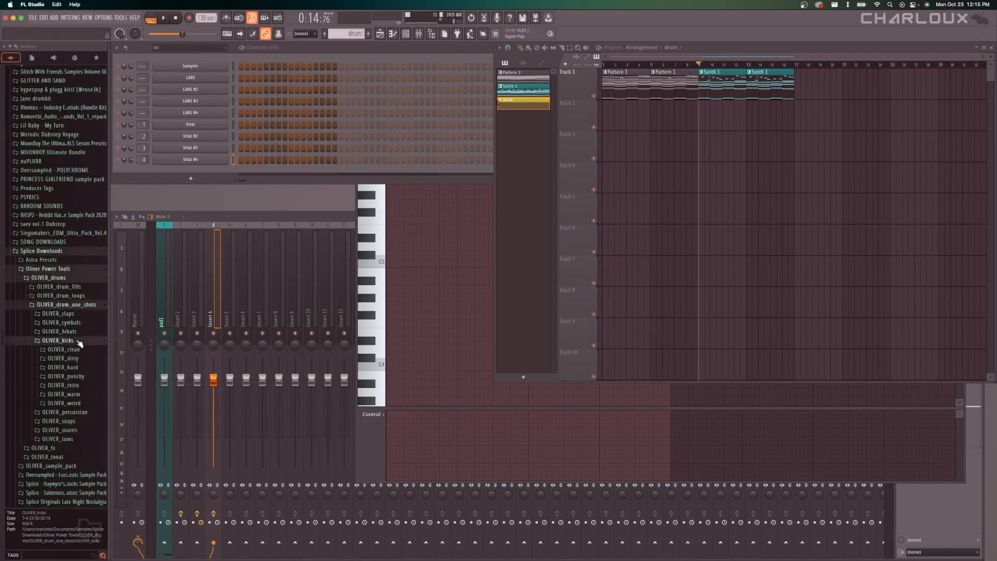
pyautogui.click(77, 301)
# Preview and compare the kick samples in the OLIVER_clean folder.
pyautogui.click(82, 318)
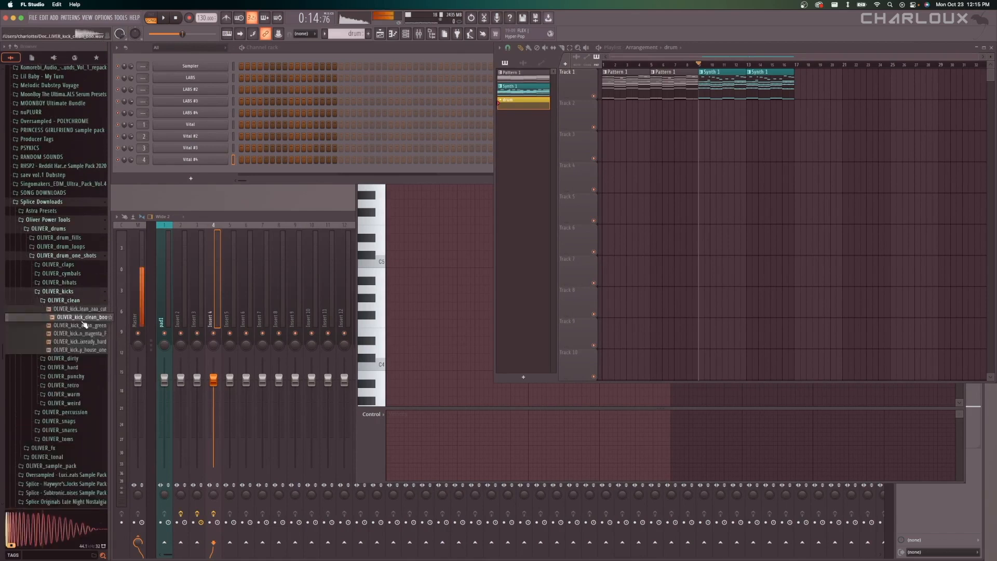
pyautogui.click(83, 325)
pyautogui.click(84, 341)
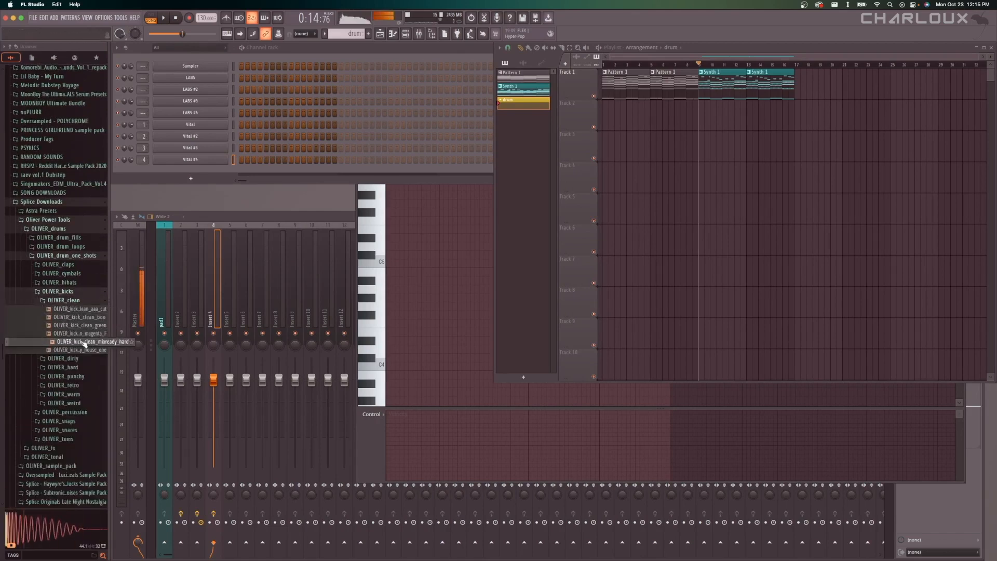
pyautogui.click(83, 349)
pyautogui.click(83, 342)
pyautogui.click(84, 317)
pyautogui.click(85, 343)
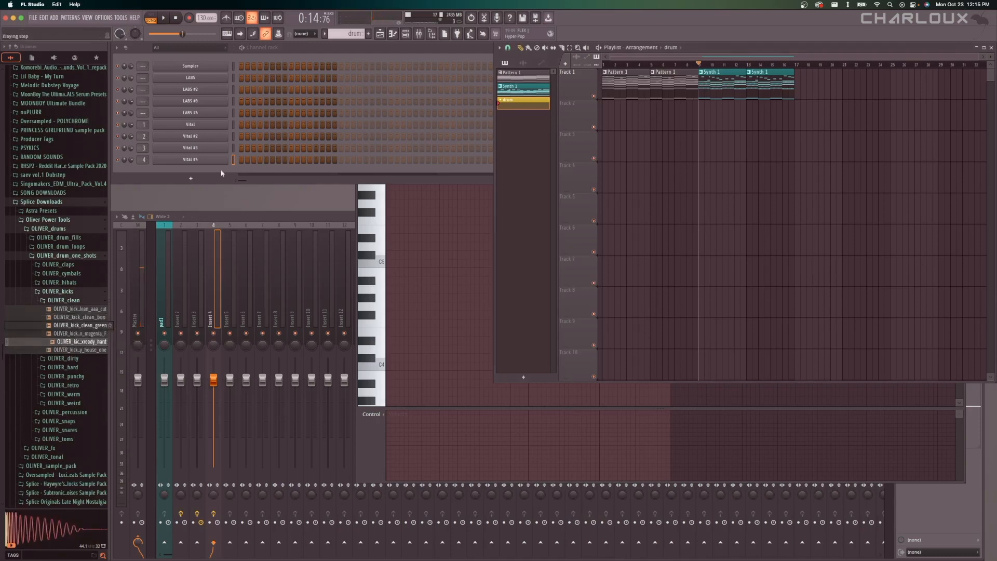
# Add OLIVER_kick_clean_mixready_hard as a new channel and place a kick on the first step of each of four bars.
pyautogui.moveTo(84, 341); pyautogui.dragTo(183, 172)
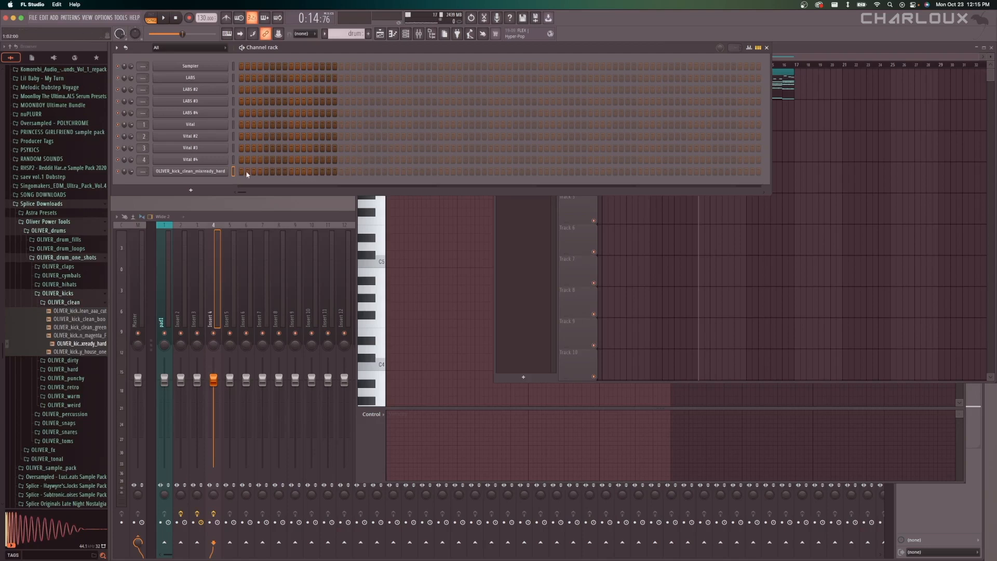
pyautogui.click(340, 172)
pyautogui.click(440, 171)
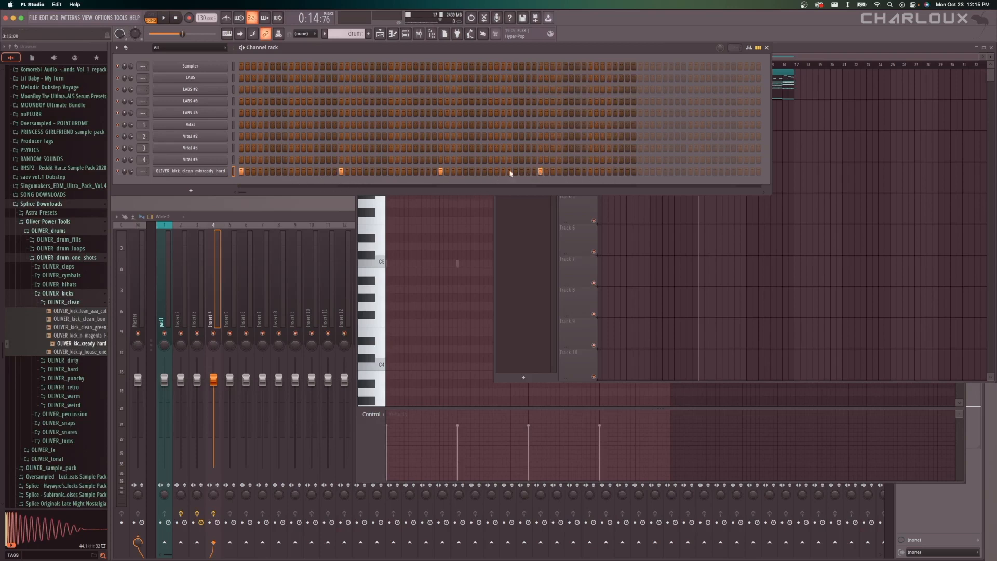
# Place the drum pattern on playlist track 2 at bar 9, under the first Synth 1 clip, and play it back.
pyautogui.press('F5')
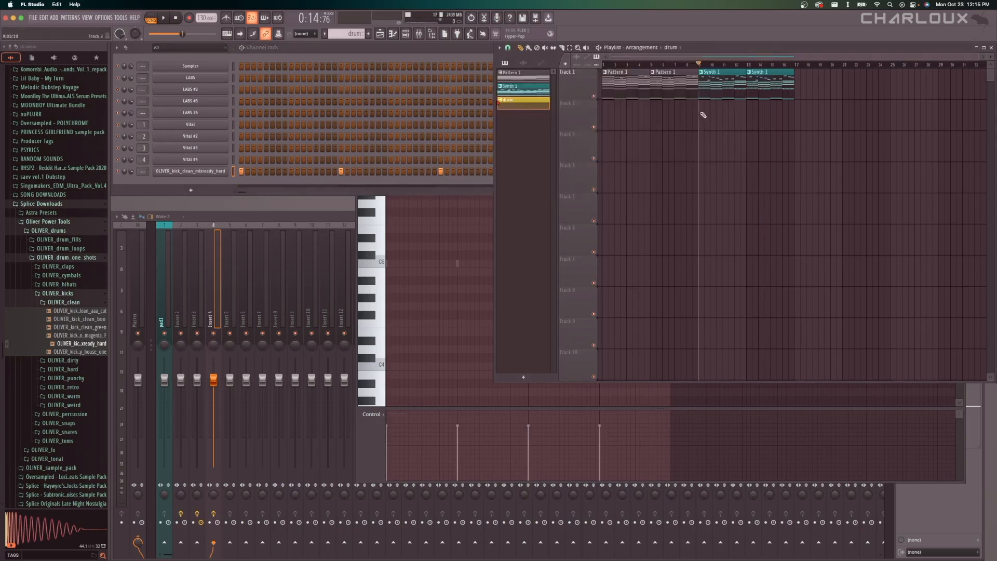
pyautogui.click(729, 104)
pyautogui.scroll(4, 658, 114)
pyautogui.press('space')
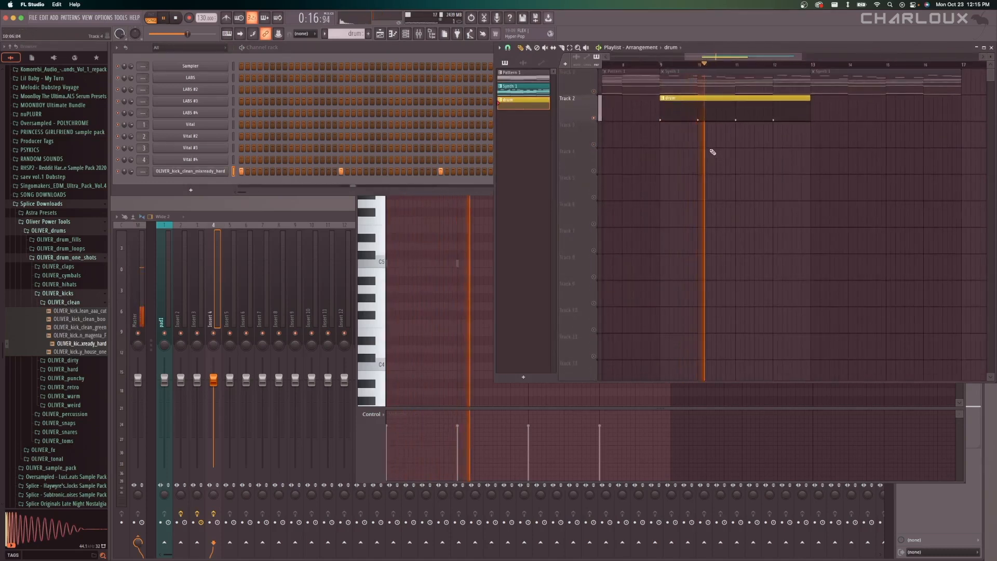
pyautogui.press('space')
# Try filling the kick channel on each 4 steps, audition it, and undo the fill.
pyautogui.press('F6')
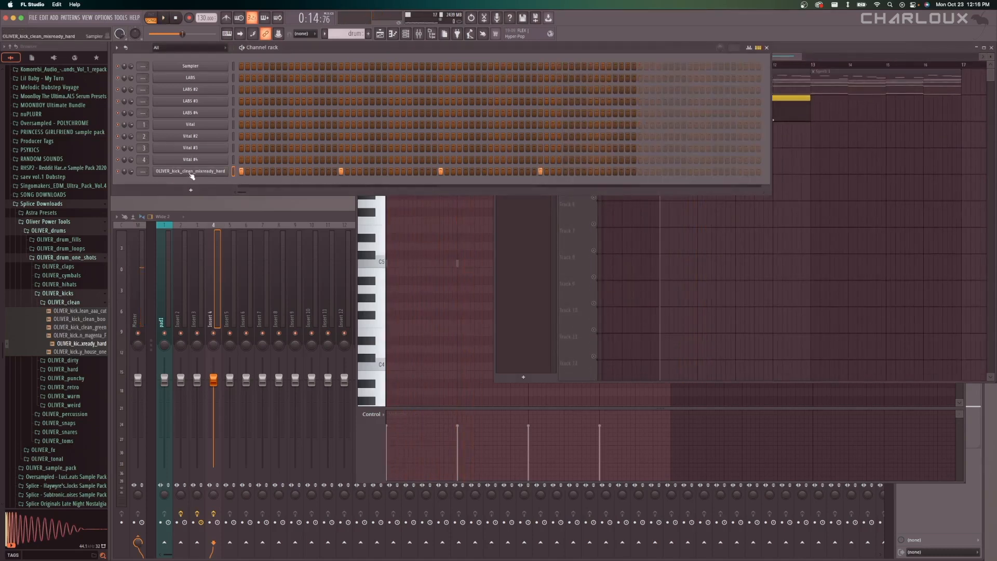
pyautogui.rightClick(190, 172)
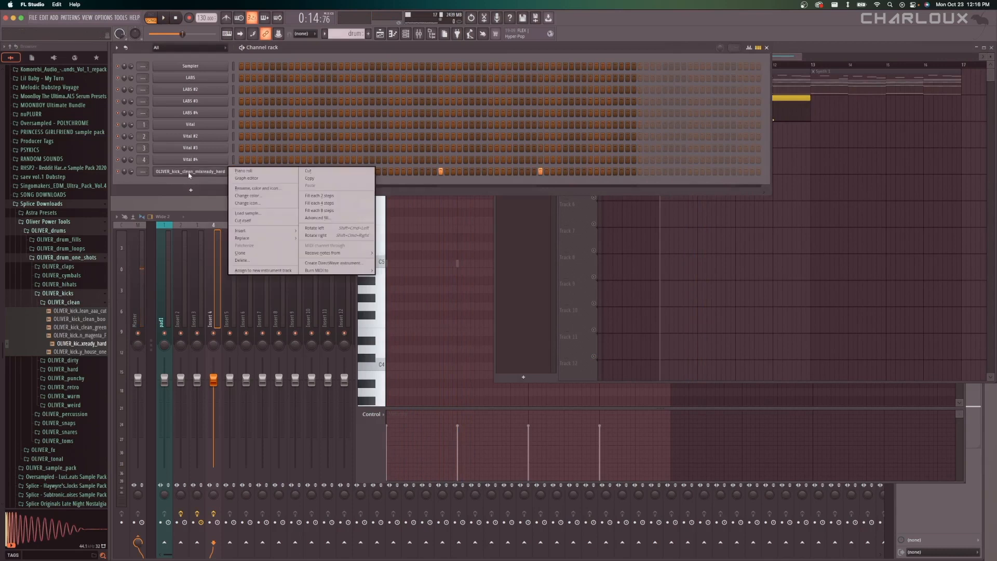
pyautogui.click(344, 206)
pyautogui.press('space')
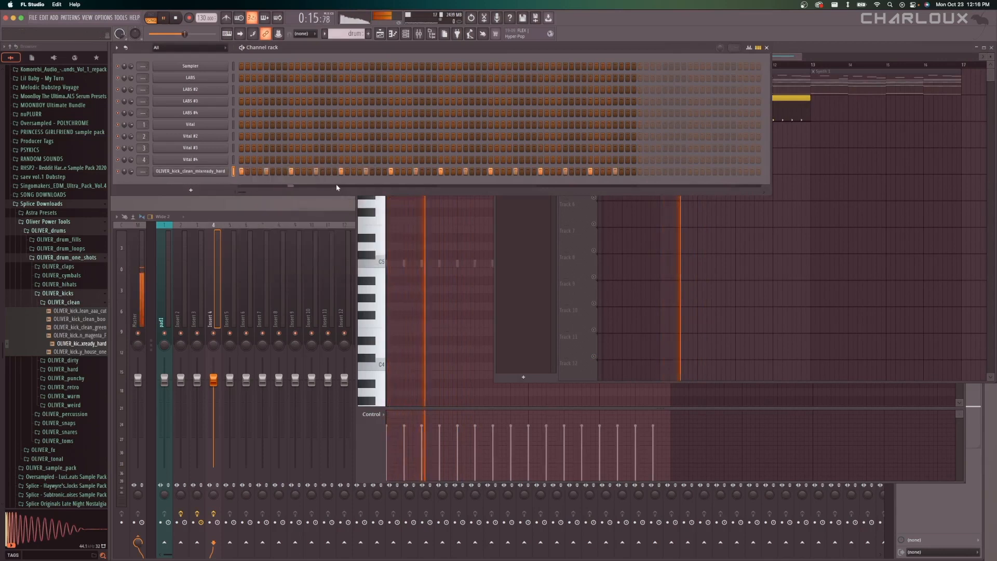
pyautogui.press('space')
pyautogui.press('super+z')
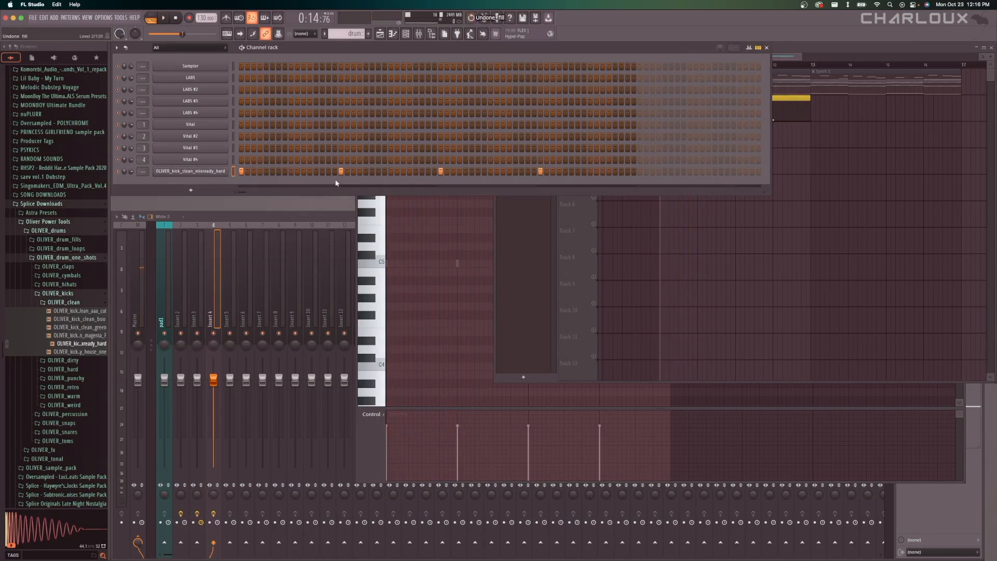
# Preview and compare the clap samples in the OLIVER_claps folder.
pyautogui.click(73, 293)
pyautogui.click(58, 266)
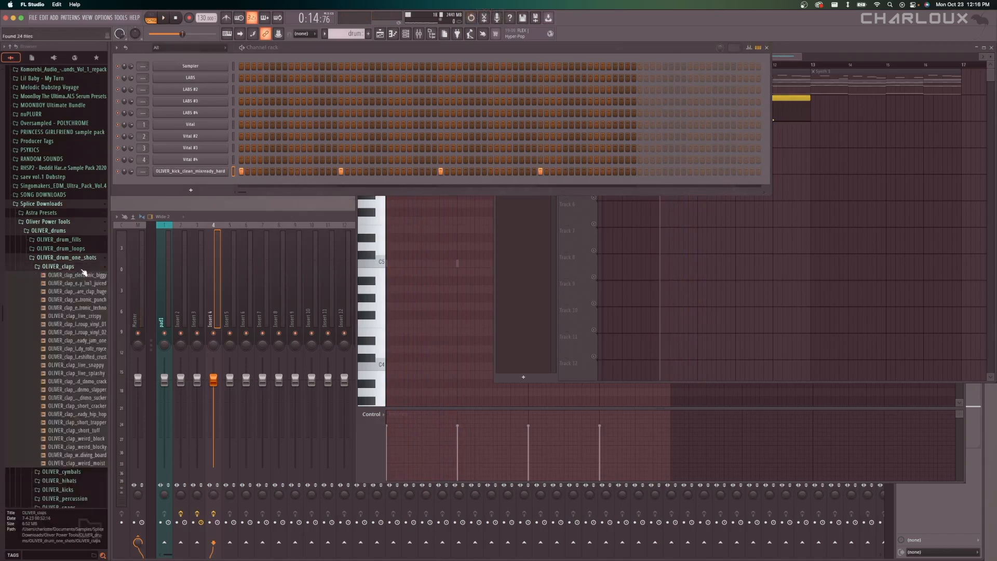
pyautogui.click(83, 316)
pyautogui.click(88, 299)
pyautogui.press('Up')
pyautogui.press('Up')
pyautogui.press('Up')
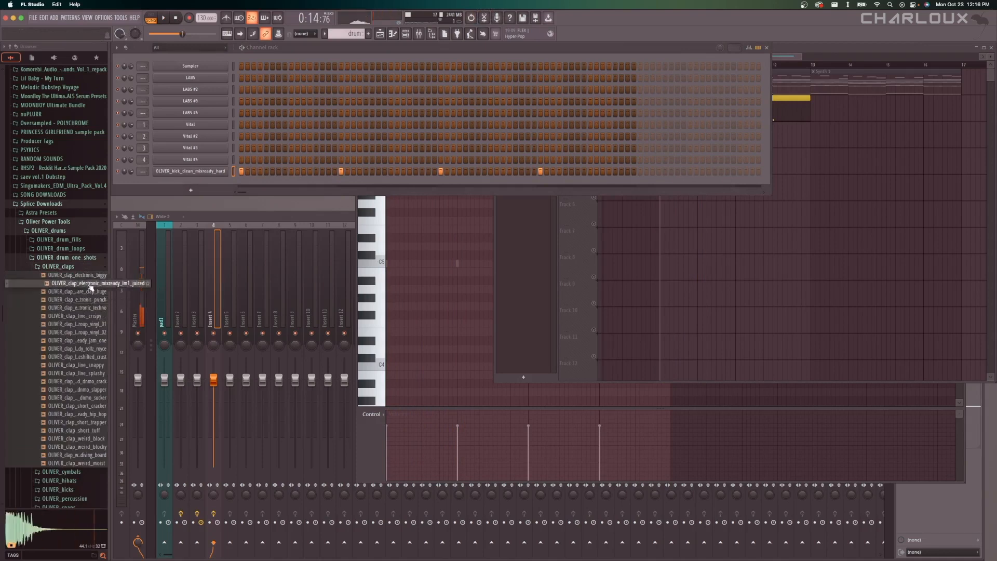
pyautogui.scroll(-3, 92, 301)
pyautogui.click(91, 332)
pyautogui.click(89, 341)
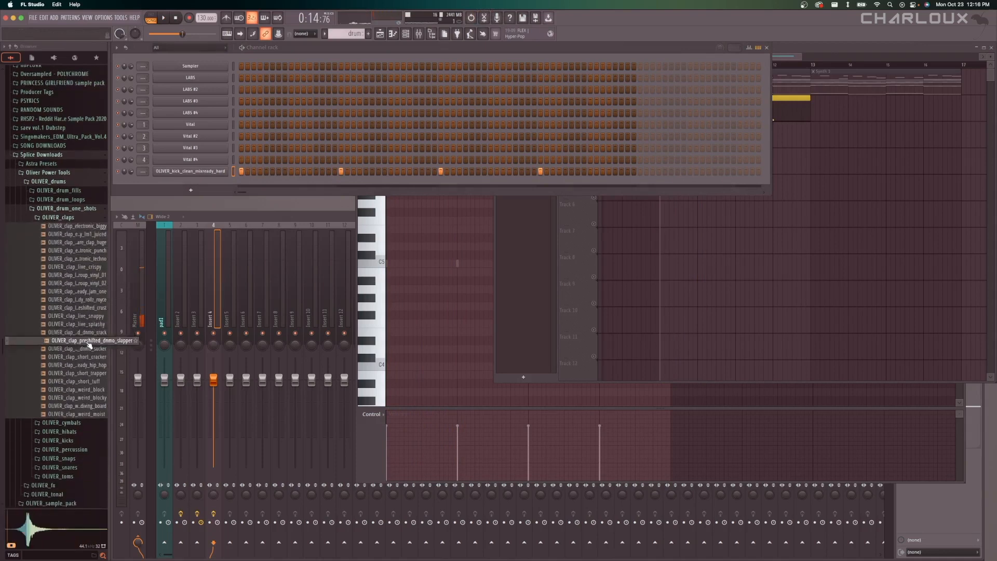
# Add OLIVER_clap_short_mixready_hip_hop as a new channel, place a clap on step 9 of each of four bars, and play it back.
pyautogui.click(86, 365)
pyautogui.moveTo(85, 365); pyautogui.dragTo(229, 192)
pyautogui.click(290, 183)
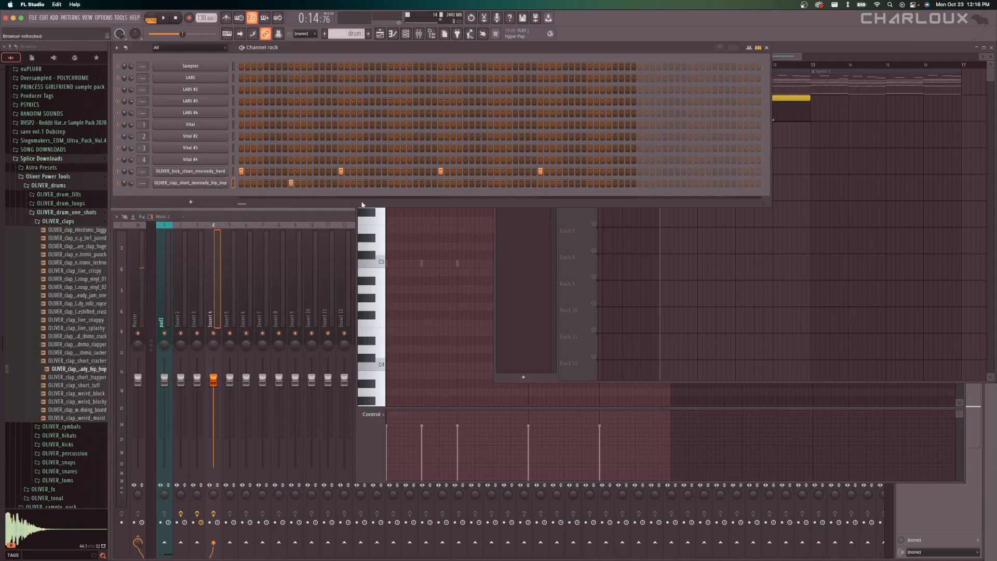
pyautogui.click(391, 182)
pyautogui.click(490, 182)
pyautogui.click(590, 182)
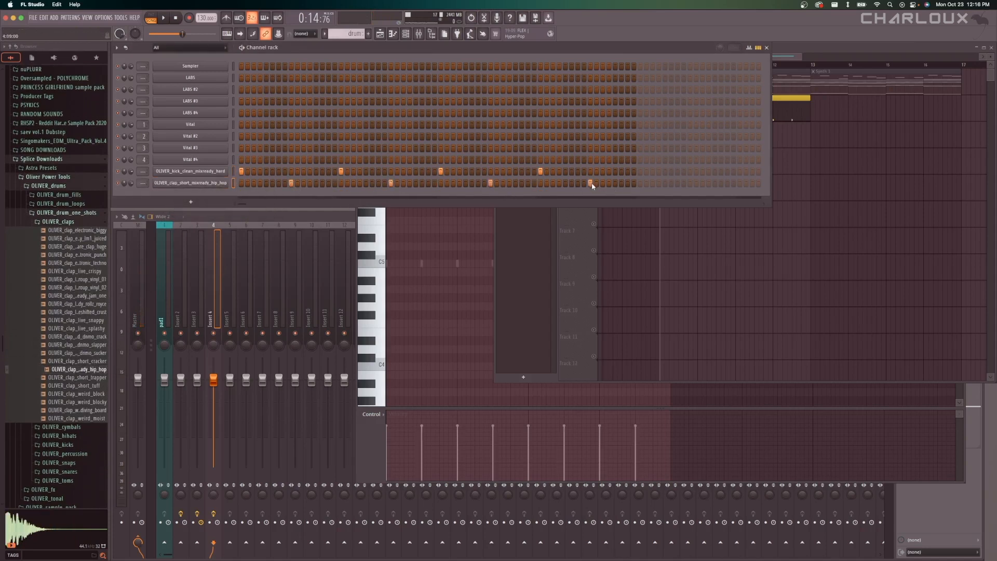
pyautogui.press('space')
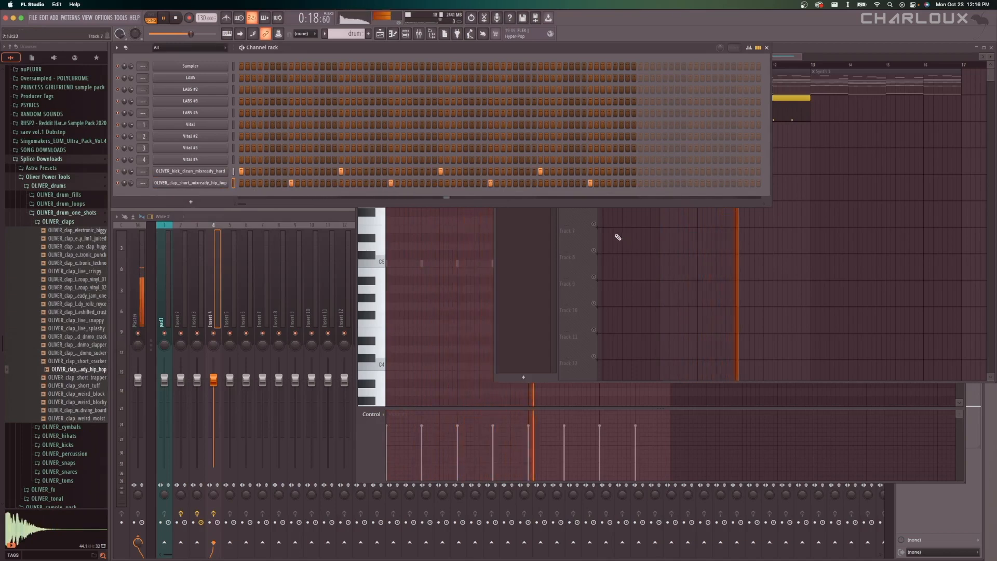
pyautogui.press('space')
# Add kicks on steps 7 and 11 of bar 1, 7 and 8 of bar 2, 13 of bar 3 and 7 of bar 4, auditioning them.
pyautogui.click(278, 172)
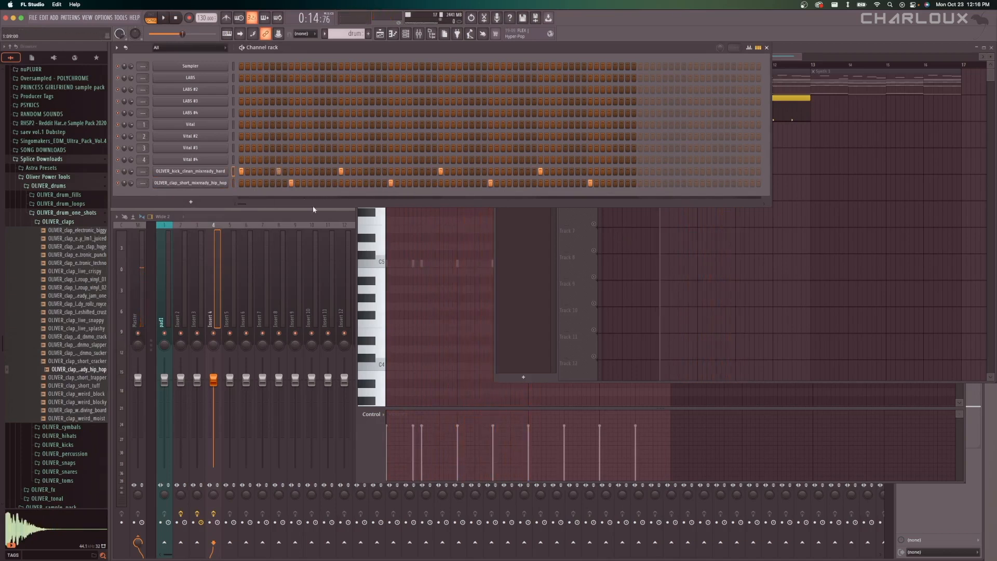
pyautogui.click(303, 172)
pyautogui.moveTo(378, 172); pyautogui.dragTo(385, 172)
pyautogui.press('space')
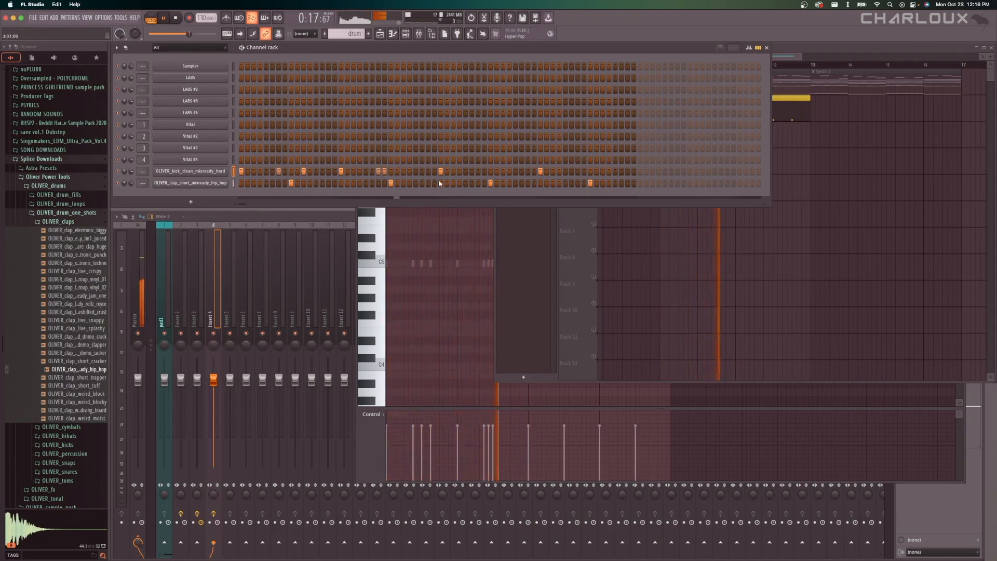
pyautogui.click(515, 171)
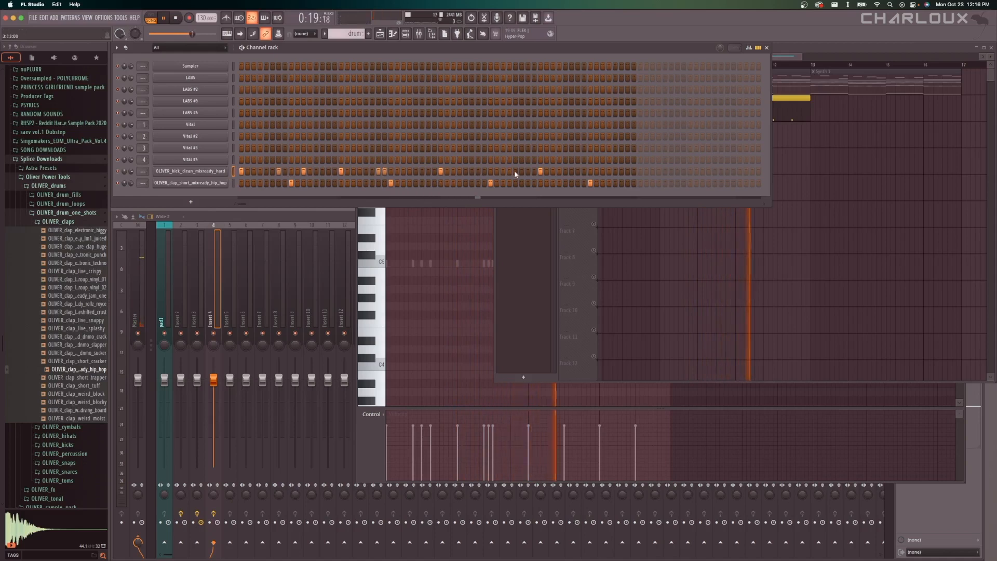
pyautogui.click(577, 172)
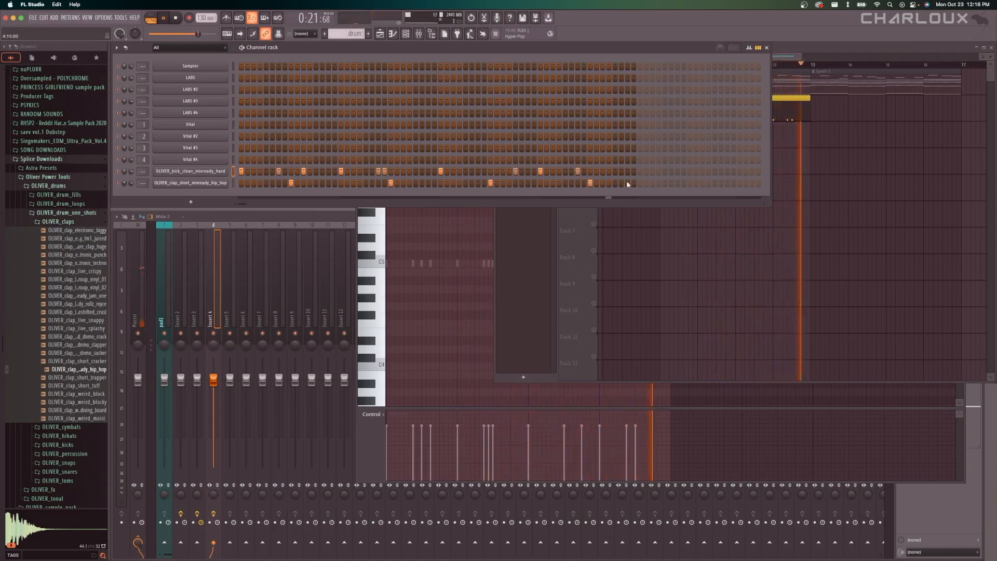
pyautogui.press('space')
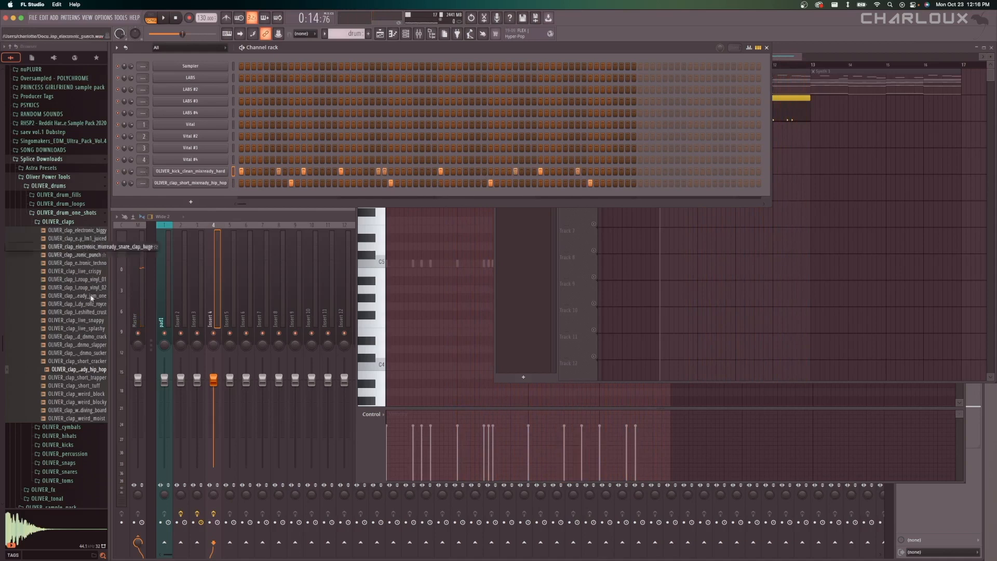
# Add the machine_clean hi-hat sample from the OLIVER_electronic hi-hats folder as a new channel.
pyautogui.click(73, 221)
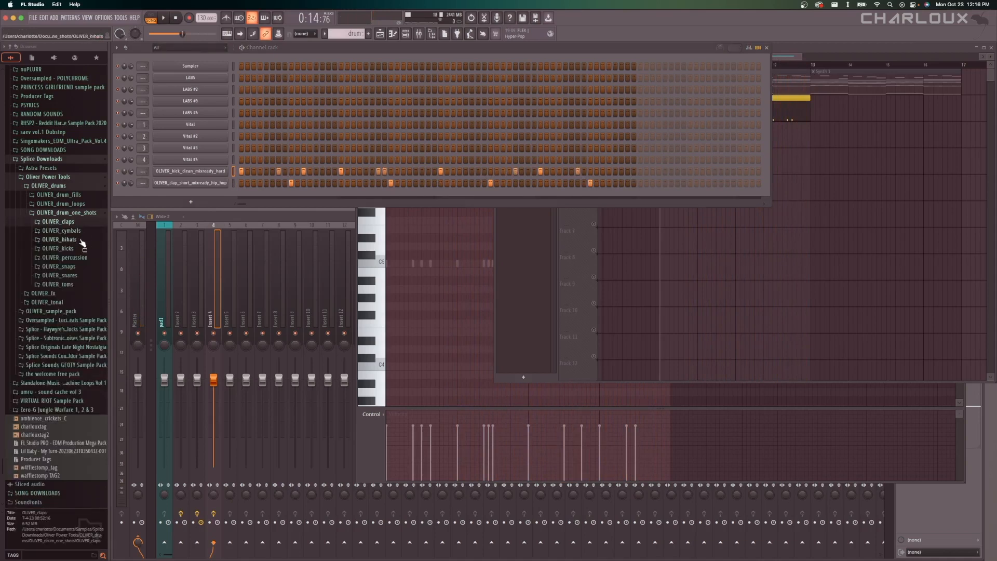
pyautogui.click(82, 238)
pyautogui.click(83, 265)
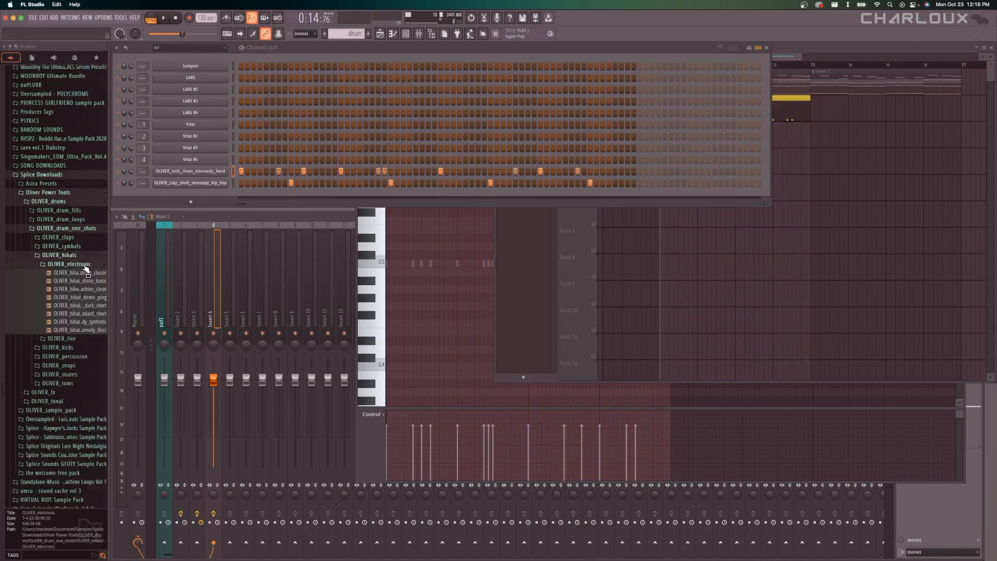
pyautogui.click(86, 289)
pyautogui.moveTo(86, 289); pyautogui.dragTo(197, 218)
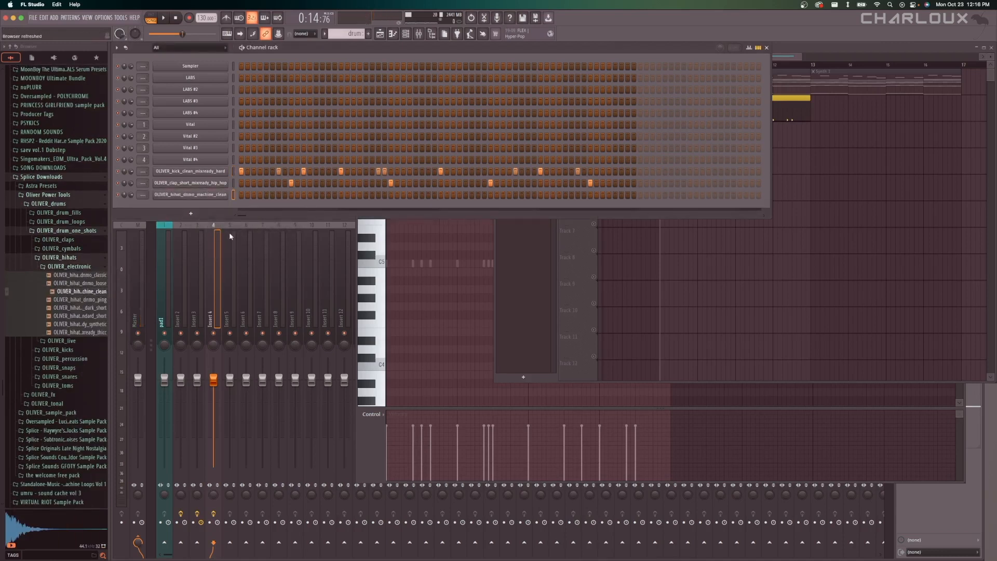
# Fill the hi-hat channel on each 4 steps and play the pattern back.
pyautogui.rightClick(205, 195)
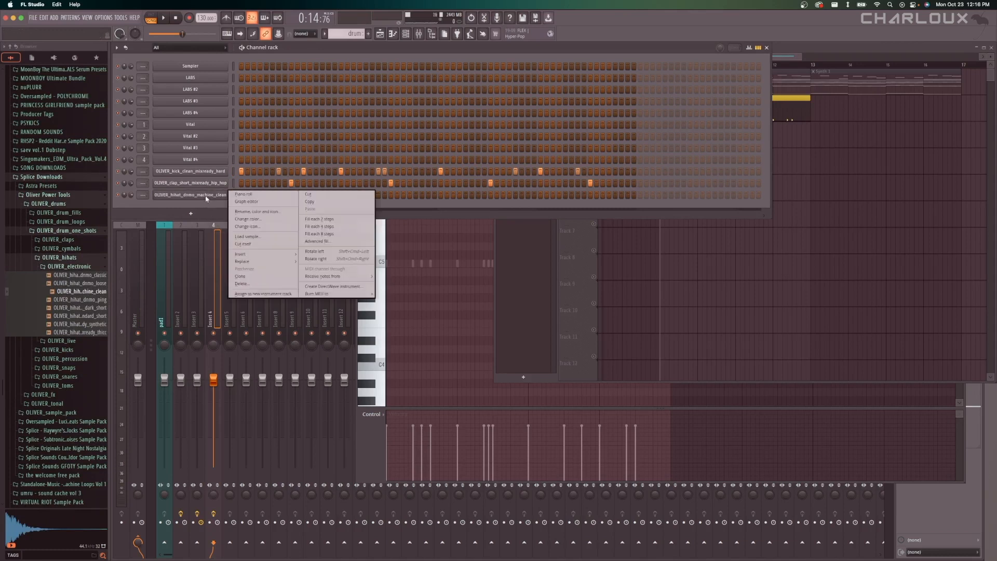
pyautogui.click(366, 227)
pyautogui.press('space')
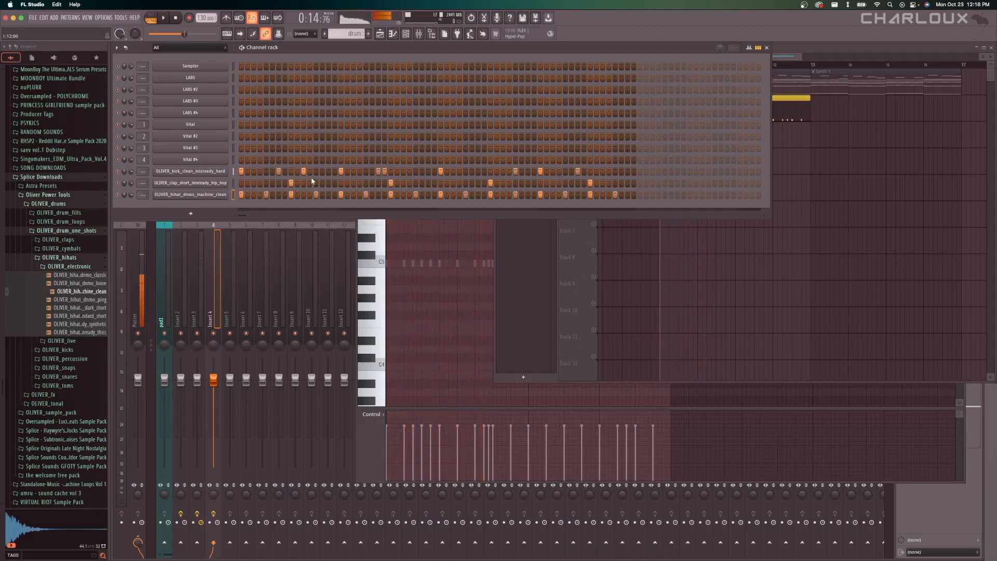
pyautogui.press('space')
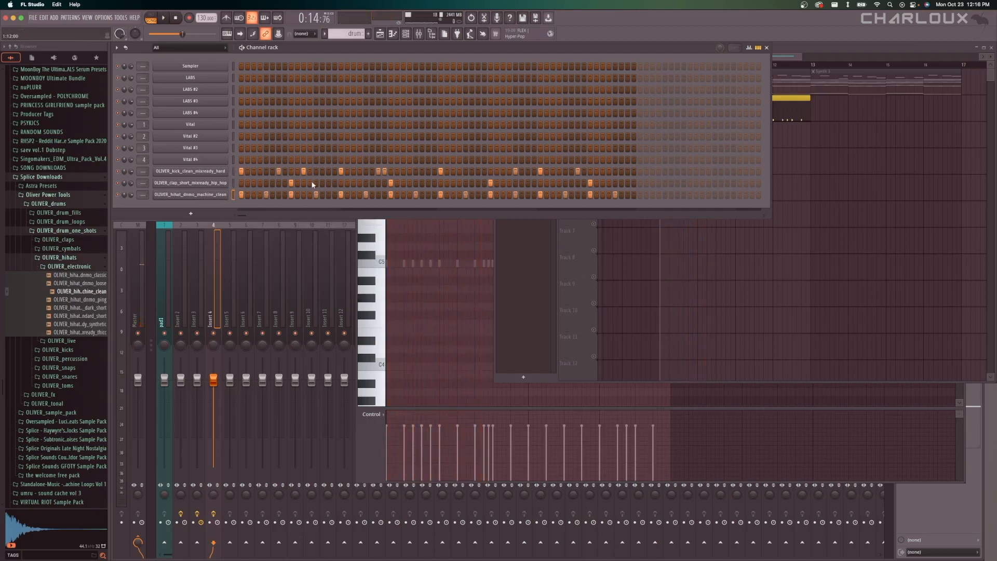
# In the hi-hat's piano roll, add extra C5 hits and four consecutive G5 notes on the last beat of bar 2, and audition them.
pyautogui.rightClick(227, 195)
pyautogui.click(240, 195)
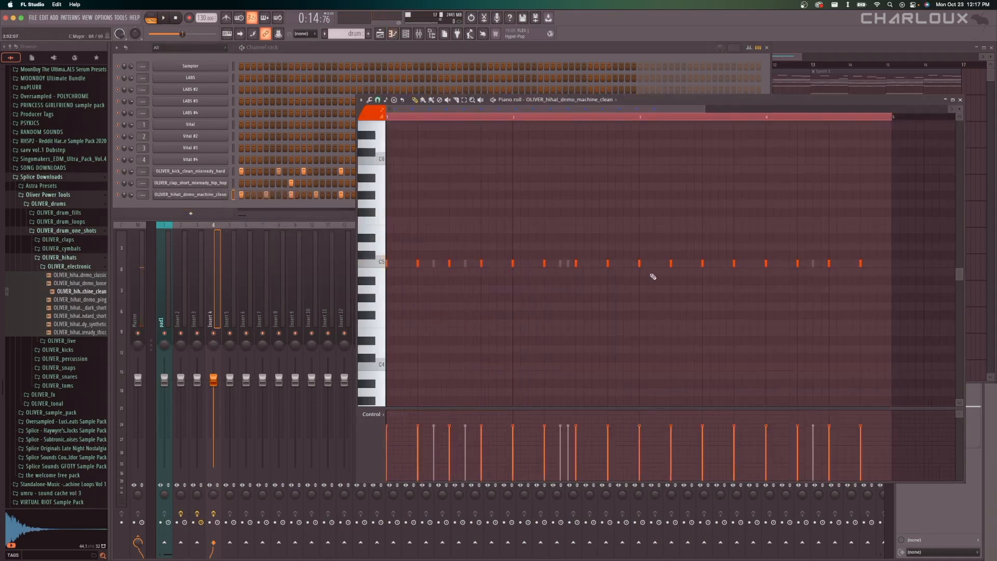
pyautogui.scroll(3, 624, 265)
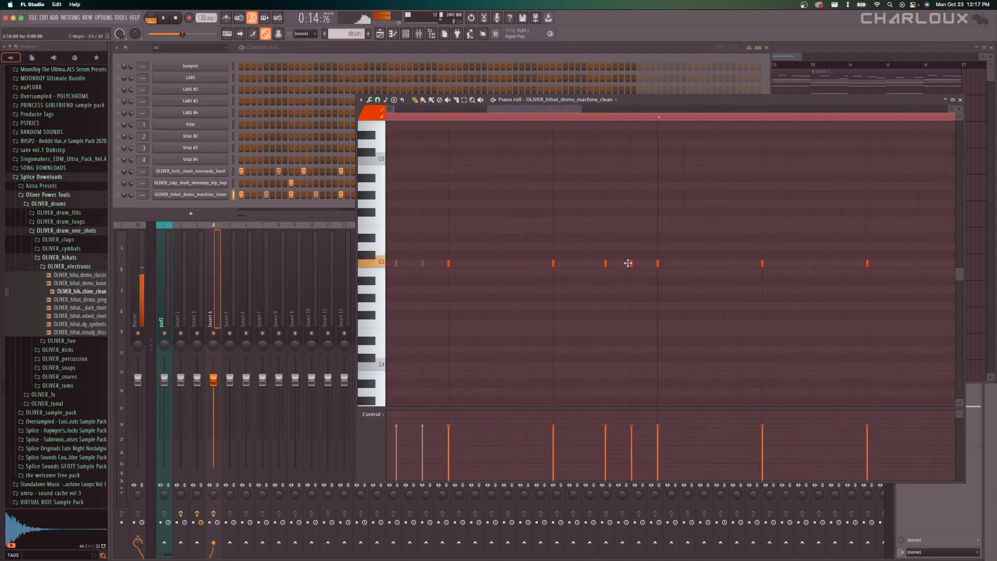
pyautogui.click(606, 203)
pyautogui.click(631, 203)
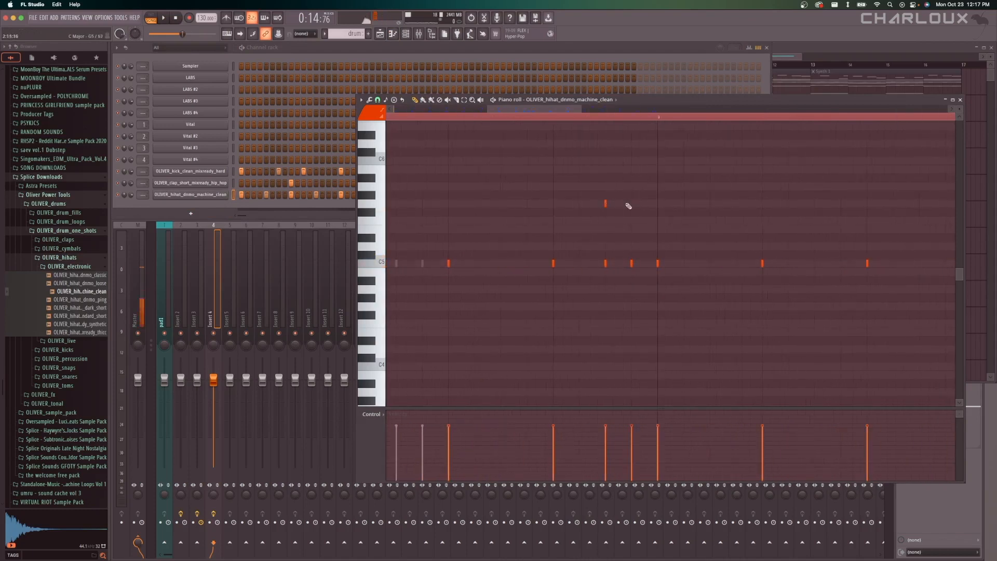
pyautogui.click(553, 203)
pyautogui.click(580, 203)
pyautogui.scroll(-3, 622, 271)
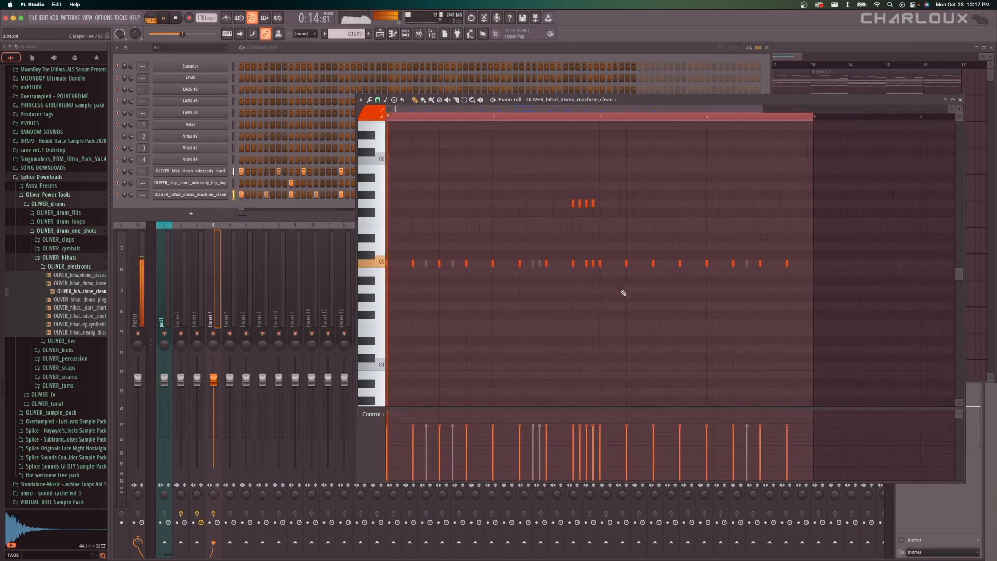
pyautogui.press('space')
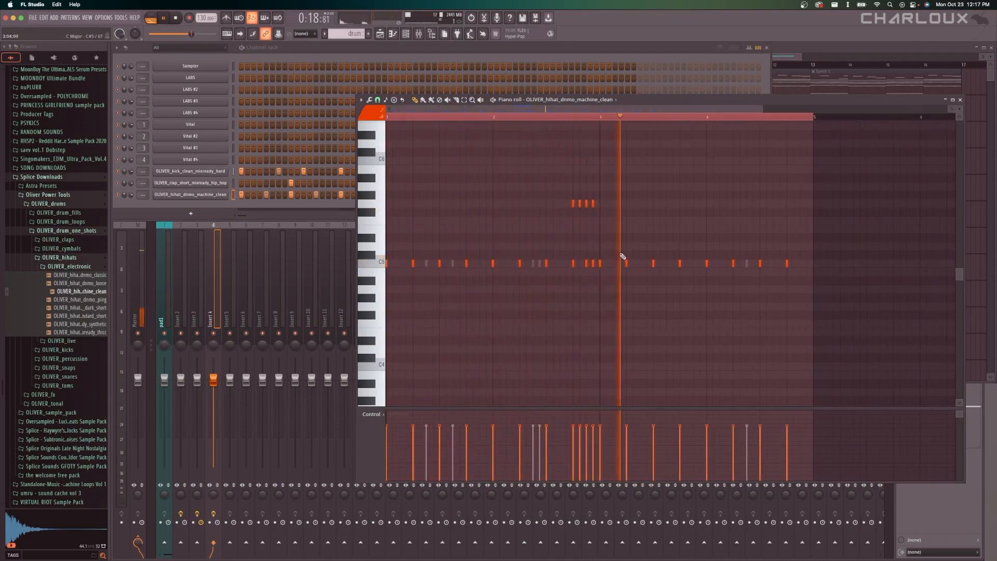
pyautogui.press('space')
# Add three G4 hi-hat notes in the second half of bar 3 and audition them.
pyautogui.scroll(2, 595, 280)
pyautogui.scroll(1, 595, 280)
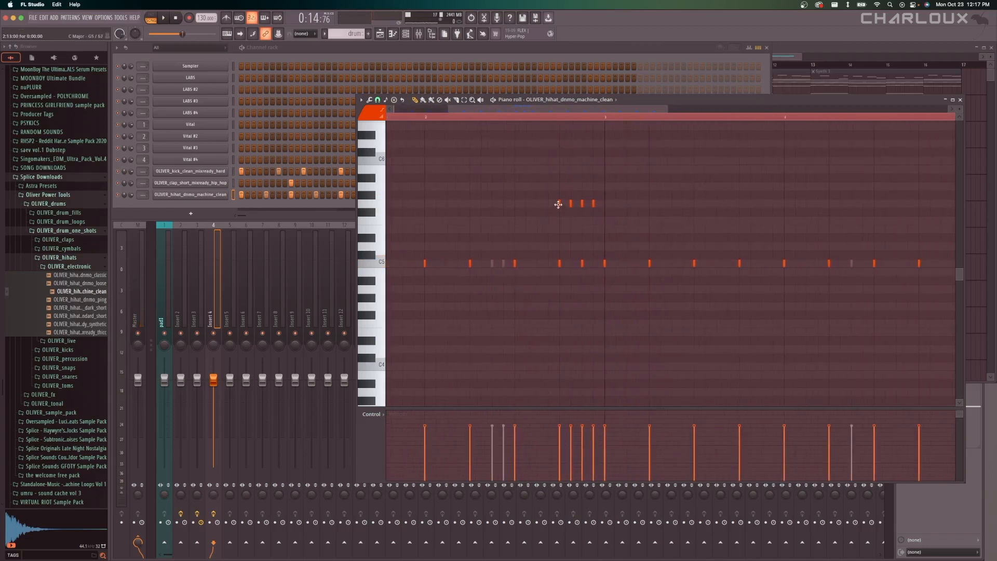
pyautogui.scroll(-3, 510, 237)
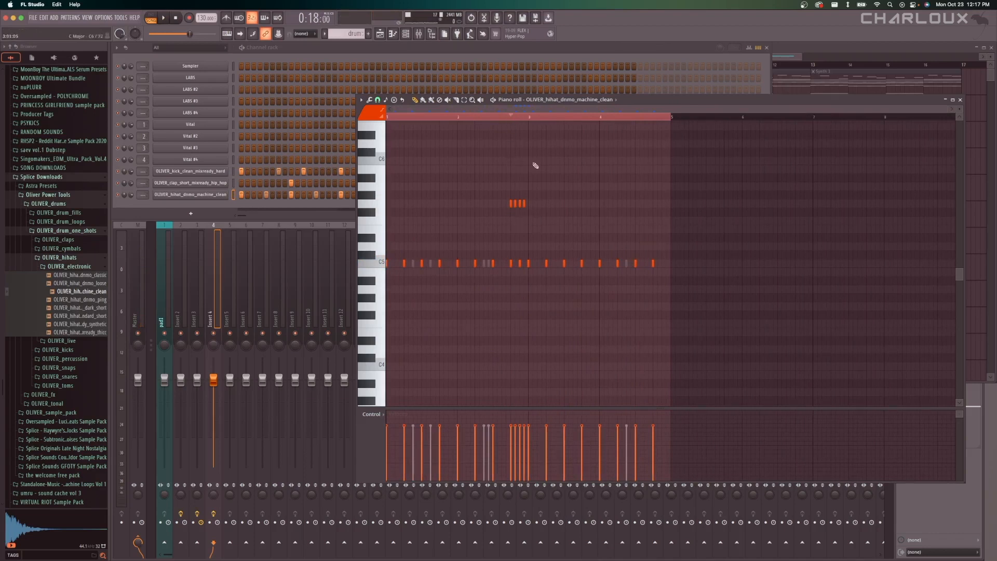
pyautogui.scroll(3, 511, 301)
pyautogui.click(561, 305)
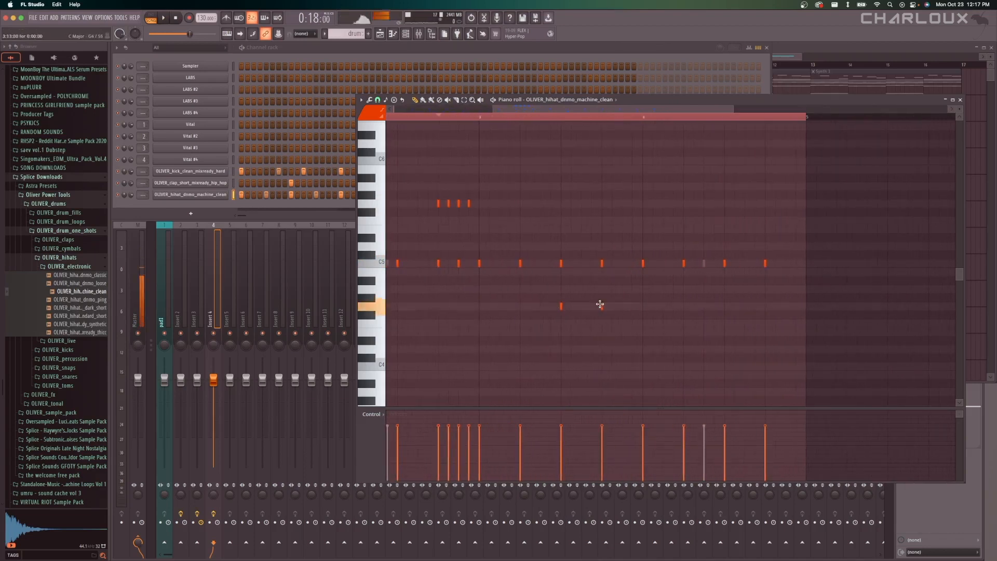
pyautogui.press('space')
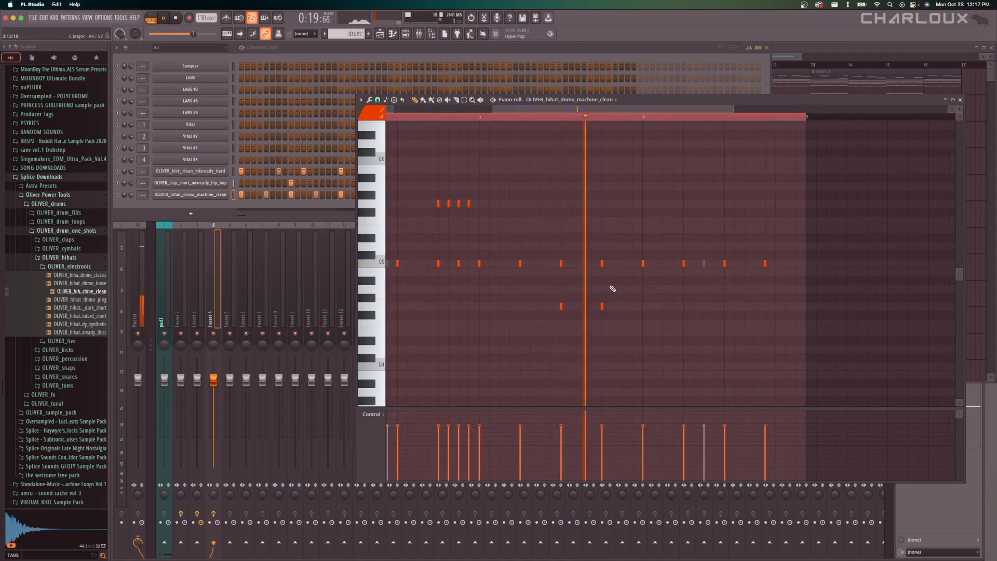
pyautogui.click(623, 306)
pyautogui.scroll(-3, 644, 311)
pyautogui.press('space')
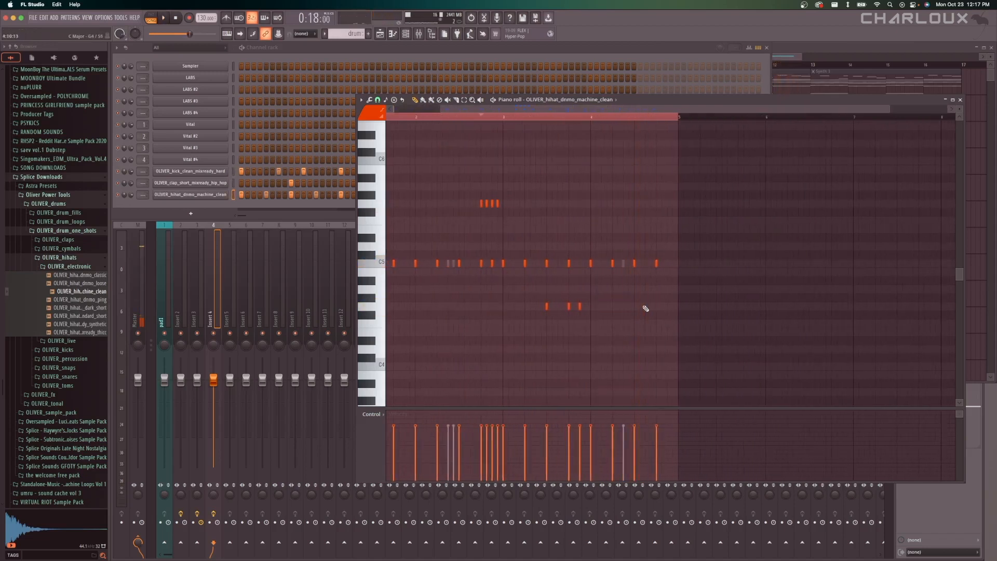
pyautogui.scroll(-1, 645, 308)
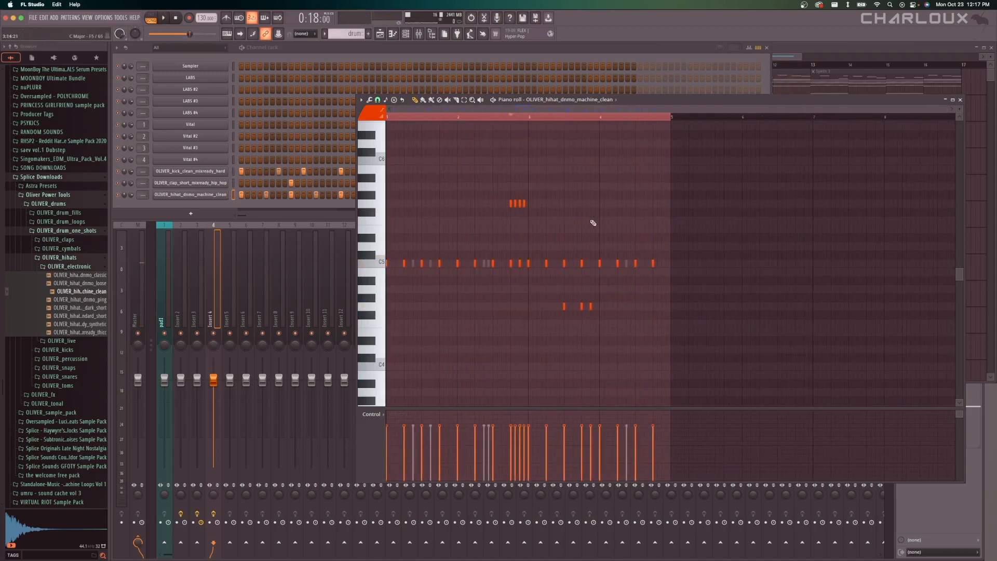
# Route the kick channel to mixer track 5, and name that track "kick" with a yellow-orange color.
pyautogui.click(161, 205)
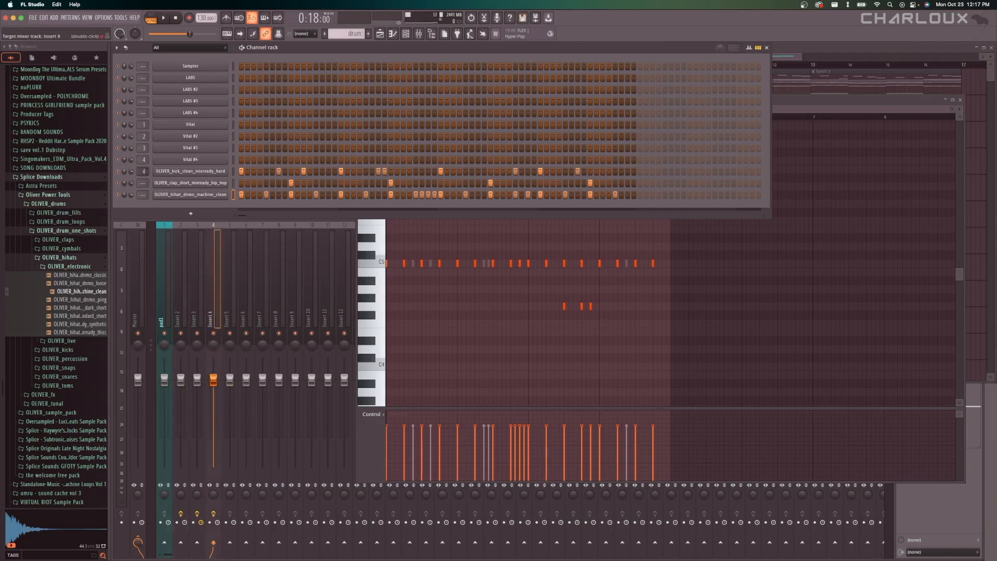
pyautogui.moveTo(144, 171); pyautogui.dragTo(143, 168)
pyautogui.rightClick(261, 220)
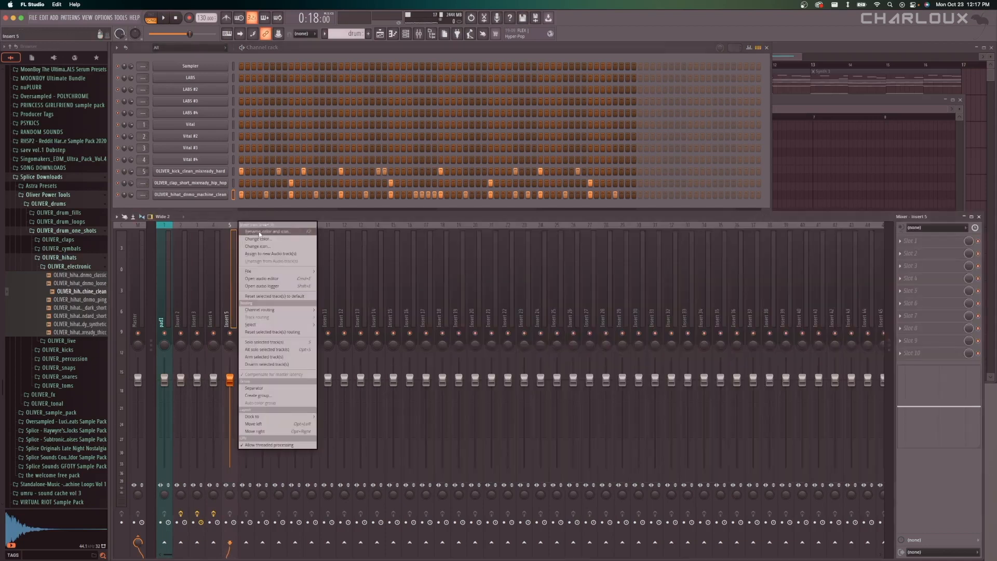
pyautogui.click(260, 232)
pyautogui.write('kick')
pyautogui.click(260, 234)
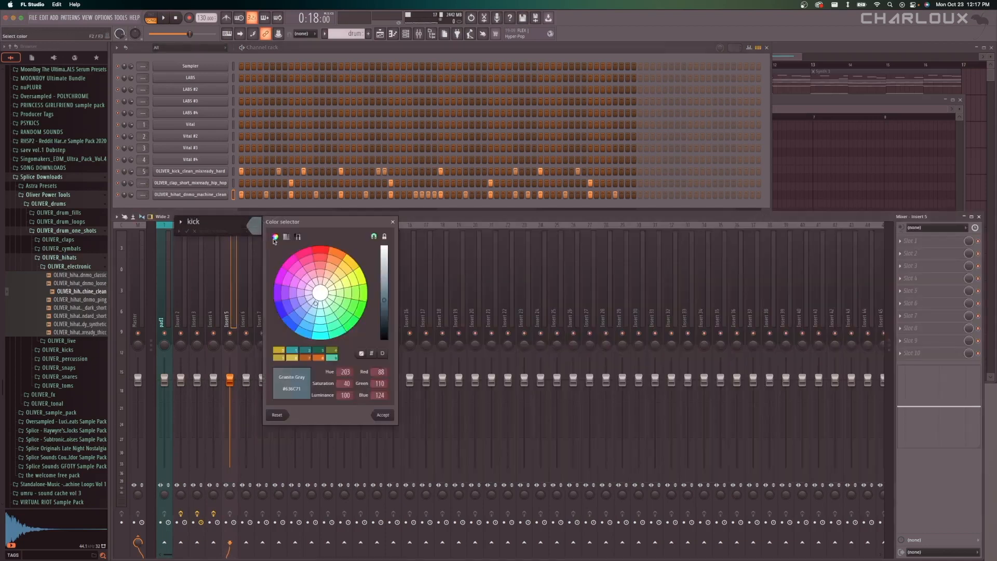
pyautogui.click(354, 279)
pyautogui.click(385, 295)
pyautogui.press('Return')
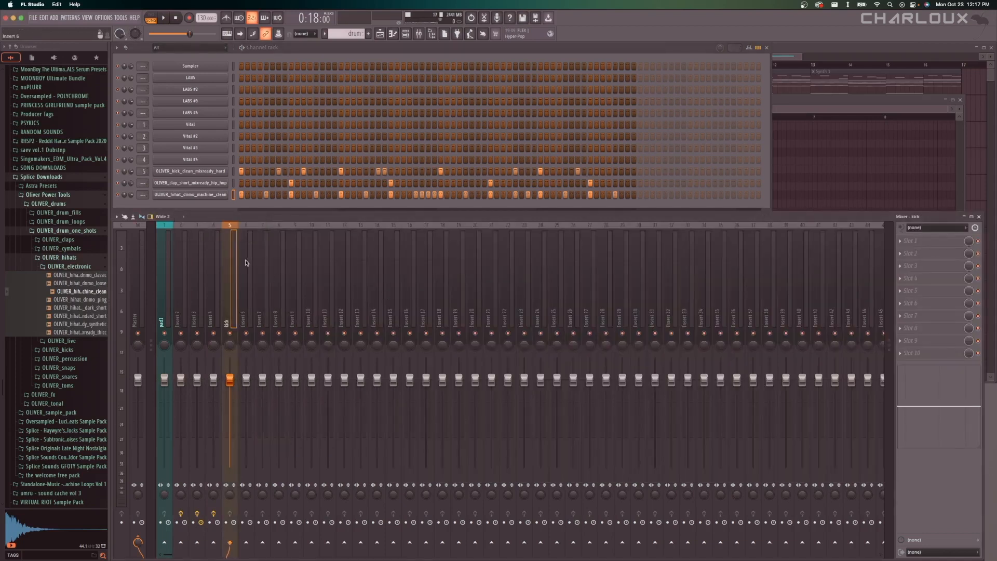
# Open the Vital #3 channel's piano roll and synth window to check which sound it is, and close the synth.
pyautogui.rightClick(190, 150)
pyautogui.click(234, 149)
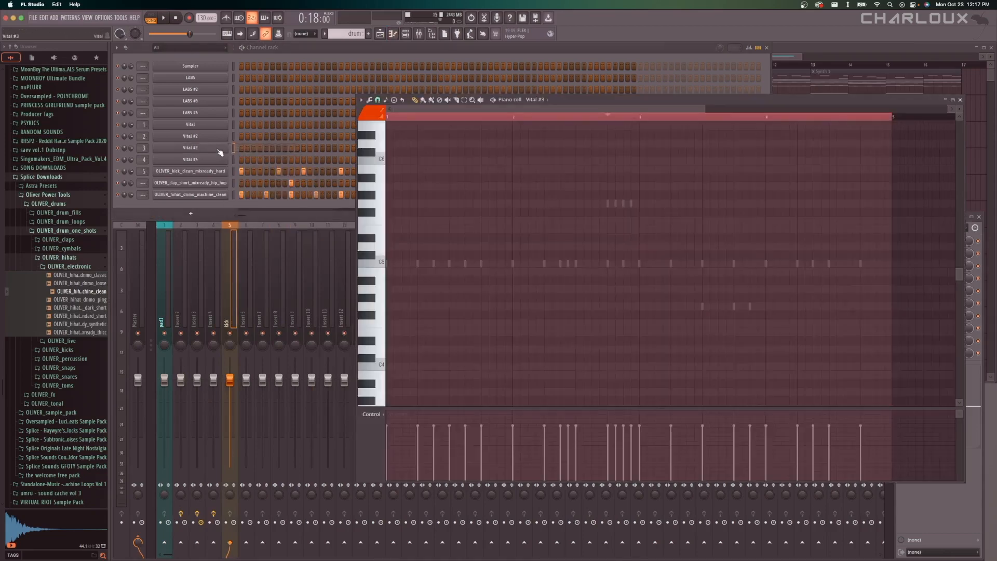
pyautogui.click(227, 151)
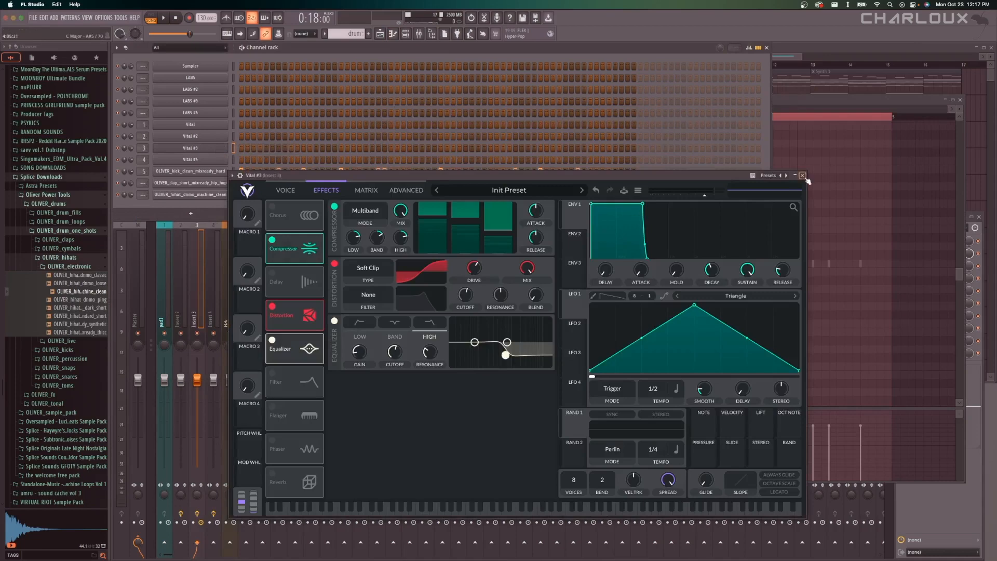
pyautogui.click(802, 175)
# Name mixer track 3 "bass" and give it an orange-brown color.
pyautogui.rightClick(196, 252)
pyautogui.click(235, 233)
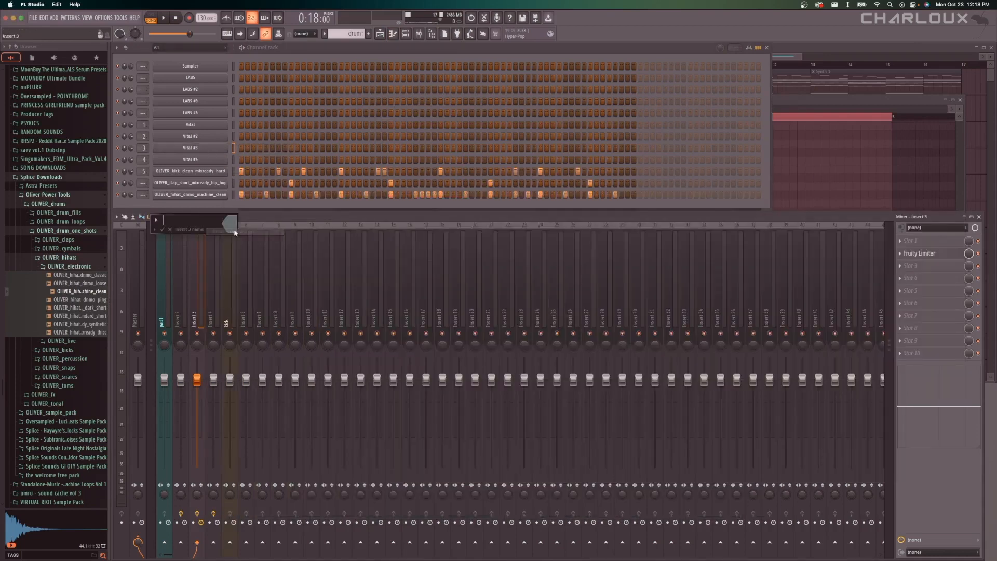
pyautogui.write('bass')
pyautogui.click(235, 231)
pyautogui.click(256, 355)
pyautogui.click(255, 348)
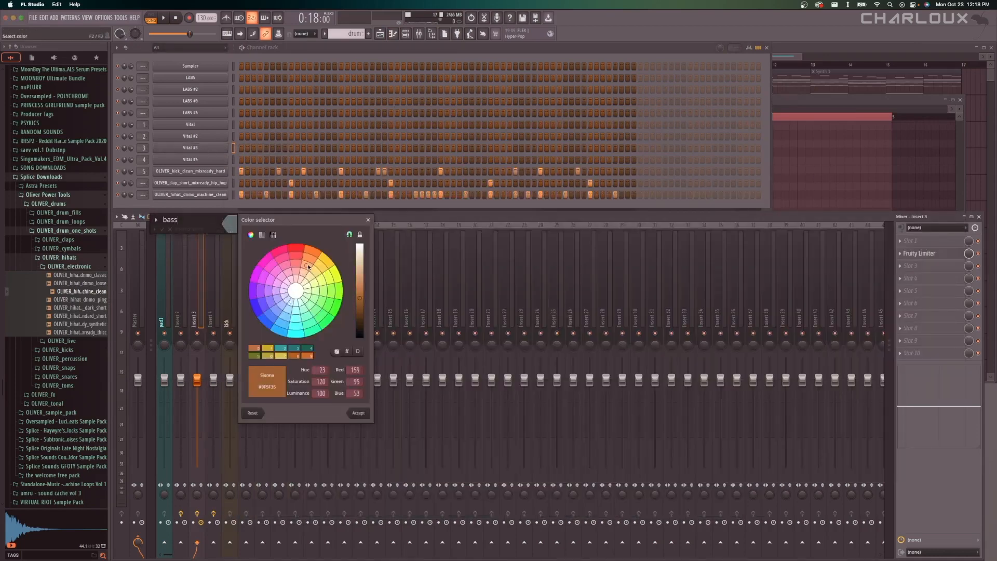
pyautogui.click(362, 294)
pyautogui.press('Return')
pyautogui.press('Return')
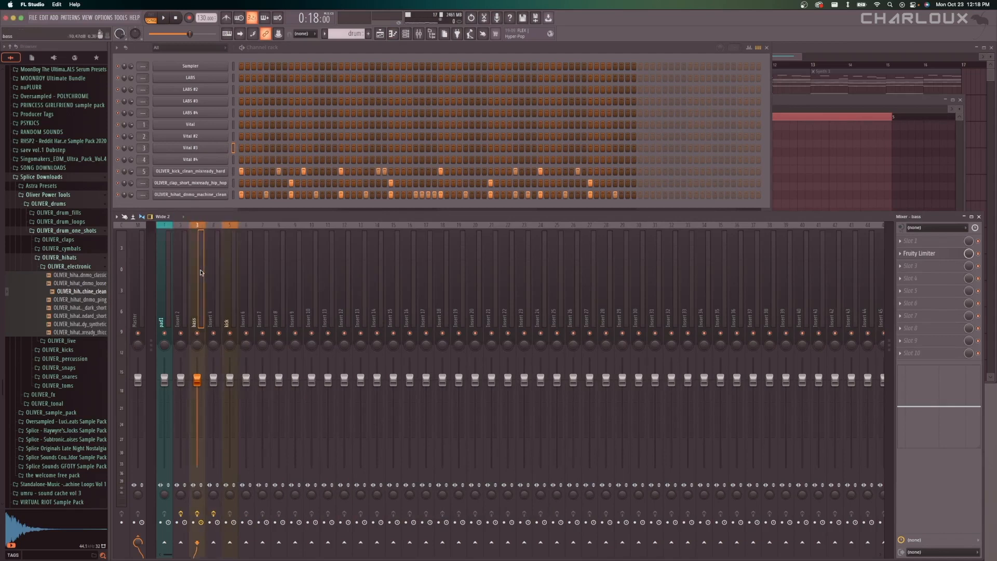
# Move the bass mixer track two places to the right, past the kick track, and solo the kick and bass tracks together.
pyautogui.hotkey('alt', 'Right')
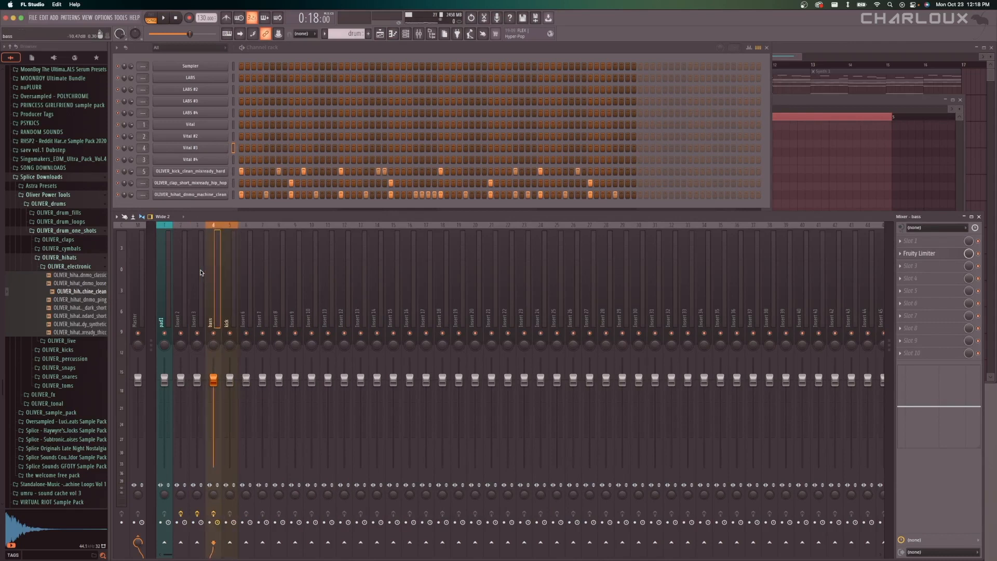
pyautogui.hotkey('alt', 'Right')
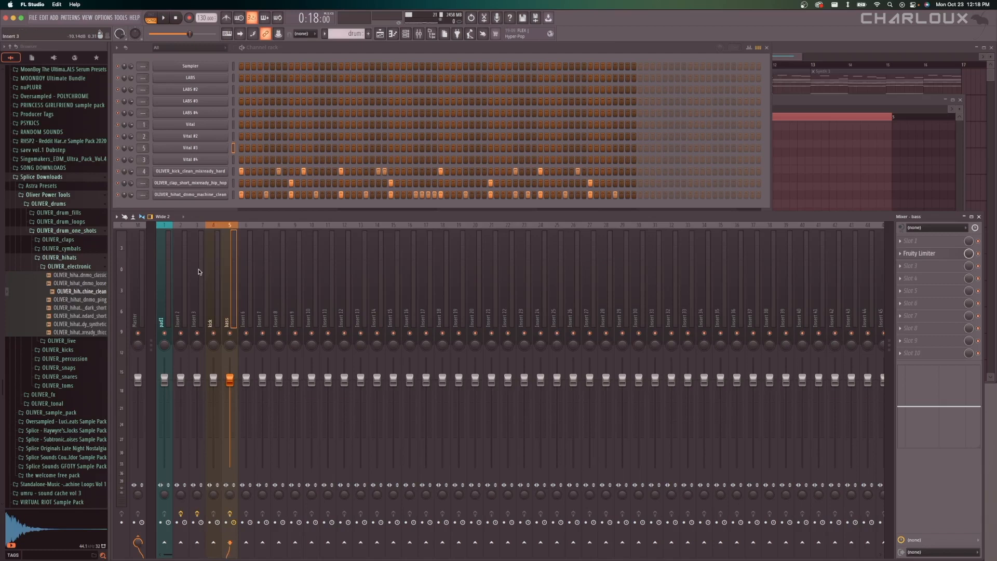
pyautogui.click(214, 278)
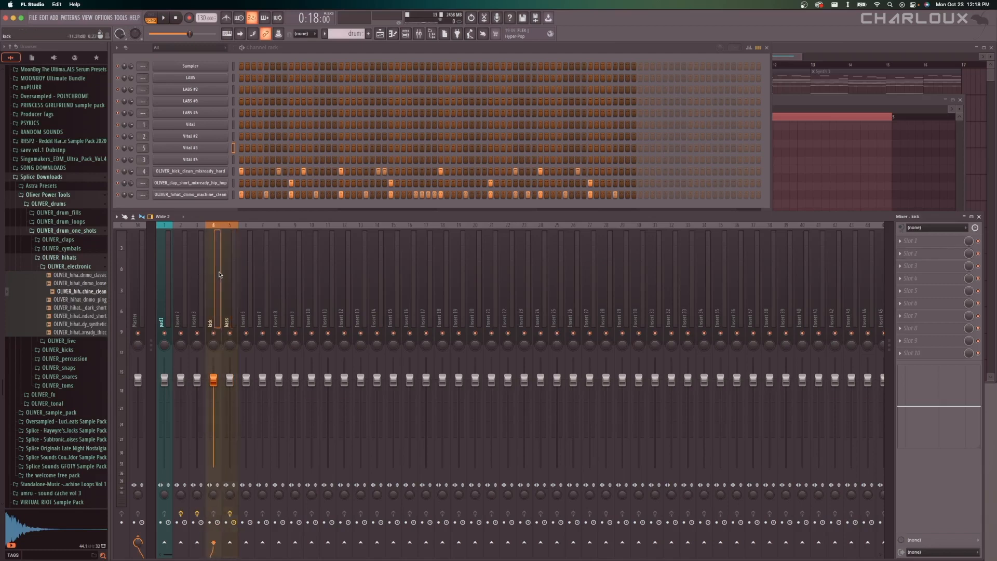
pyautogui.rightClick(215, 334)
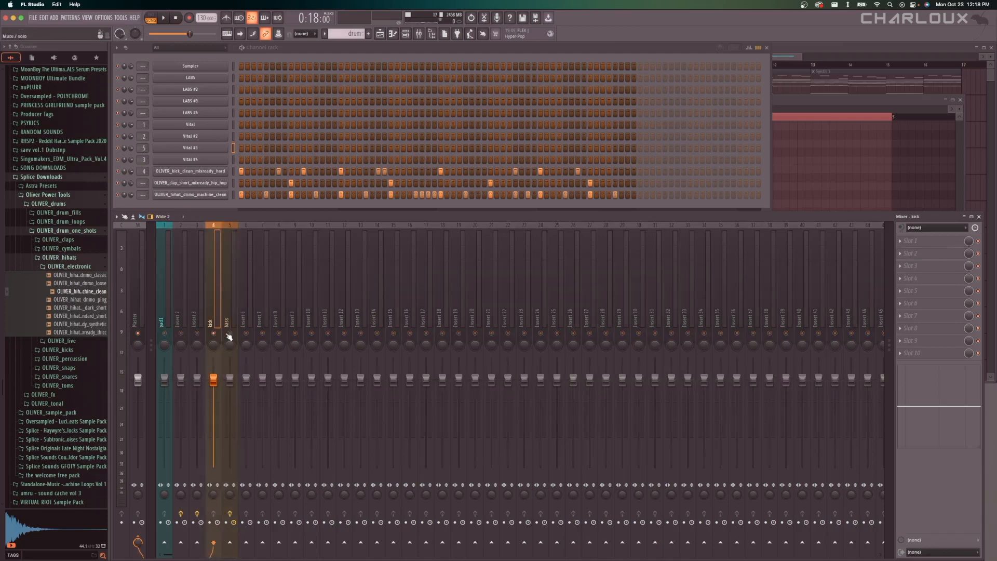
pyautogui.click(229, 334)
# Unmute Track 1 in the playlist and play the arrangement from bar 9 to hear the kick and bass together.
pyautogui.click(380, 33)
pyautogui.click(661, 65)
pyautogui.click(594, 92)
pyautogui.press('space')
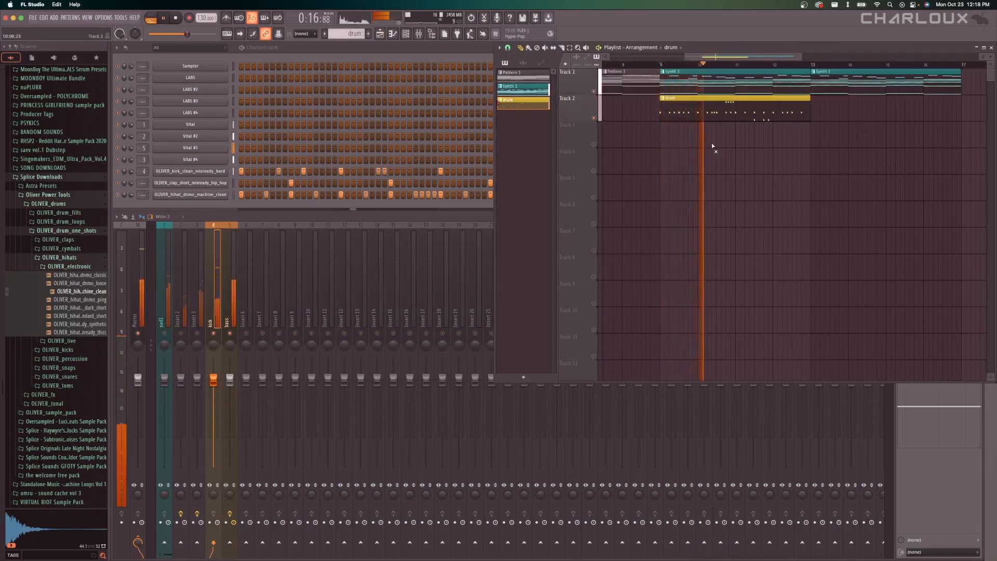
pyautogui.press('space')
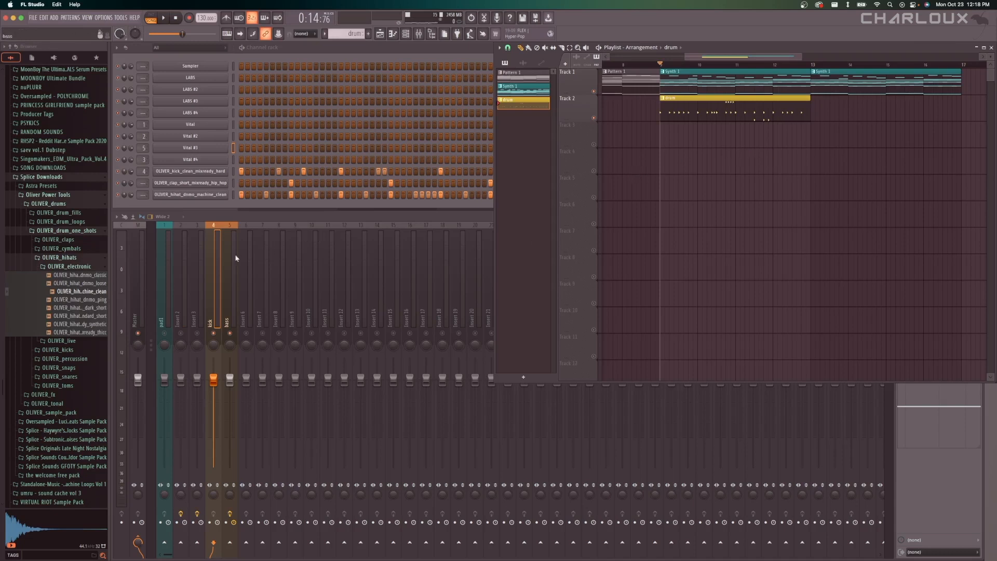
# Load a Fruity Peak Controller into effect slot 8 of the kick mixer track and move its window clear of the channel rack.
pyautogui.click(218, 259)
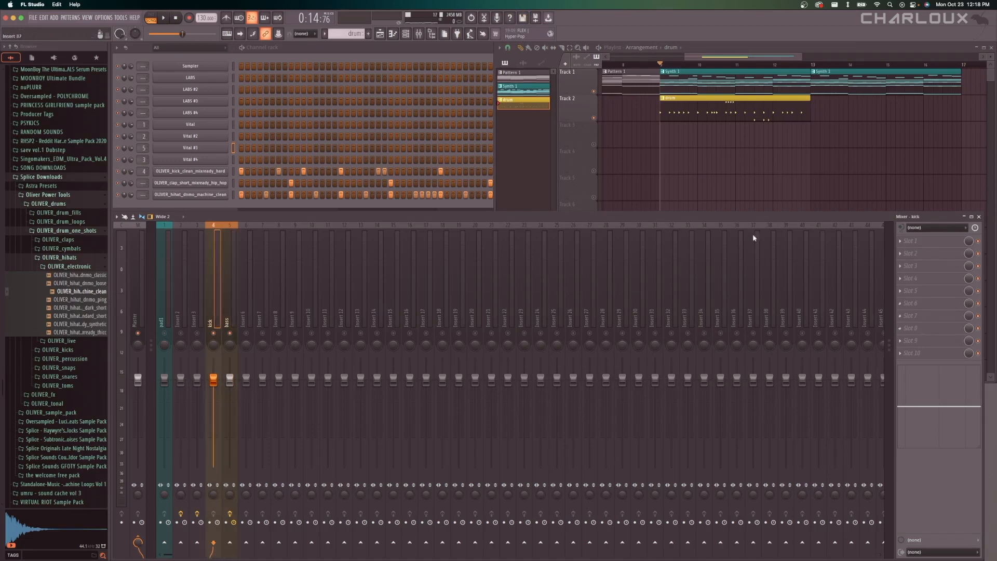
pyautogui.click(927, 332)
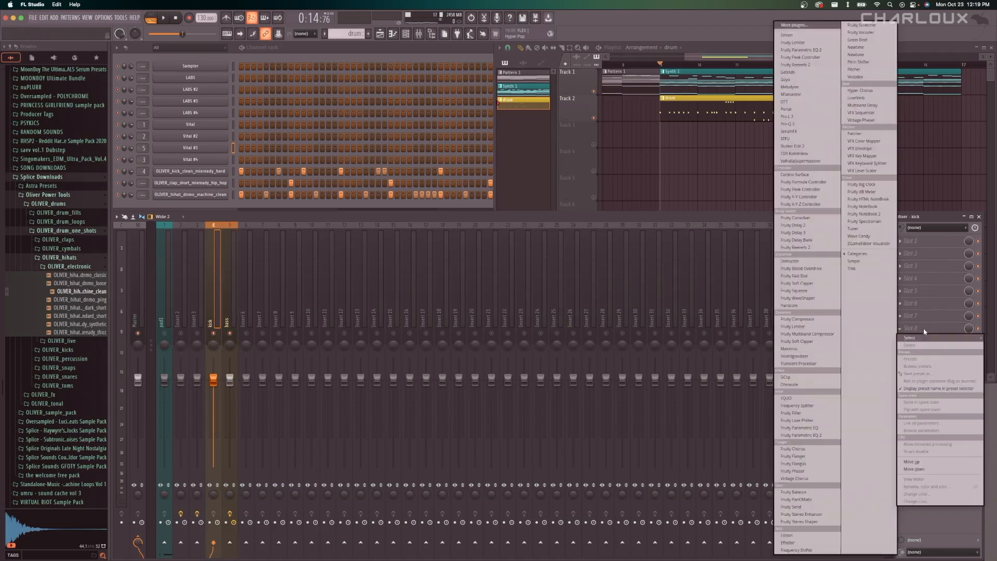
pyautogui.click(809, 26)
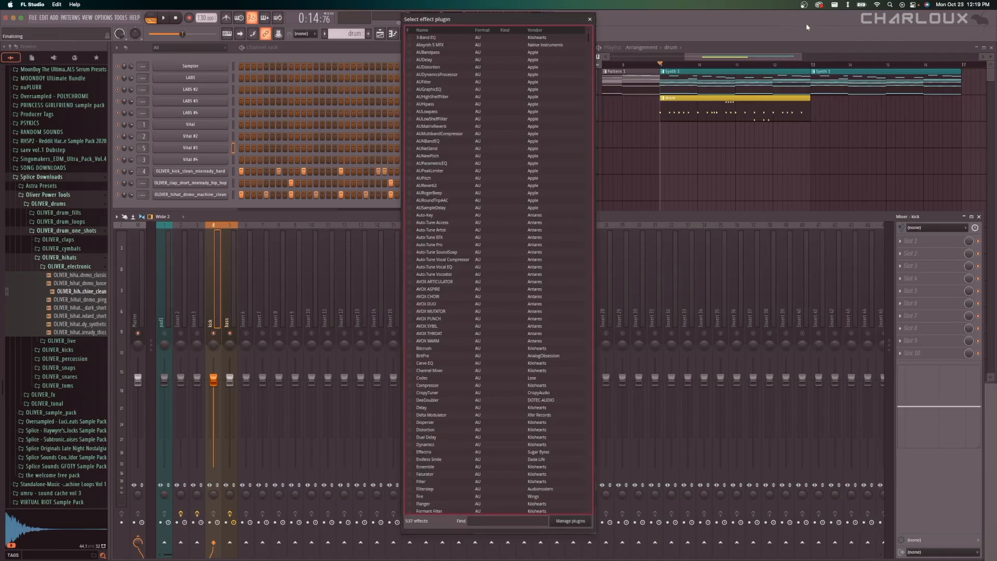
pyautogui.write('fruit')
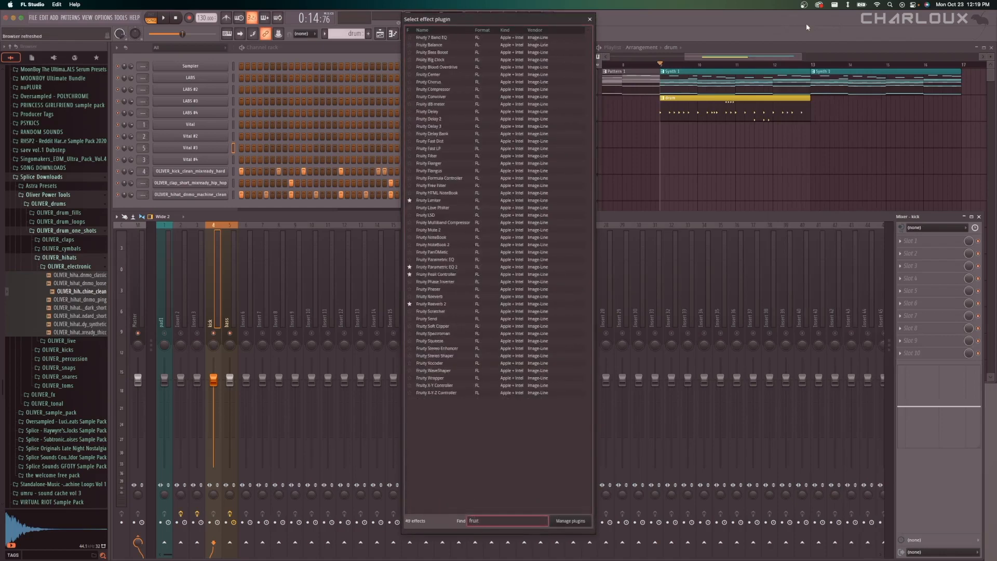
pyautogui.press('BackSpace')
pyautogui.press('BackSpace')
pyautogui.press('BackSpace')
pyautogui.write('peak')
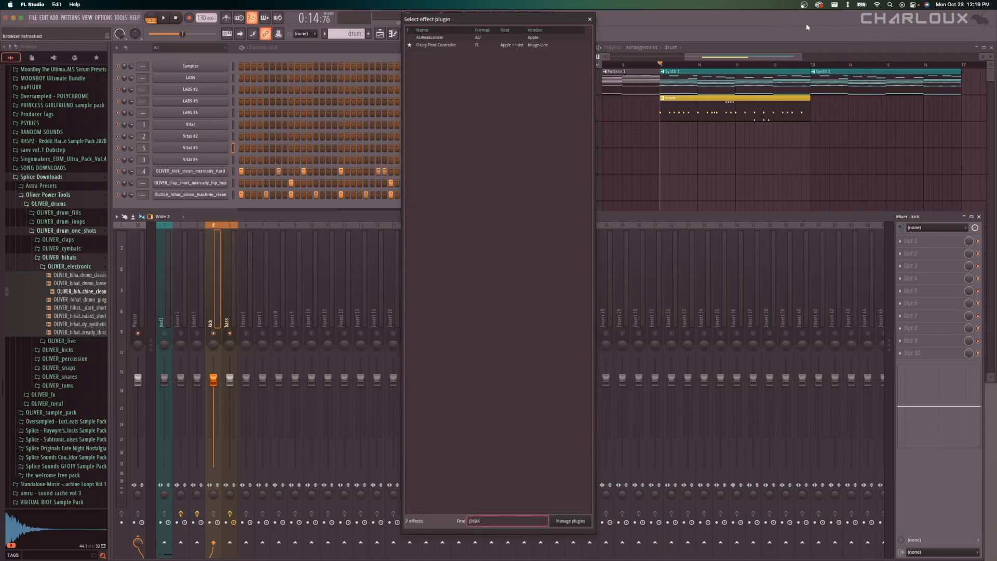
pyautogui.doubleClick(502, 45)
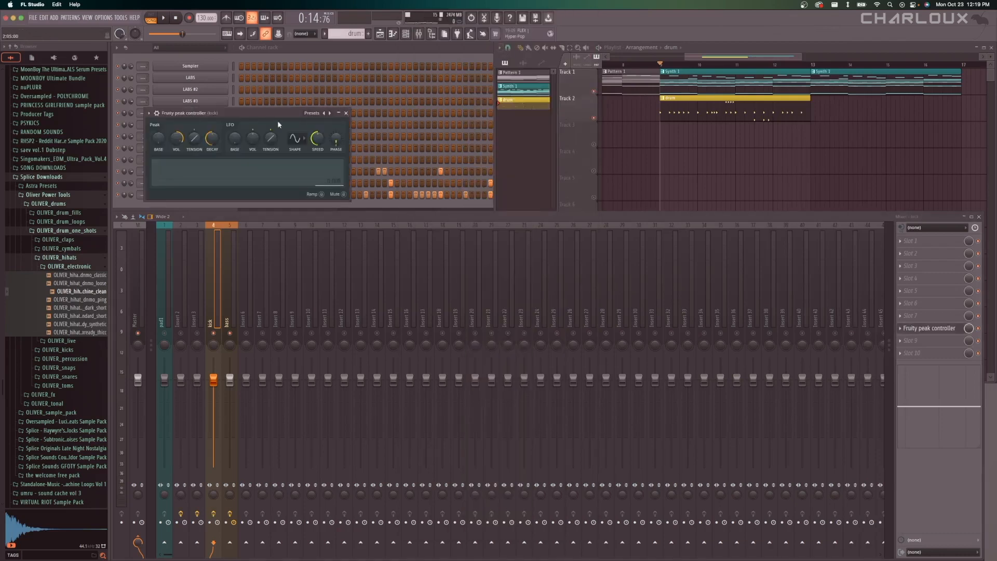
pyautogui.moveTo(276, 113); pyautogui.dragTo(543, 191)
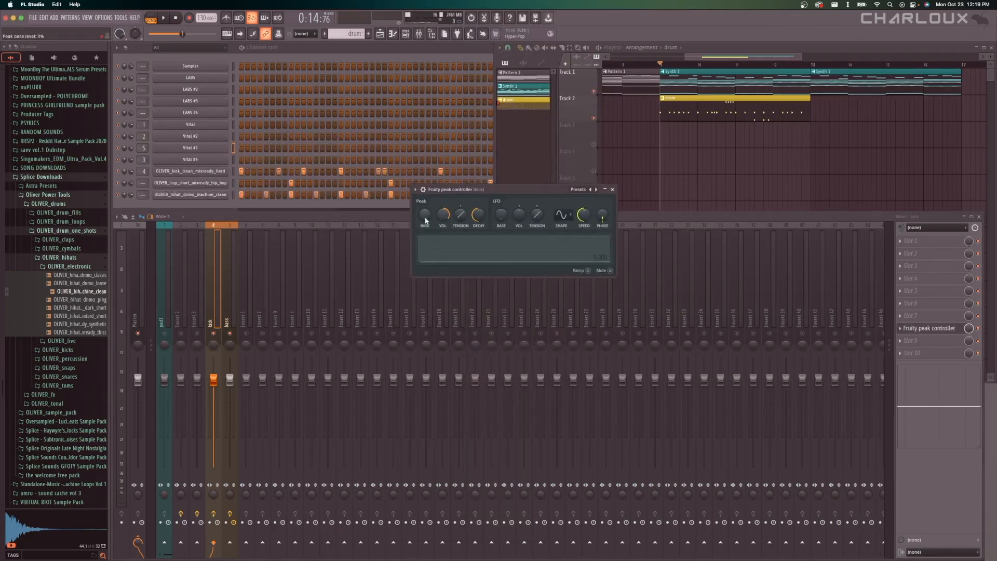
# Raise the Peak base level in the kick's peak controller and close the plugin window.
pyautogui.moveTo(425, 217); pyautogui.dragTo(426, 216)
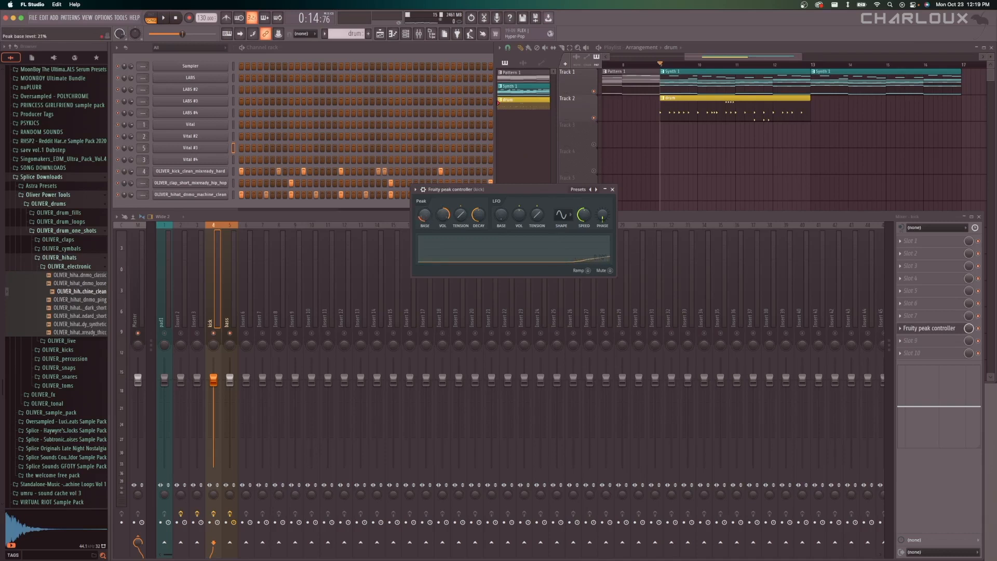
pyautogui.moveTo(425, 216); pyautogui.dragTo(426, 216)
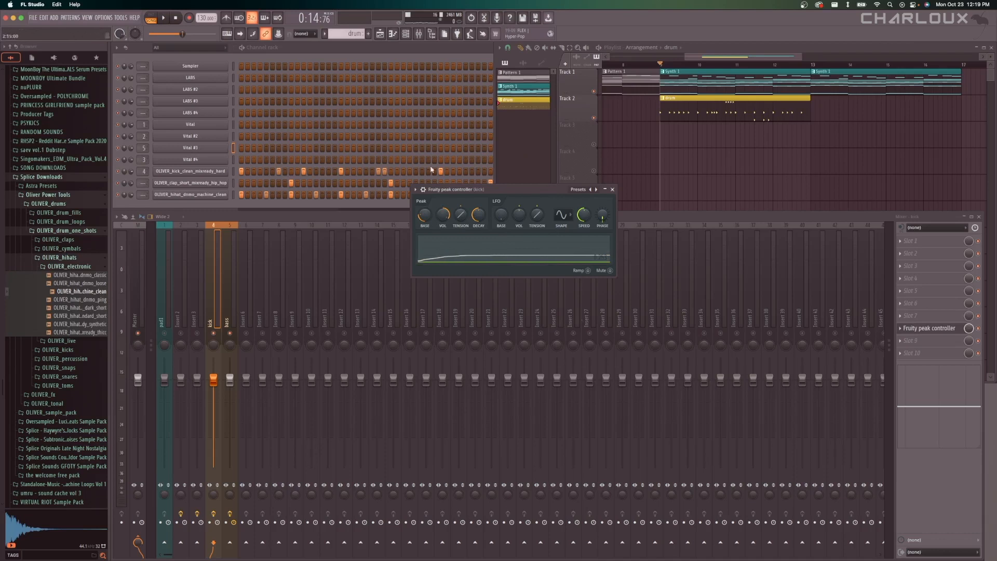
pyautogui.click(612, 189)
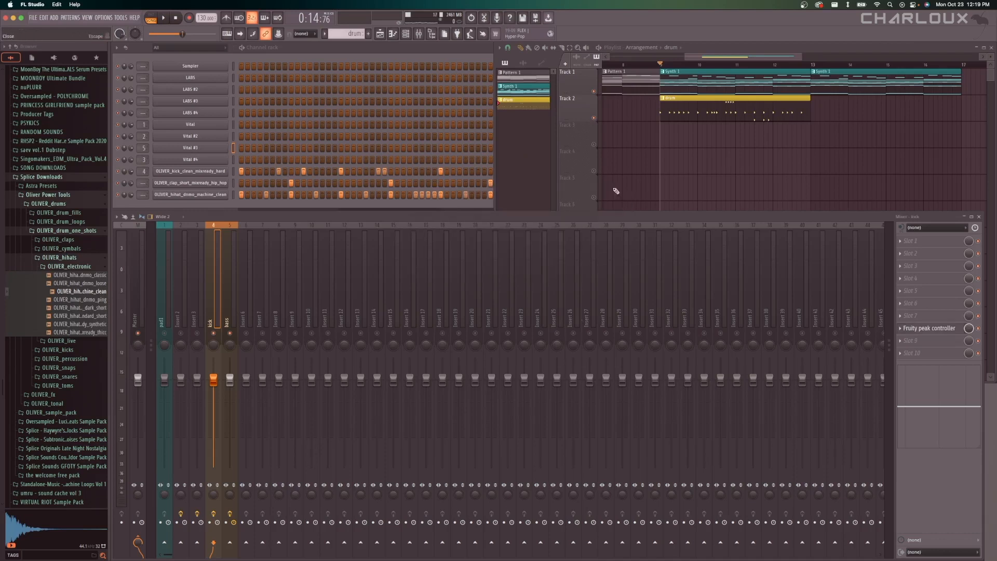
# Link the bass mixer track's volume to the internal controller "Peak ctrl - Peak" with the Inverted mapping formula.
pyautogui.click(226, 242)
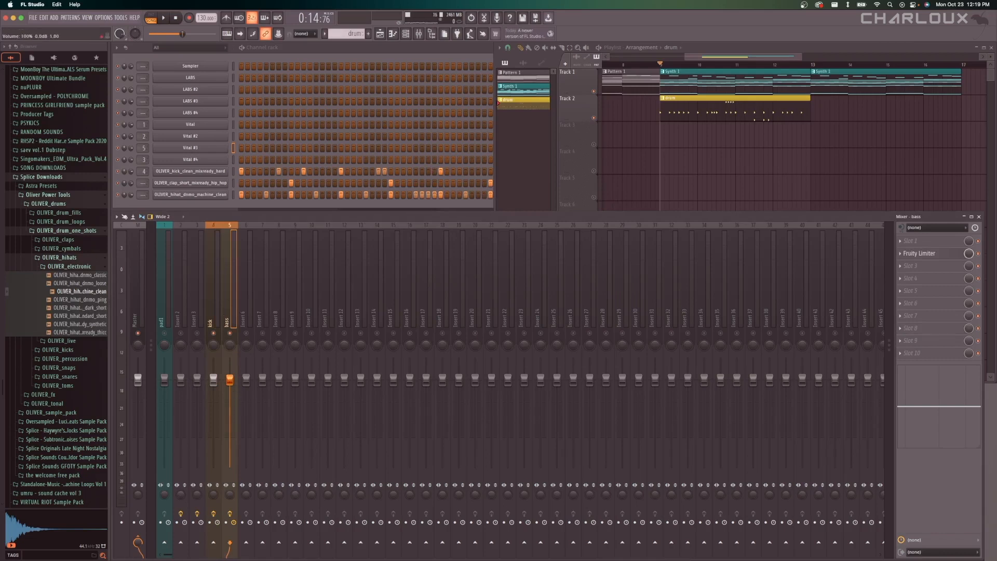
pyautogui.rightClick(229, 380)
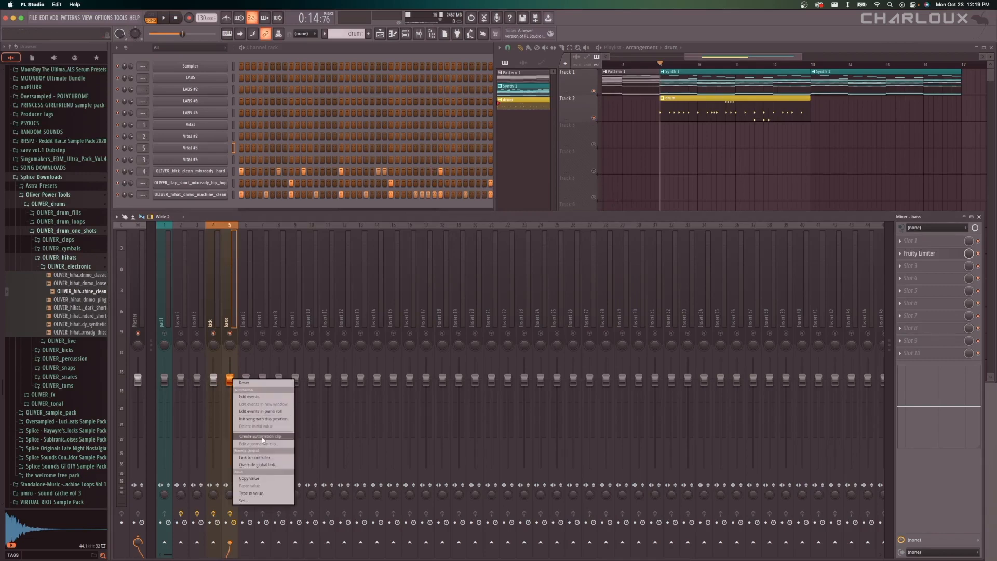
pyautogui.click(272, 458)
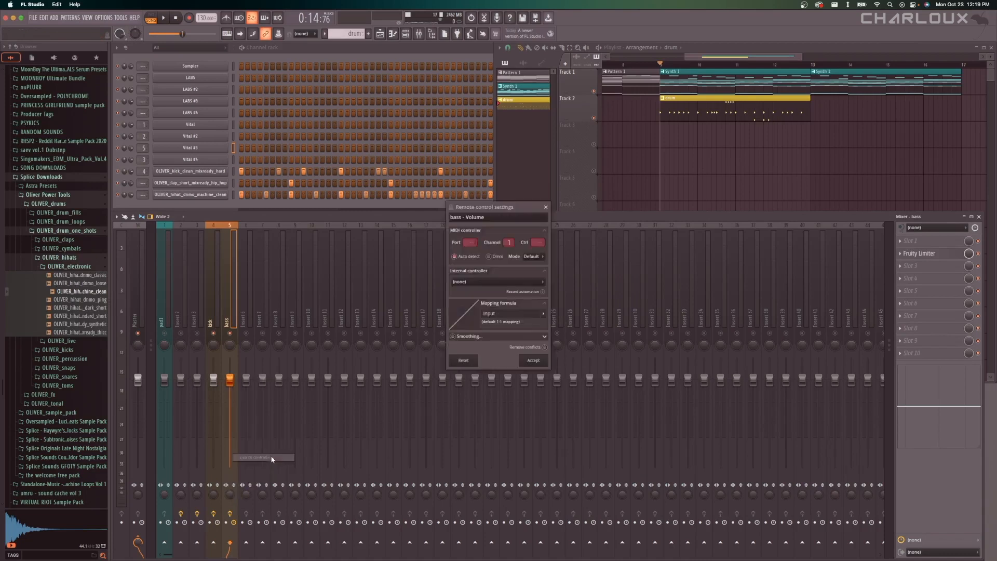
pyautogui.moveTo(514, 204); pyautogui.dragTo(546, 206)
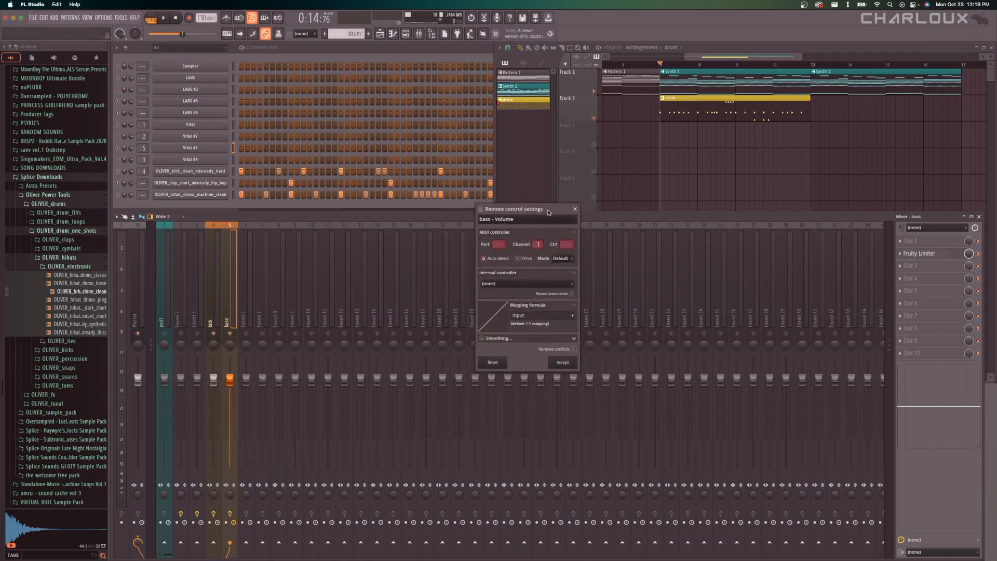
pyautogui.click(513, 284)
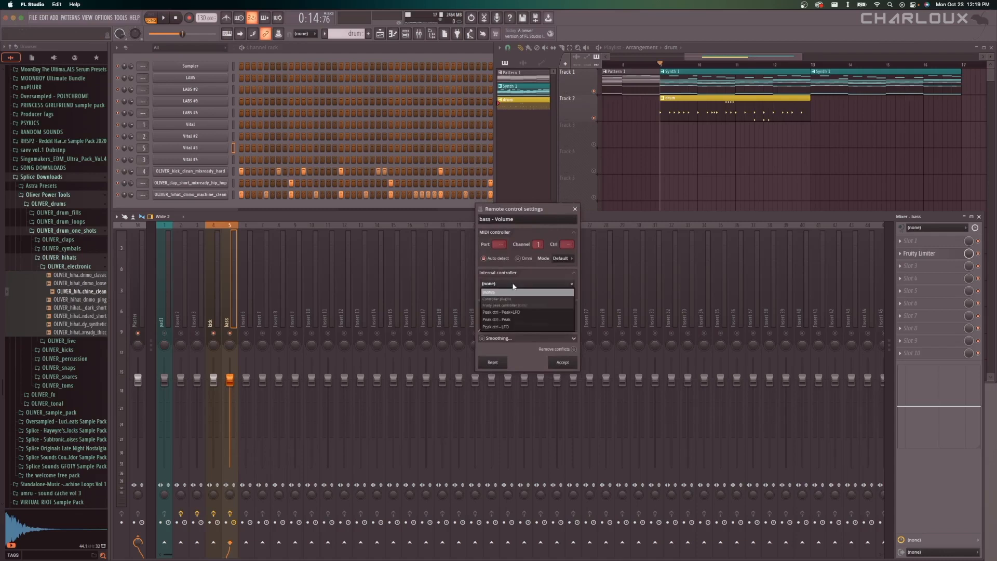
pyautogui.click(507, 320)
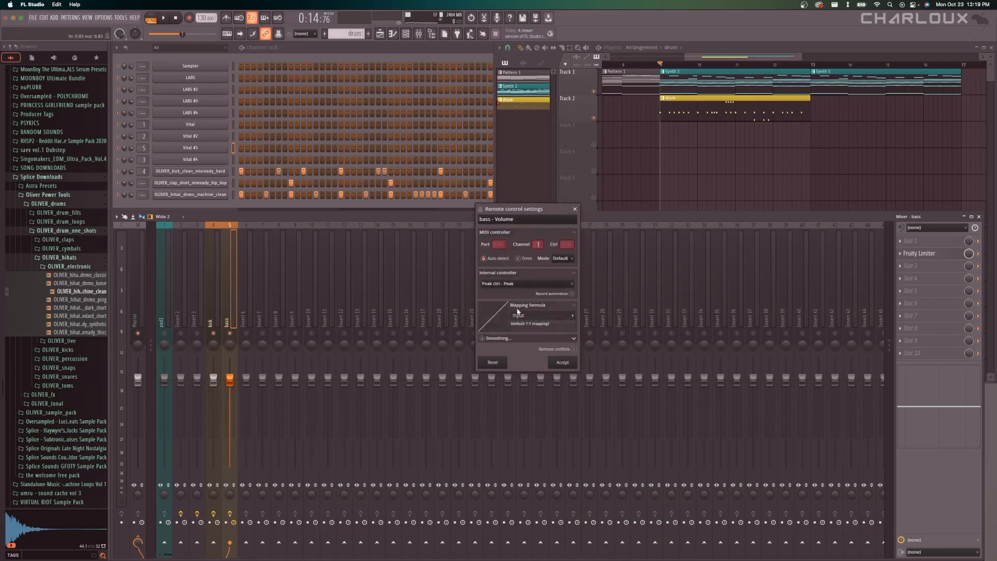
pyautogui.click(575, 318)
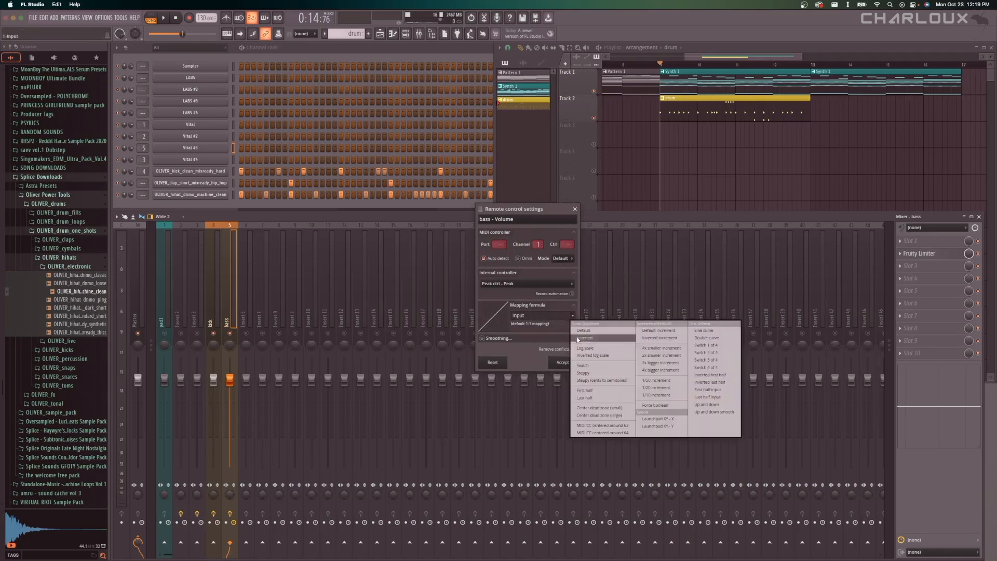
pyautogui.click(577, 340)
pyautogui.click(565, 363)
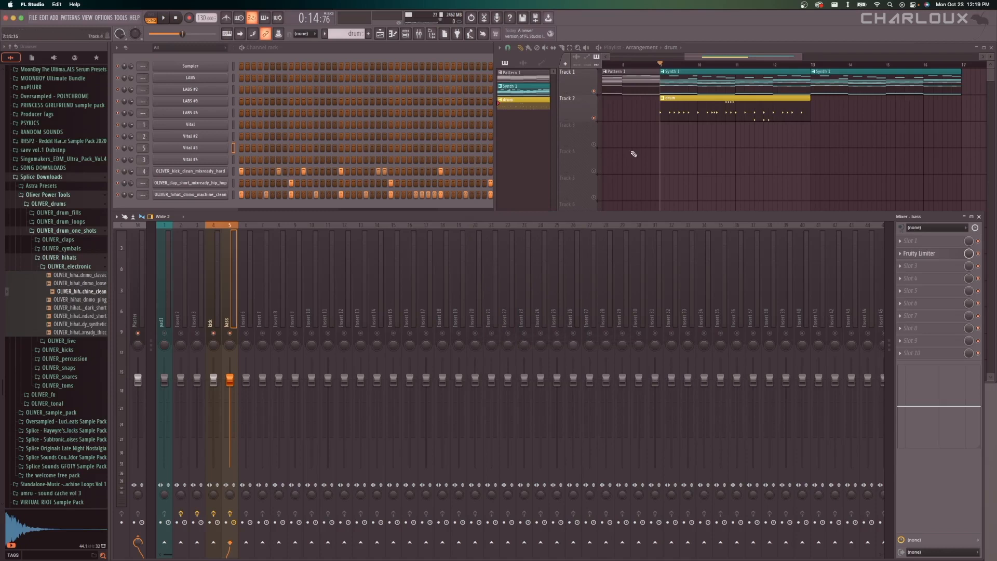
# Play the arrangement briefly to check how the bass volume fader responds to the kick.
pyautogui.rightClick(679, 139)
pyautogui.click(230, 224)
pyautogui.press('space')
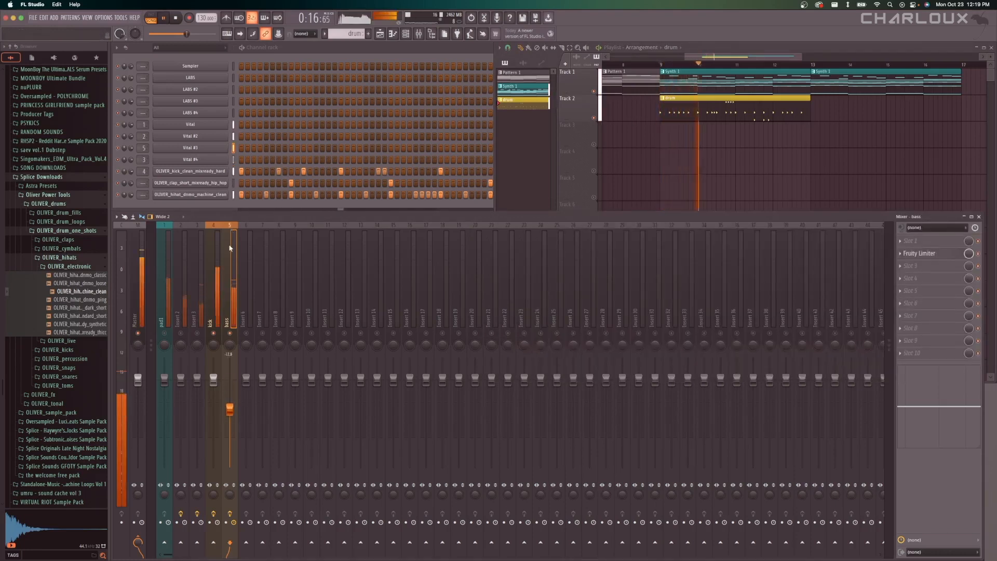
pyautogui.press('space')
# Reopen the kick's peak controller, enlarge its graph, and play the arrangement to examine the peak curve against the kick hits.
pyautogui.click(213, 250)
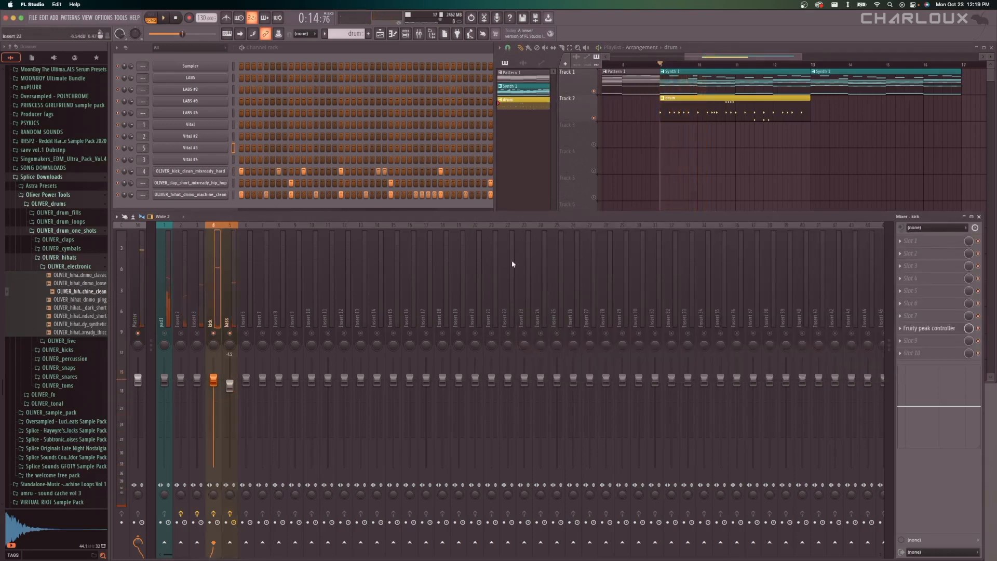
pyautogui.click(940, 329)
pyautogui.press('space')
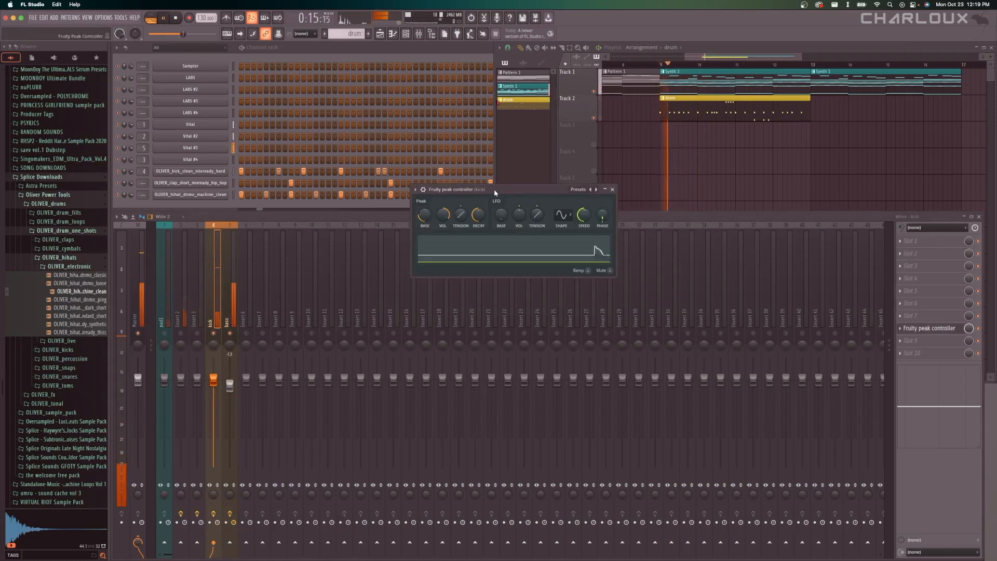
pyautogui.press('space')
pyautogui.moveTo(536, 195); pyautogui.dragTo(554, 208)
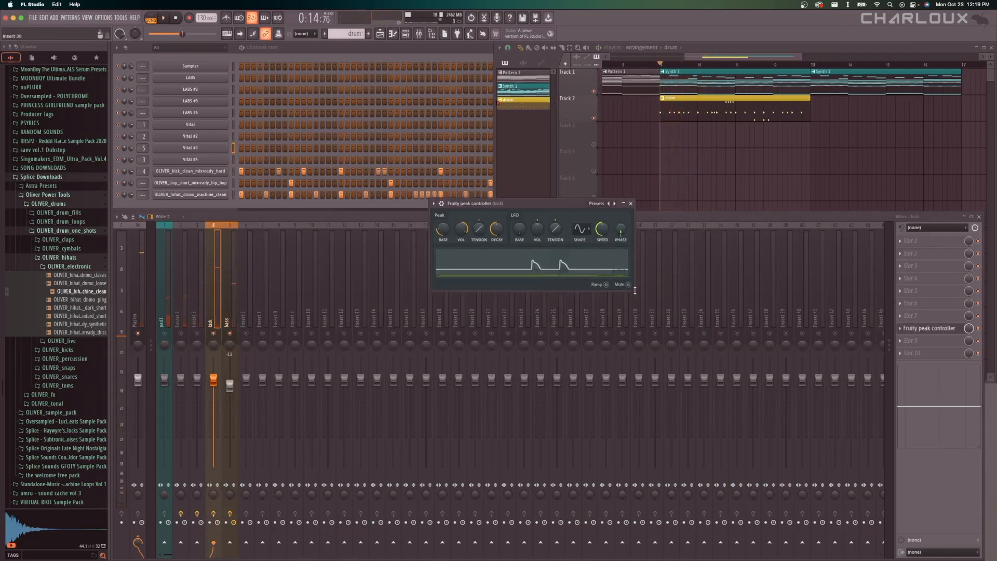
pyautogui.moveTo(632, 291); pyautogui.dragTo(633, 311)
pyautogui.press('space')
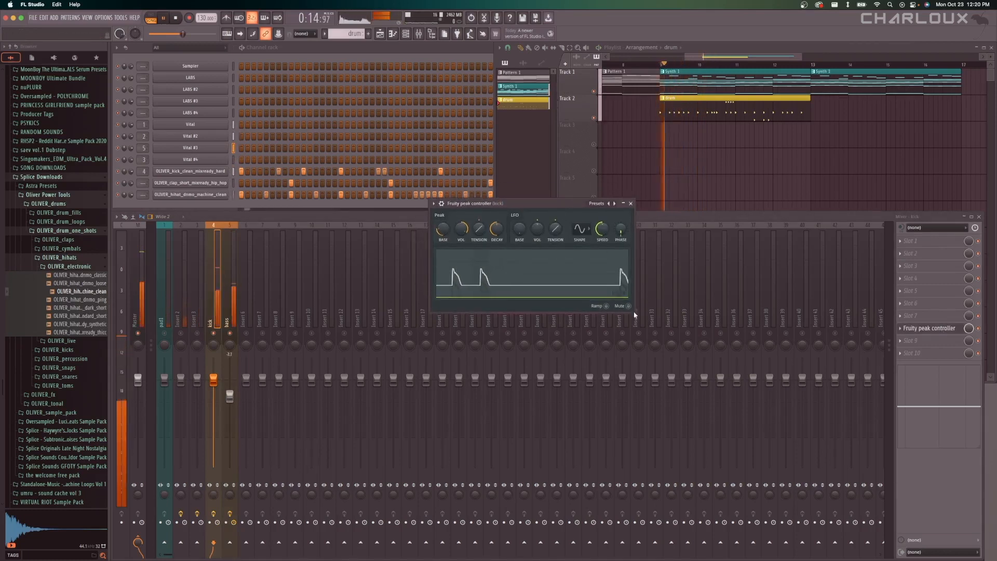
pyautogui.press('space')
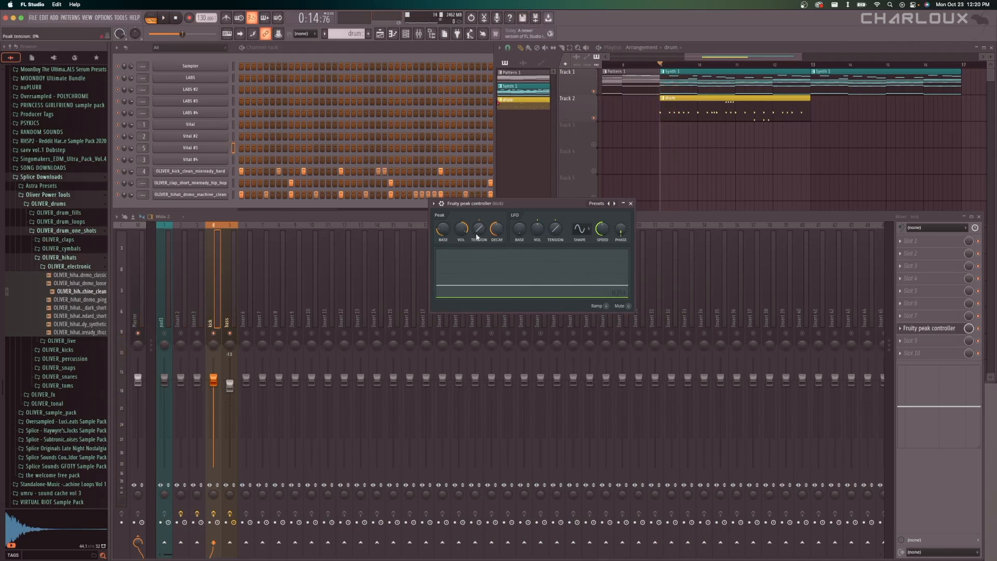
# Raise the Peak volume in the kick's peak controller, close the plugin, and replay the arrangement to hear the bass ducking.
pyautogui.moveTo(463, 227); pyautogui.dragTo(463, 220)
pyautogui.press('space')
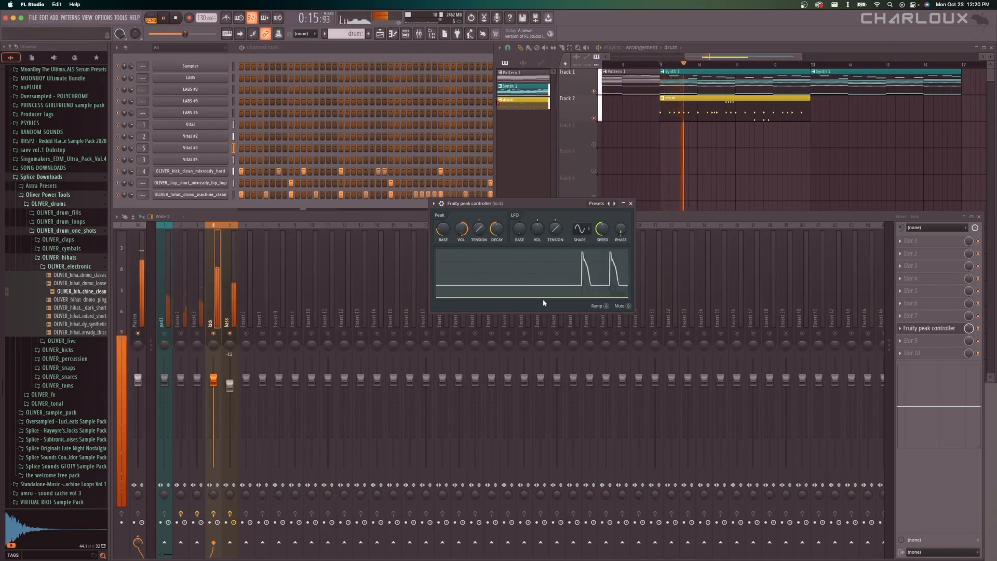
pyautogui.click(630, 203)
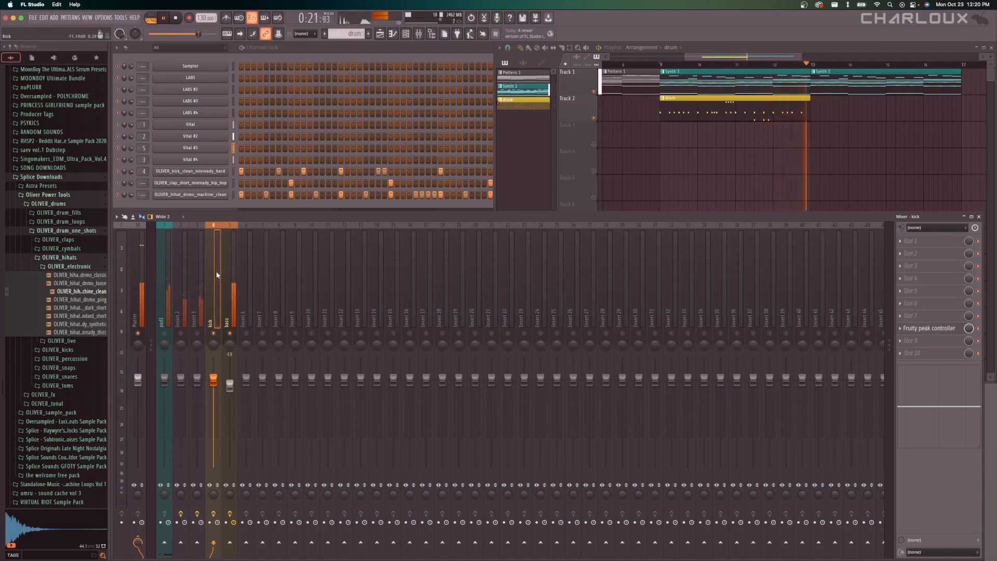
pyautogui.press('space')
pyautogui.press('space')
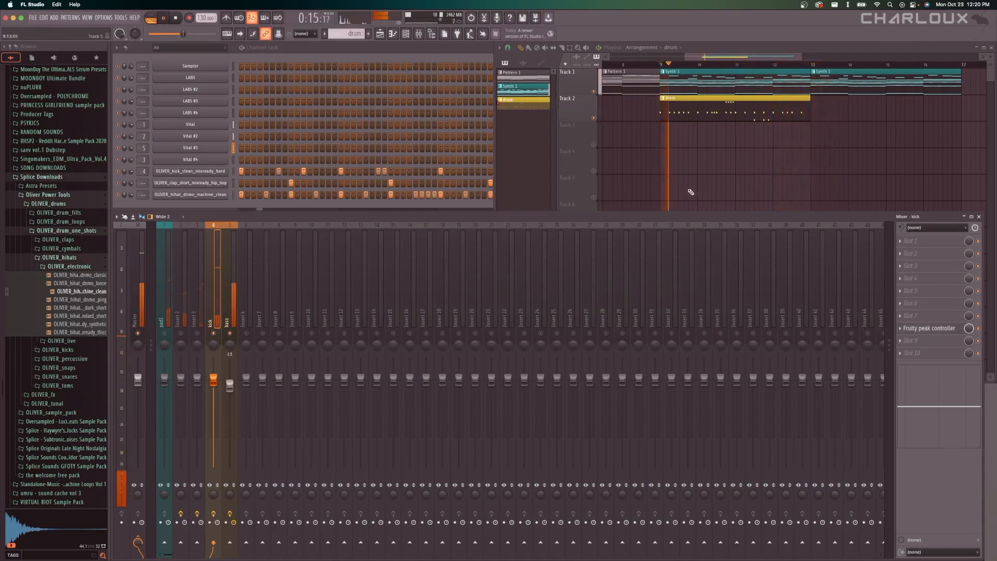
pyautogui.press('space')
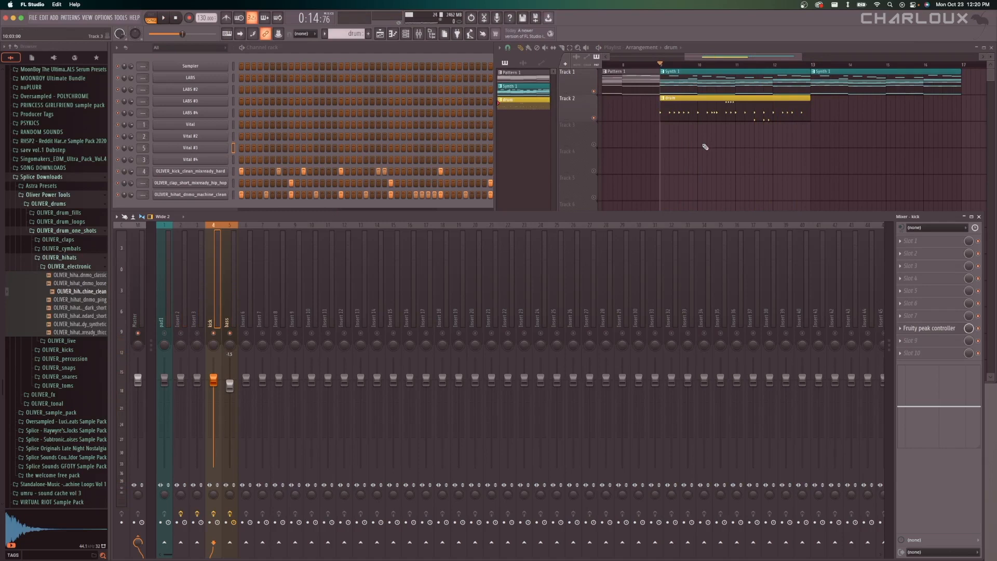
# Duplicate the drum clip on playlist Track 2 so it also covers bars 13 to 17.
pyautogui.rightClick(703, 147)
pyautogui.scroll(-5, 622, 146)
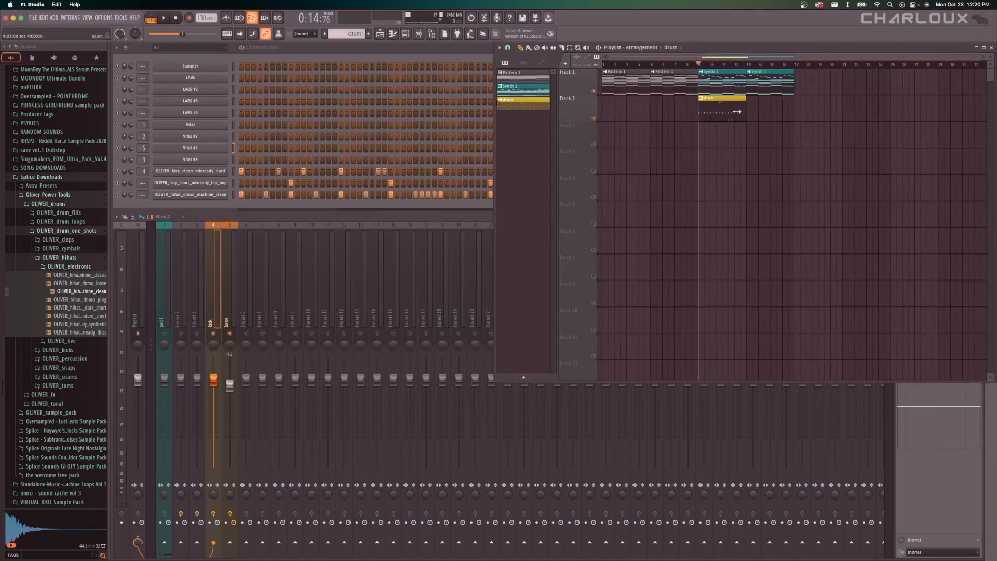
pyautogui.click(736, 111)
pyautogui.press('super+b')
pyautogui.press('super+d')
pyautogui.scroll(4, 724, 147)
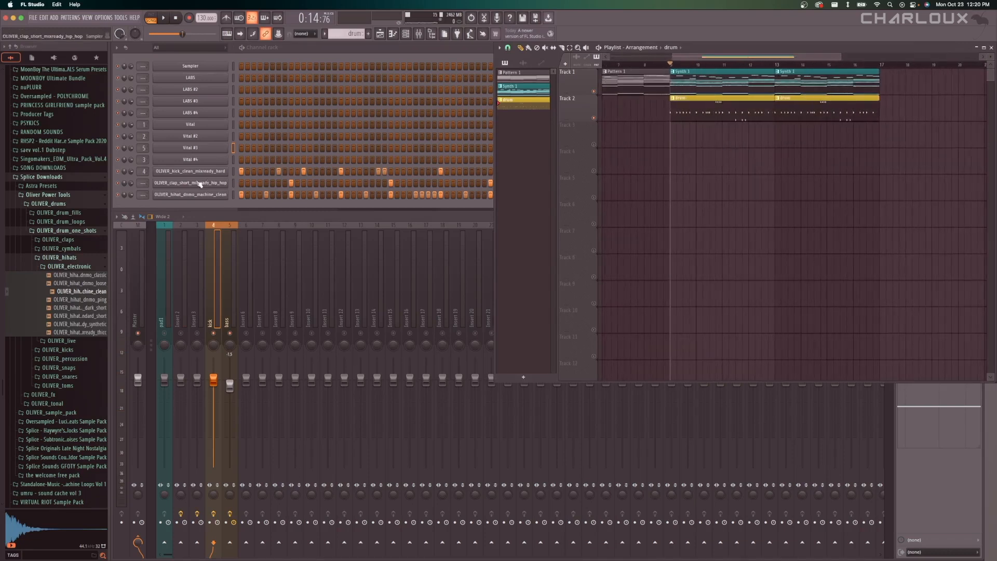
# Unsolo the kick and bass so all mixer tracks sound, and play the full arrangement from bar 9.
pyautogui.click(230, 313)
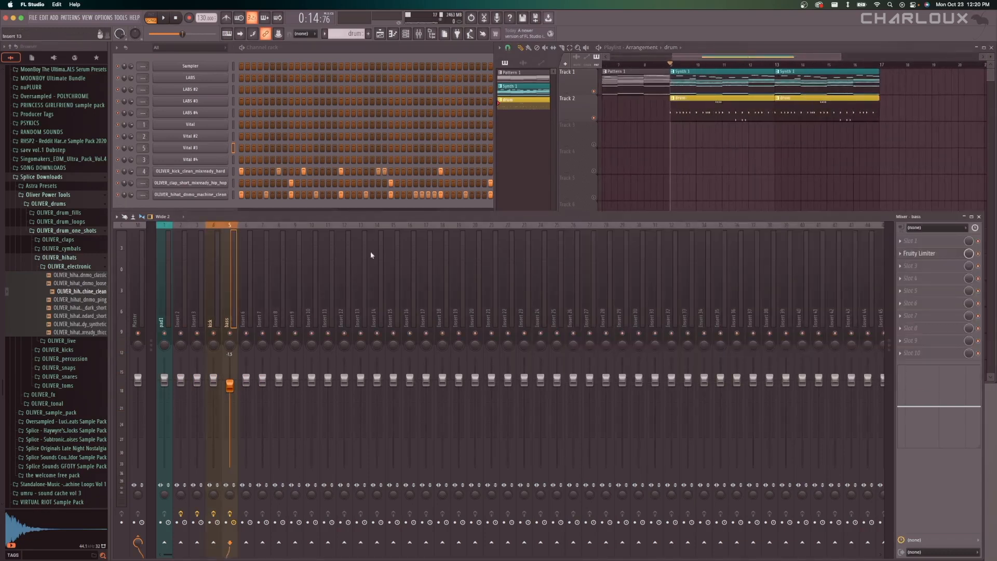
pyautogui.rightClick(621, 178)
pyautogui.scroll(3, 675, 178)
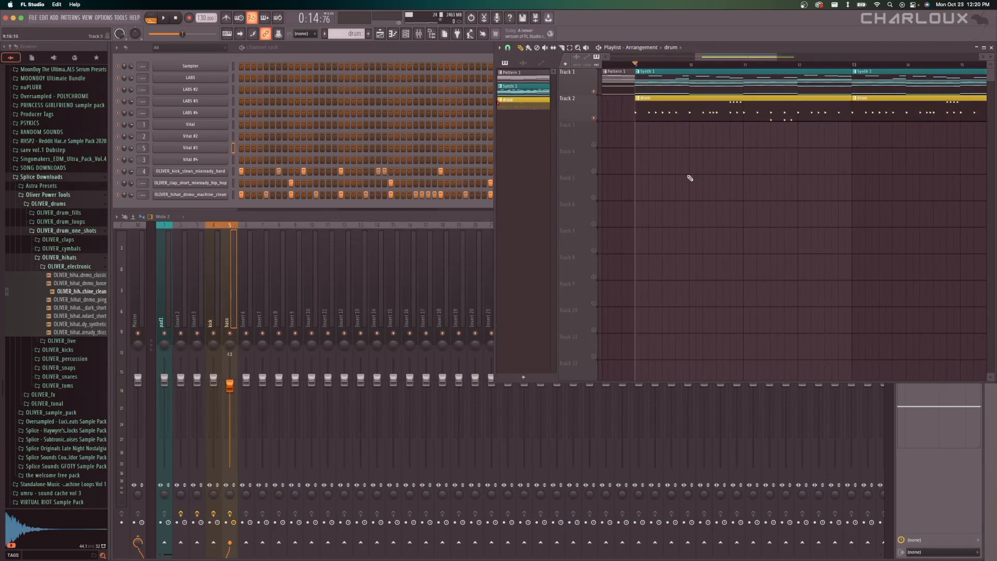
pyautogui.press('space')
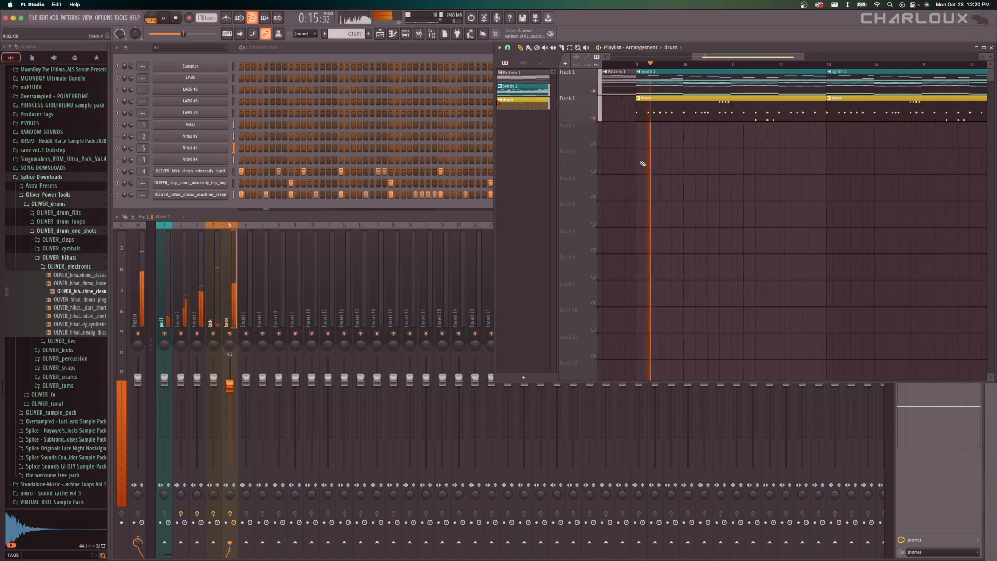
pyautogui.scroll(-3, 659, 167)
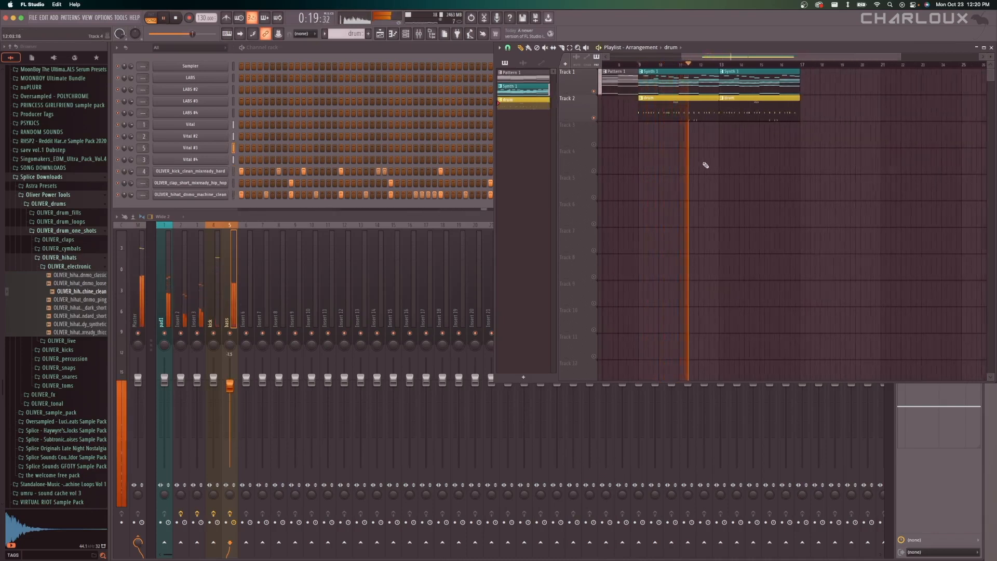
pyautogui.scroll(2, 696, 164)
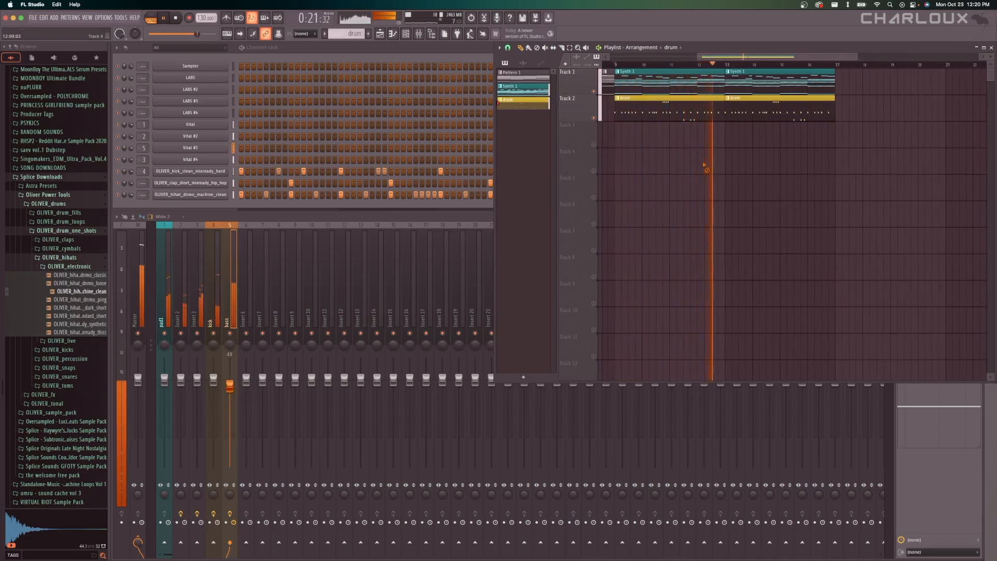
# Open the hi-hat sample's channel settings and lower its channel volume to about -8.2 dB while the arrangement plays.
pyautogui.press('space')
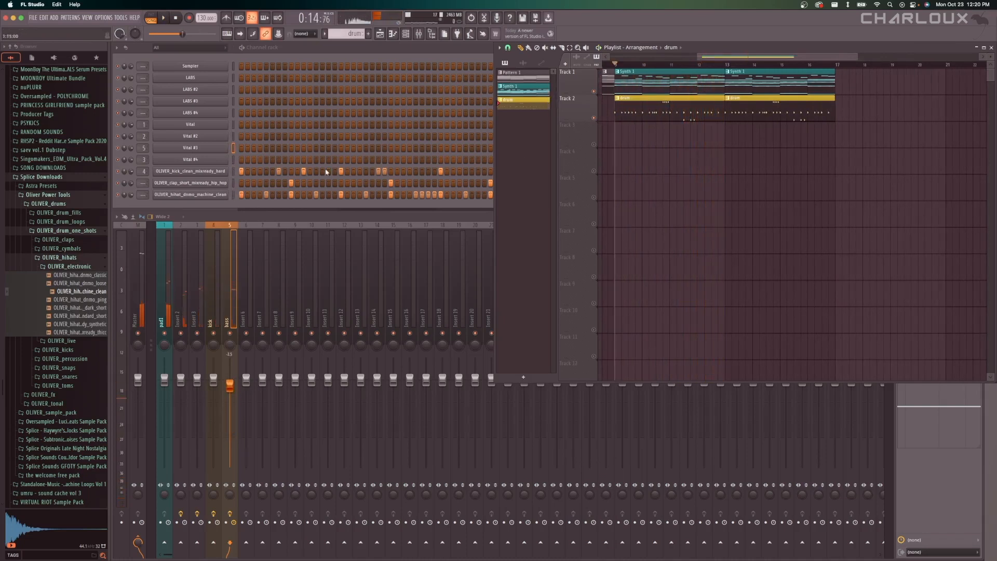
pyautogui.click(206, 175)
pyautogui.moveTo(277, 147); pyautogui.dragTo(489, 218)
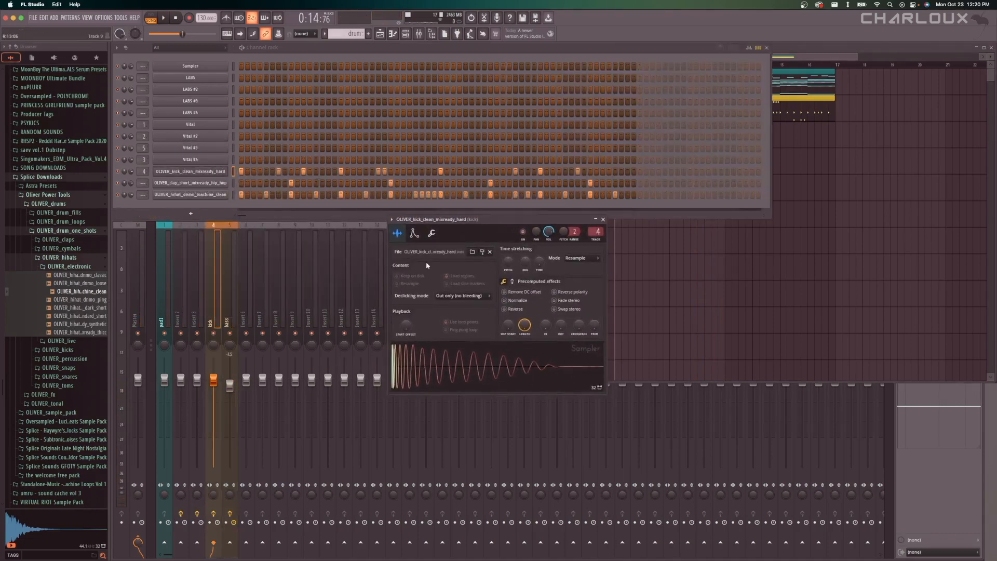
pyautogui.click(220, 195)
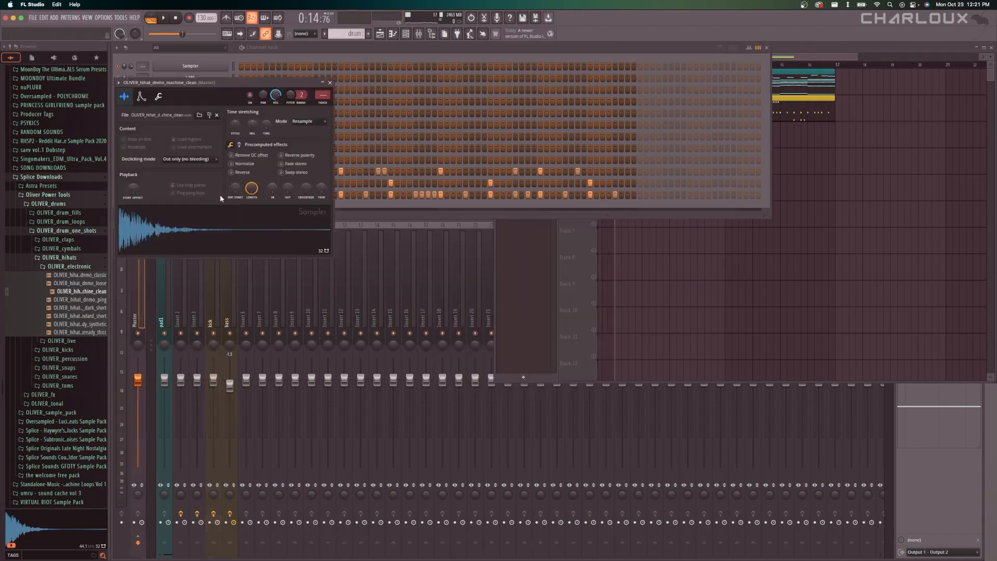
pyautogui.moveTo(248, 93); pyautogui.dragTo(591, 235)
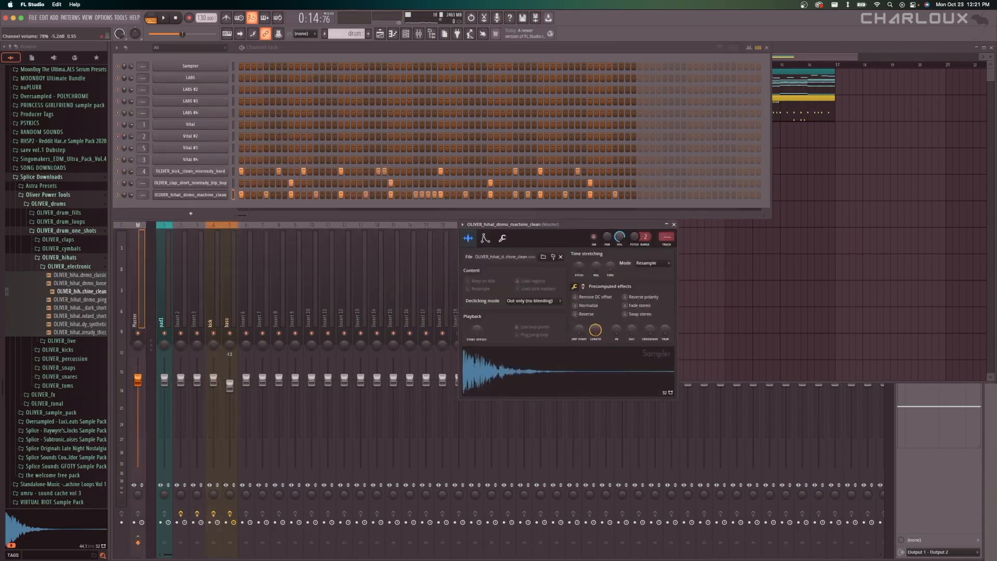
pyautogui.press('space')
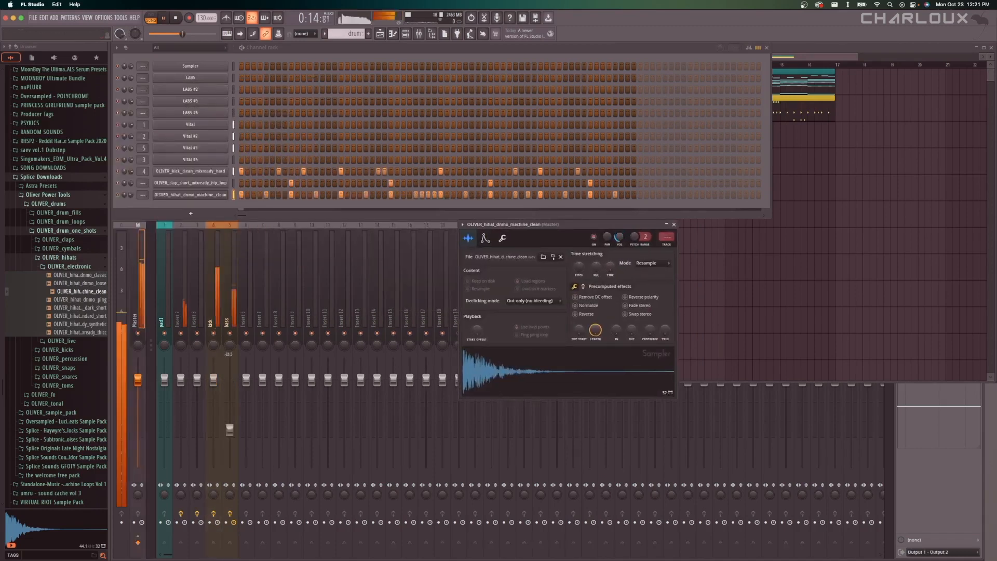
pyautogui.moveTo(619, 237); pyautogui.dragTo(619, 218)
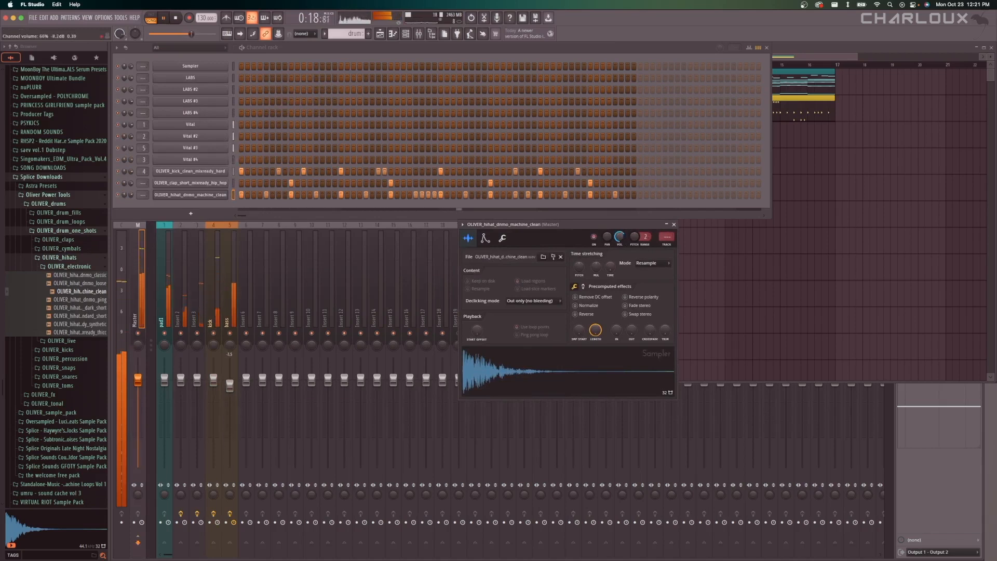
# Pan the hi-hat channel 32% right and replay the arrangement from bar 9 to hear its stereo position.
pyautogui.press('space')
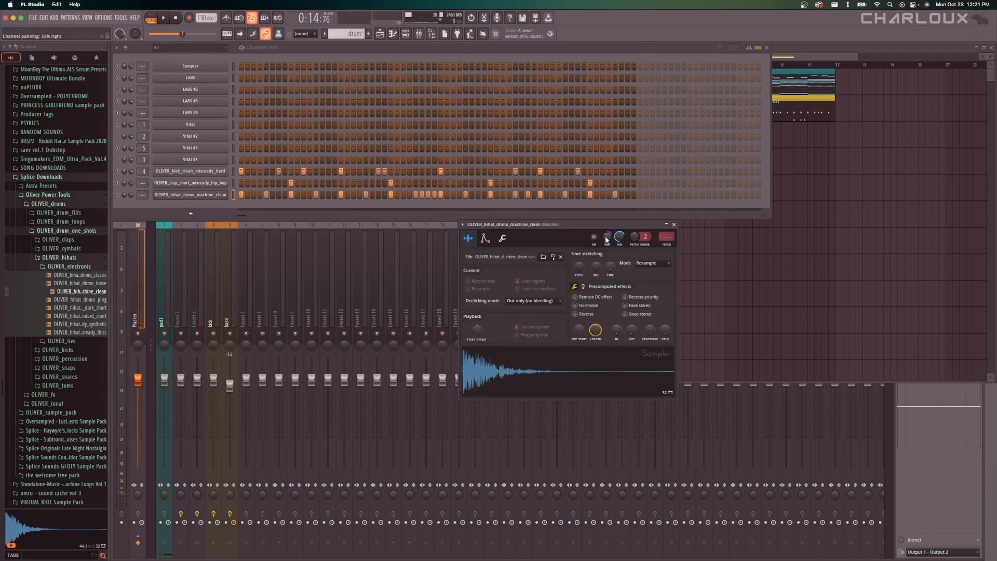
pyautogui.press('space')
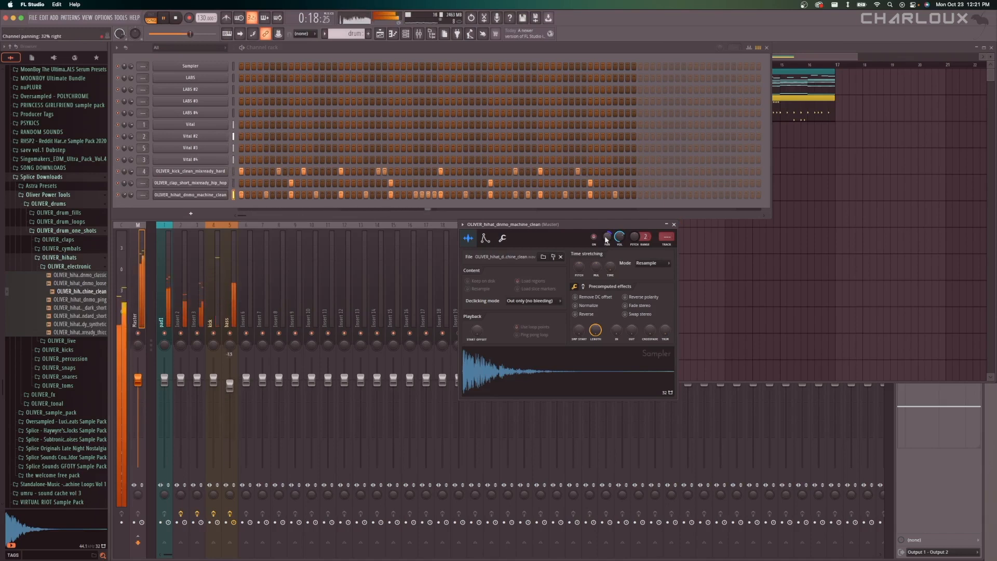
pyautogui.press('space')
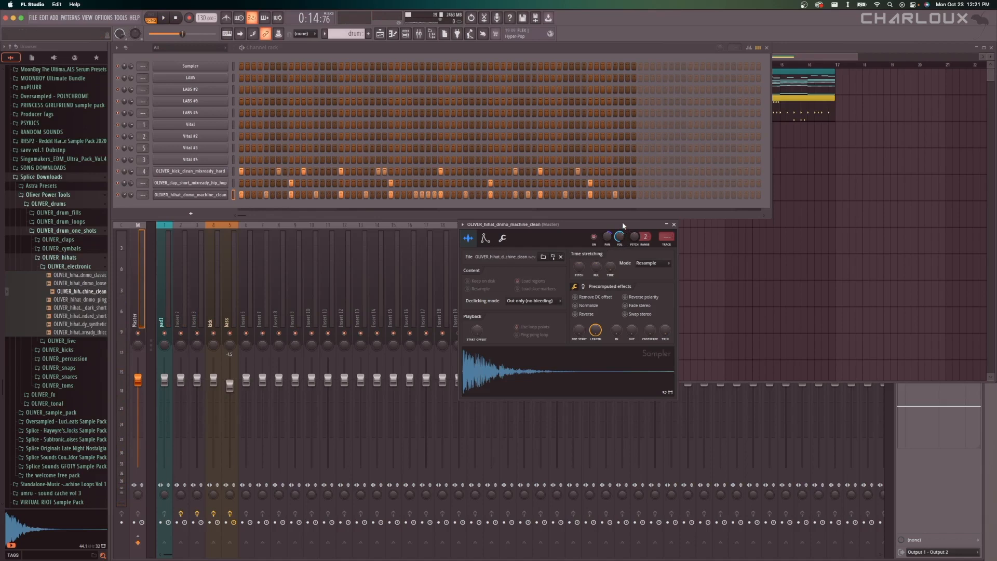
# Open the kick sample's channel settings to view them, and close them without changes.
pyautogui.click(218, 172)
pyautogui.moveTo(521, 221); pyautogui.dragTo(529, 222)
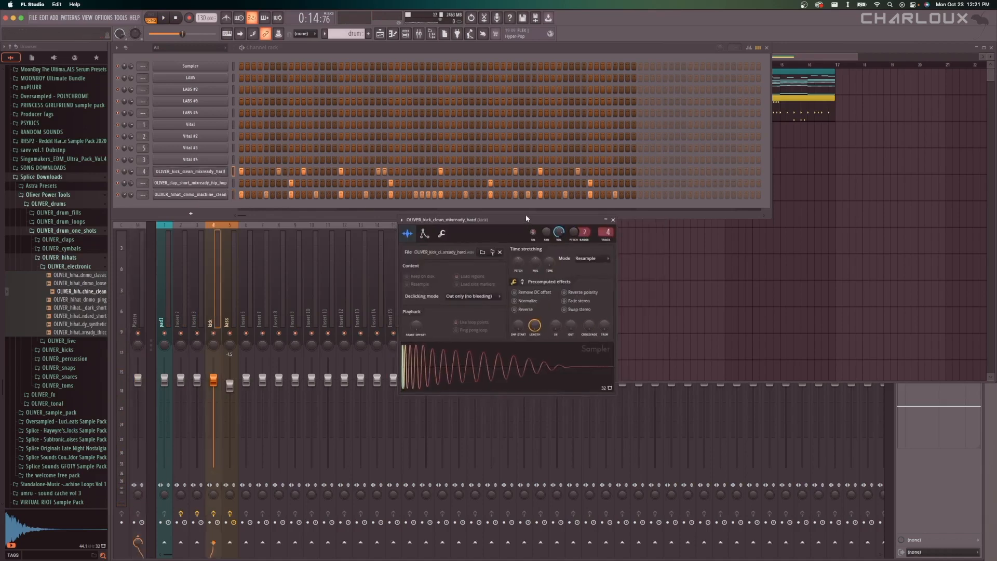
pyautogui.click(613, 220)
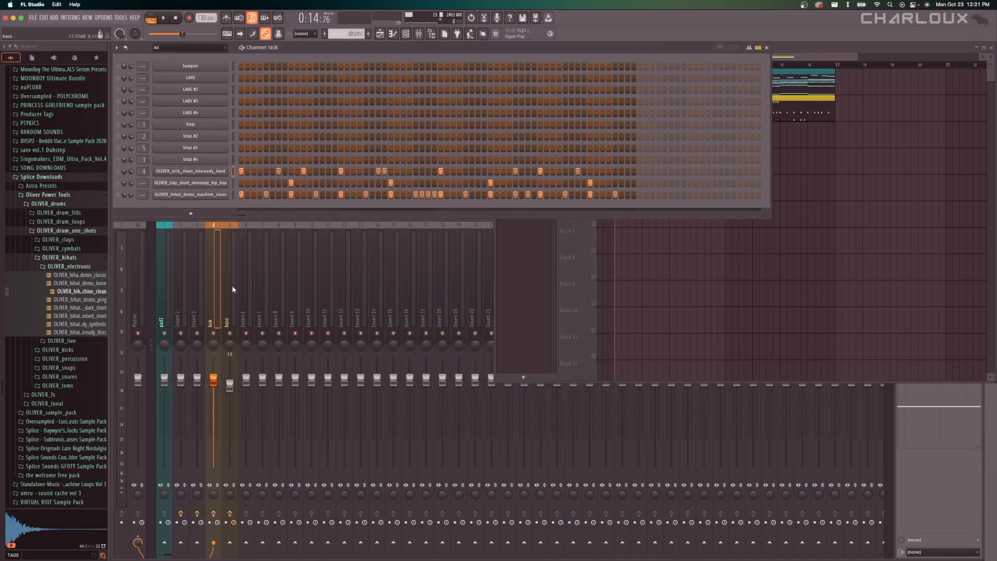
# Open the hi-hat's notes from the drum pattern in the piano roll and cut all of them.
pyautogui.click(718, 280)
pyautogui.scroll(-4, 739, 180)
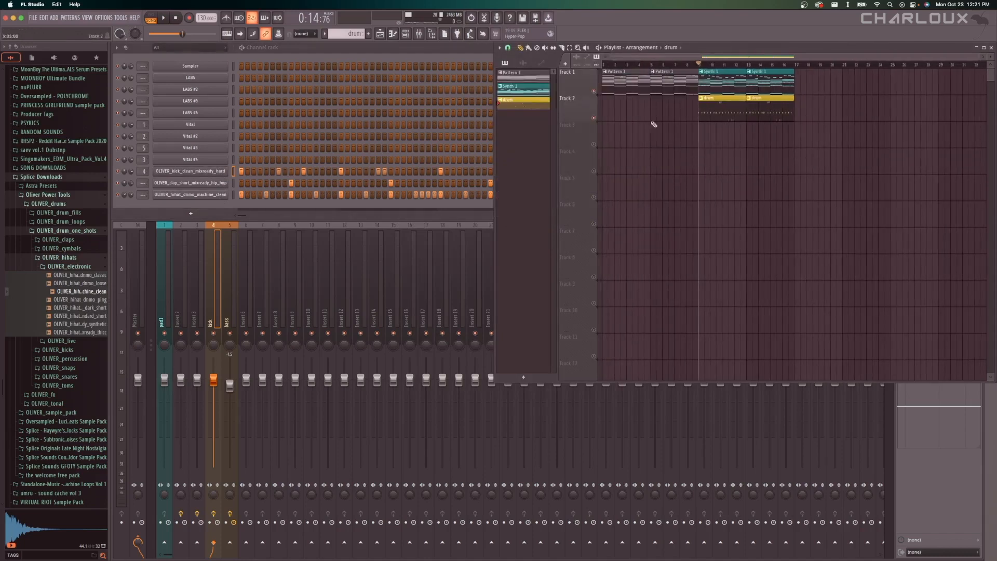
pyautogui.scroll(4, 721, 144)
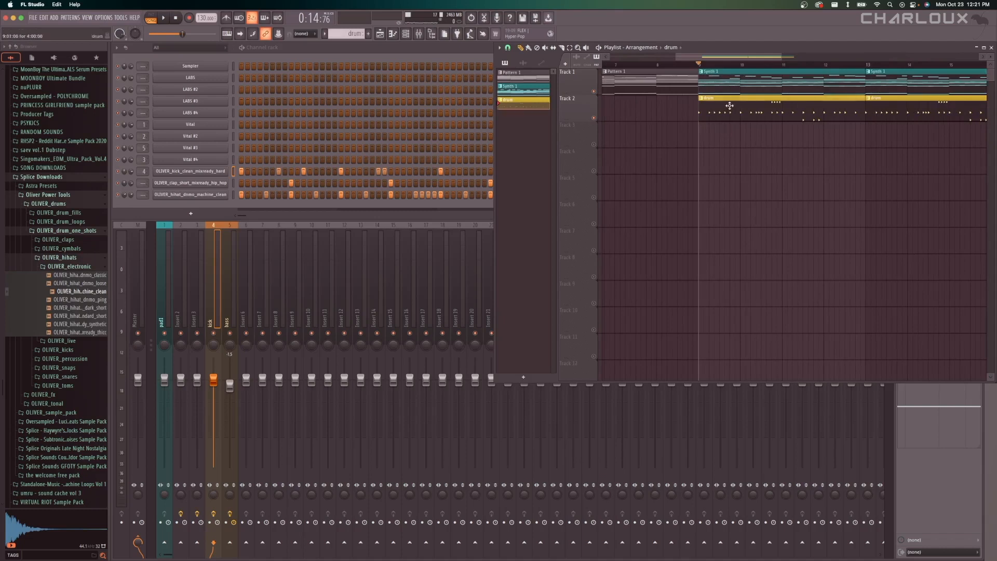
pyautogui.scroll(-3, 721, 149)
pyautogui.scroll(3, 727, 130)
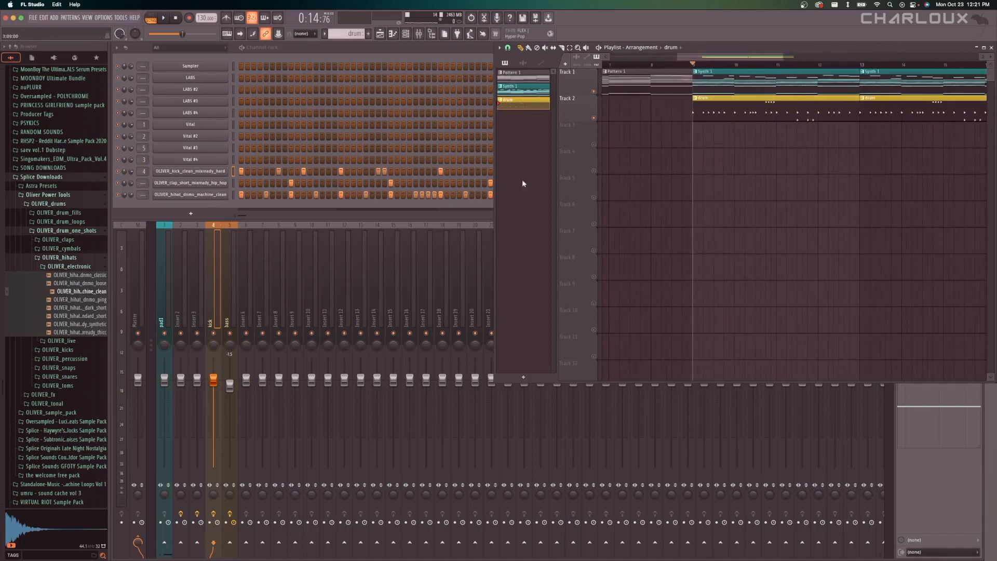
pyautogui.rightClick(225, 195)
pyautogui.click(255, 194)
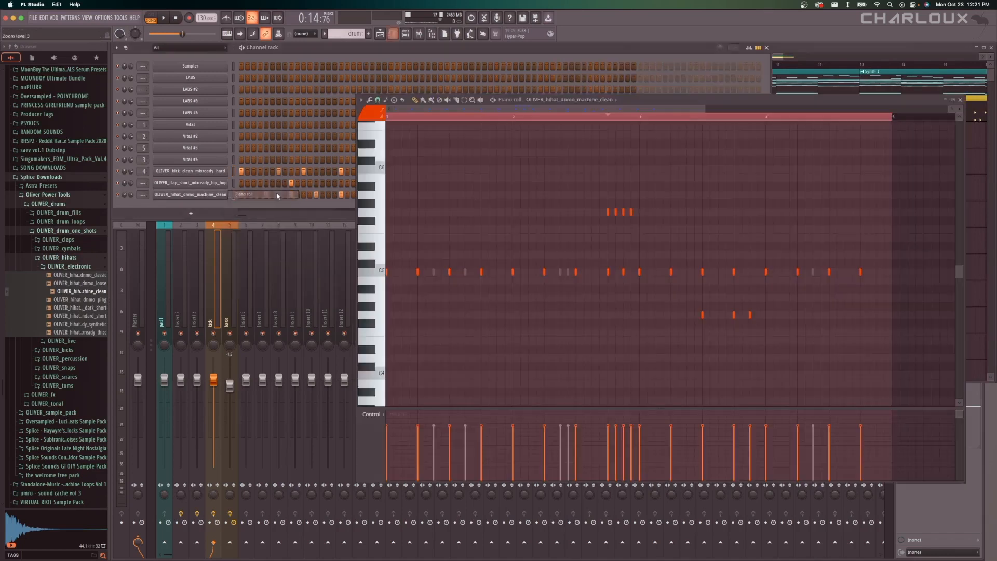
pyautogui.hotkey('ctrl', 'a')
pyautogui.press('Delete')
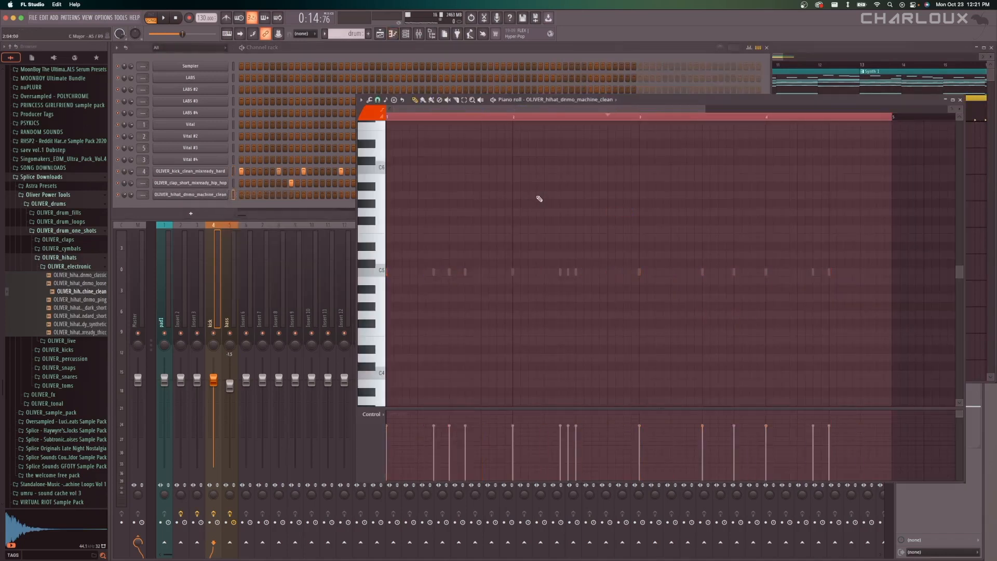
# Create a new pattern named "hihat" and give it a yellow-green colour.
pyautogui.press('F5')
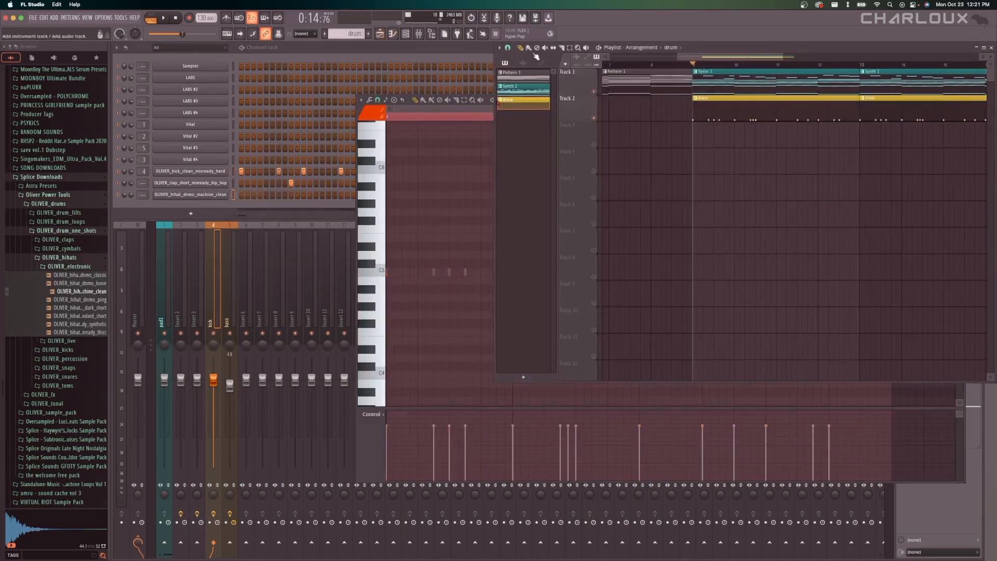
pyautogui.click(368, 33)
pyautogui.write('8hat')
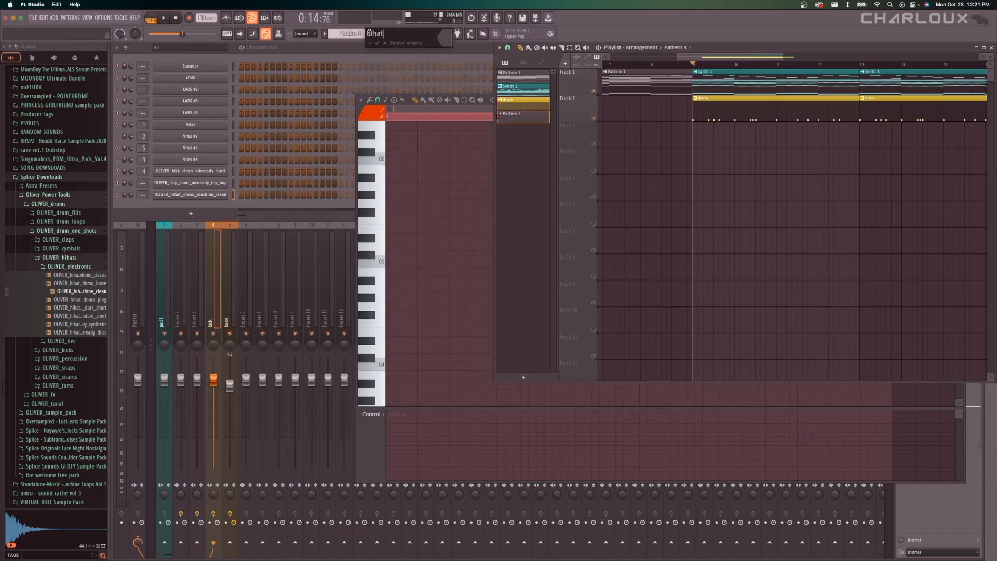
pyautogui.click(444, 37)
pyautogui.click(537, 94)
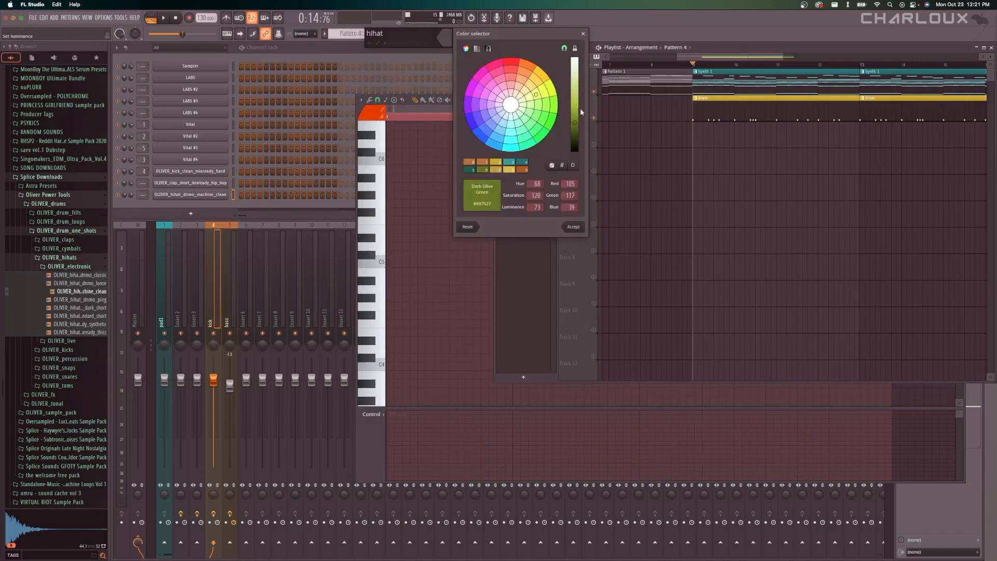
pyautogui.click(580, 110)
pyautogui.press('Return')
pyautogui.press('Return')
# Paste the cut hi-hat notes into the hi-hat channel of the hihat pattern.
pyautogui.rightClick(219, 195)
pyautogui.click(255, 194)
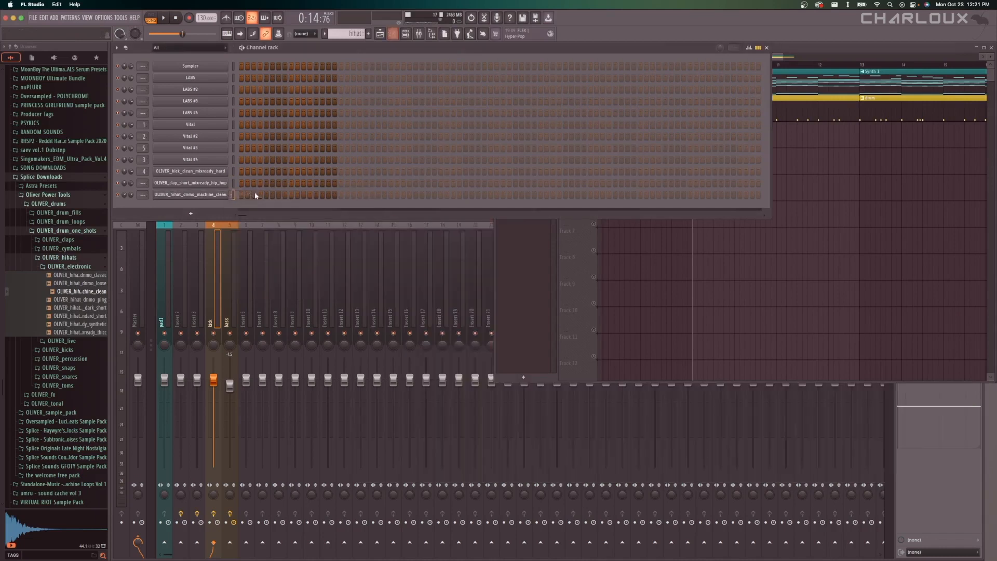
pyautogui.rightClick(218, 193)
pyautogui.click(251, 217)
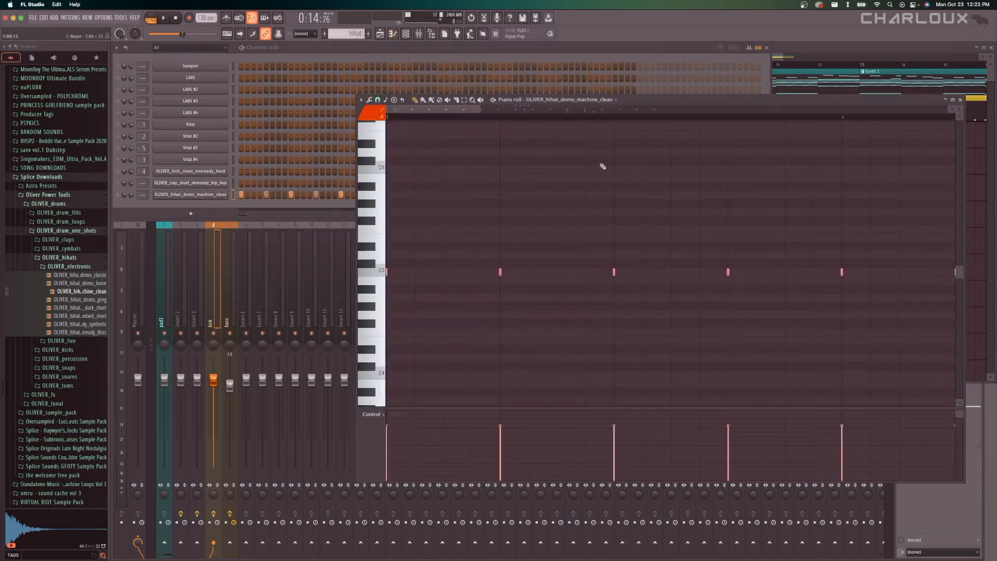
# Place two hihat clips back to back on playlist Track 3 over bars 1 to 9, and play from the start.
pyautogui.press('F5')
pyautogui.scroll(-3, 714, 139)
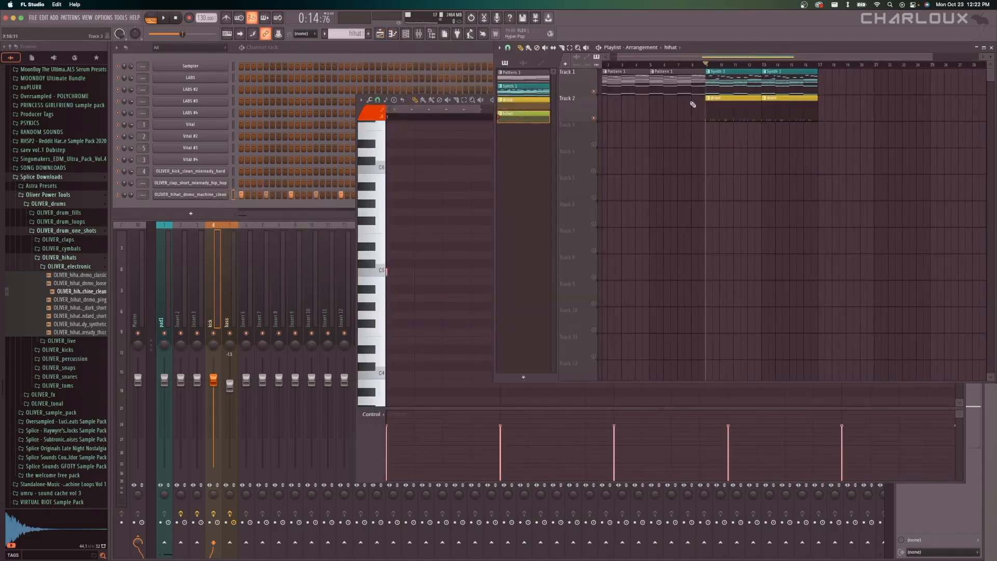
pyautogui.moveTo(643, 58); pyautogui.dragTo(631, 60)
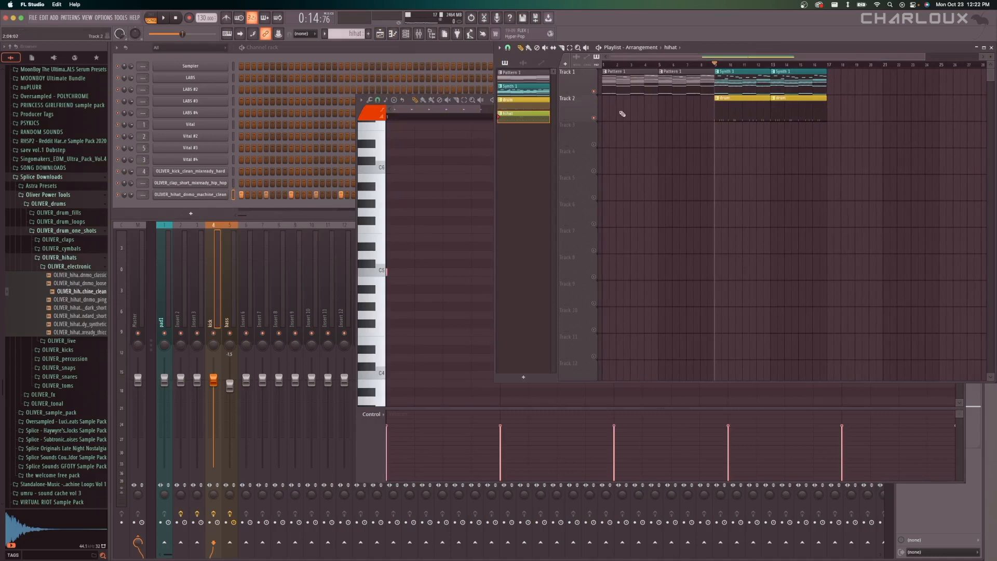
pyautogui.click(607, 136)
pyautogui.moveTo(677, 138); pyautogui.dragTo(673, 140)
pyautogui.click(603, 64)
pyautogui.press('space')
pyautogui.scroll(5, 614, 167)
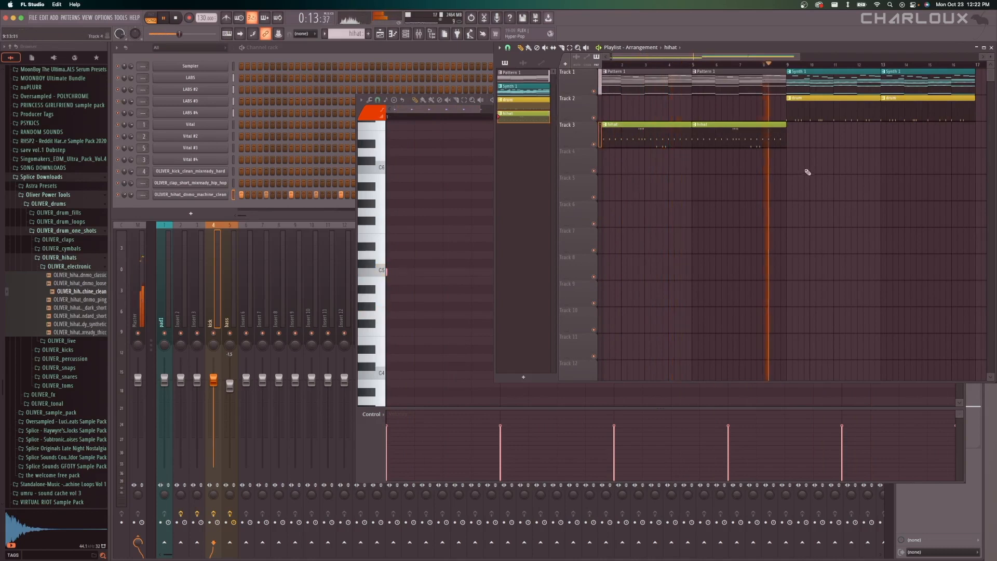
# Add another hihat clip on Track 3 and position it from bar 13 to 17, leaving bars 9 to 13 empty.
pyautogui.scroll(4, 805, 170)
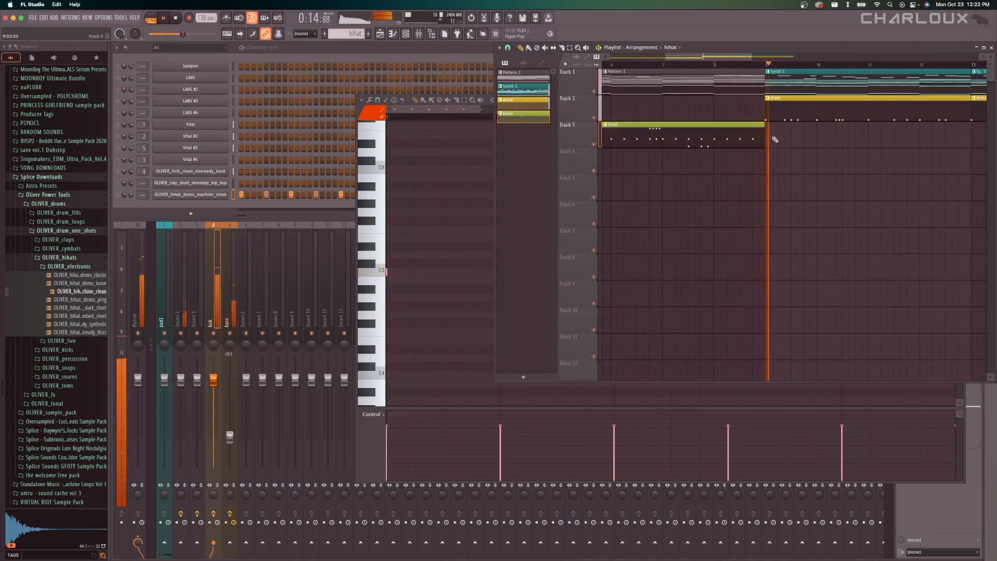
pyautogui.click(789, 139)
pyautogui.moveTo(791, 140); pyautogui.dragTo(784, 140)
pyautogui.scroll(-5, 745, 148)
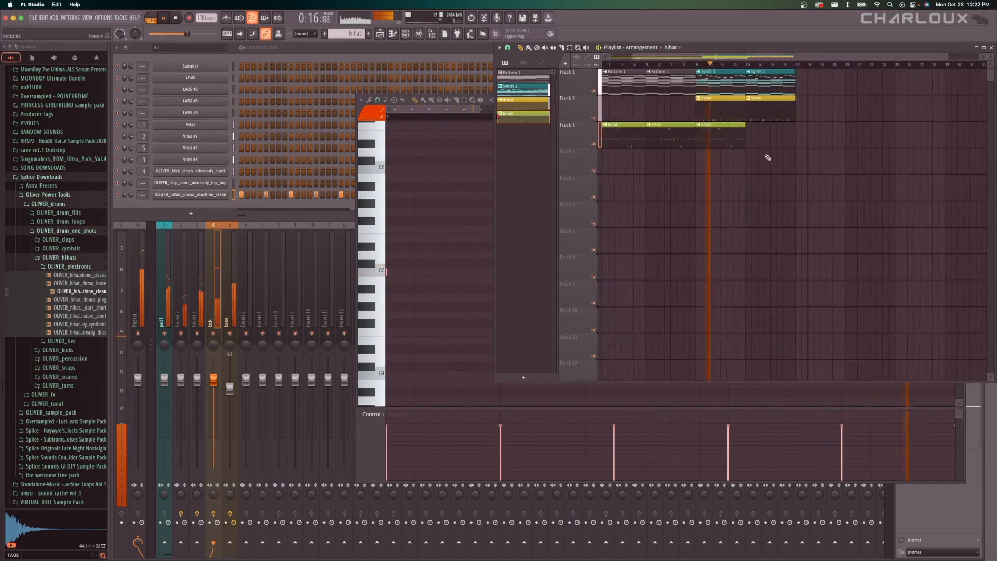
pyautogui.scroll(2, 768, 158)
pyautogui.moveTo(701, 136); pyautogui.dragTo(776, 134)
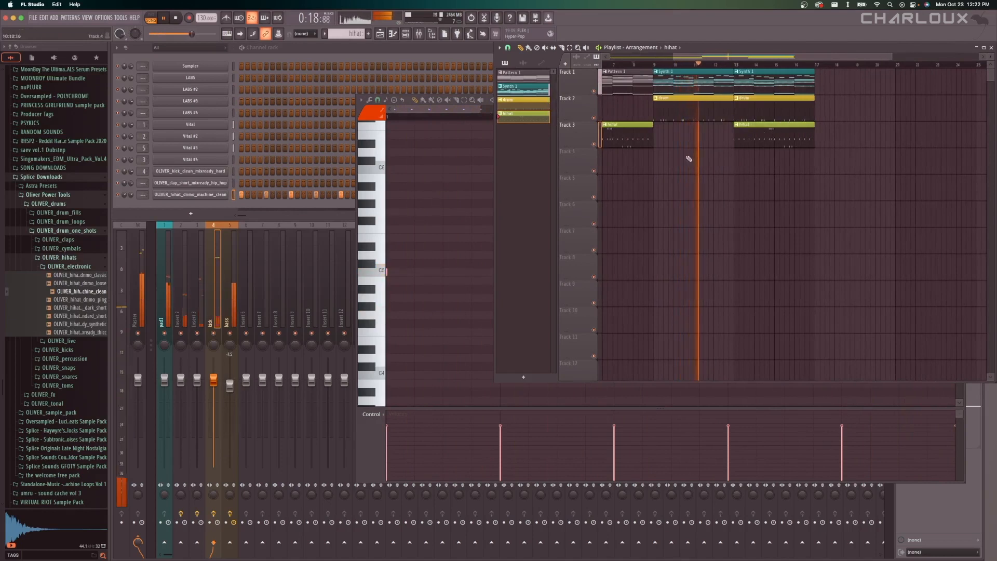
# Listen to the hi-hats entering at bar 13, stop playback, and return the playhead to bar 9.
pyautogui.scroll(3, 737, 161)
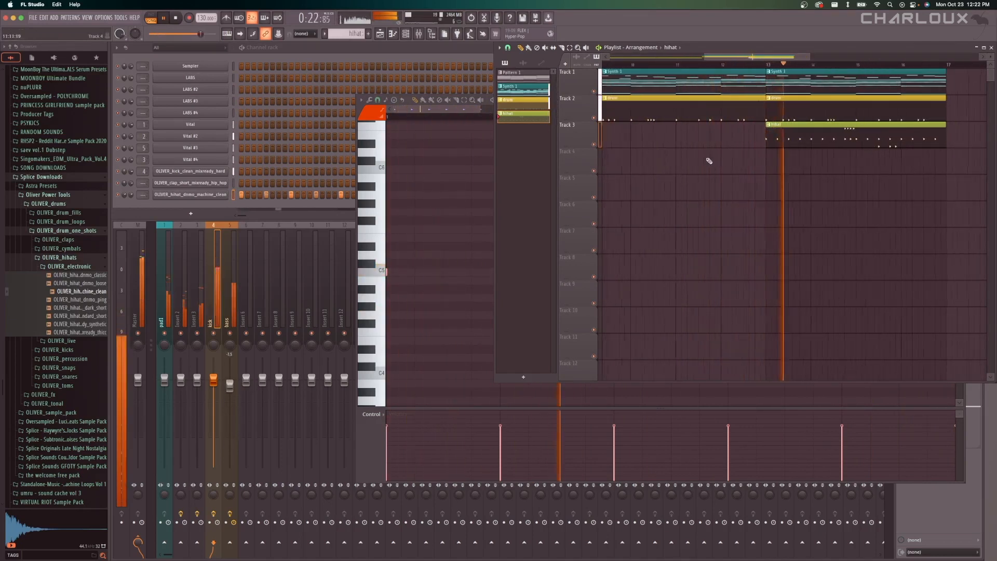
pyautogui.scroll(-3, 717, 160)
pyautogui.press('space')
pyautogui.click(647, 65)
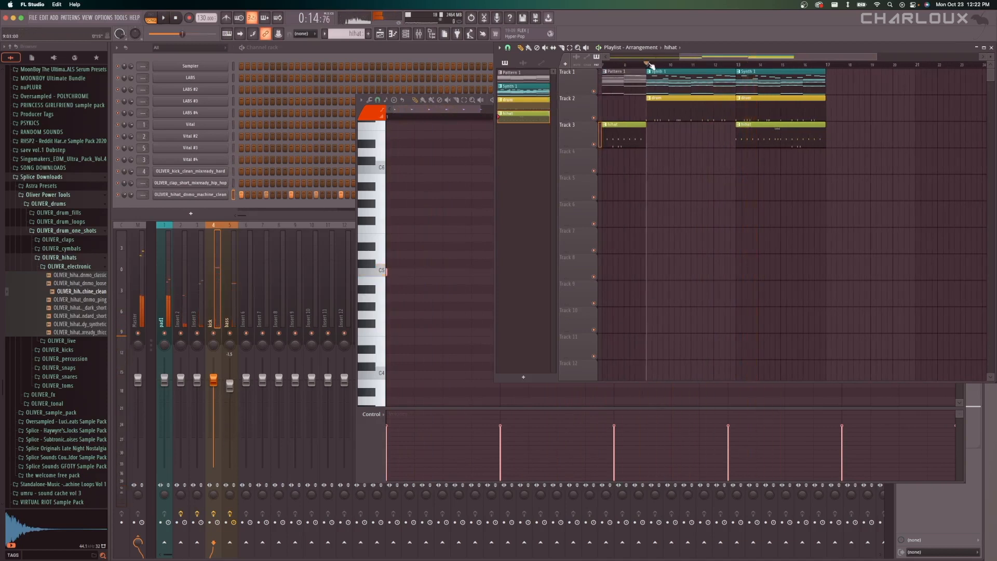
pyautogui.moveTo(679, 50)
pyautogui.mouseDown()
pyautogui.moveTo(625, 50)
pyautogui.moveTo(679, 50)
pyautogui.mouseUp()
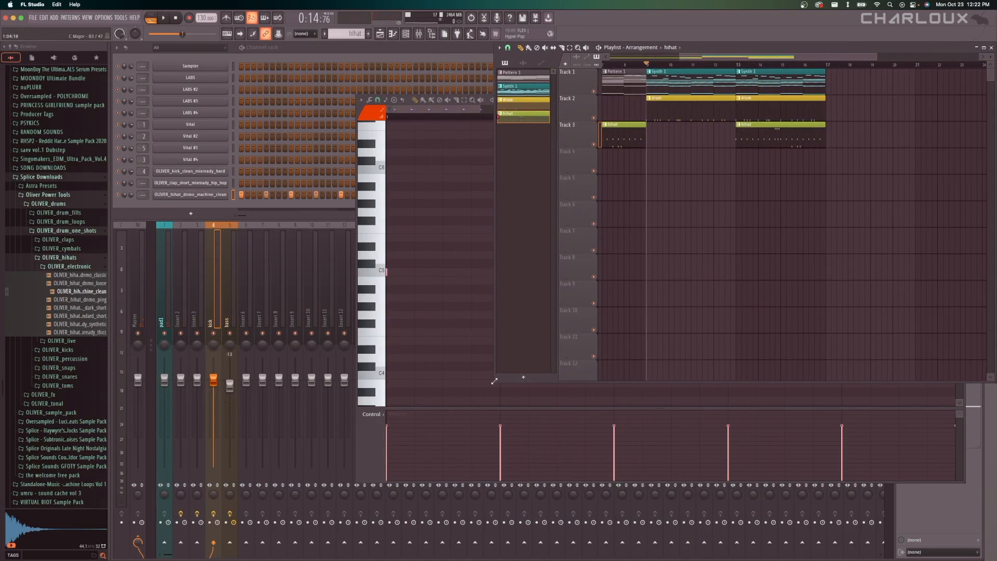
# Enlarge the playlist window and set the playhead at bar 8, one bar before the drums enter.
pyautogui.moveTo(494, 381); pyautogui.dragTo(406, 413)
pyautogui.scroll(-3, 704, 207)
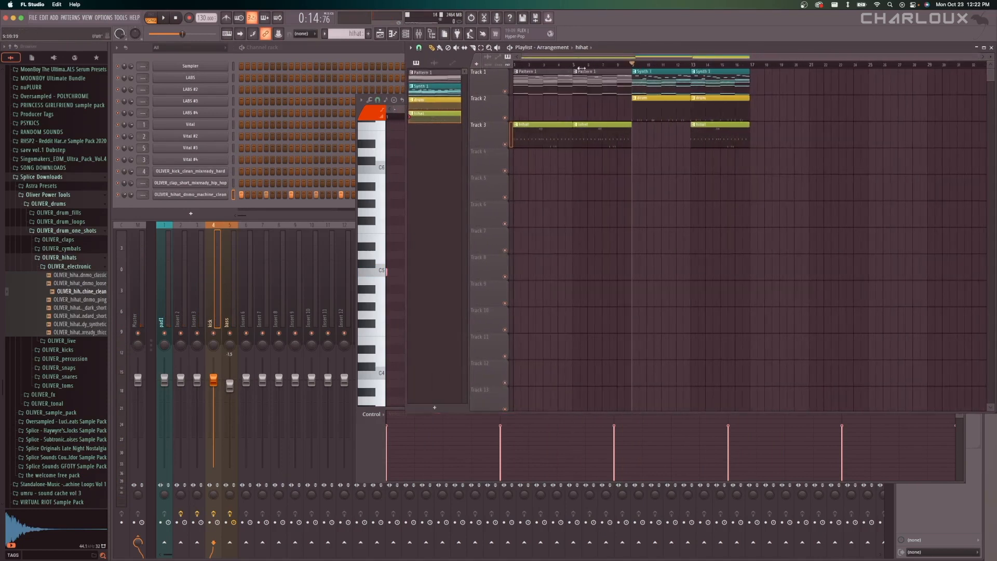
pyautogui.moveTo(581, 70); pyautogui.dragTo(574, 66)
pyautogui.scroll(3, 601, 160)
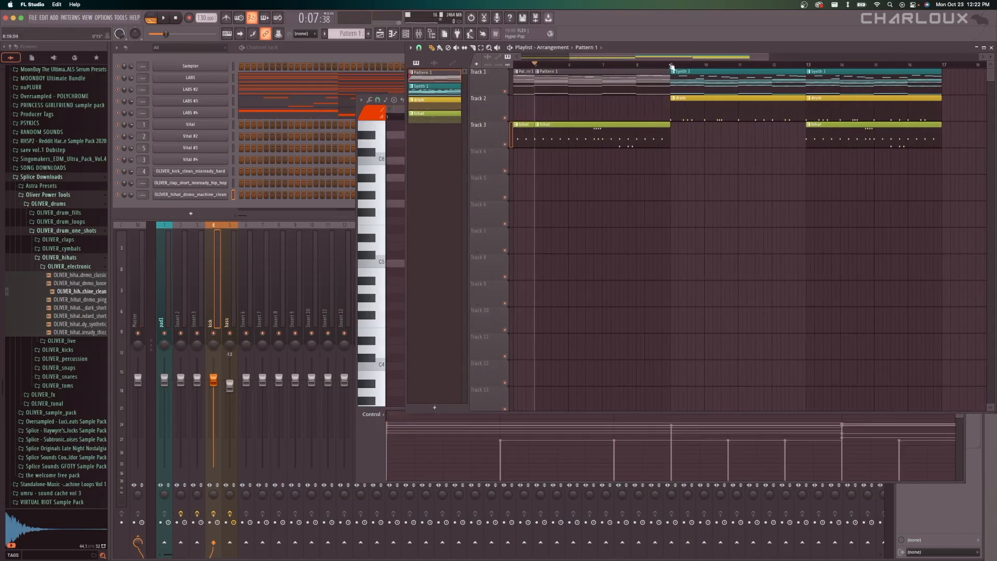
pyautogui.click(632, 65)
pyautogui.moveTo(642, 66); pyautogui.dragTo(636, 64)
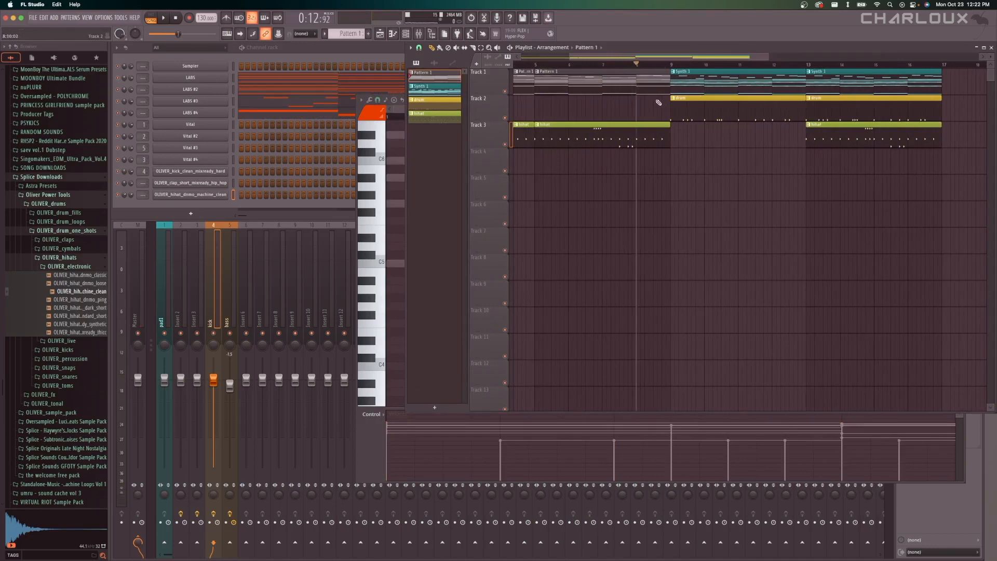
pyautogui.scroll(1, 643, 103)
pyautogui.scroll(-2, 643, 105)
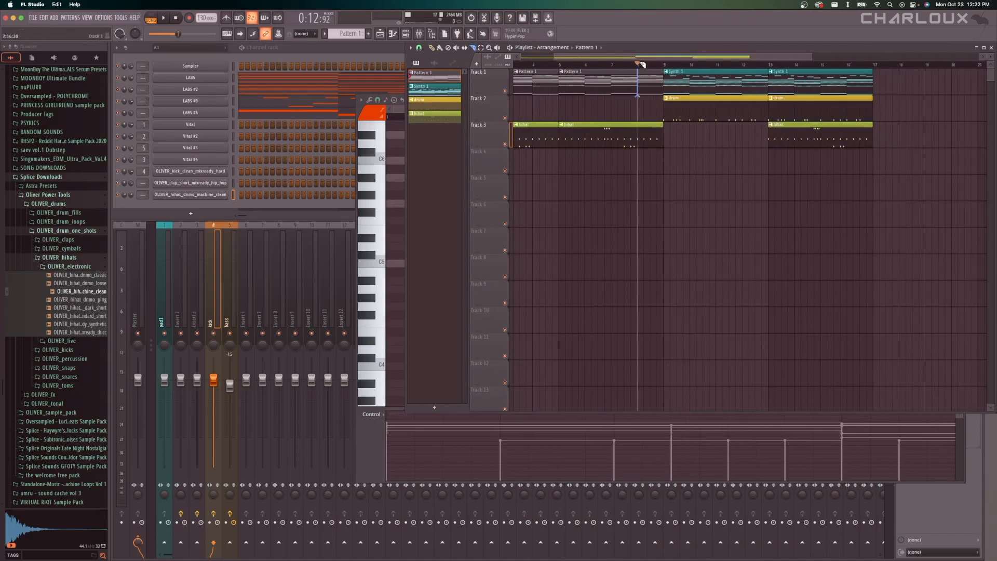
# Slice the Track 1 Pattern 1 clip at bar 8, keep a one-beat piece, and duplicate it to fill up to bar 9.
pyautogui.moveTo(642, 65); pyautogui.dragTo(642, 65)
pyautogui.click(431, 48)
pyautogui.scroll(4, 632, 84)
pyautogui.moveTo(715, 84); pyautogui.dragTo(607, 89)
pyautogui.click(630, 86)
pyautogui.hotkey('ctrl', 'b')
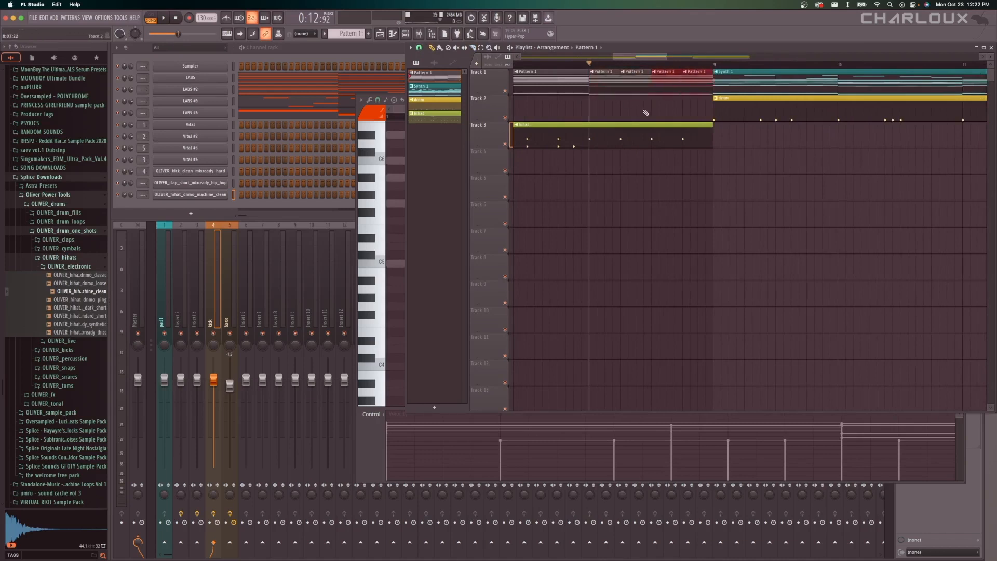
# Play the arrangement from bar 7 to hear the repeated Pattern 1 slices before bar 9, and stop playback.
pyautogui.keyDown('ctrl'); pyautogui.click(645, 112); pyautogui.keyUp('ctrl')
pyautogui.keyDown('ctrl'); pyautogui.scroll(-3, 698, 95); pyautogui.keyUp('ctrl')
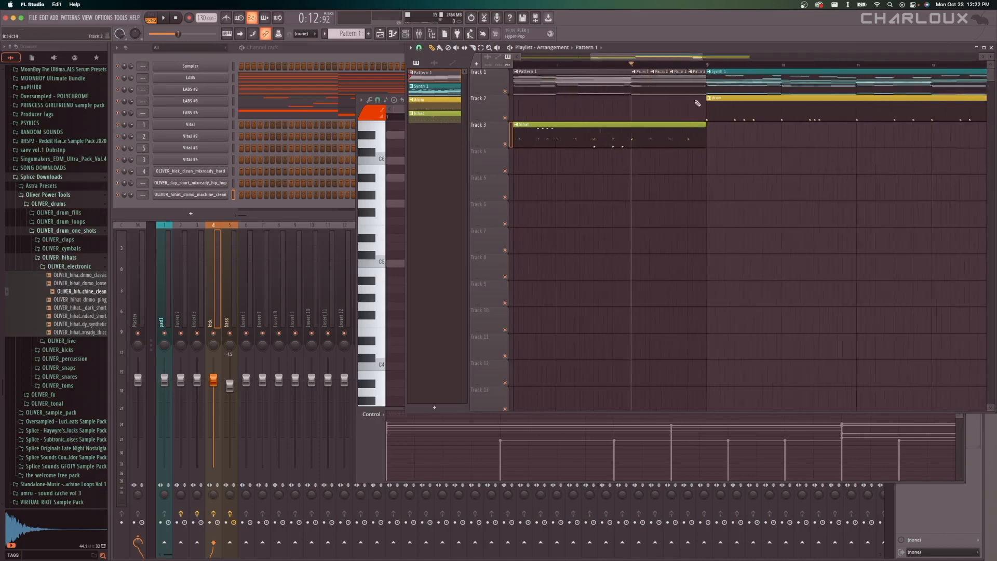
pyautogui.click(583, 65)
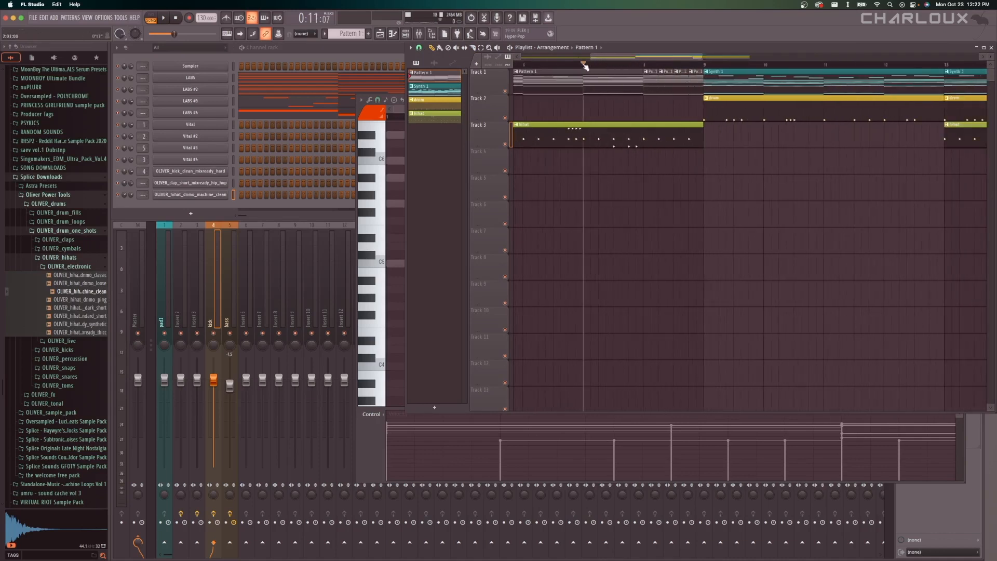
pyautogui.press('space')
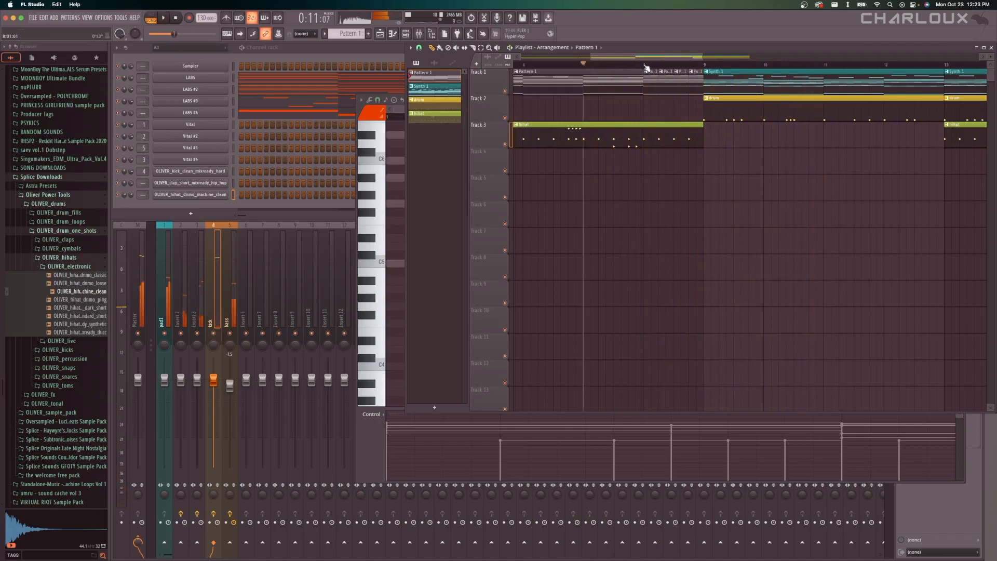
pyautogui.press('space')
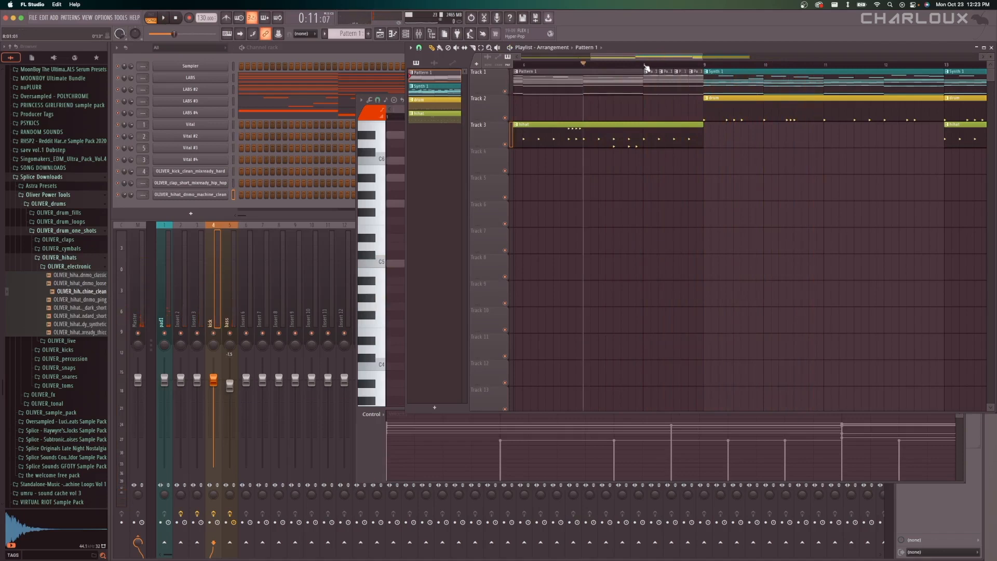
# Select the last two one-beat Pattern 1 slices before bar 9, play the transition from bar 8, and clear the selection.
pyautogui.scroll(3, 690, 88)
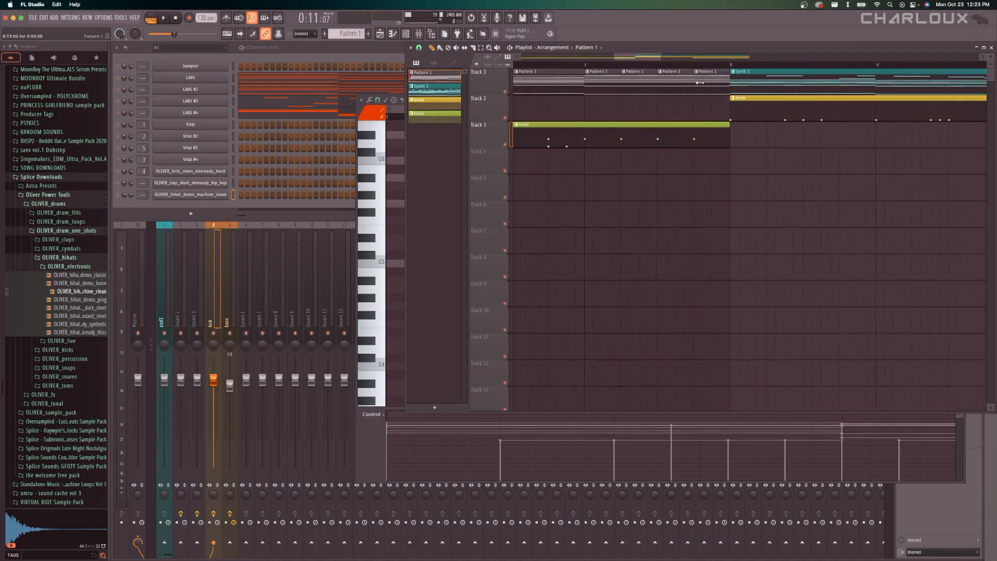
pyautogui.moveTo(679, 107); pyautogui.dragTo(711, 84)
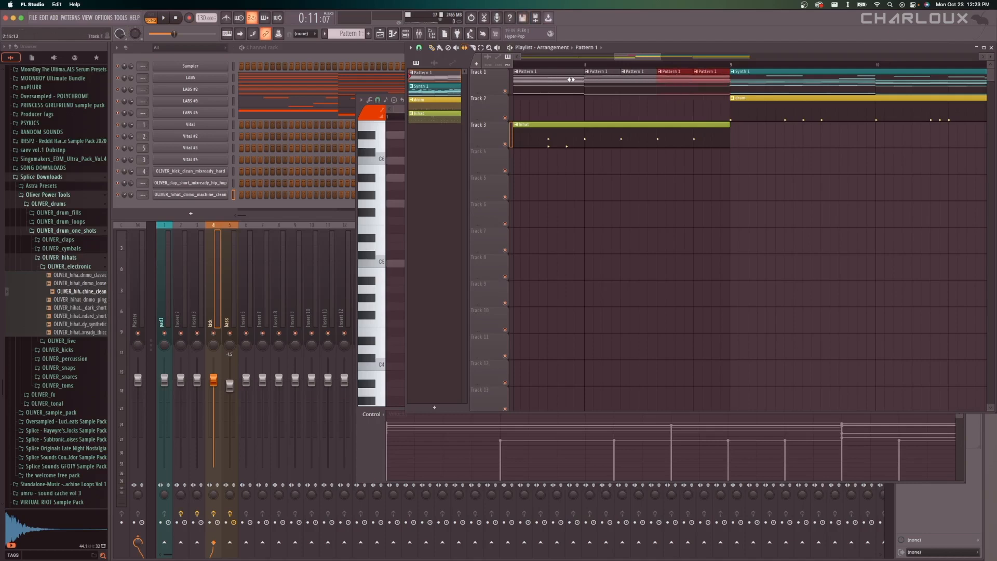
pyautogui.press('space')
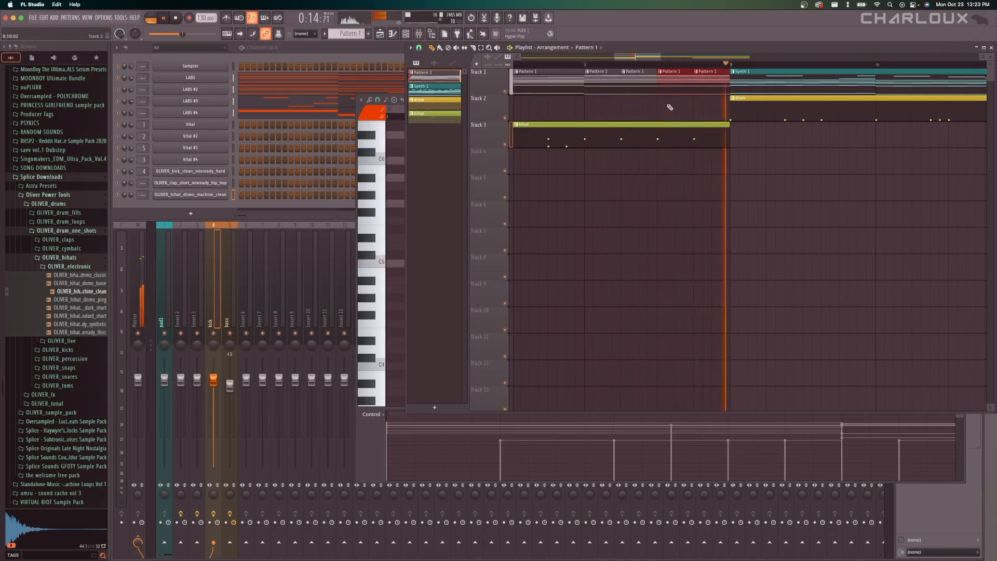
pyautogui.press('space')
pyautogui.keyDown('super'); pyautogui.click(700, 102); pyautogui.keyUp('super')
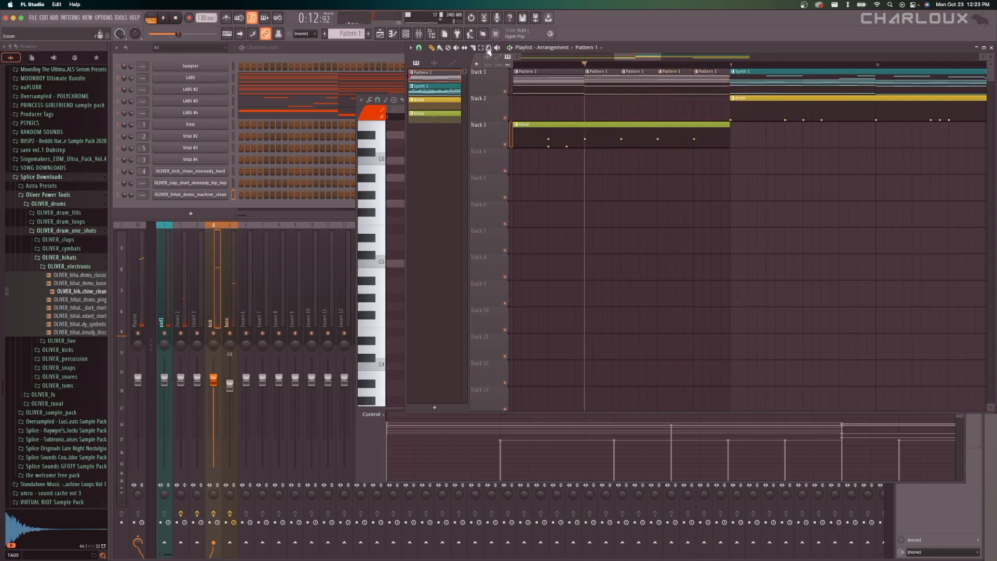
pyautogui.rightClick(711, 86)
pyautogui.rightClick(680, 85)
pyautogui.press('super+z')
pyautogui.press('super+z')
# Audition samples in the OLIVER_cymbals folder and place OLIVER_cymbal_live_long on Track 5 at bar 9.
pyautogui.scroll(-5, 629, 111)
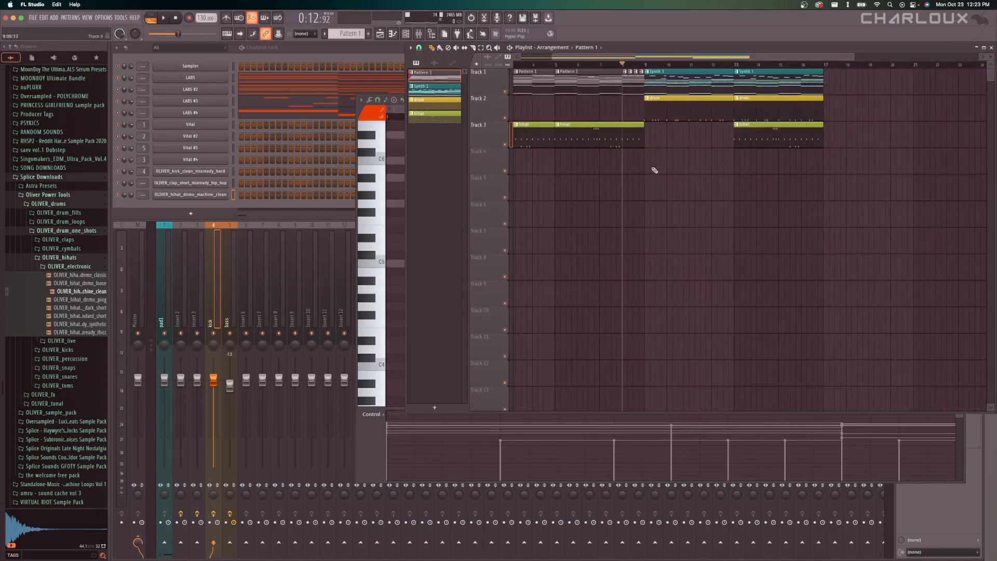
pyautogui.scroll(3, 654, 169)
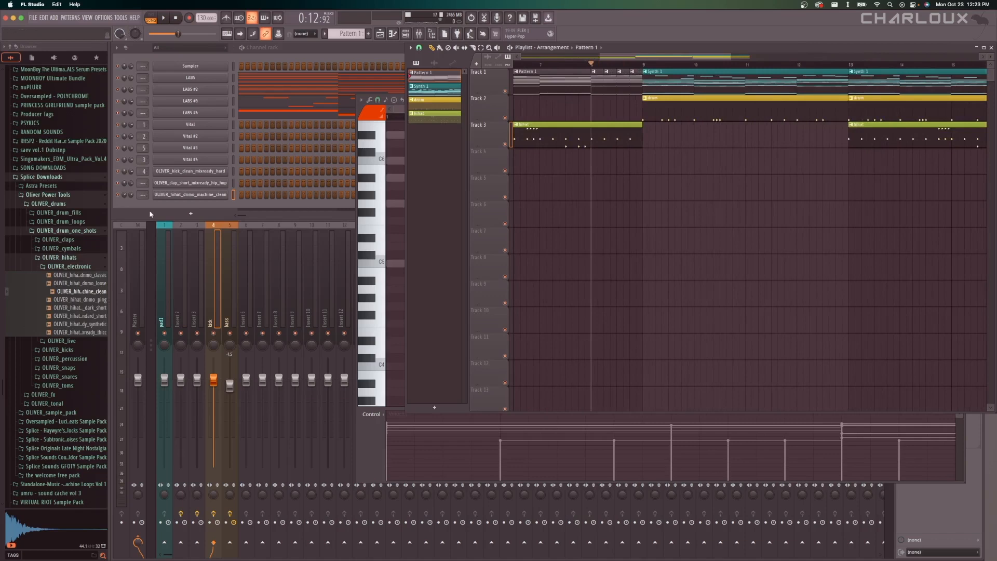
pyautogui.click(93, 249)
pyautogui.click(88, 265)
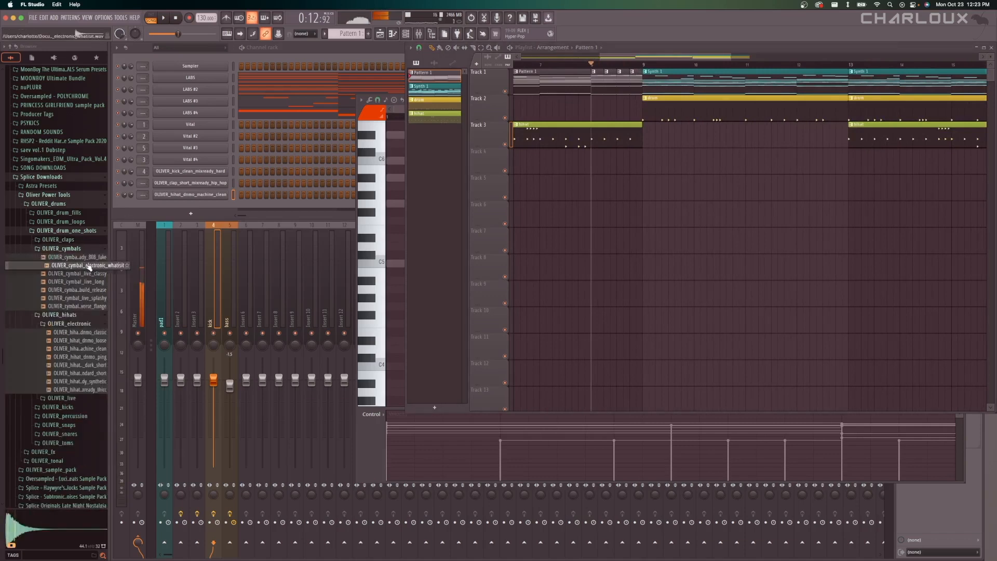
pyautogui.click(83, 281)
pyautogui.moveTo(83, 281); pyautogui.dragTo(646, 192)
# Set the OLIVER_cymbal_live_long channel panning to 14% left and play the transition from bar 8.
pyautogui.doubleClick(677, 189)
pyautogui.moveTo(285, 106); pyautogui.dragTo(274, 107)
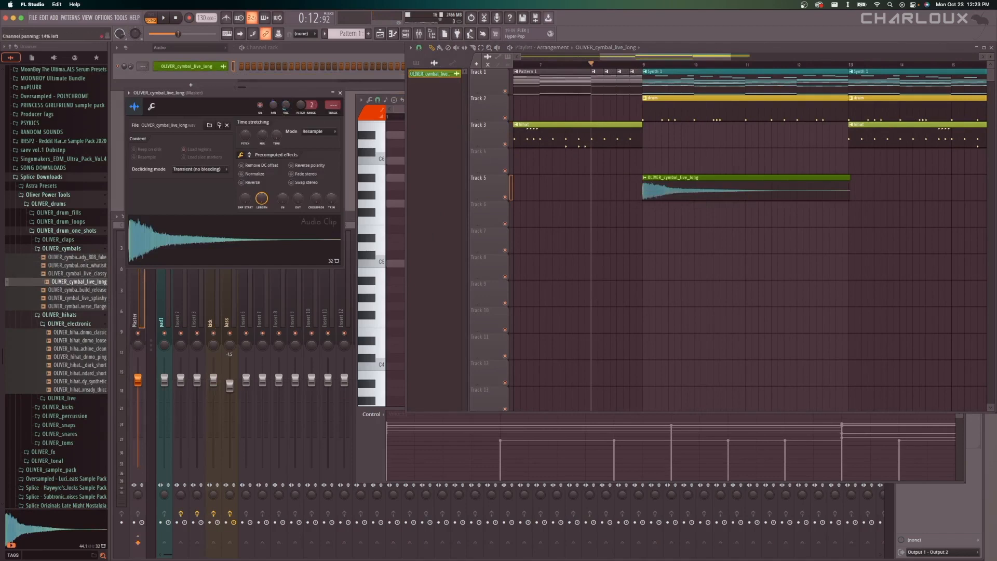
pyautogui.press('space')
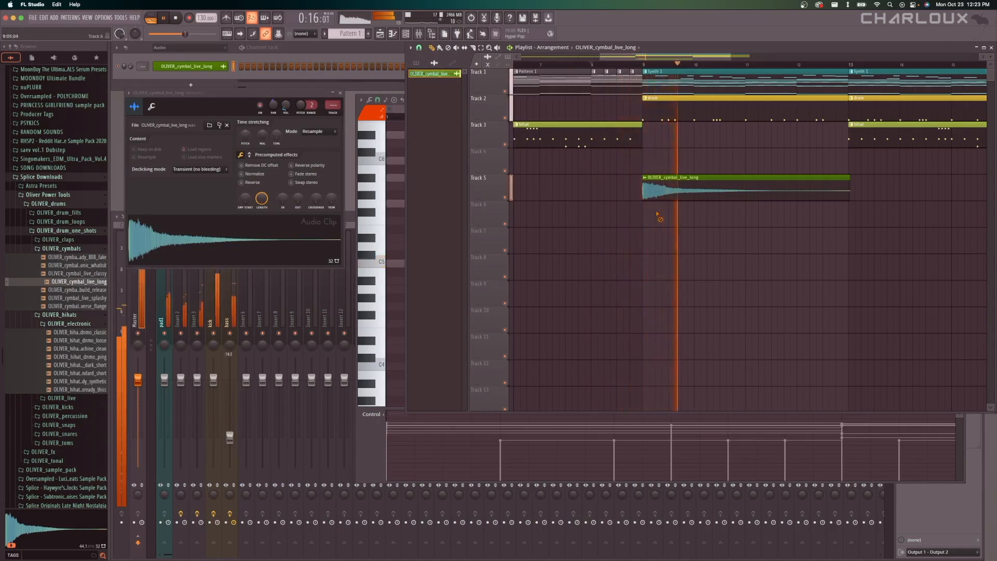
pyautogui.press('space')
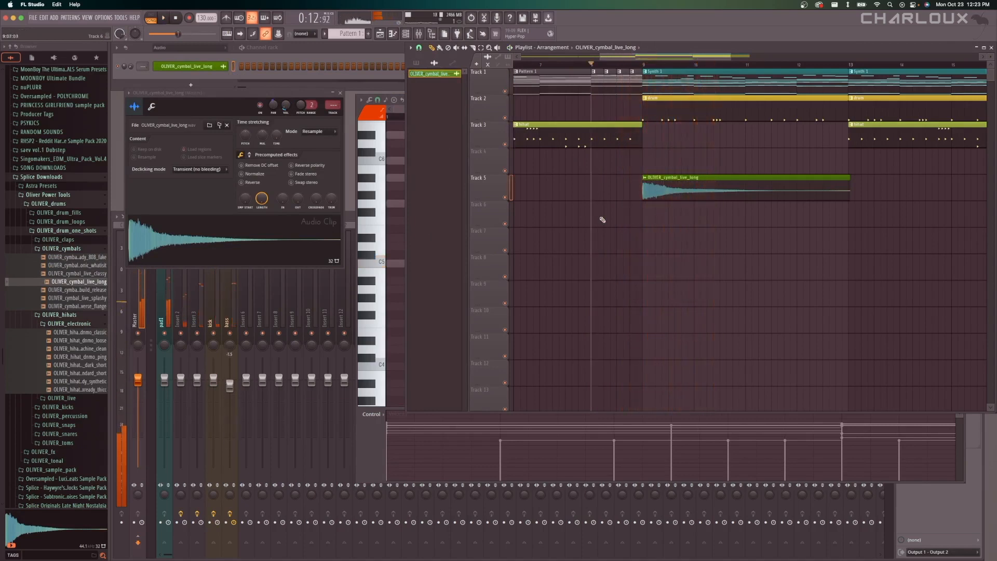
# Audition more cymbal samples and place OLIVER_cymbal_electronic_mixready_808_fake on Track 7 at bar 9.
pyautogui.click(94, 298)
pyautogui.click(89, 307)
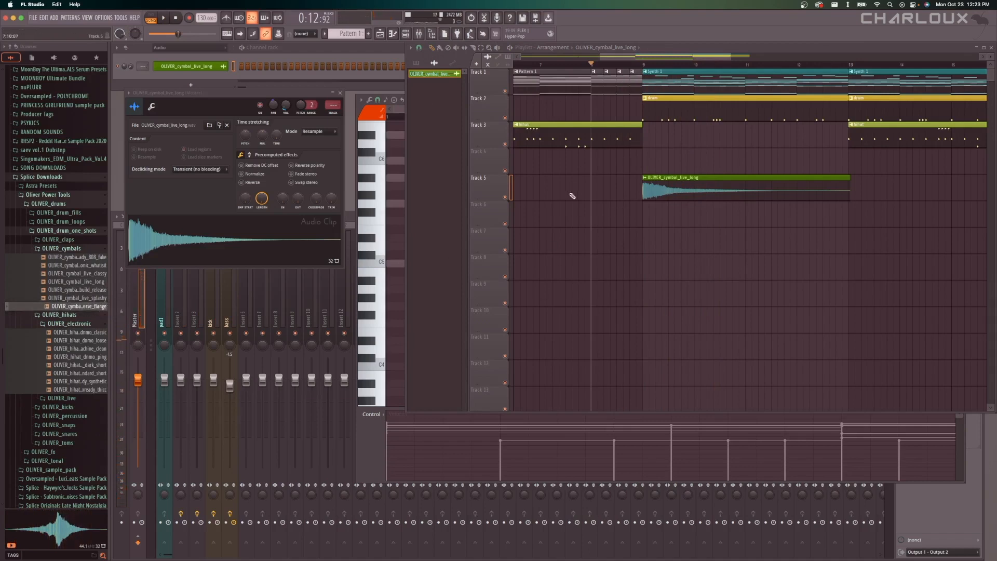
pyautogui.click(84, 257)
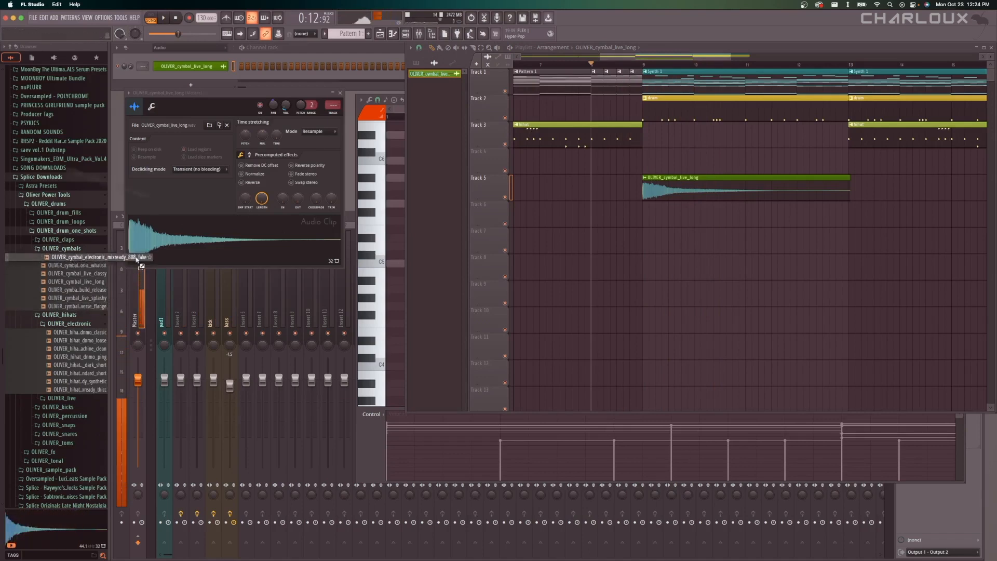
pyautogui.moveTo(78, 257); pyautogui.dragTo(643, 242)
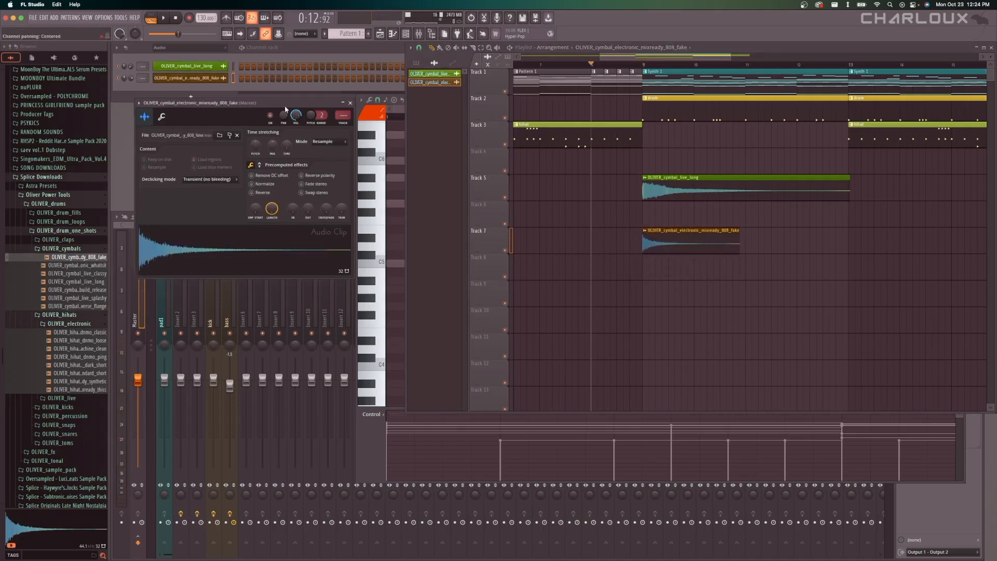
# Reverse the 808_fake cymbal sample and move its Track 7 clip earlier so it leads into bar 9.
pyautogui.moveTo(276, 92); pyautogui.dragTo(538, 198)
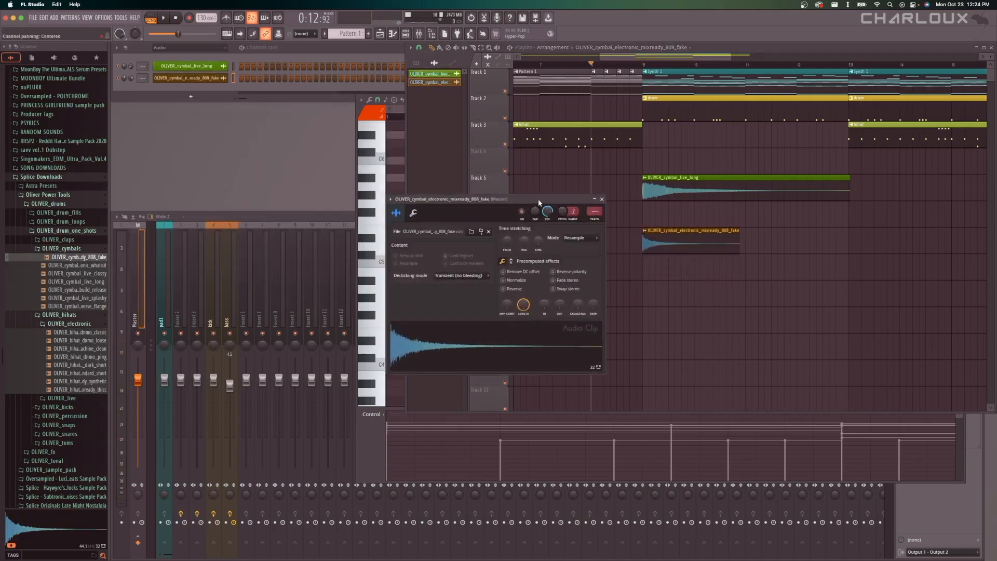
pyautogui.click(514, 288)
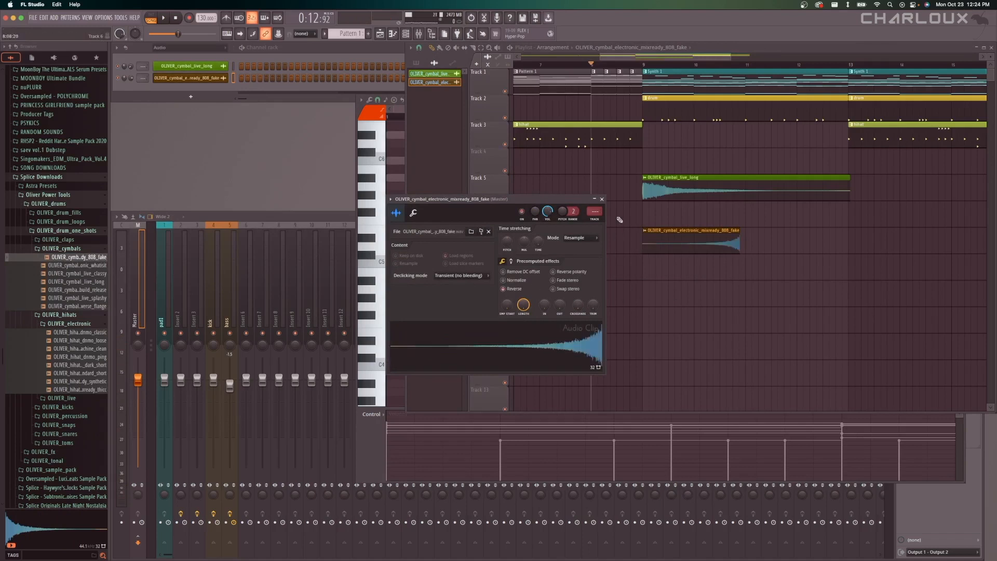
pyautogui.click(602, 199)
pyautogui.moveTo(704, 243); pyautogui.dragTo(603, 247)
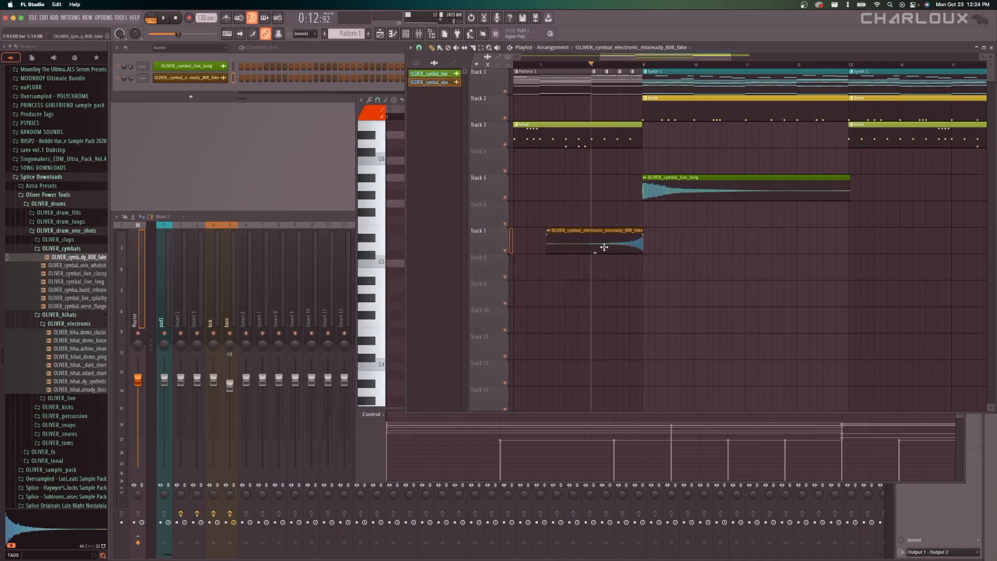
# Save the project and trim the end of the reversed cymbal clip on Track 7 to exactly bar 9.
pyautogui.click(541, 65)
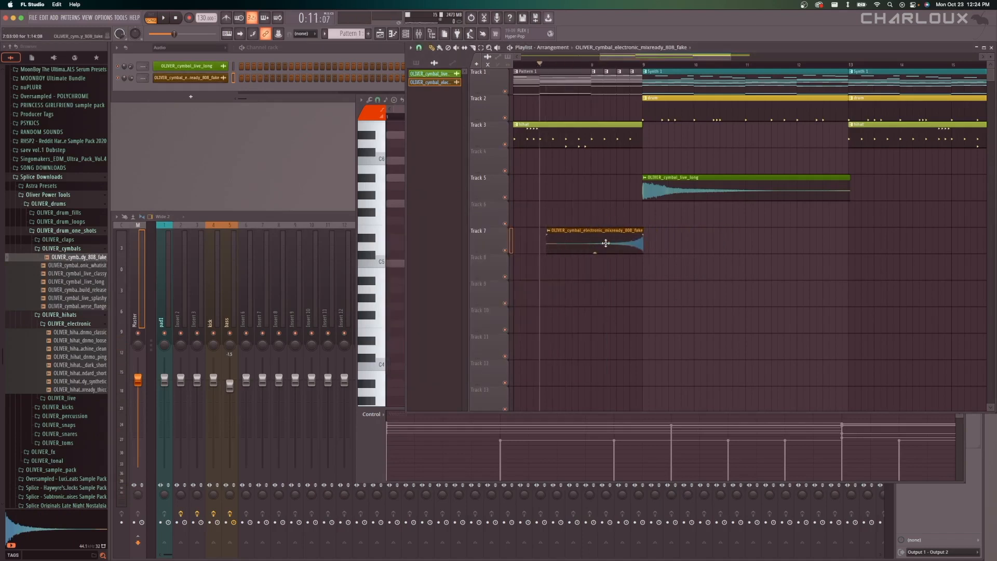
pyautogui.press('super+s')
pyautogui.scroll(10, 642, 243)
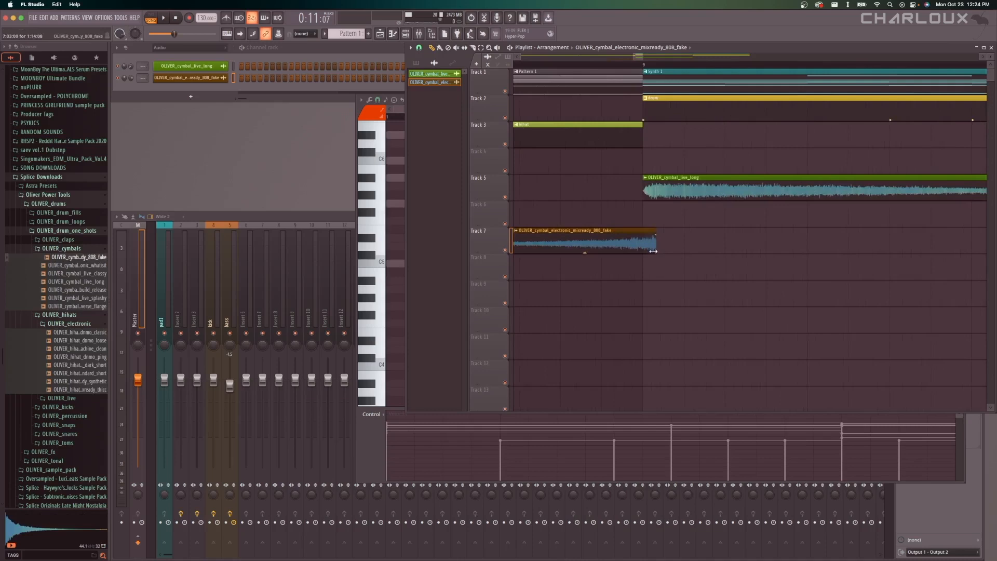
pyautogui.moveTo(653, 251)
pyautogui.mouseDown()
pyautogui.moveTo(640, 251)
pyautogui.moveTo(756, 245)
pyautogui.moveTo(601, 243)
pyautogui.moveTo(660, 248)
pyautogui.moveTo(647, 249)
pyautogui.mouseUp()
pyautogui.scroll(-7, 681, 266)
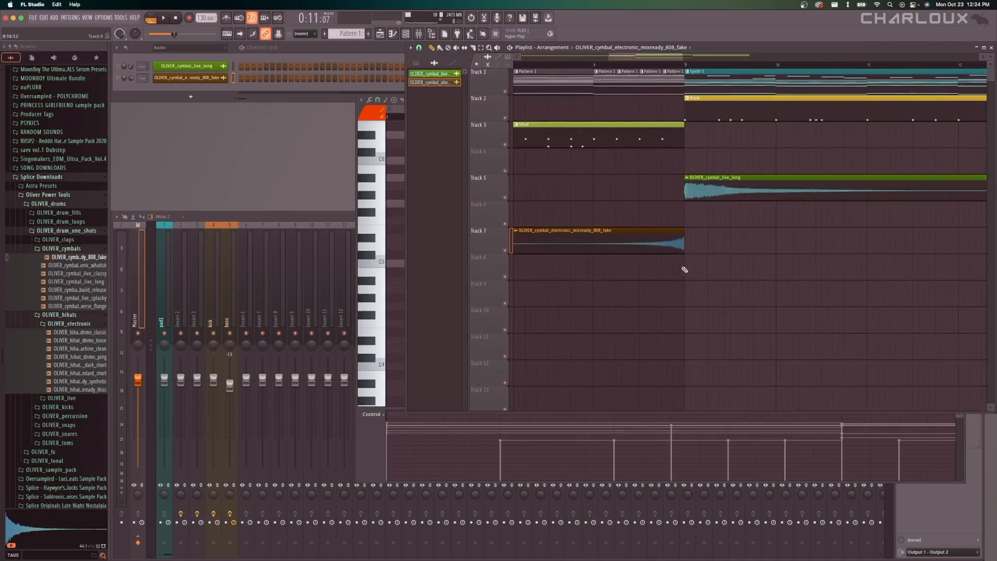
# Set the reversed cymbal's channel volume to 42% and play the transition from bar 8.
pyautogui.doubleClick(652, 235)
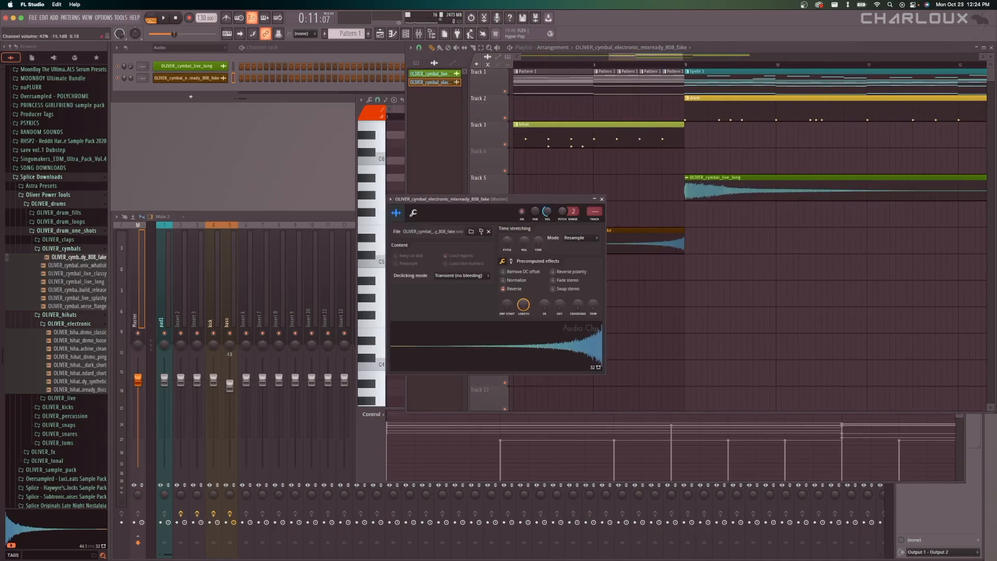
pyautogui.click(595, 65)
pyautogui.press('space')
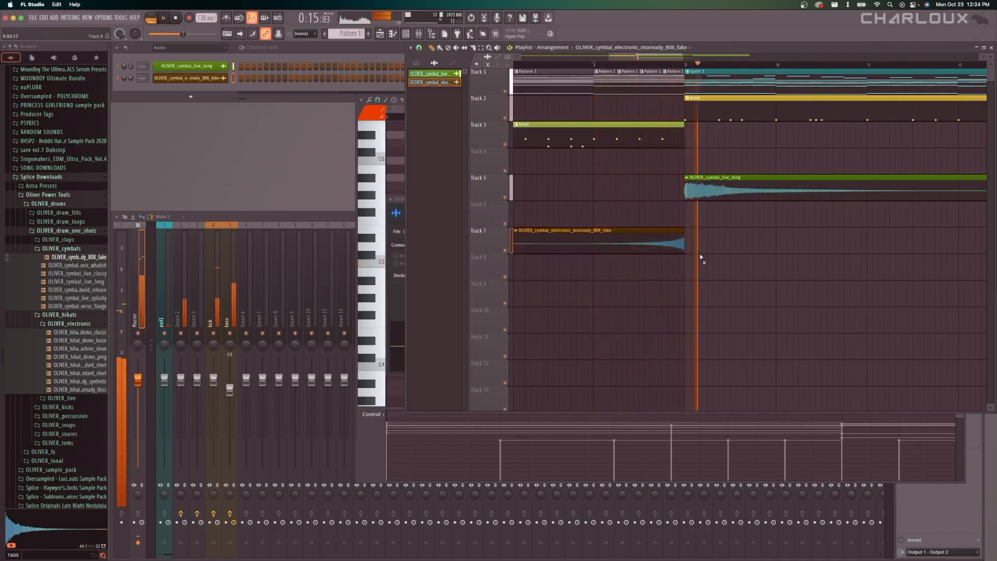
pyautogui.press('space')
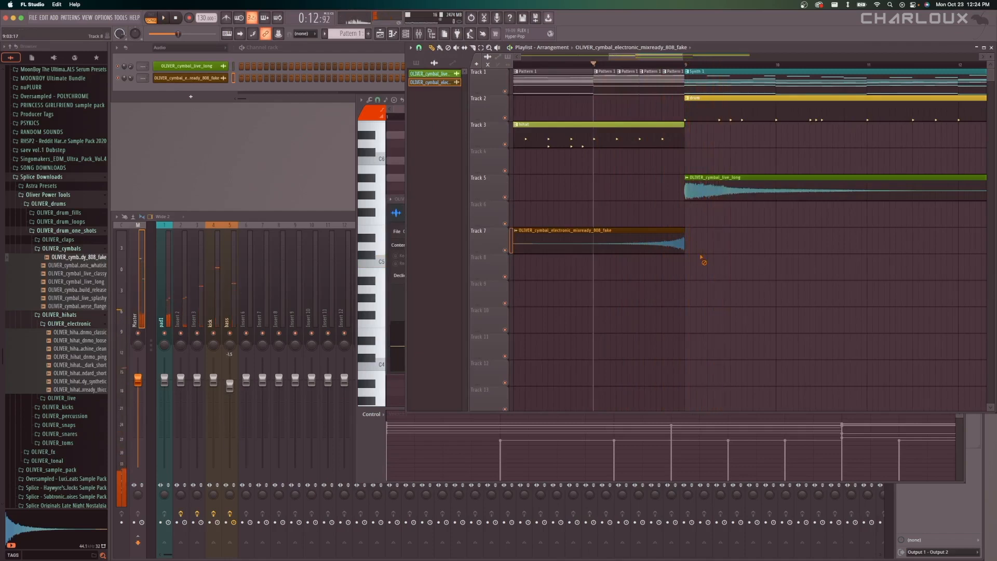
# Examine the arrangement around bar 9, including the repeated Pattern 1 slices and the cymbal clips on Tracks 5 and 7.
pyautogui.scroll(-3, 701, 258)
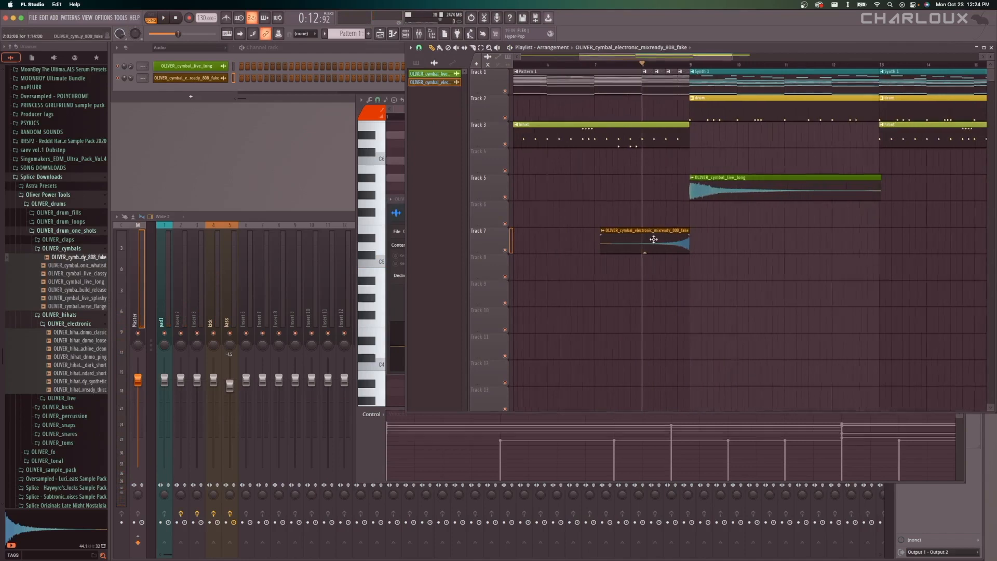
pyautogui.scroll(-3, 641, 246)
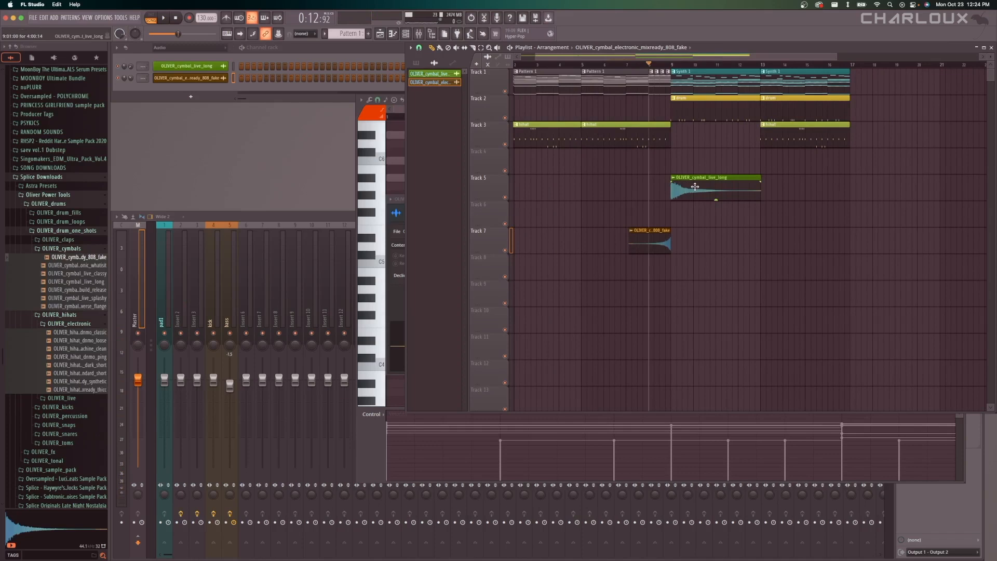
pyautogui.scroll(5, 650, 183)
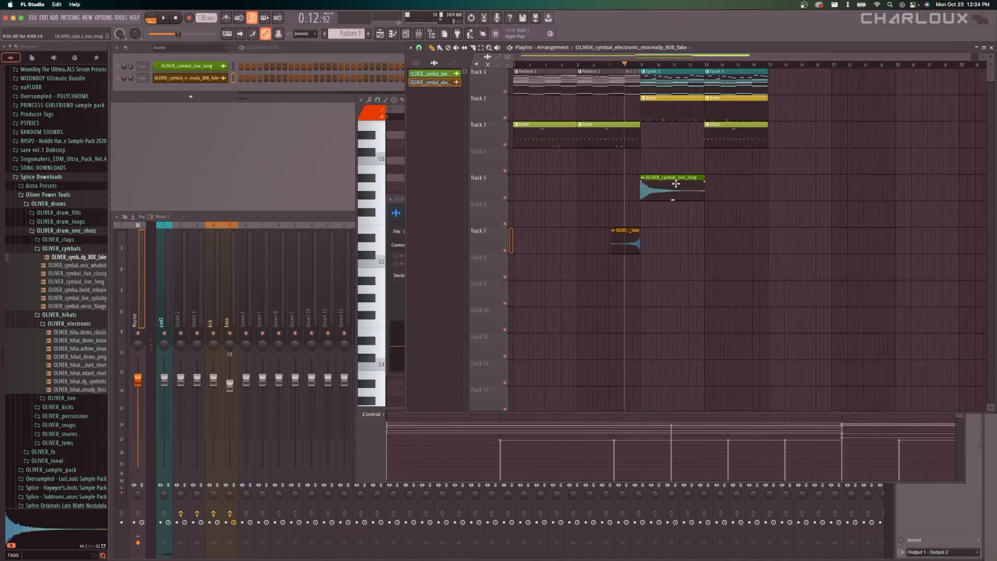
pyautogui.scroll(-5, 660, 230)
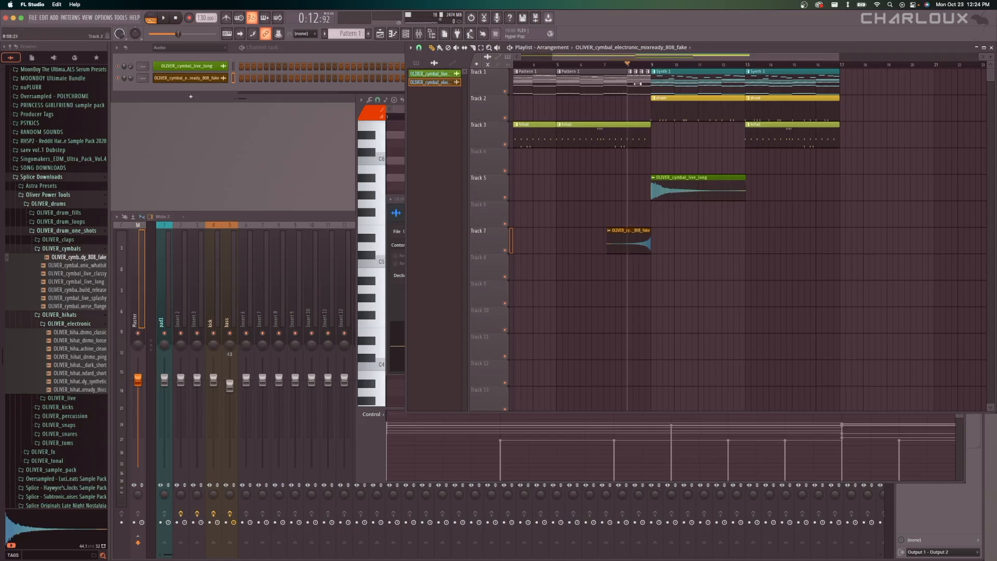
pyautogui.hscroll(-2, 645, 208)
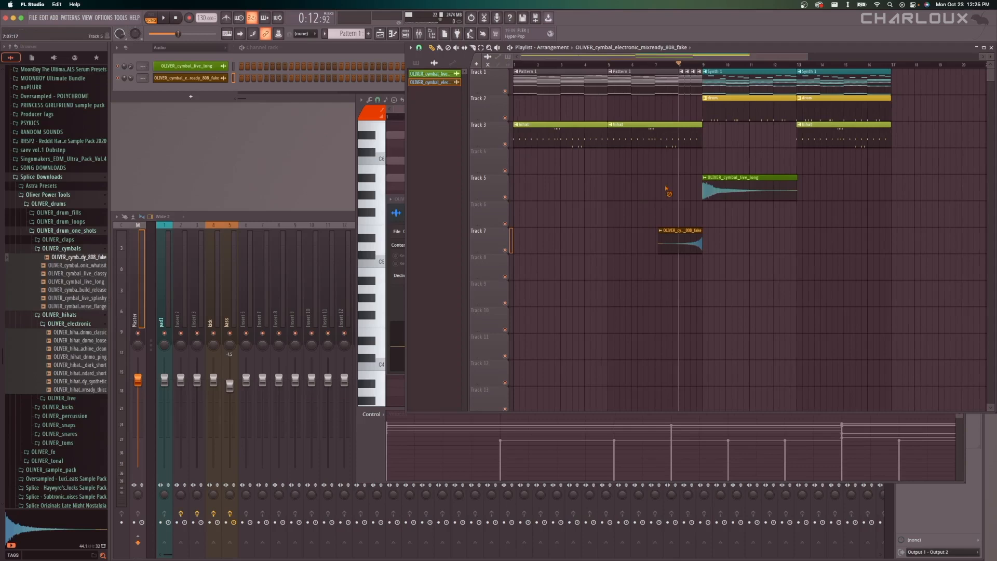
pyautogui.scroll(5, 692, 109)
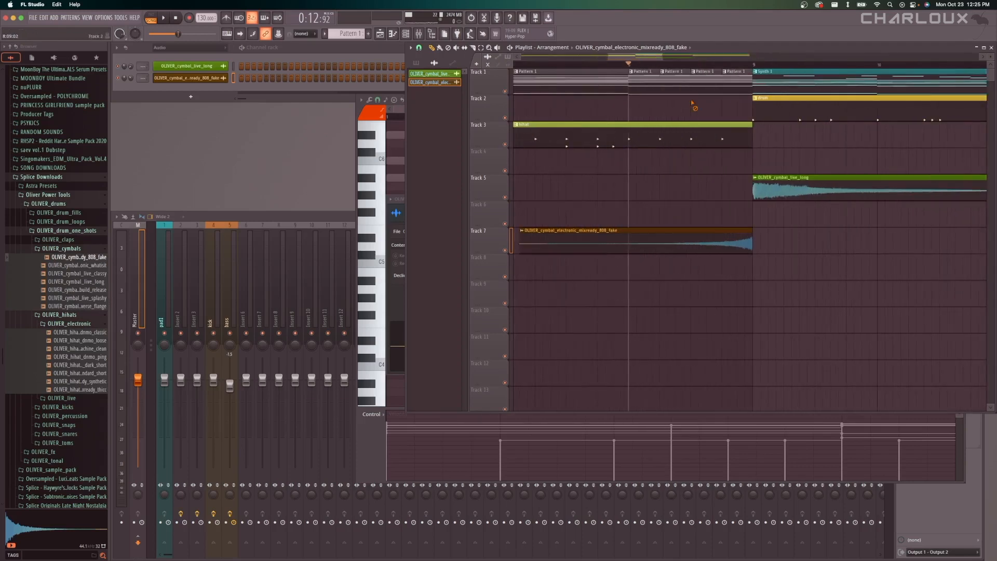
pyautogui.scroll(-3, 693, 102)
pyautogui.scroll(3, 694, 103)
pyautogui.scroll(-3, 744, 196)
pyautogui.scroll(2, 574, 180)
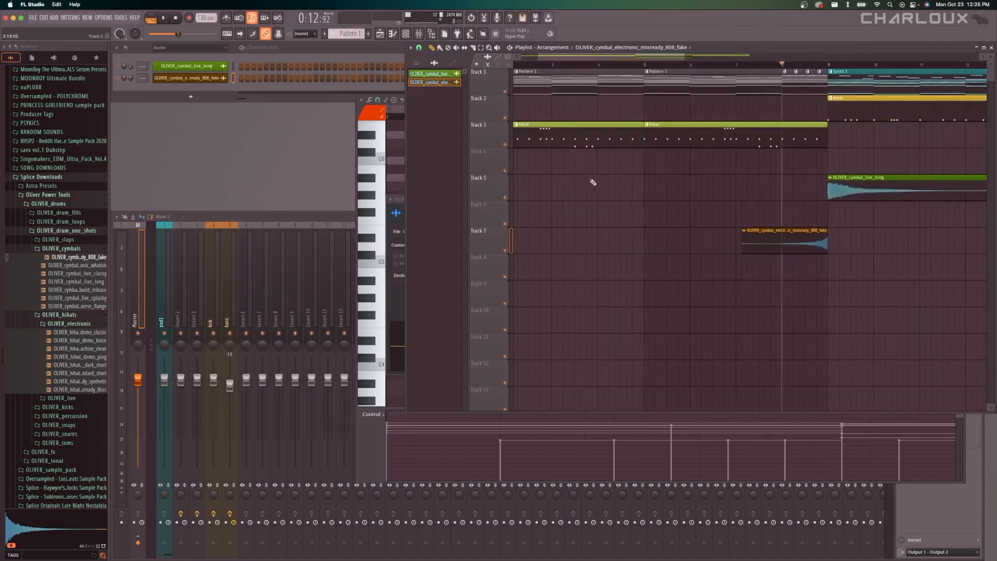
# Add the OLIVER_hihat_dnmo_machine_clean sample to Track 7 at bar 1 and place repeated copies to build a hi-hat rhythm.
pyautogui.press('space')
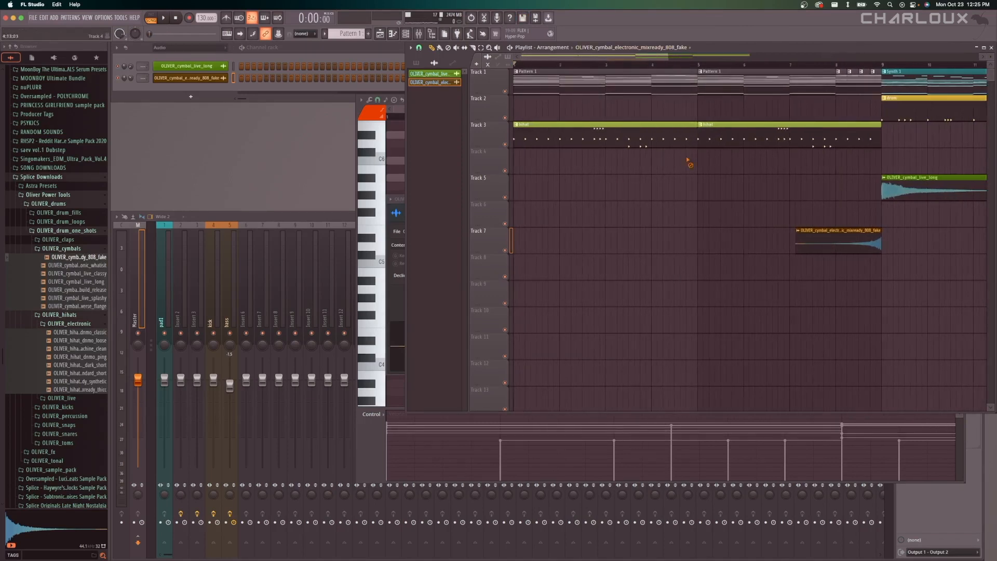
pyautogui.click(619, 133)
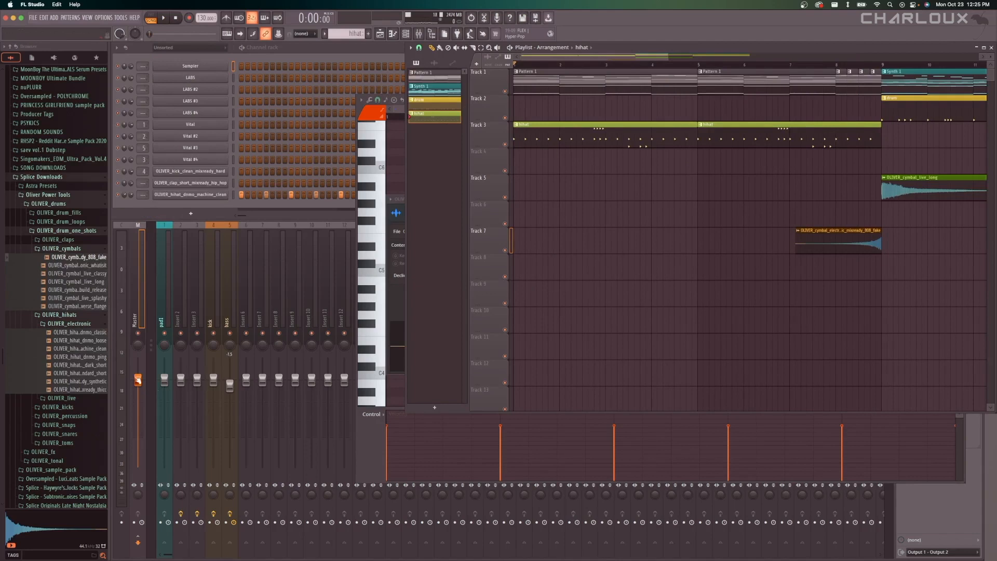
pyautogui.click(96, 349)
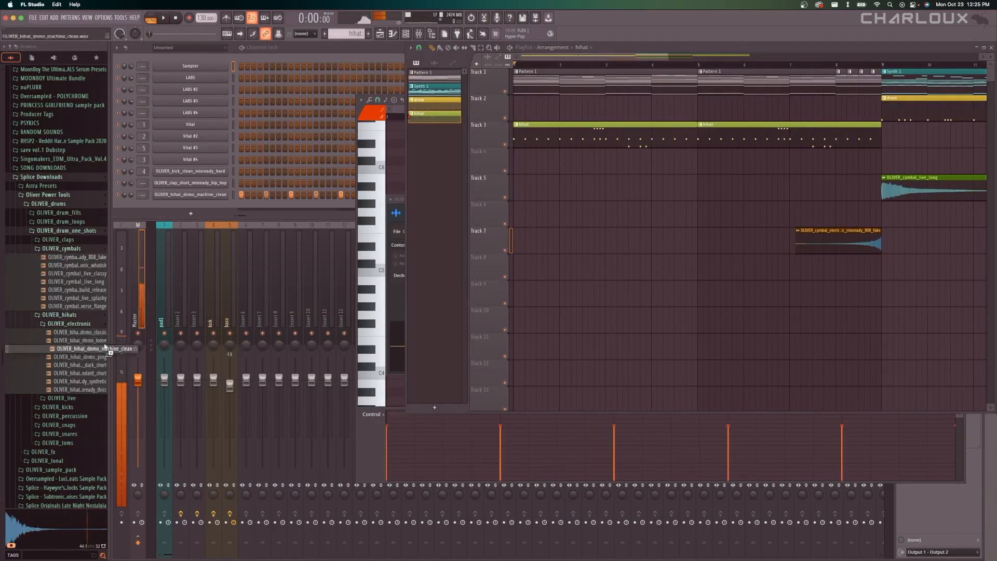
pyautogui.moveTo(106, 347); pyautogui.dragTo(514, 243)
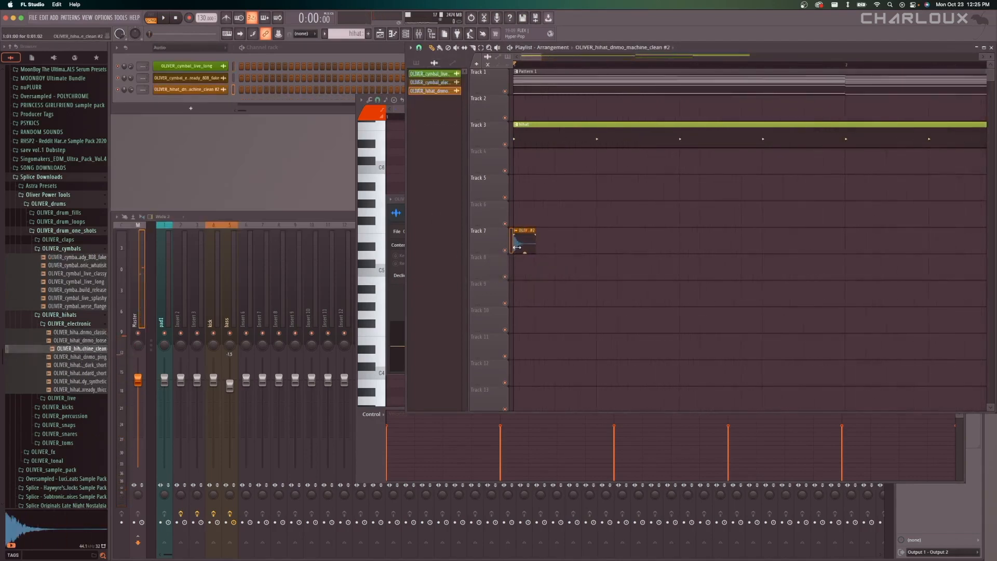
pyautogui.scroll(-2, 515, 242)
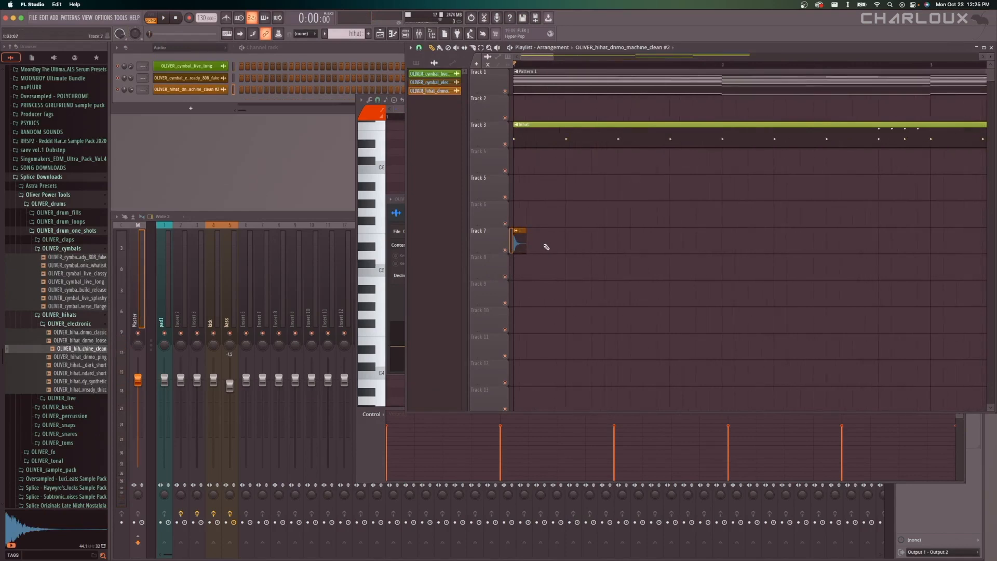
pyautogui.click(543, 243)
pyautogui.click(570, 244)
pyautogui.click(598, 245)
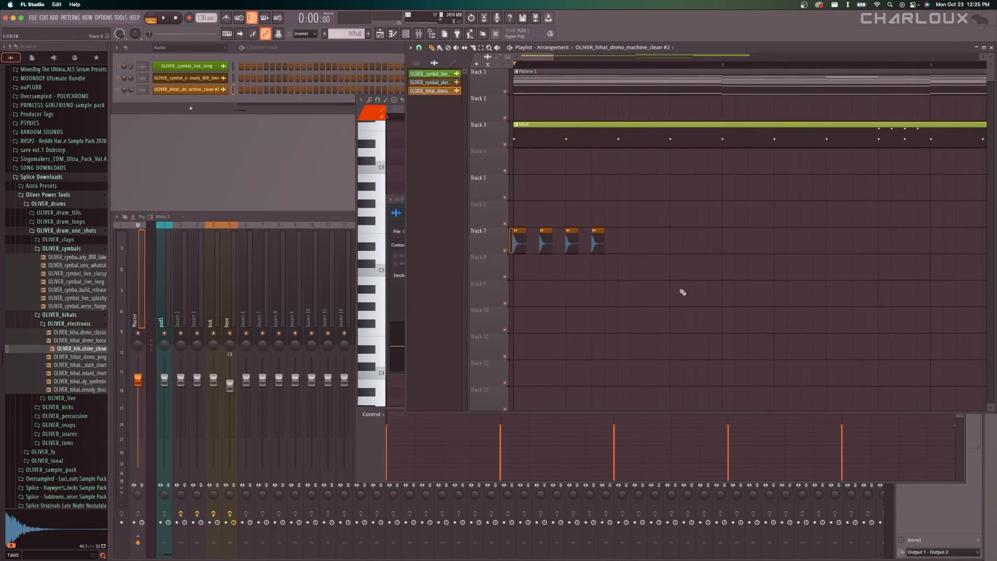
pyautogui.click(613, 247)
# Duplicate the row of hi-hat hits on Track 7 to fill bar 1 and remove one of the duplicated hits.
pyautogui.scroll(-2, 662, 252)
pyautogui.moveTo(642, 250); pyautogui.dragTo(519, 239)
pyautogui.click(599, 65)
pyautogui.press('super+b')
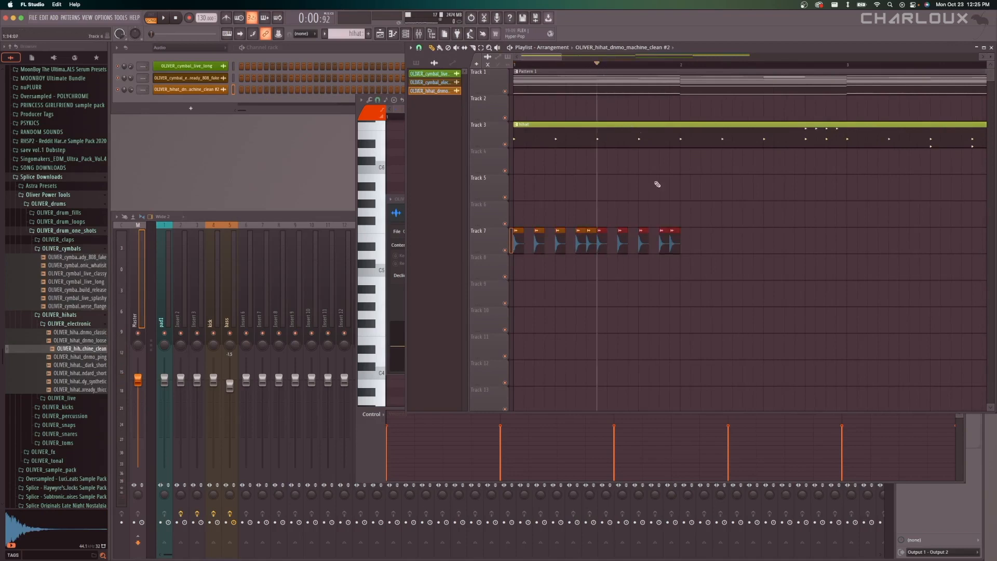
pyautogui.click(720, 227)
pyautogui.rightClick(643, 244)
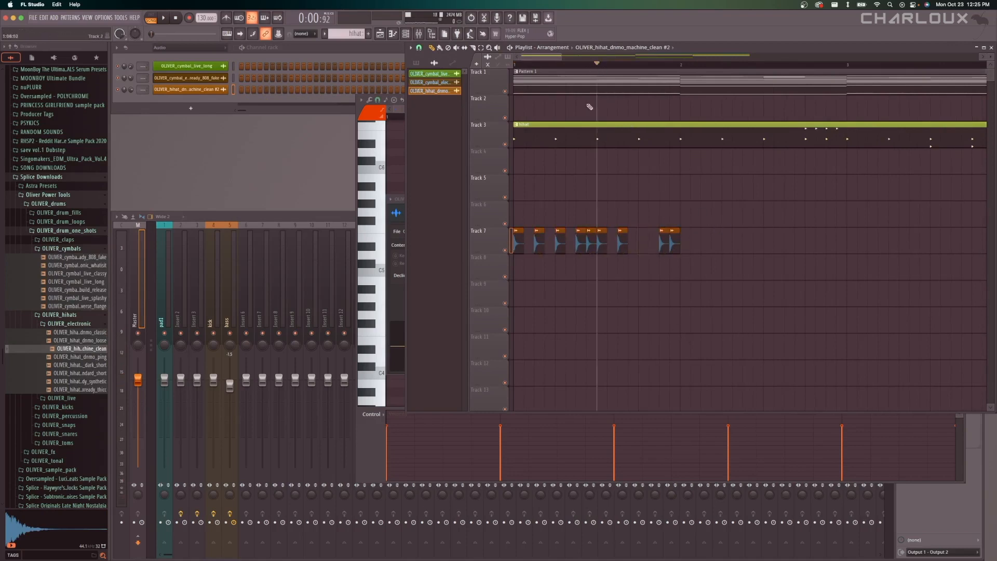
# Mute Track 3 and play the Track 7 hi-hat clips from bar 1.
pyautogui.click(505, 144)
pyautogui.press('space')
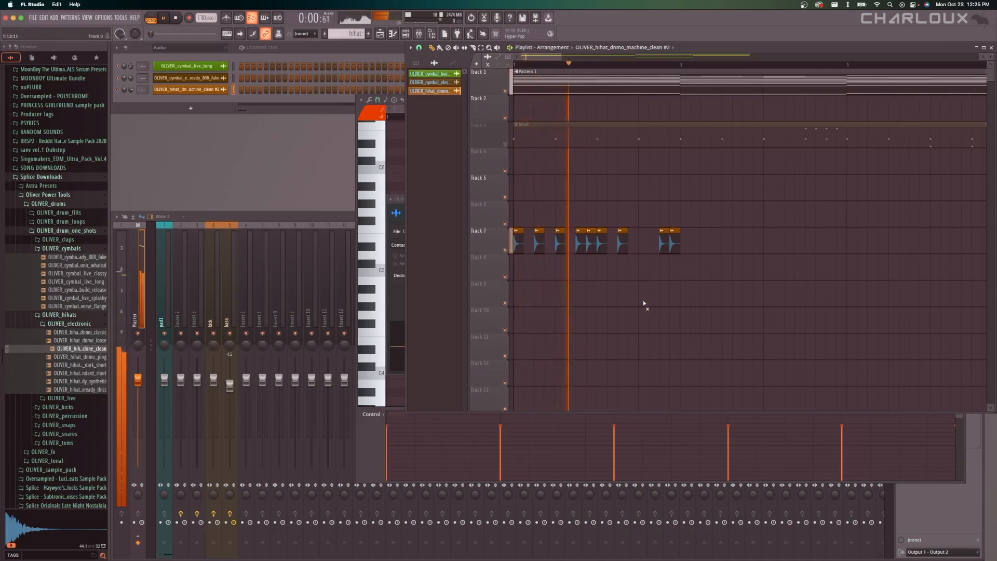
pyautogui.press('space')
# Delete all the hi-hat sample clips in bar 1 of Track 7 and unmute Track 3.
pyautogui.moveTo(701, 252); pyautogui.dragTo(486, 248)
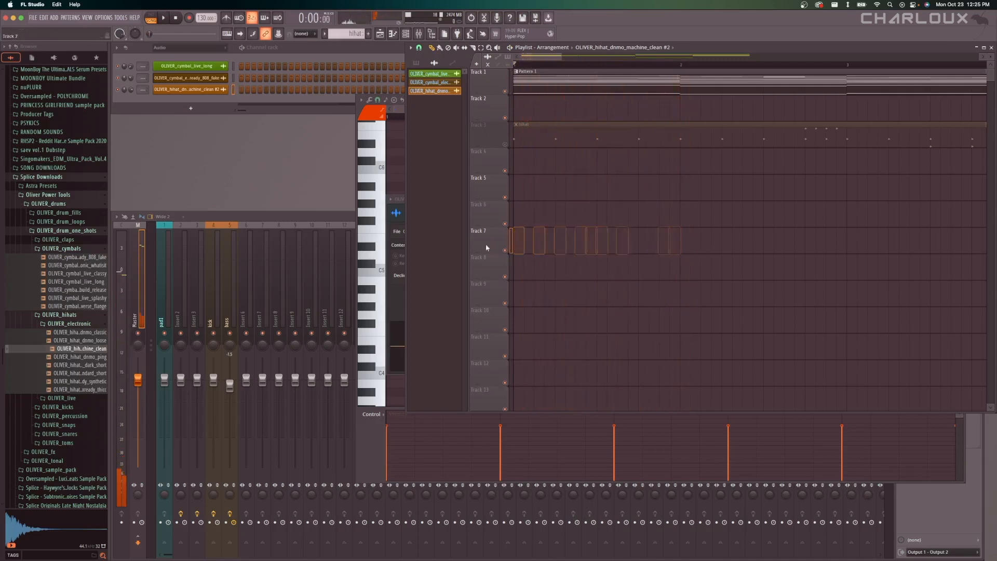
pyautogui.scroll(-10, 601, 278)
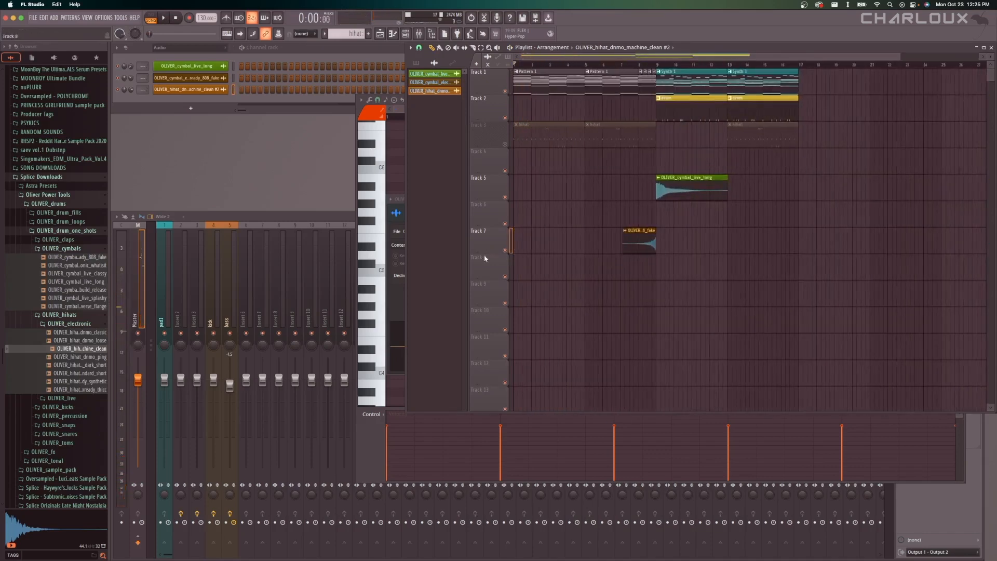
pyautogui.rightClick(506, 251)
pyautogui.rightClick(506, 252)
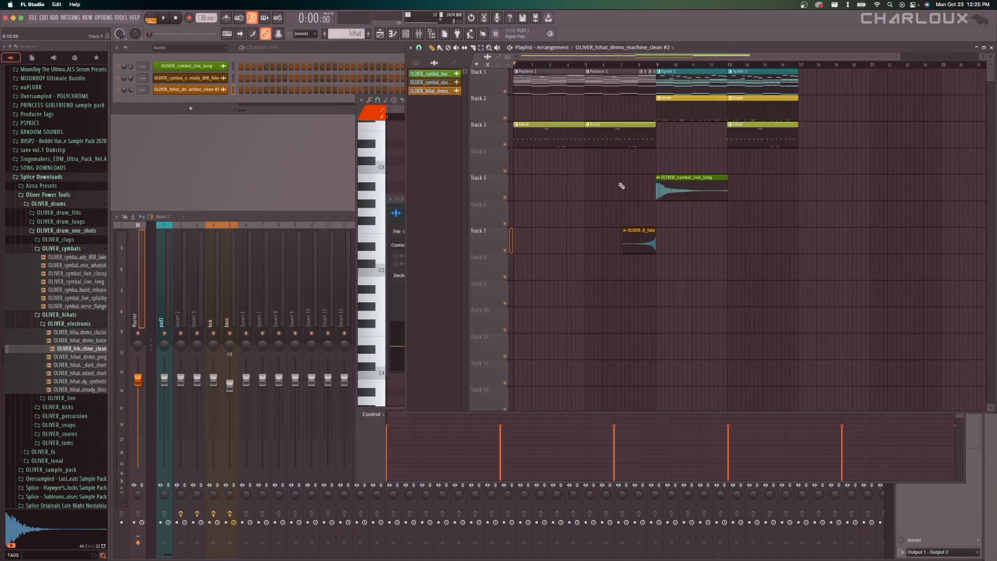
# Try an extra hihat pattern clip on Track 3 at bar 17, then remove it.
pyautogui.scroll(1, 624, 188)
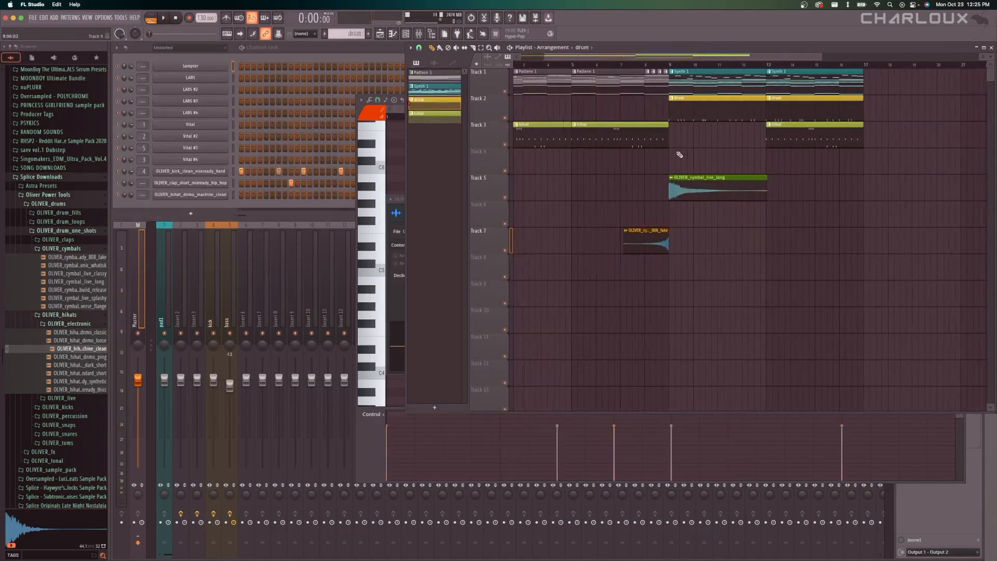
pyautogui.scroll(4, 678, 154)
pyautogui.scroll(-6, 679, 154)
pyautogui.click(623, 136)
pyautogui.click(789, 137)
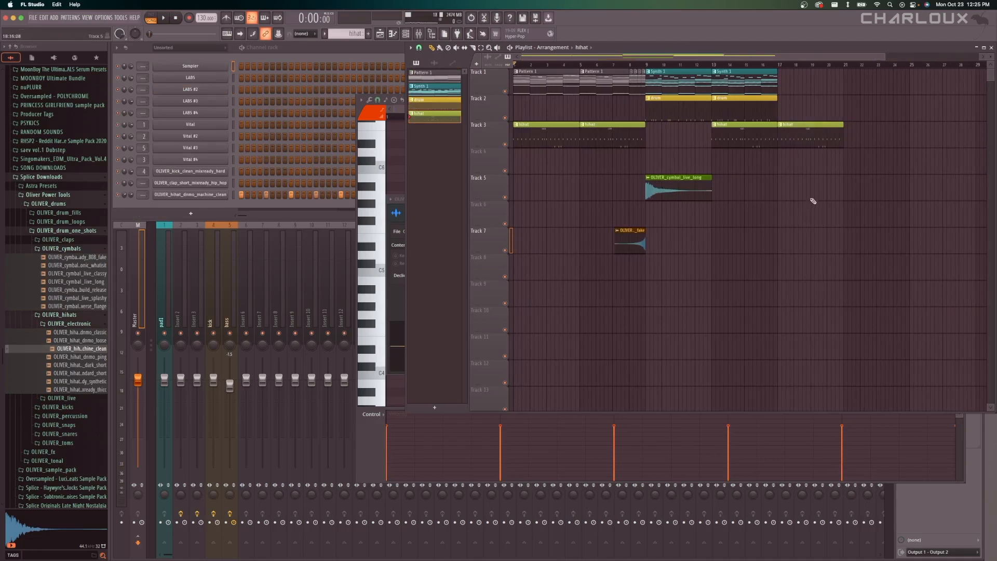
pyautogui.rightClick(820, 128)
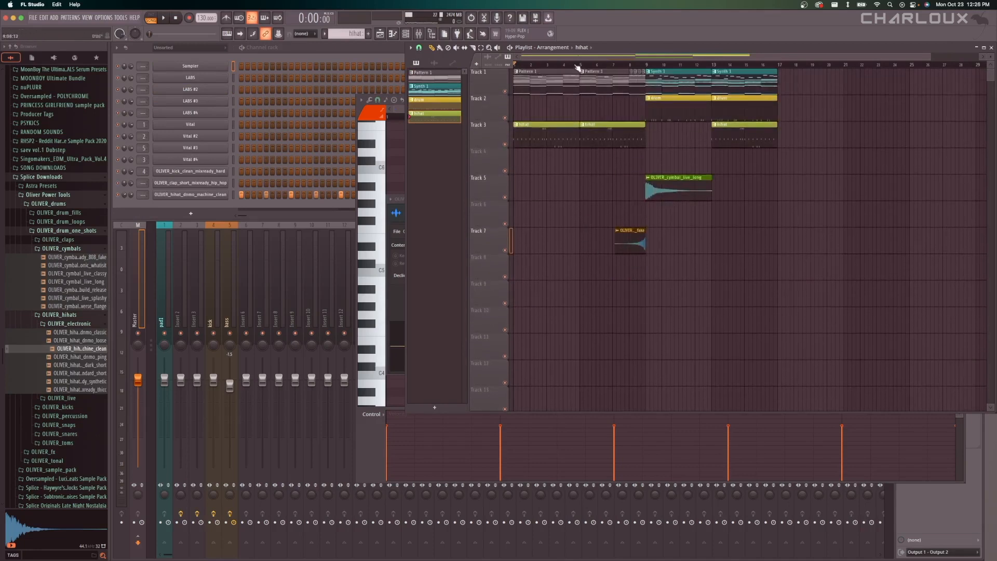
# Shift all the arrangement's clips eight bars later so that they start at bar 9.
pyautogui.moveTo(578, 65); pyautogui.dragTo(775, 74)
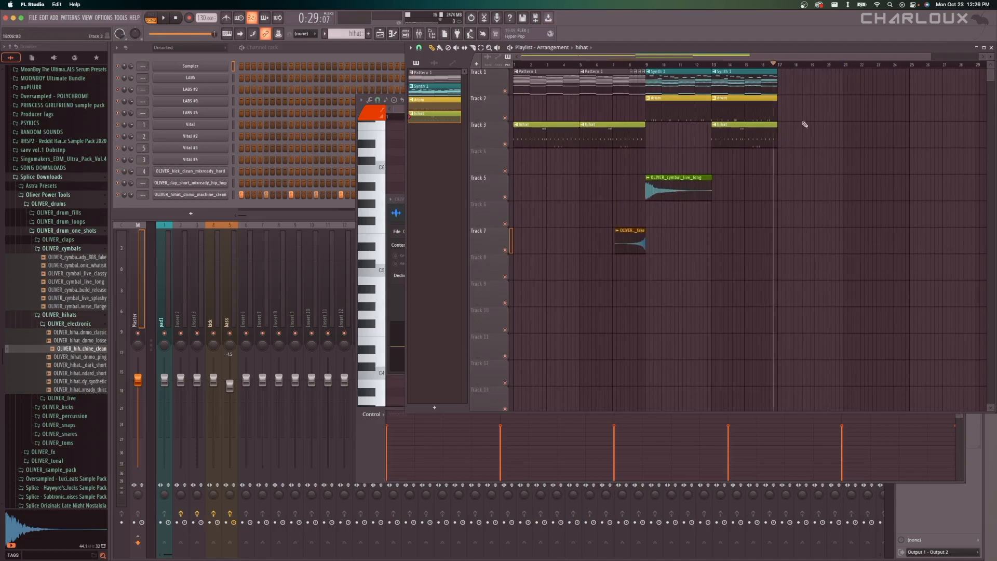
pyautogui.scroll(-1, 805, 130)
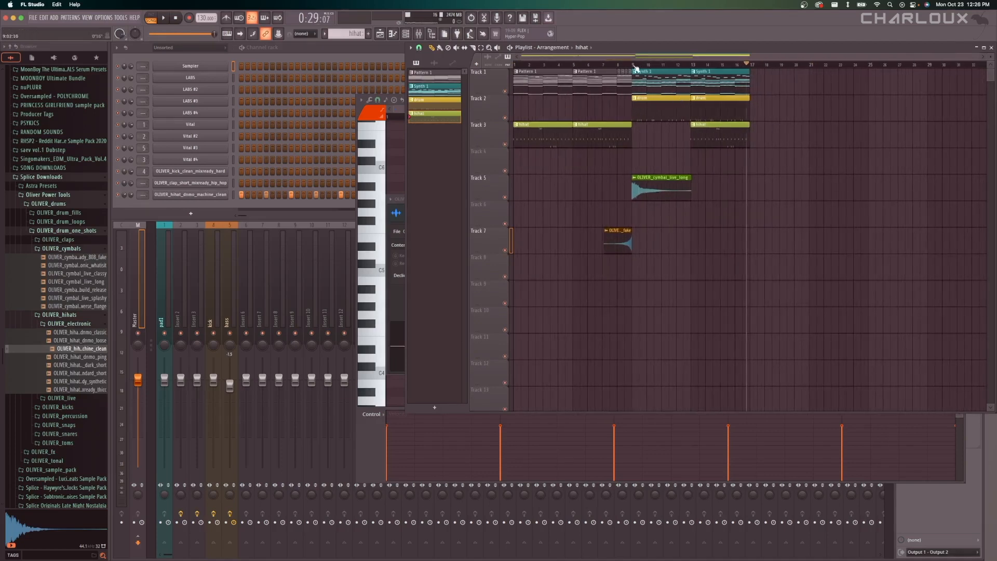
pyautogui.moveTo(634, 67); pyautogui.dragTo(503, 76)
pyautogui.moveTo(814, 69); pyautogui.dragTo(489, 250)
# Copy the Pattern 1 and hihat clips into bars 1–4 and 5–8 on Tracks 1 and 3.
pyautogui.moveTo(544, 88); pyautogui.dragTo(681, 140)
pyautogui.press('super+v')
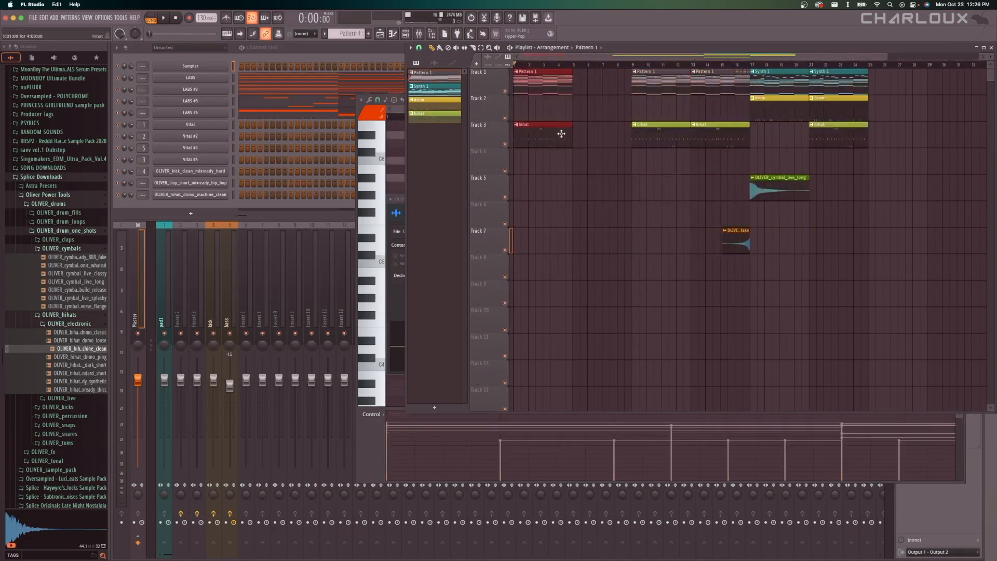
pyautogui.click(574, 66)
pyautogui.press('super+v')
pyautogui.press('super+d')
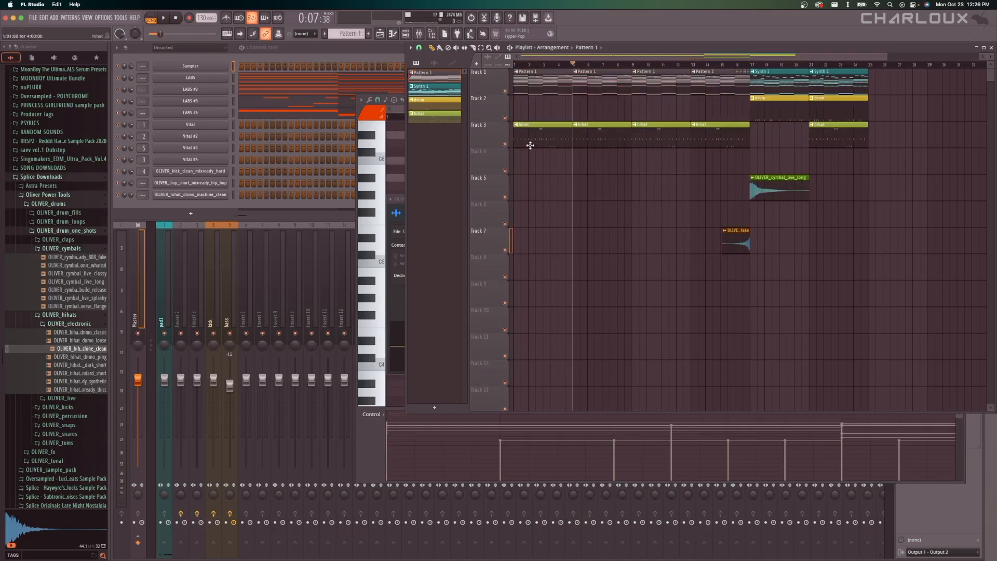
# Delete the two hihat clips in bars 1–8 of Track 3 and save the project.
pyautogui.rightClick(578, 138)
pyautogui.rightClick(565, 140)
pyautogui.scroll(3, 565, 143)
pyautogui.scroll(-3, 566, 142)
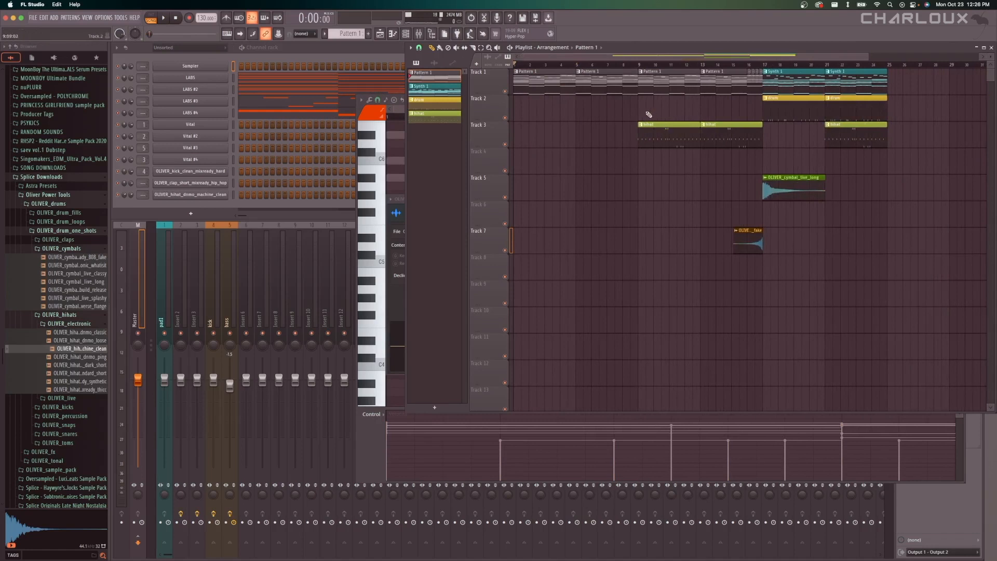
pyautogui.press('super+s')
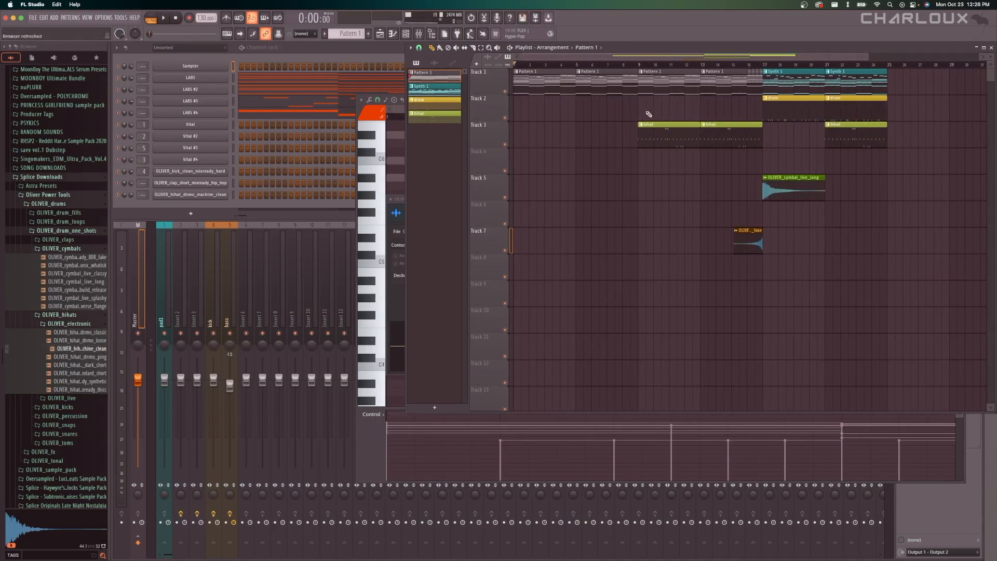
# Play the arrangement from bar 9, where the hi-hats enter on Track 3.
pyautogui.press('space')
pyautogui.scroll(3, 657, 179)
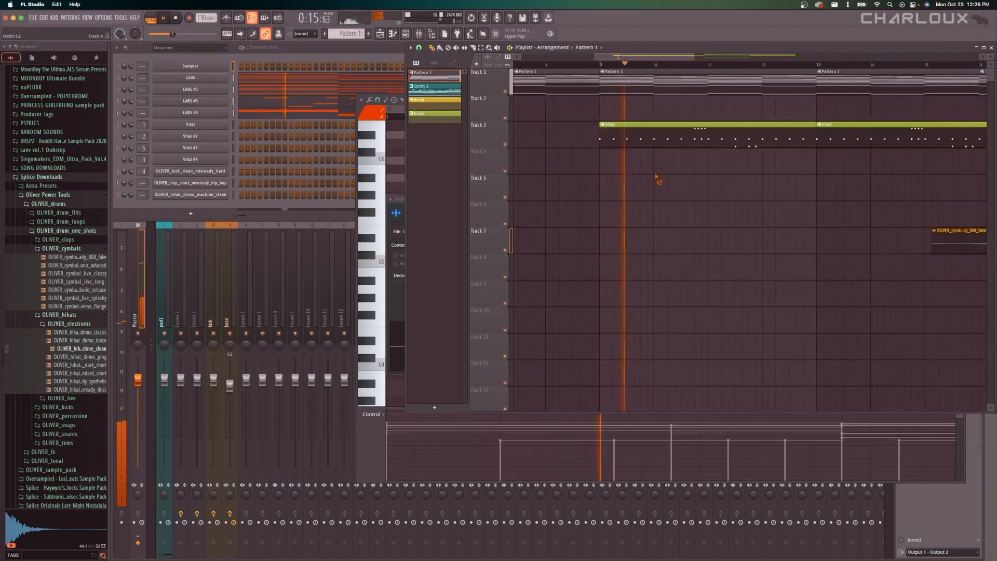
pyautogui.scroll(-3, 658, 179)
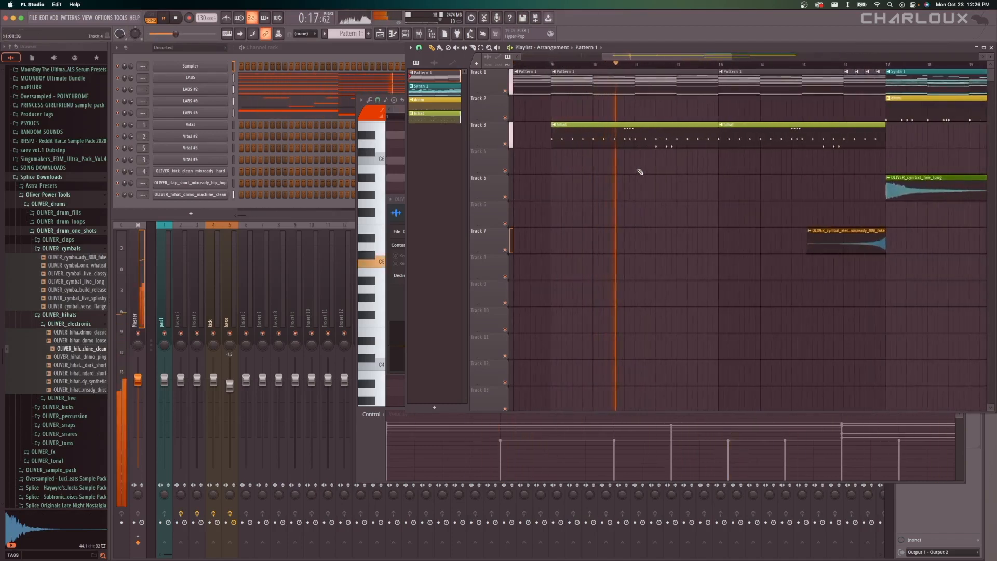
pyautogui.press('space')
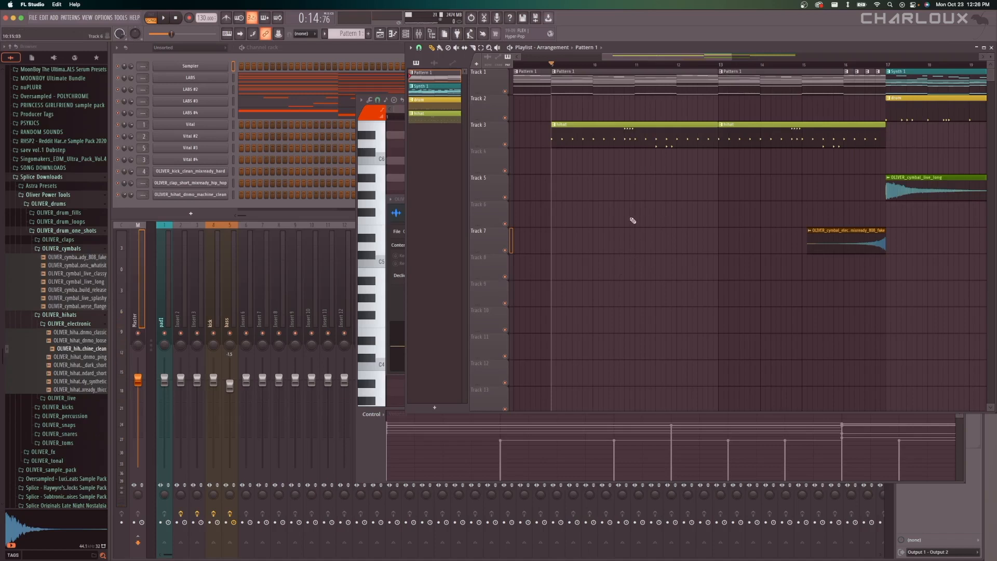
# Examine the cymbal transition into bar 17 on Tracks 5 and 7 and the layout of the whole arrangement.
pyautogui.scroll(-3, 633, 216)
pyautogui.scroll(3, 731, 211)
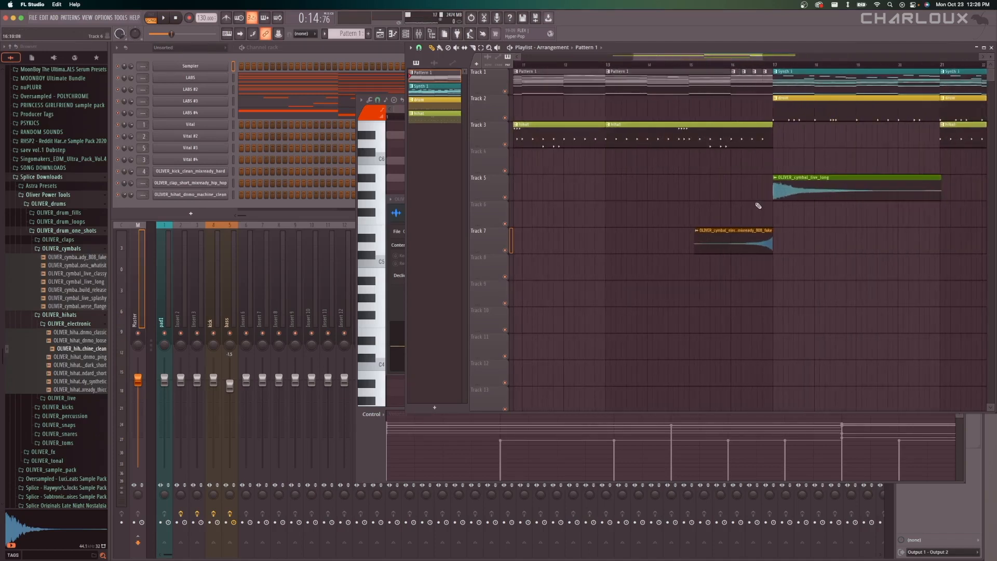
pyautogui.scroll(4, 758, 206)
pyautogui.scroll(-5, 758, 205)
pyautogui.scroll(-2, 758, 205)
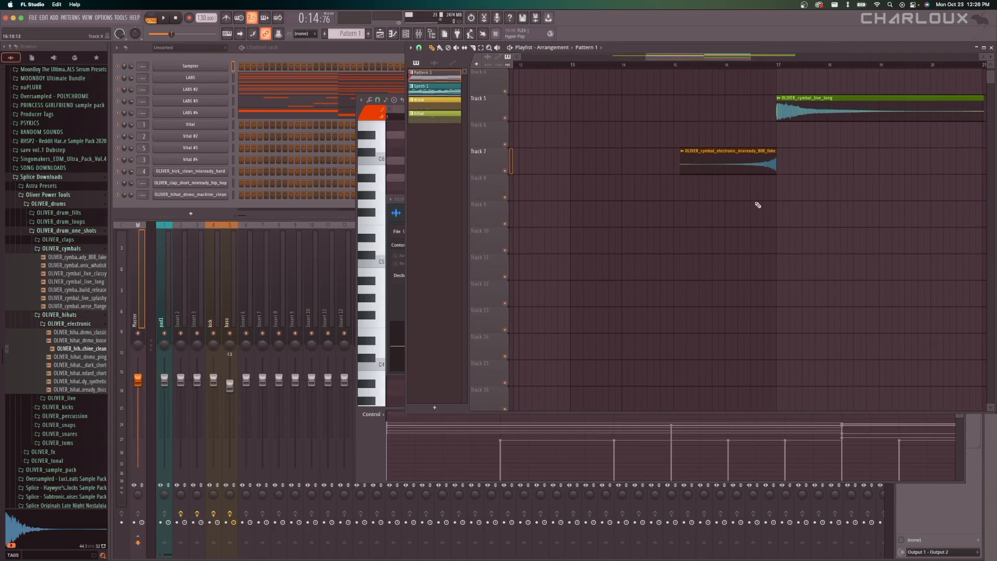
pyautogui.scroll(3, 758, 206)
pyautogui.scroll(-4, 784, 192)
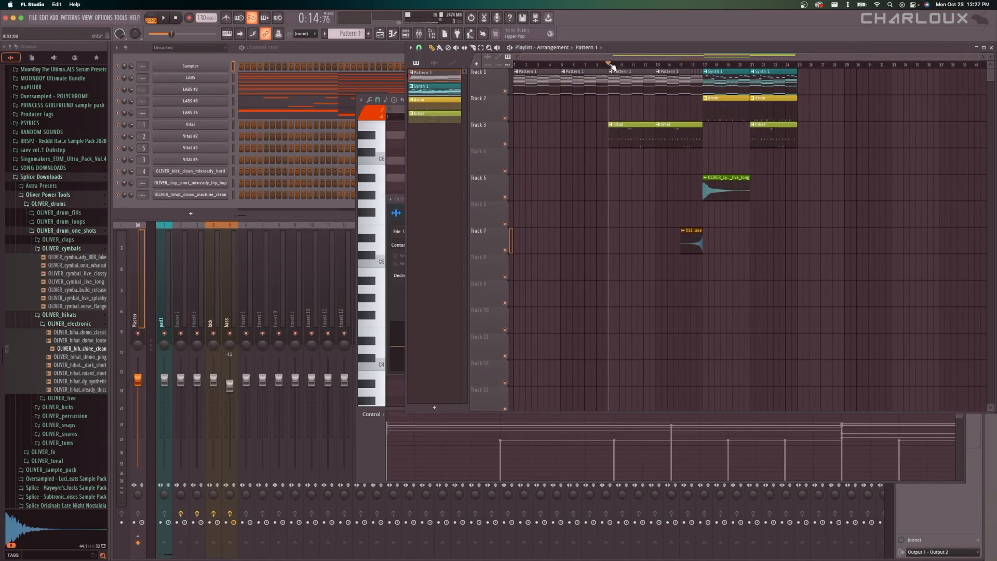
pyautogui.moveTo(611, 63)
pyautogui.mouseDown()
pyautogui.moveTo(714, 69)
pyautogui.moveTo(608, 66)
pyautogui.mouseUp()
# Select the pad1 mixer track and play the arrangement from bar 17 to check the mixer levels.
pyautogui.click(195, 268)
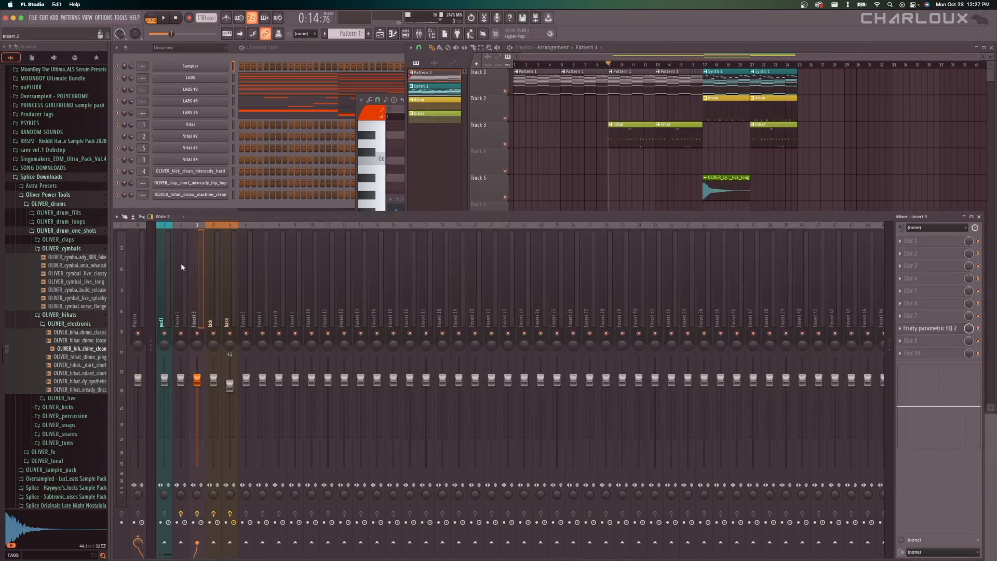
pyautogui.click(165, 263)
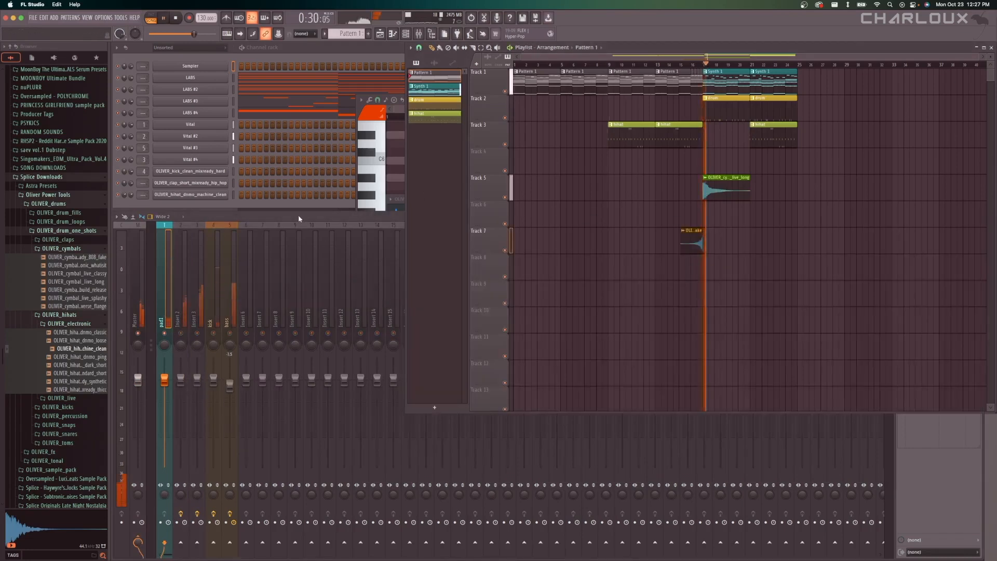
pyautogui.click(298, 217)
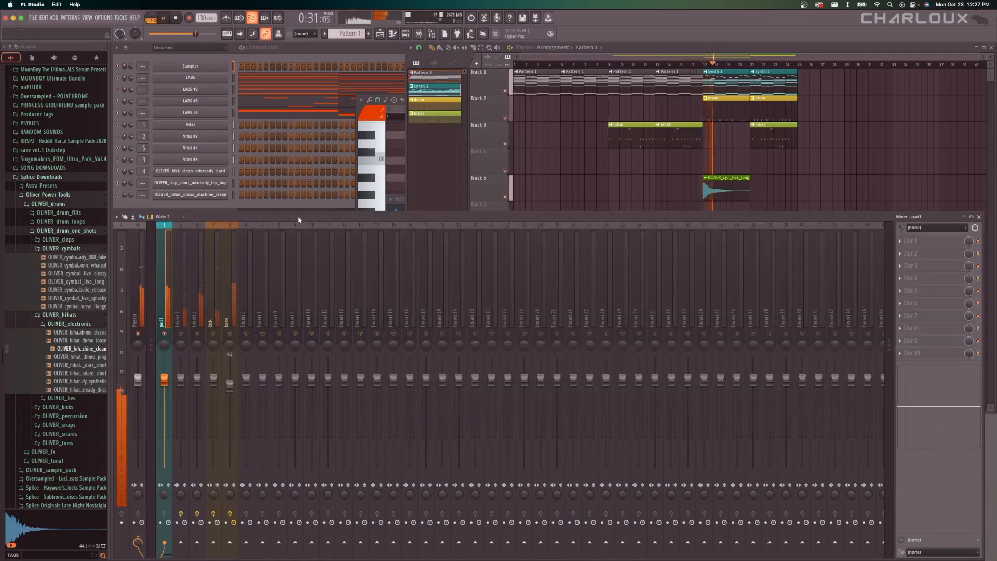
pyautogui.press('space')
# Load the Portal effect plugin into slot 2 of the pad1 mixer track.
pyautogui.click(921, 253)
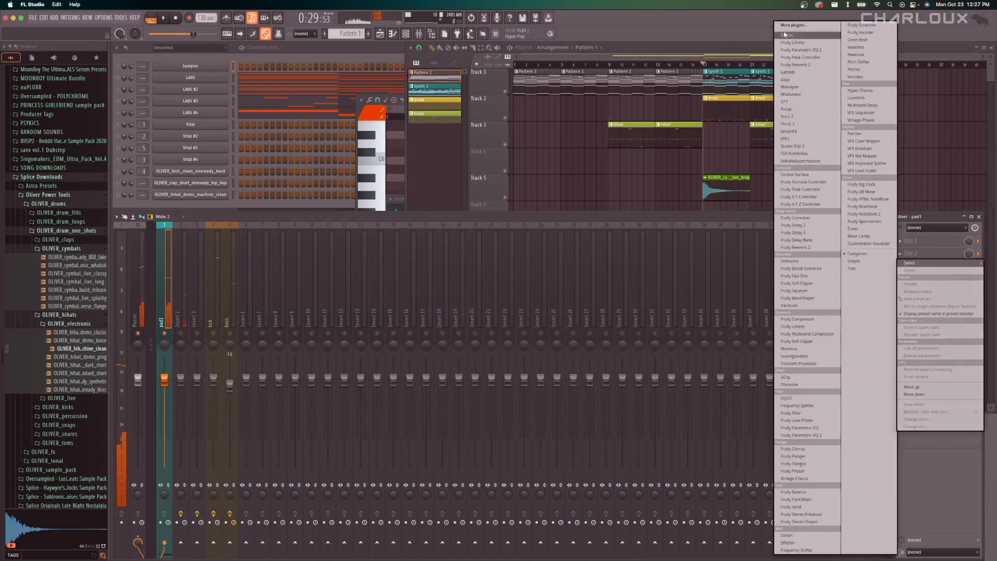
pyautogui.click(786, 26)
pyautogui.write('port')
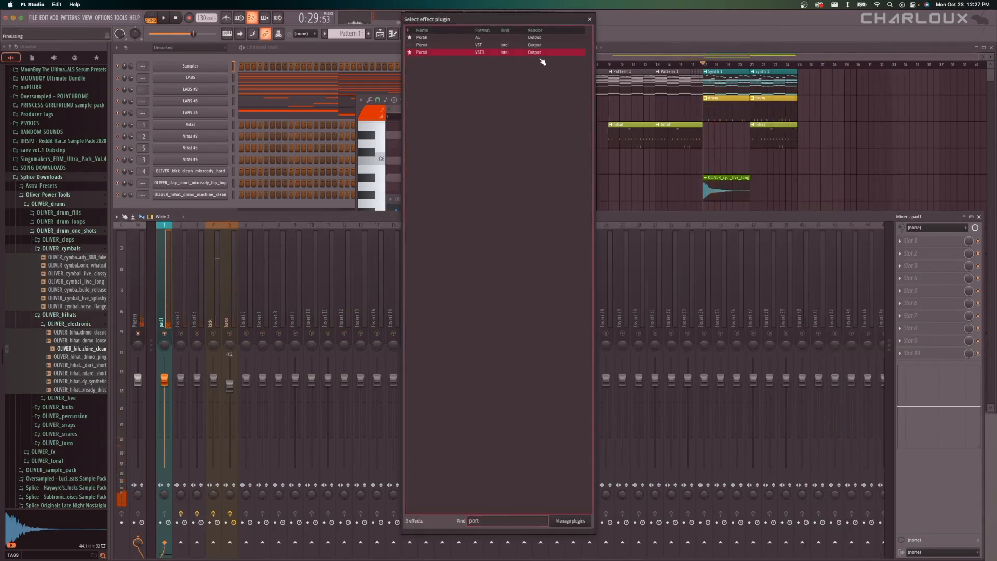
pyautogui.press('Return')
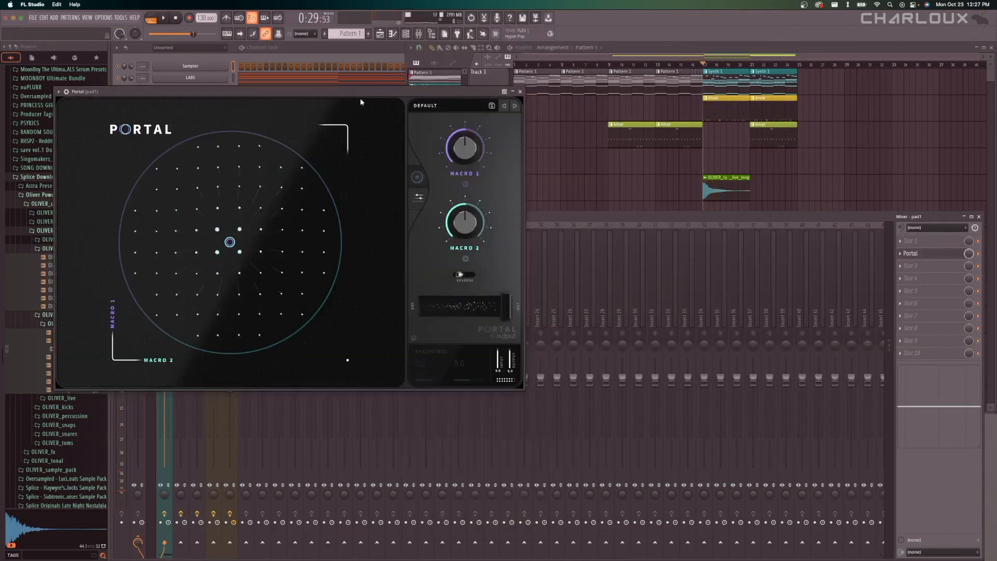
# Load the Riptide preset from the Favorites category in Portal.
pyautogui.click(441, 233)
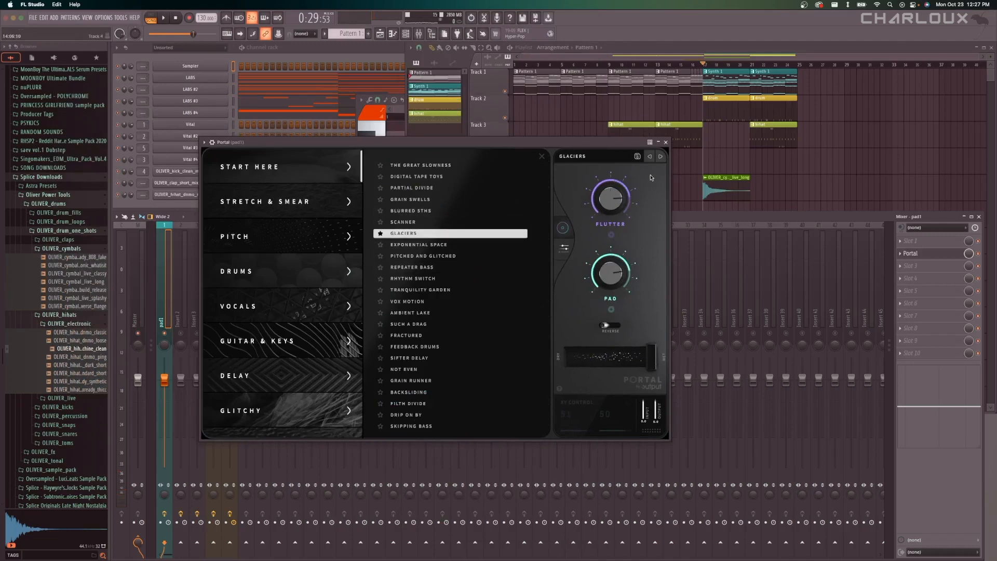
pyautogui.scroll(-5, 281, 381)
pyautogui.click(280, 351)
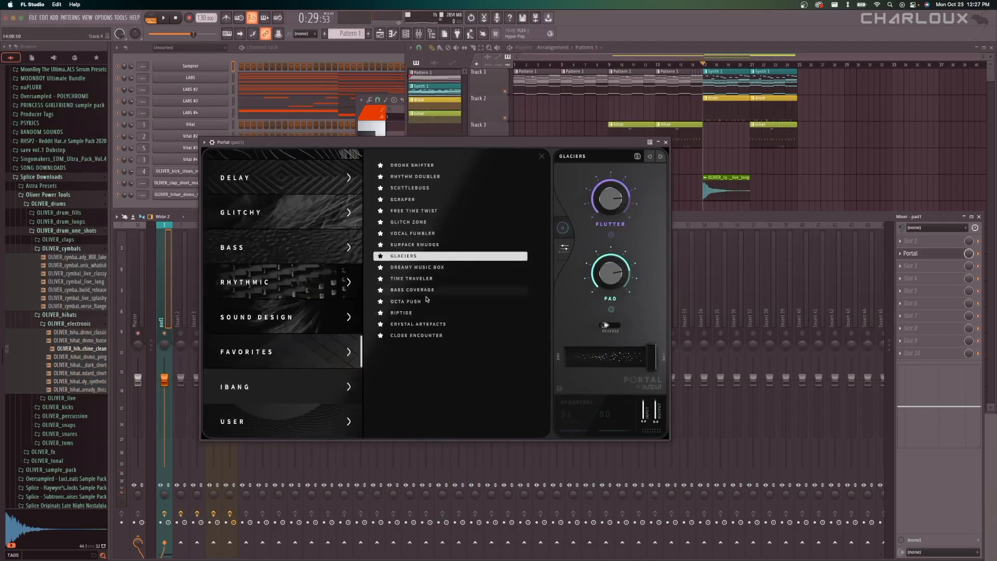
pyautogui.click(438, 312)
# Lower Portal's Chaos macro to 16 percent while the arrangement plays, then stop playback and close the plugin.
pyautogui.press('space')
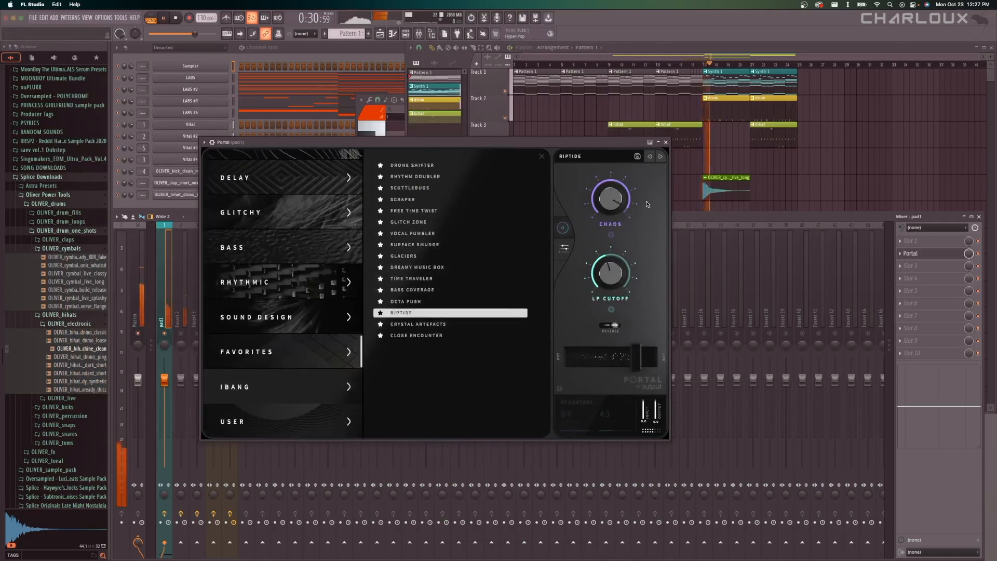
pyautogui.moveTo(610, 199); pyautogui.dragTo(601, 255)
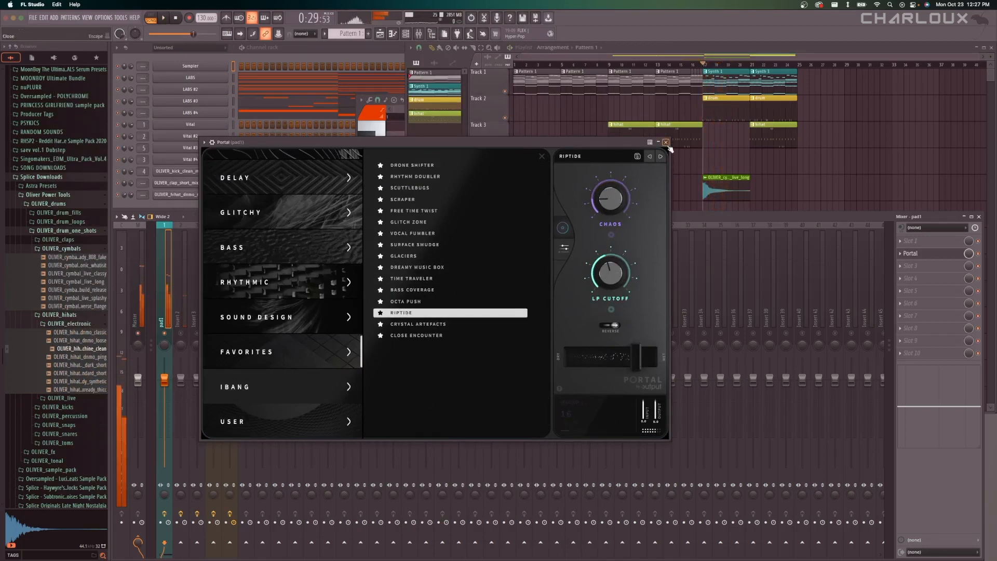
pyautogui.press('space')
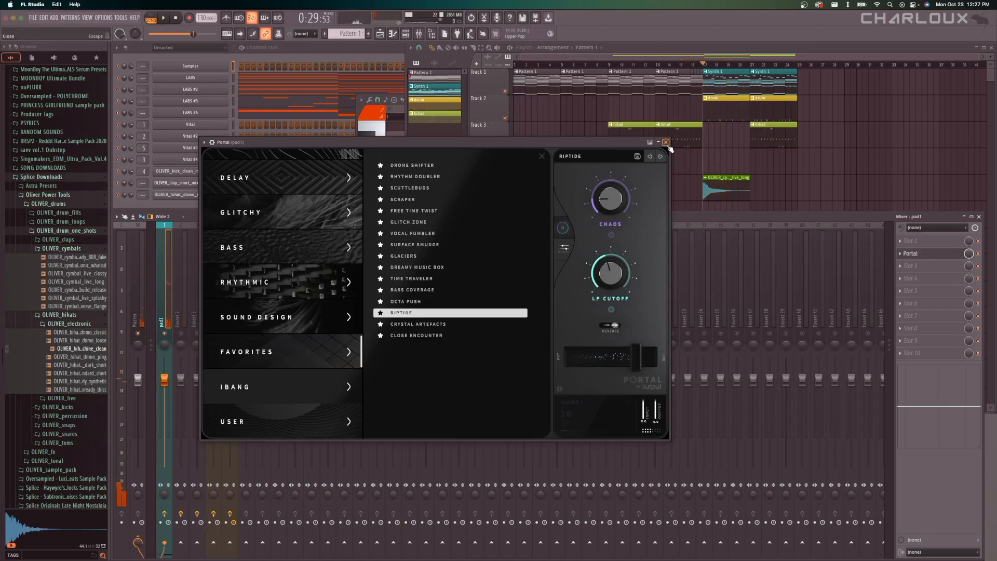
pyautogui.click(667, 145)
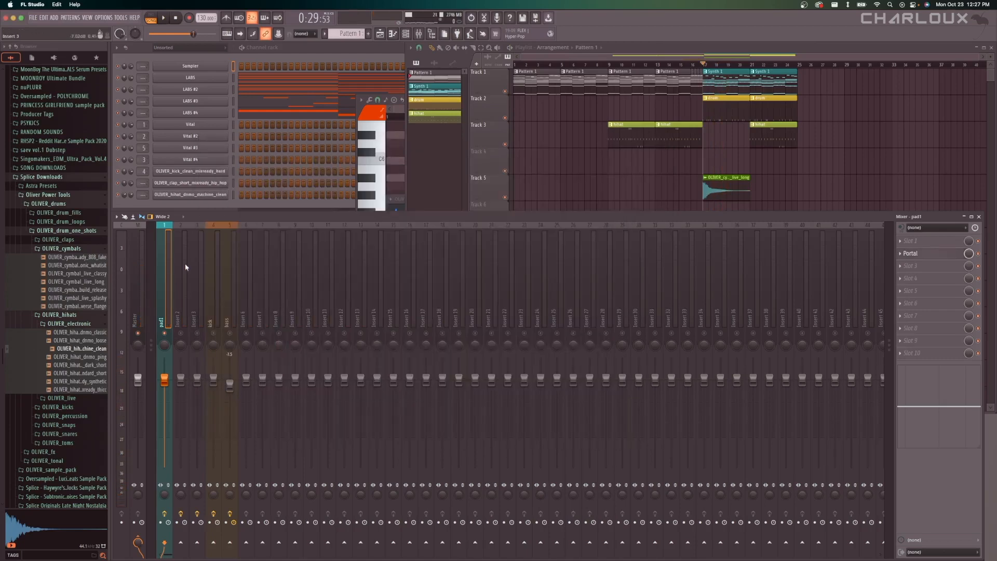
# Toggle solo on the kick, Insert 2 and pad1 mixer tracks in turn, and leave all tracks unsoloed.
pyautogui.rightClick(213, 333)
pyautogui.rightClick(213, 333)
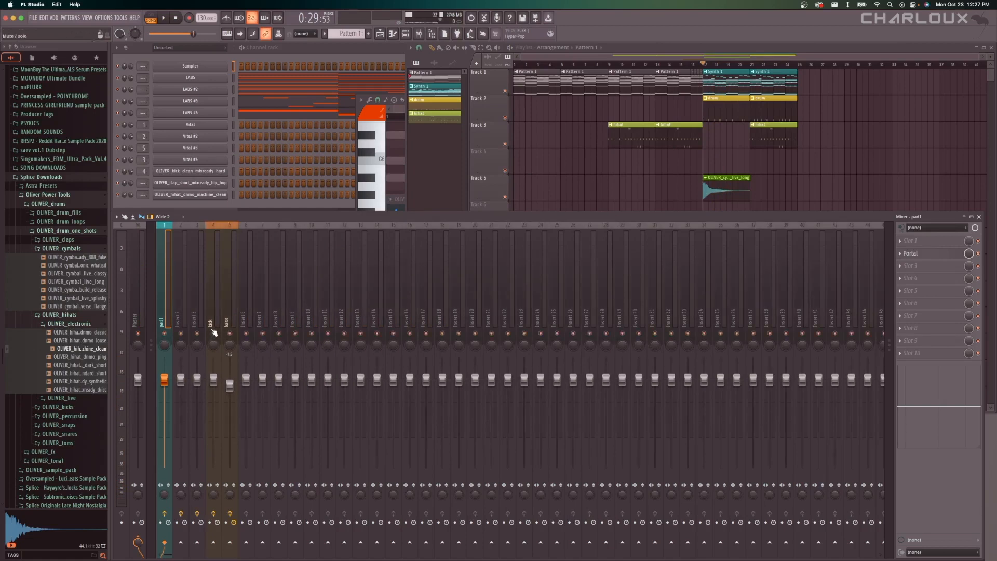
pyautogui.rightClick(213, 333)
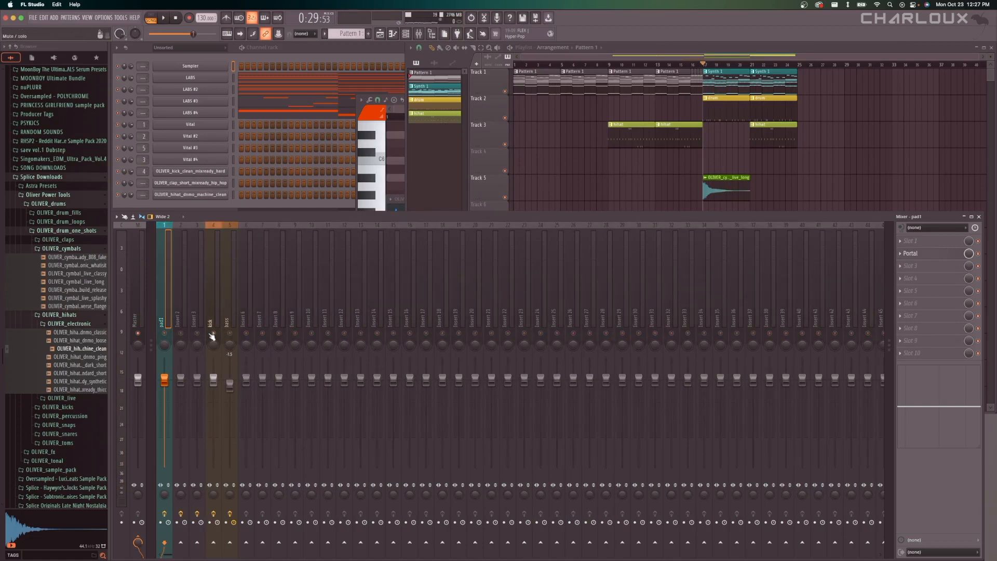
pyautogui.rightClick(211, 335)
pyautogui.rightClick(179, 334)
pyautogui.rightClick(168, 334)
pyautogui.rightClick(167, 334)
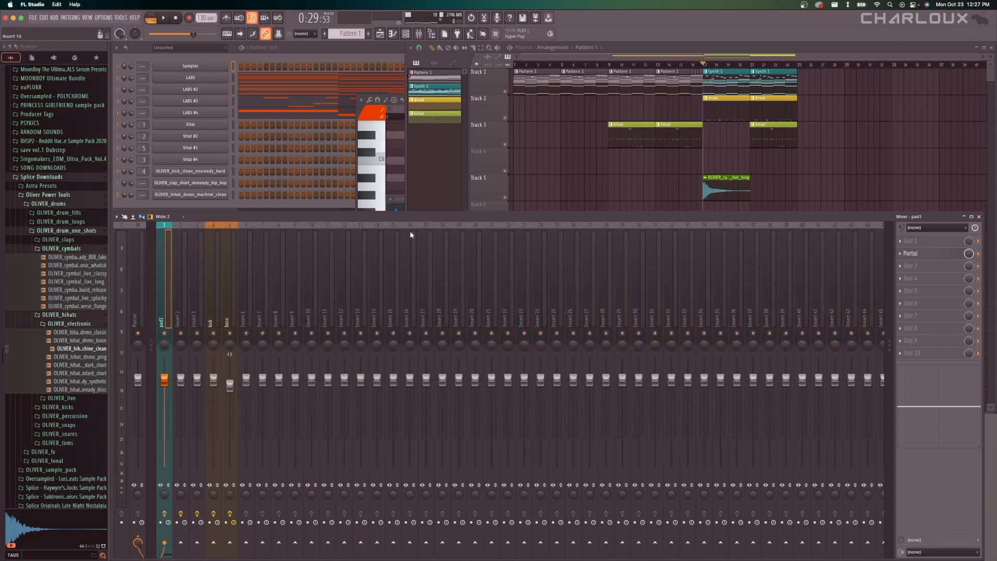
# Raise the kick mixer track's volume slightly and save the project.
pyautogui.rightClick(722, 160)
pyautogui.scroll(4, 722, 158)
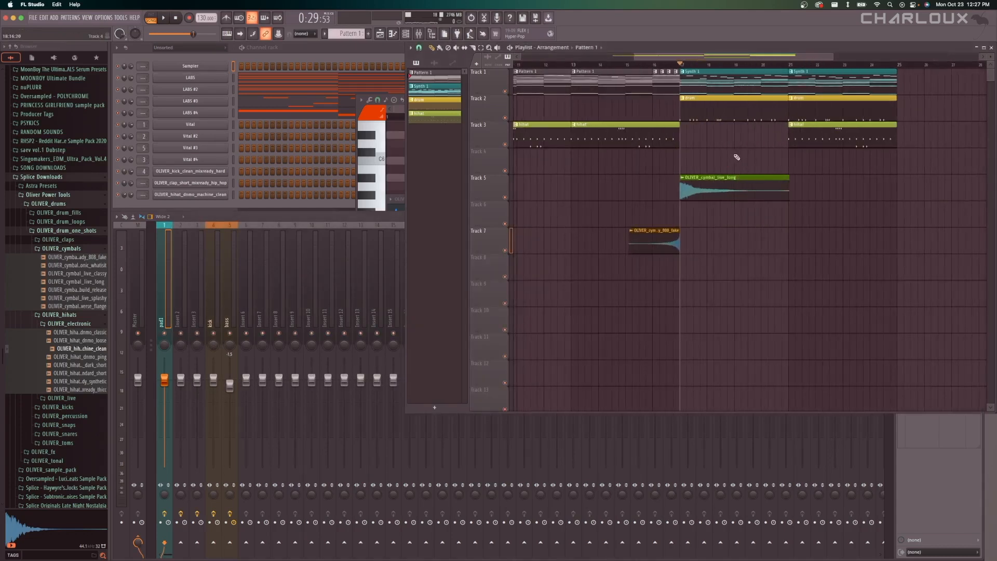
pyautogui.moveTo(213, 379); pyautogui.dragTo(212, 375)
pyautogui.scroll(1, 706, 168)
pyautogui.scroll(1, 705, 168)
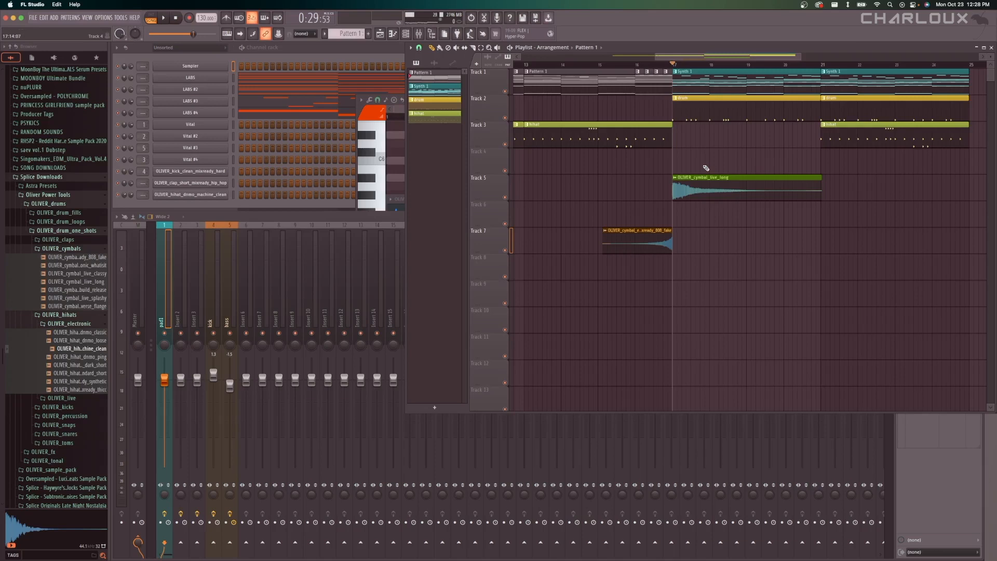
pyautogui.press('super+s')
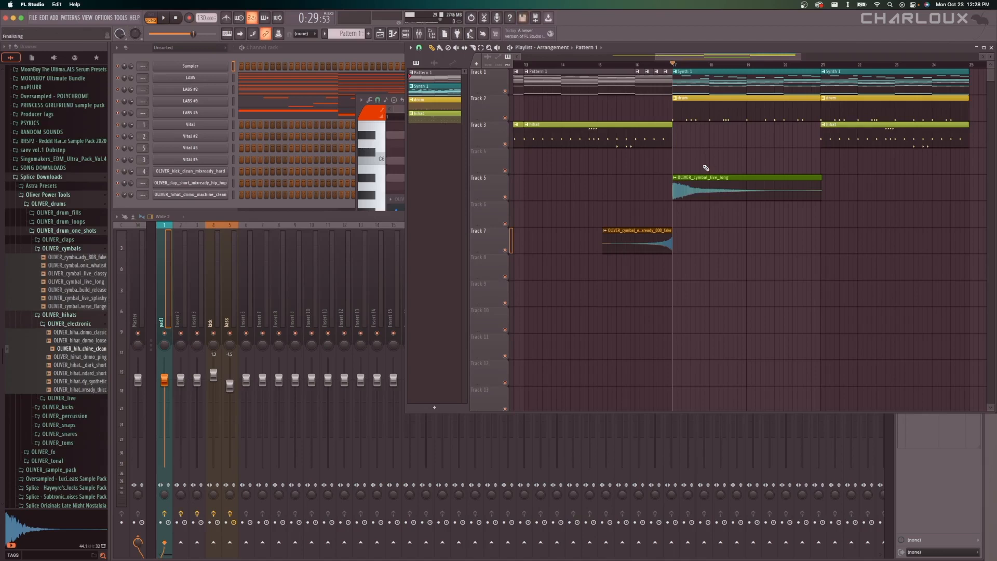